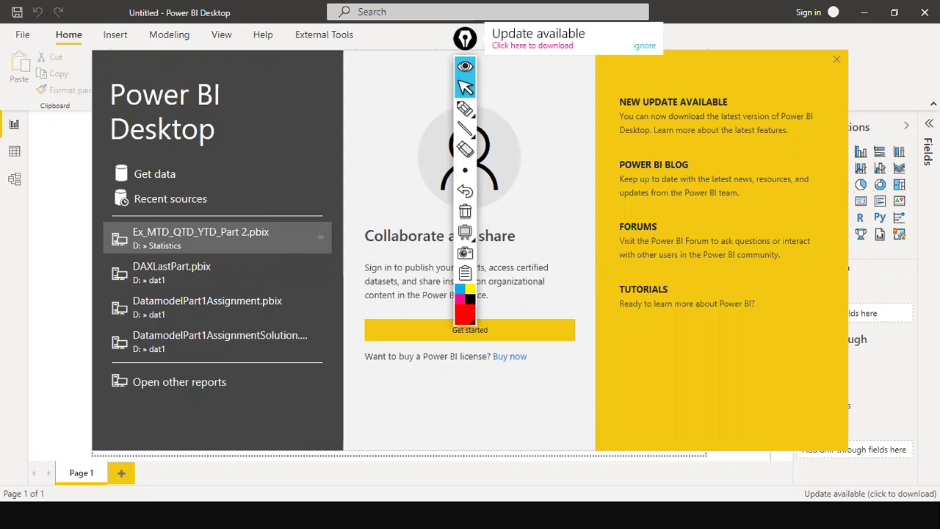
- Dismiss the update notification and close the start screen to reach the blank report
left_click(639, 49)
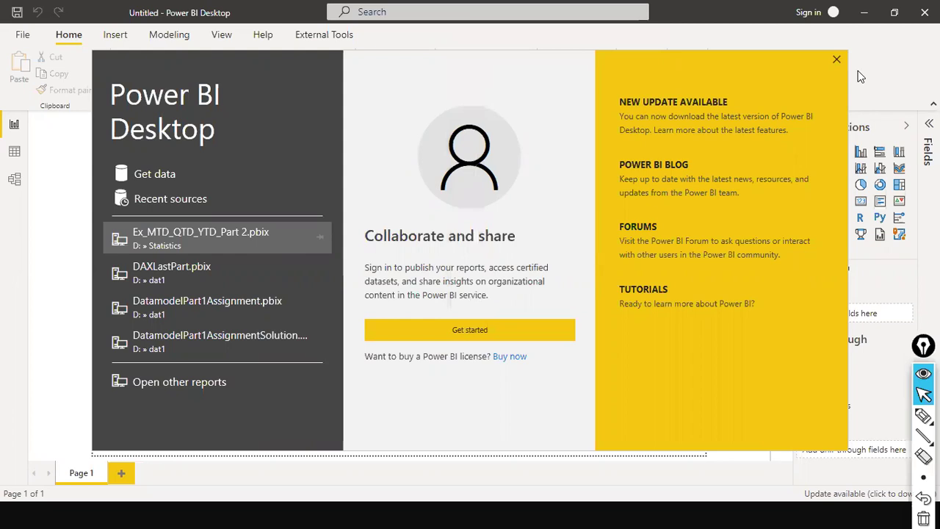
left_click(837, 61)
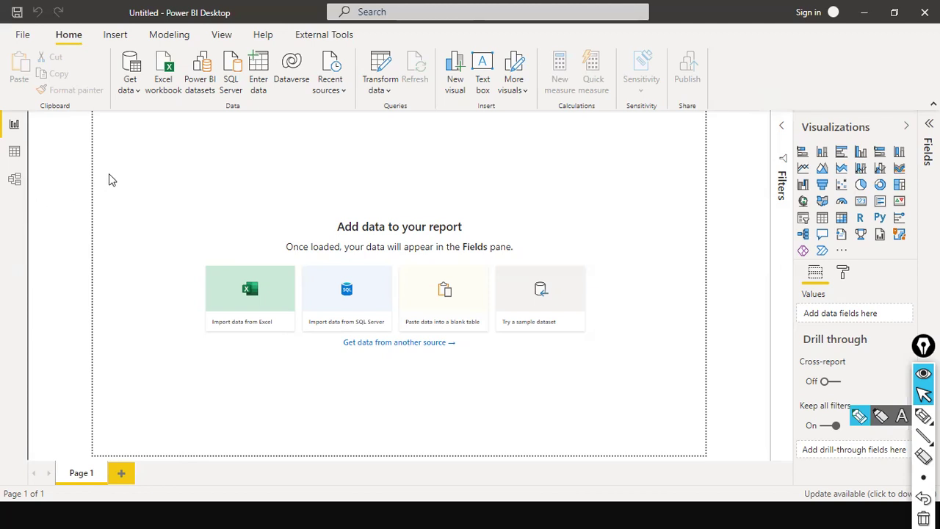
key("ctrl+shift+r")
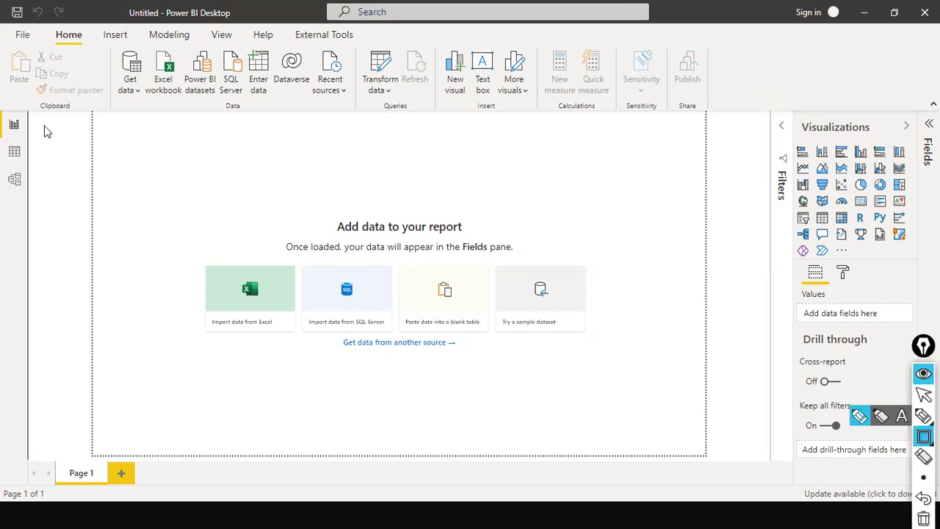
left_click_drag(44, 119, 580, 464)
left_click_drag(637, 481, 759, 464)
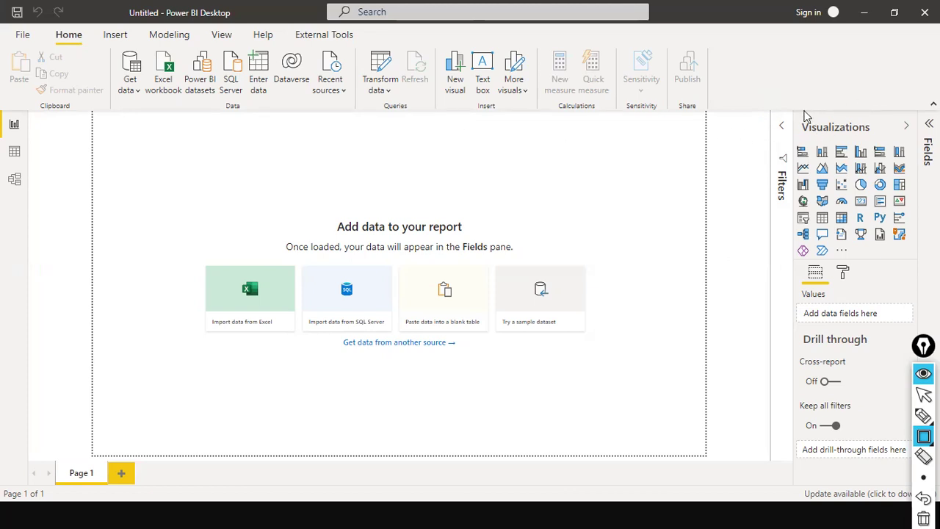
key("a")
left_click_drag(796, 116, 841, 150)
key("ctrl+z")
left_click_drag(796, 117, 817, 121)
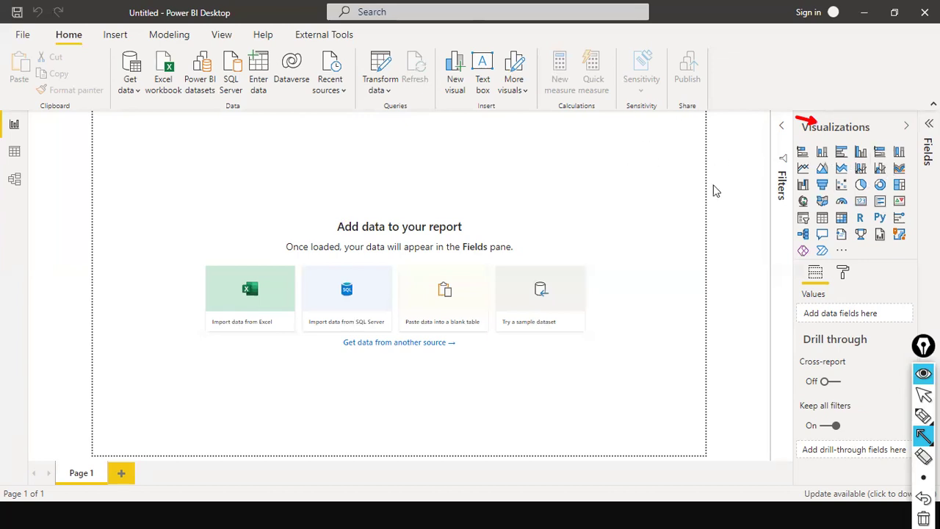
key("ctrl+alt+p")
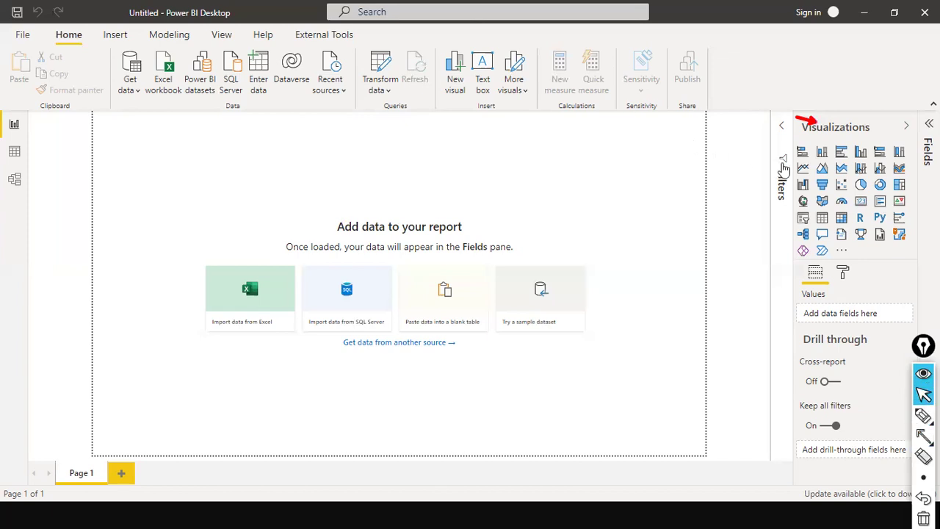
- Add a clustered column chart and move and resize it near the page centre
left_click(862, 155)
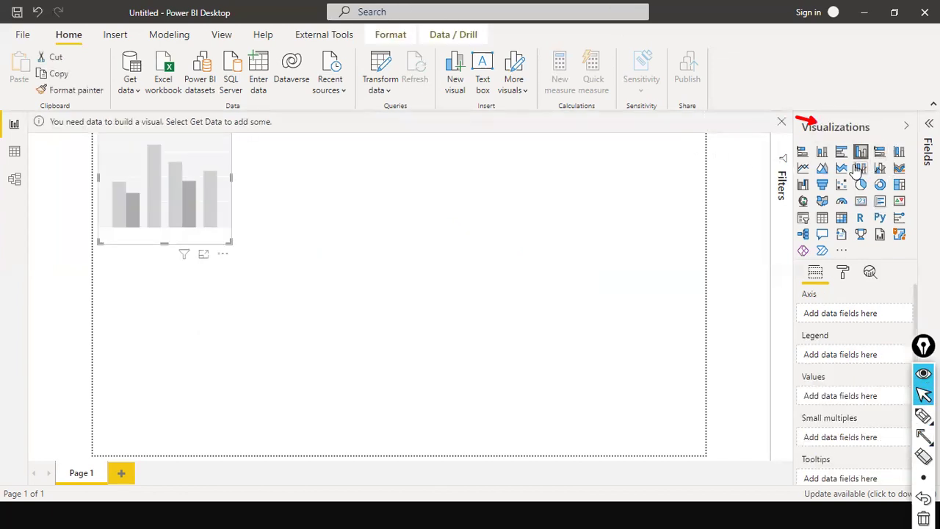
left_click_drag(195, 151, 432, 237)
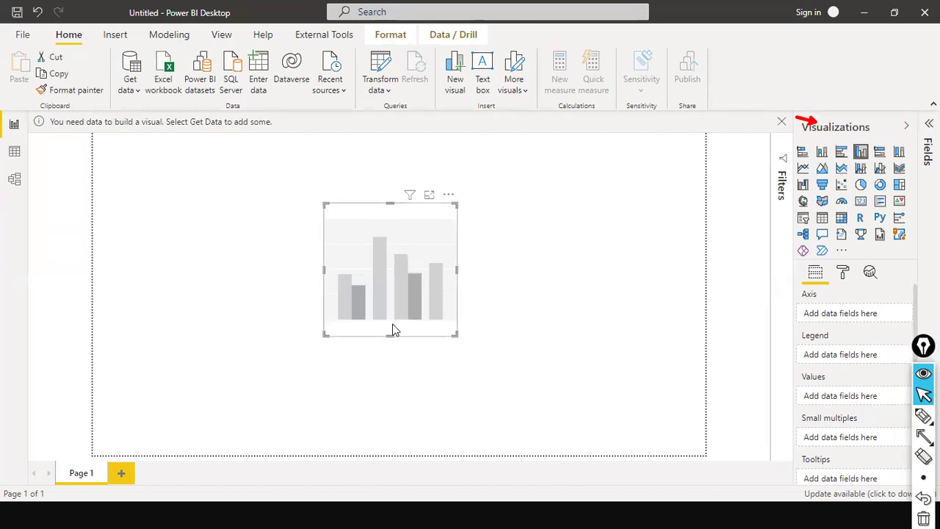
left_click_drag(389, 338, 330, 339)
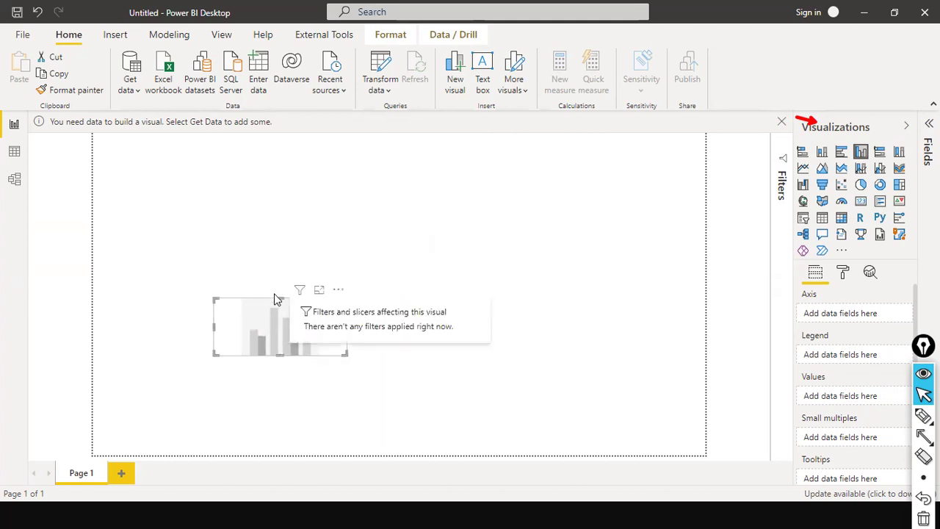
left_click_drag(279, 297, 286, 269)
left_click(428, 287)
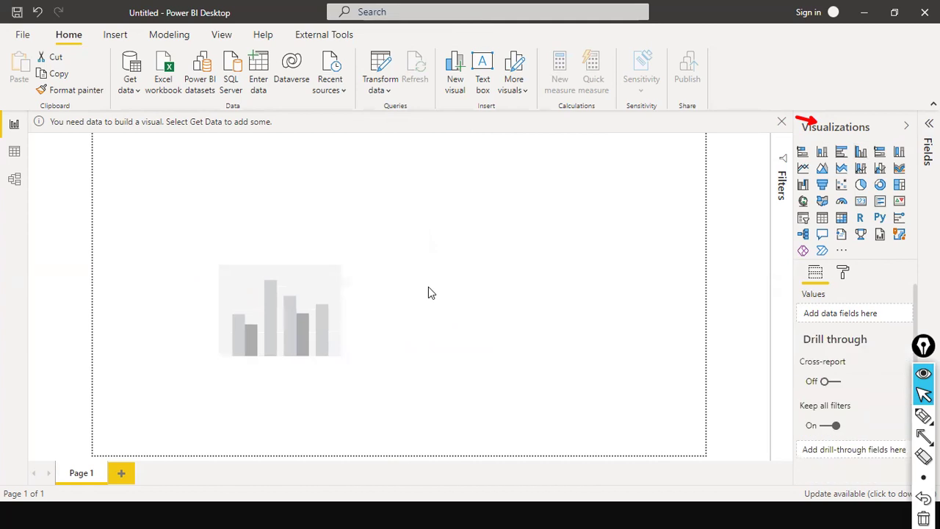
- Add a donut chart beside the column chart and align the column chart's height with it
left_click(880, 184)
left_click_drag(300, 226, 517, 321)
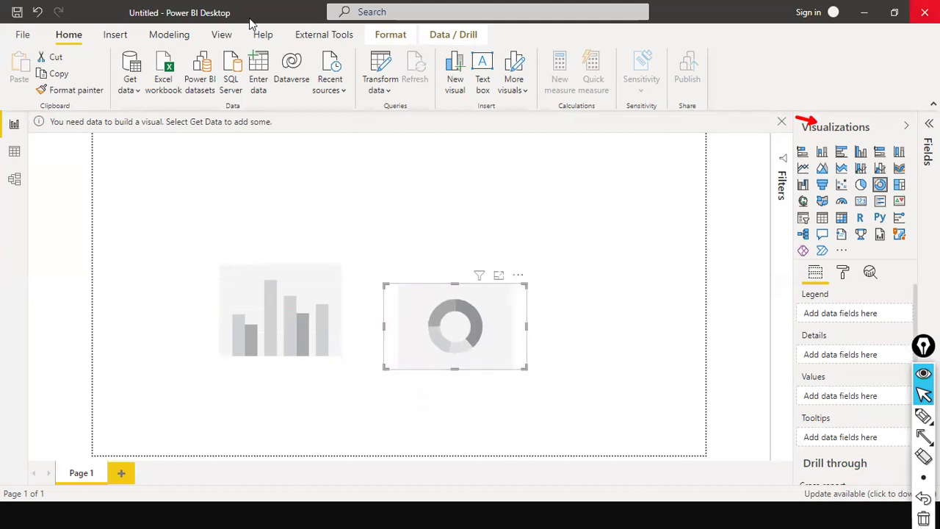
left_click(282, 282)
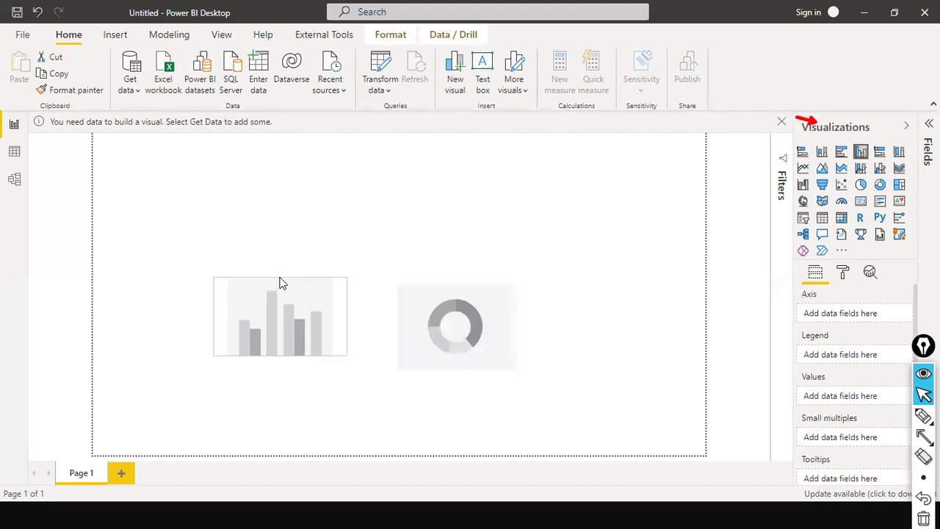
left_click_drag(279, 278, 283, 284)
mouse_move(318, 320)
left_mouse_down()
mouse_move(318, 329)
mouse_move(318, 318)
left_mouse_up()
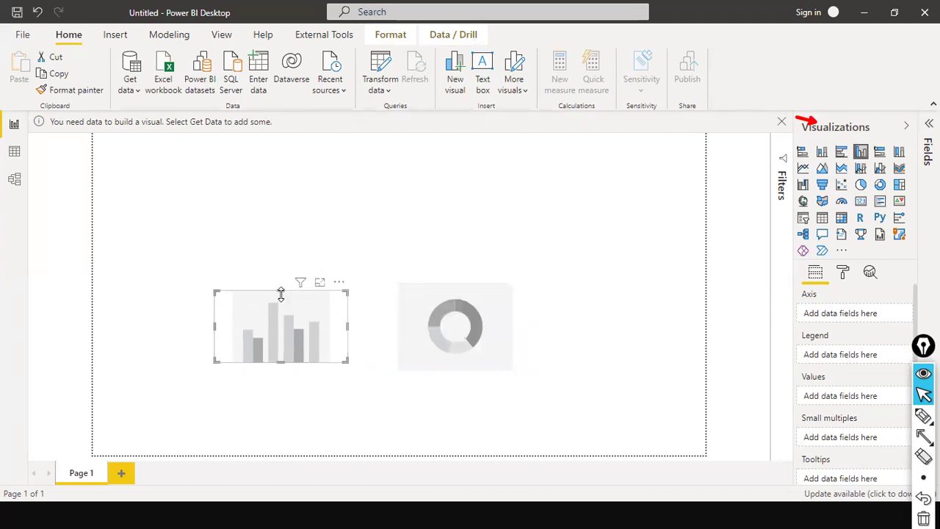
left_click_drag(280, 291, 285, 283)
left_click(405, 219)
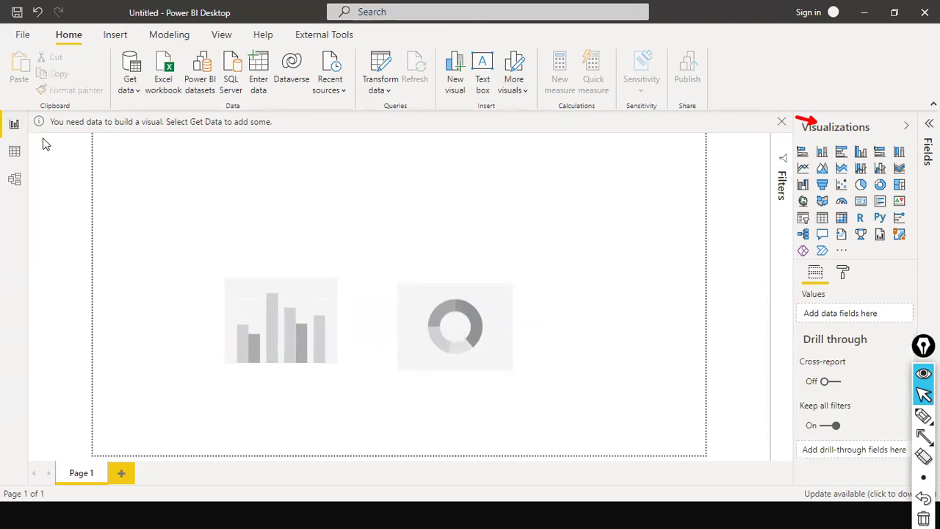
key("a")
left_click_drag(22, 127, 81, 162)
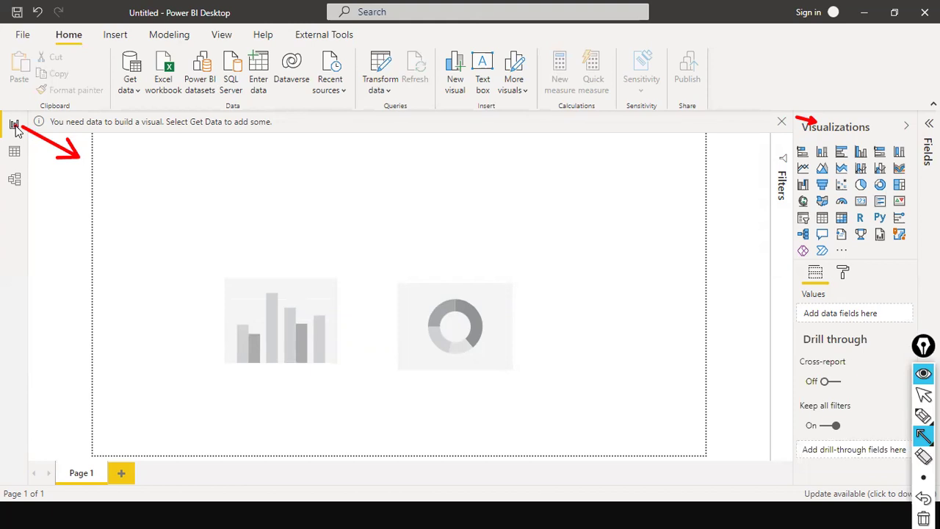
key("Escape")
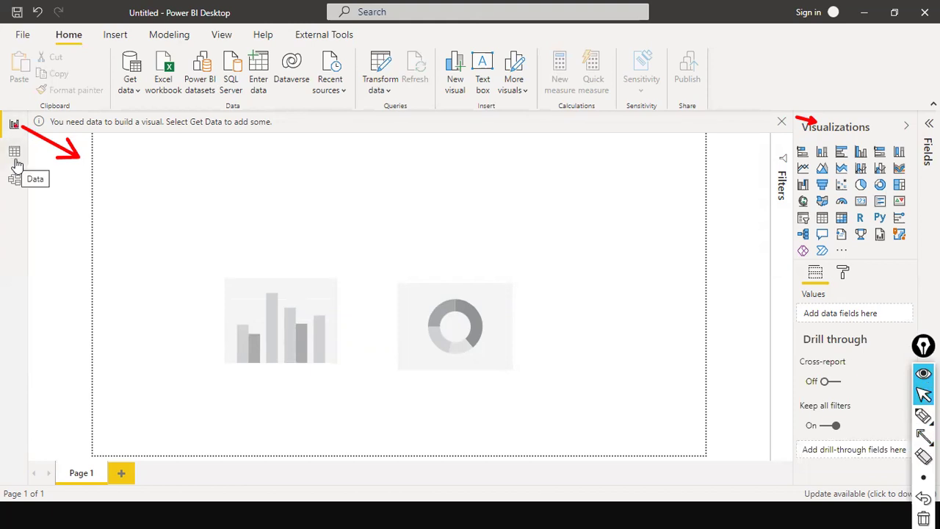
left_click(16, 160)
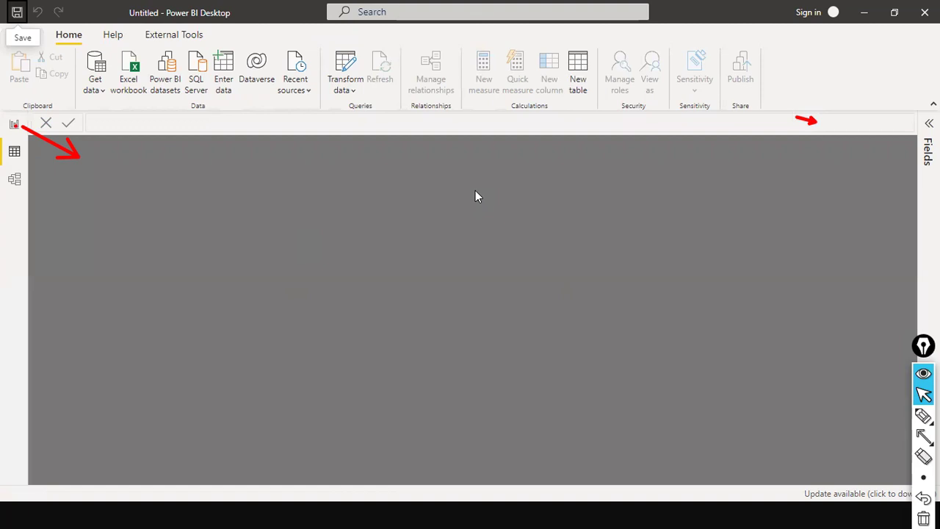
left_click(14, 180)
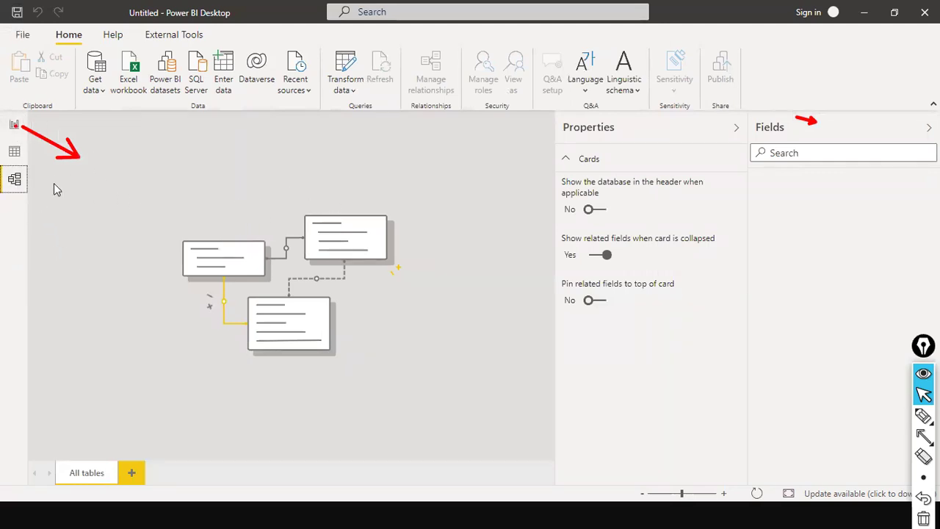
left_click(13, 125)
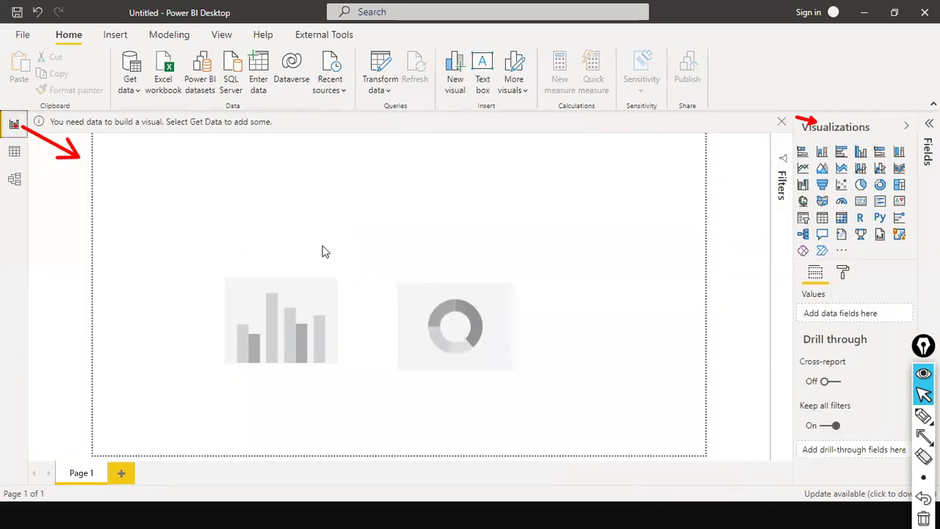
left_click(14, 179)
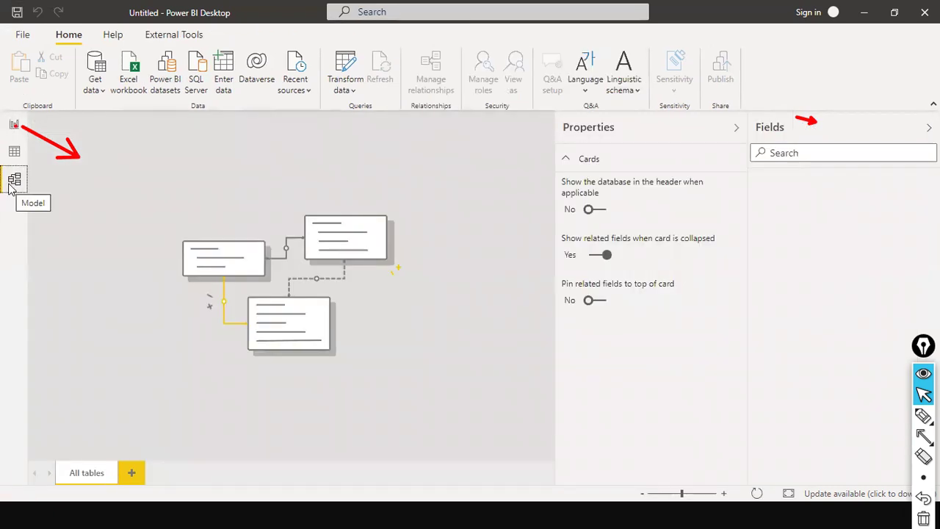
left_click(14, 124)
key("ctrl+shift+a")
left_click_drag(22, 180, 70, 209)
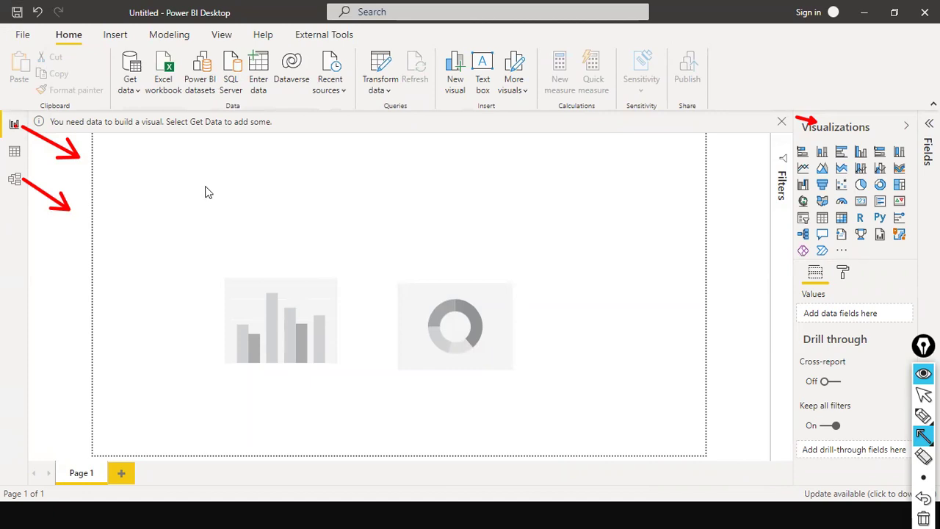
key("ctrl+shift+t")
left_click(94, 160)
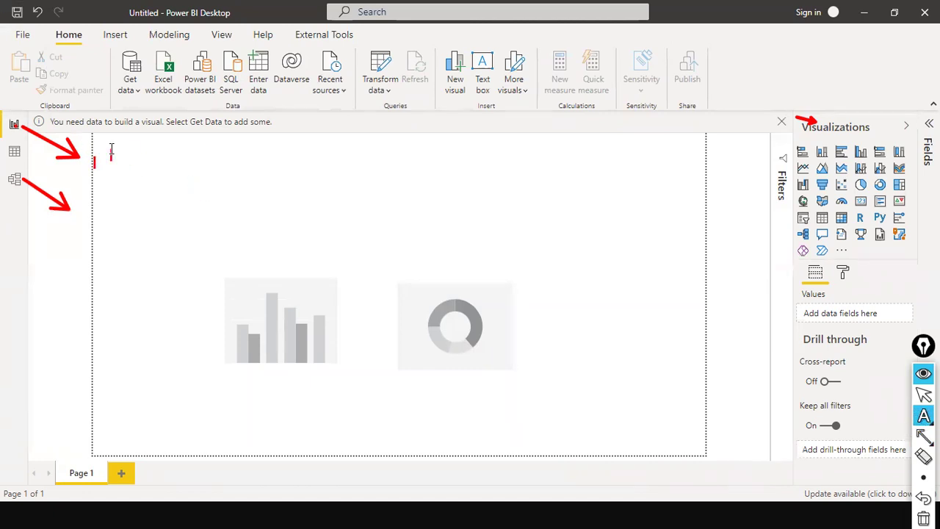
type("Report Canvas")
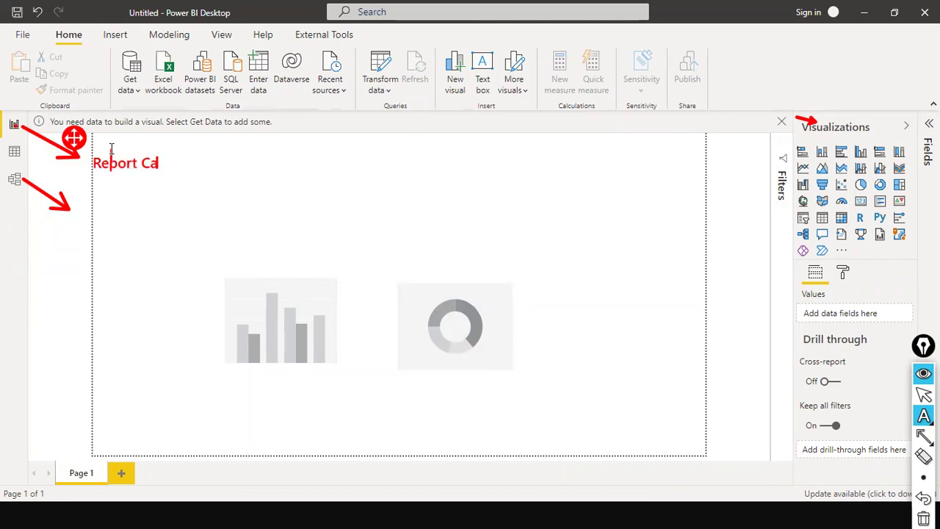
left_click(103, 208)
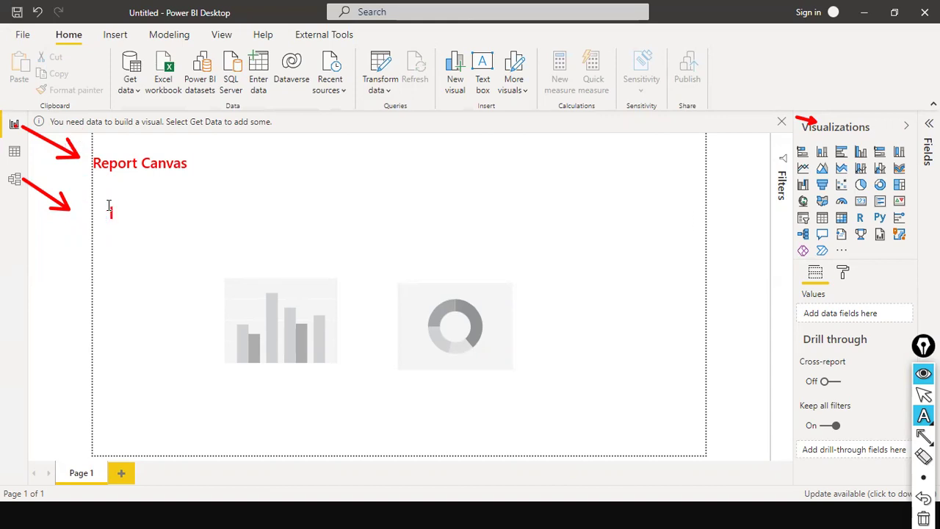
type("Power Pivot (Dta")
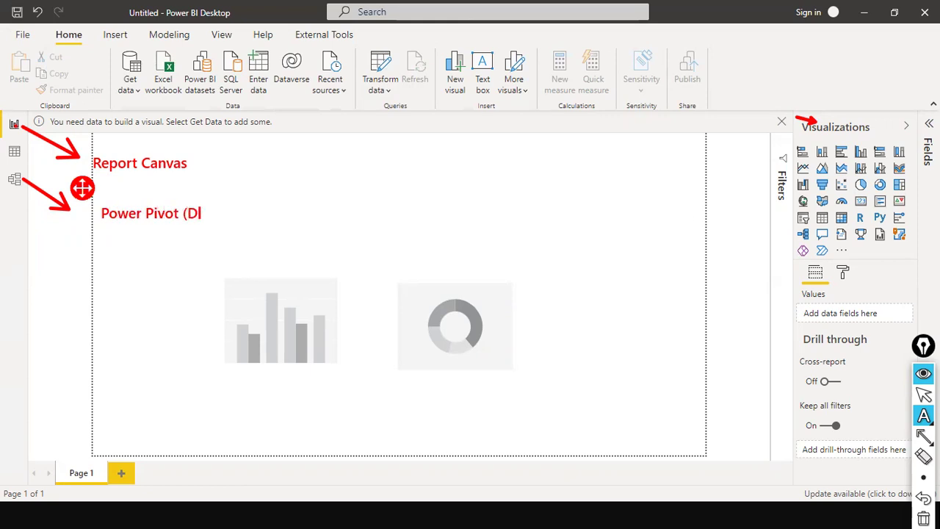
key("BackSpace")
key("BackSpace")
type("ata modeling")
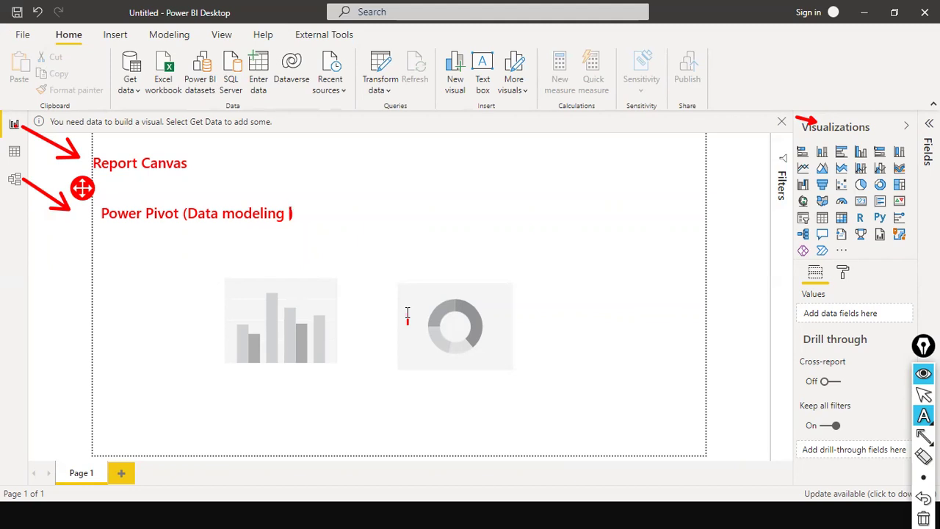
type(")")
left_click(113, 185)
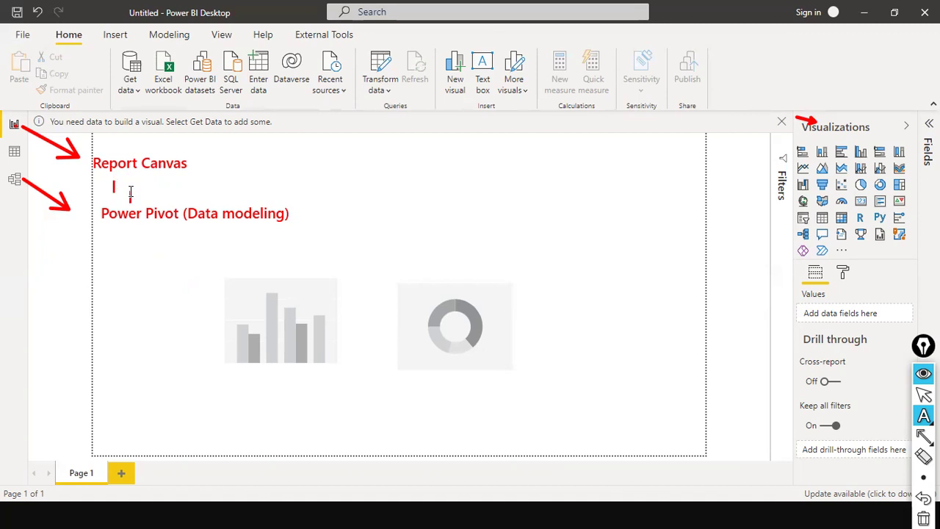
type("werl")
key("BackSpace")
key("BackSpace")
key("BackSpace")
key("BackSpace")
type("PPowe")
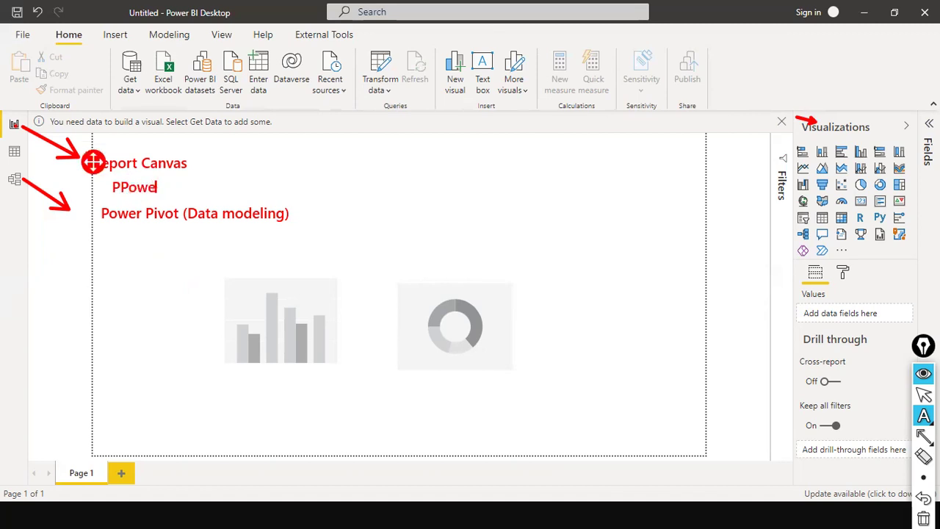
key("BackSpace")
key("BackSpace")
key("BackSpace")
key("BackSpace")
type("ower QUery")
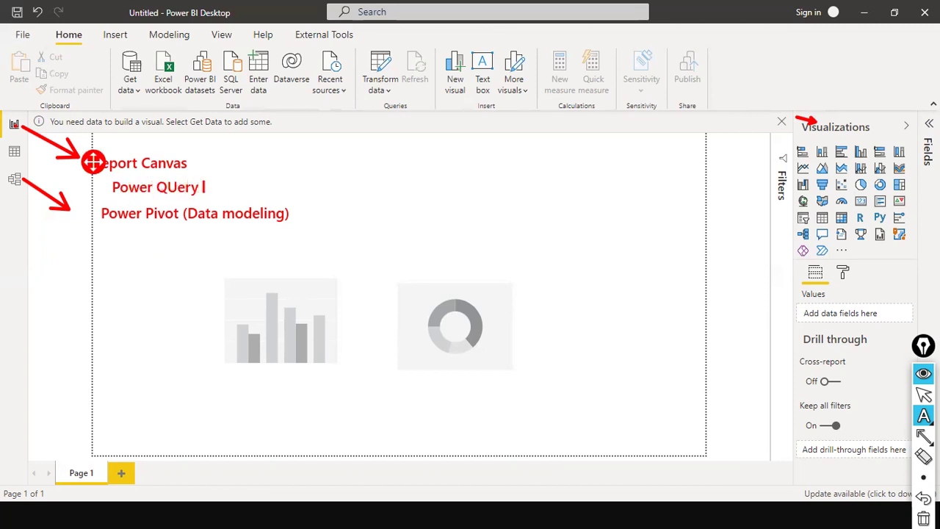
type(" Editor")
key("Escape")
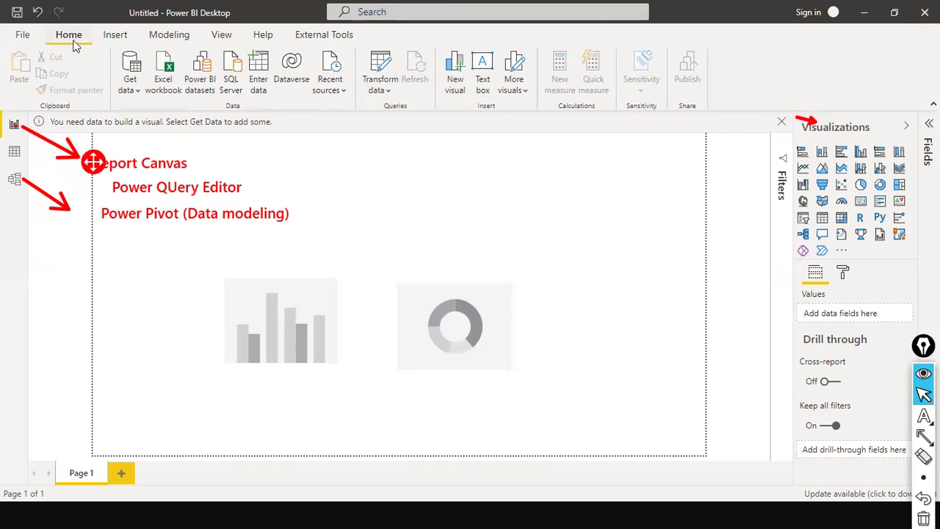
- Launch the Power Query Editor from the Home ribbon's Transform data dropdown
left_click(388, 97)
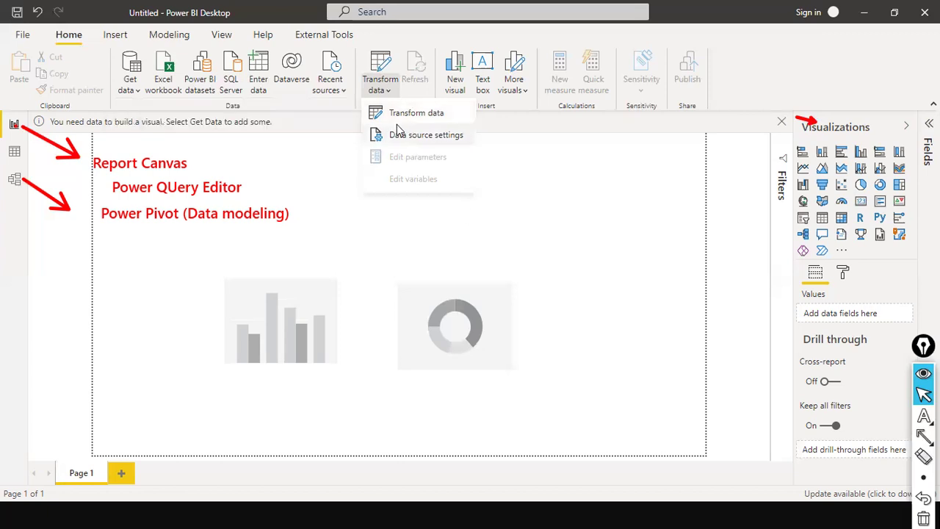
left_click(402, 120)
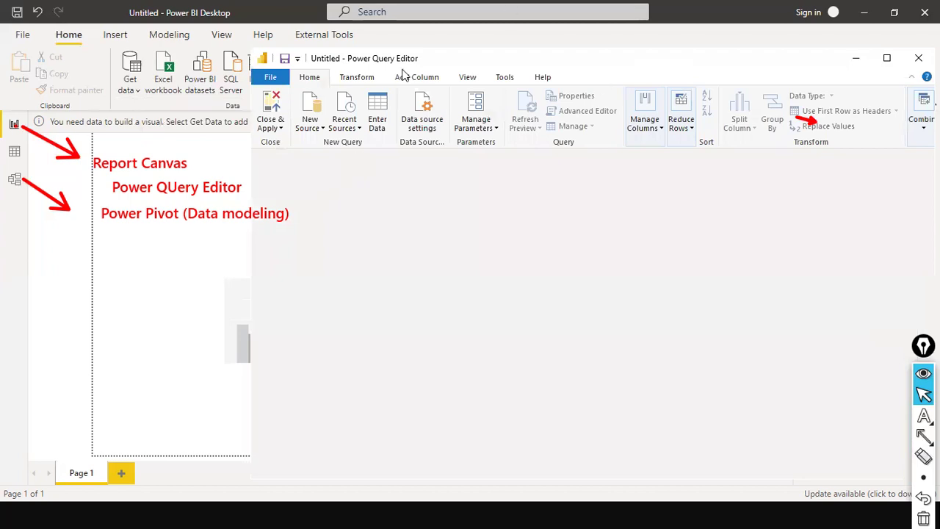
- Draw annotation boxes highlighting the editor's title and transformation commands
key("r")
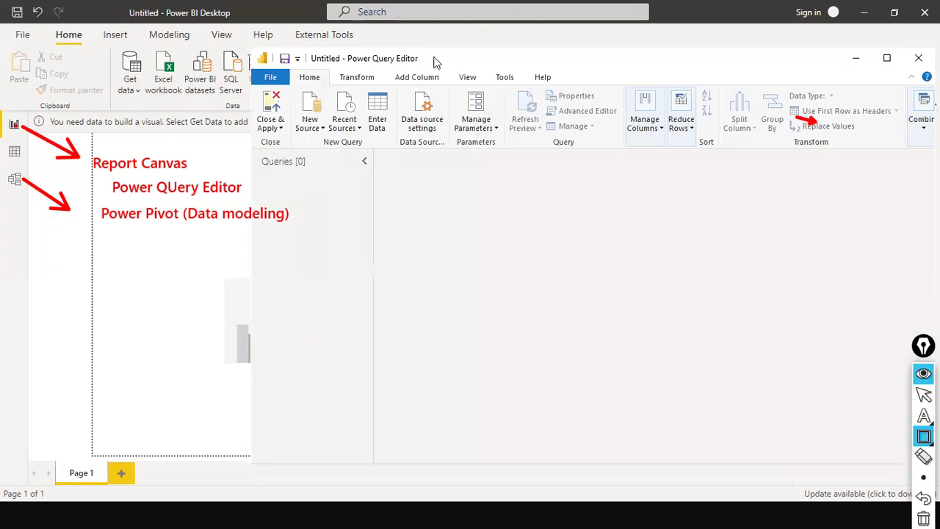
left_click_drag(422, 52, 315, 68)
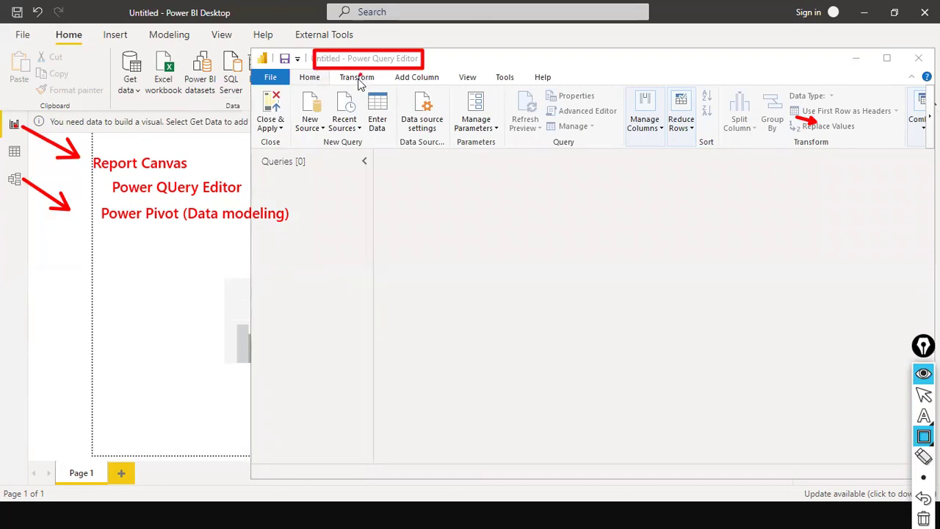
left_click_drag(355, 79, 365, 74)
key("Escape")
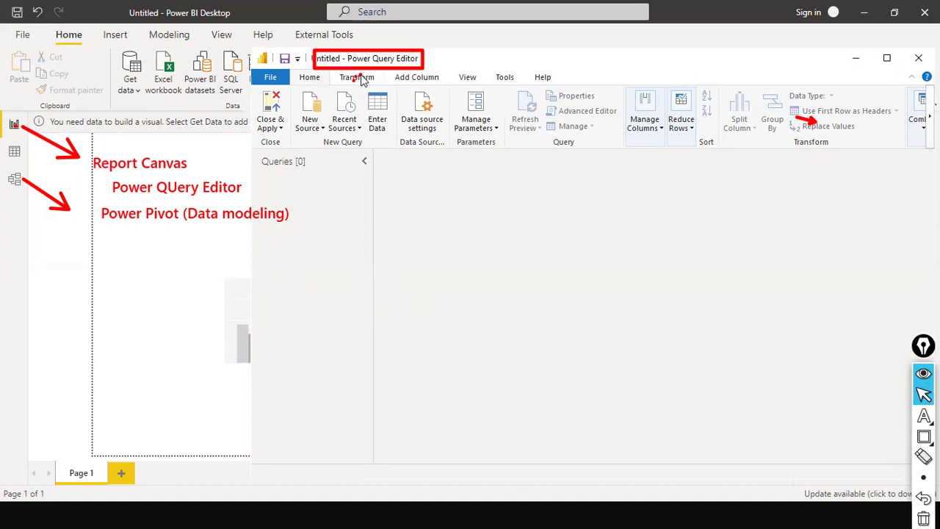
- Show the Transform tab commands, minimize the editor back to the report, and clear annotations
left_click(359, 76)
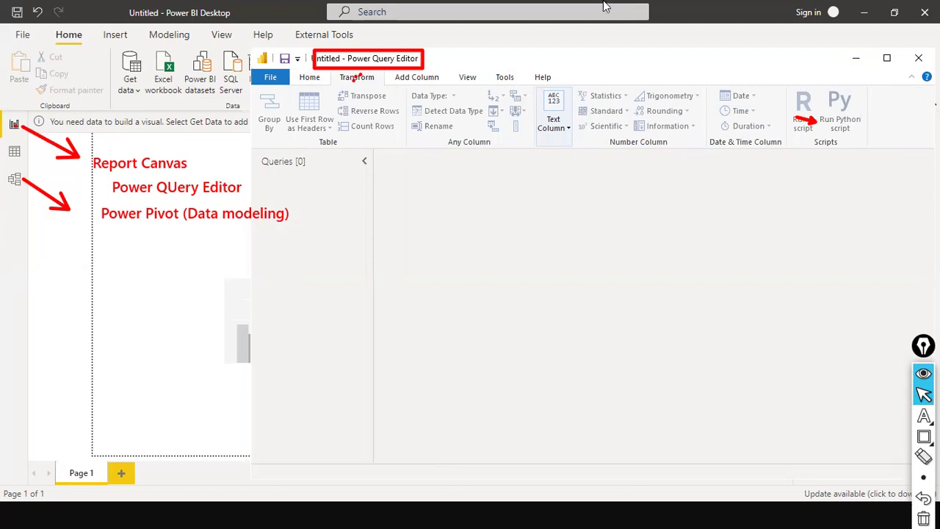
left_click(213, 37)
left_click(856, 58)
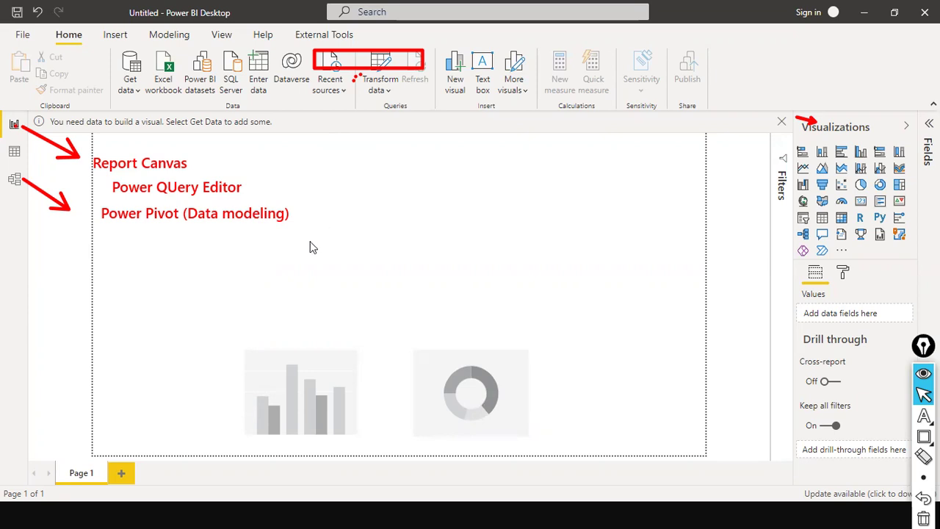
key("ctrl+shift+c")
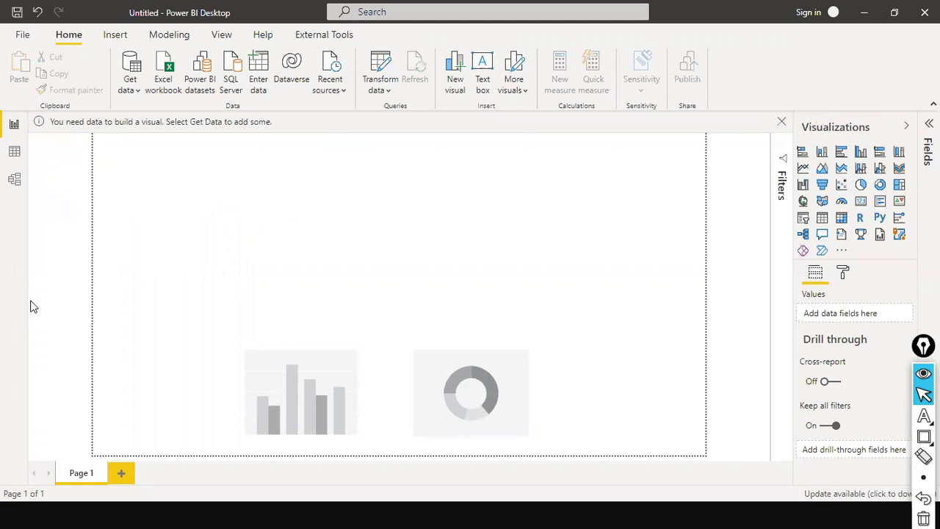
- Switch to Chrome and open the fantasy200k/Power-BI GitHub repository
left_click(130, 93)
left_click(450, 272)
key("alt+Tab")
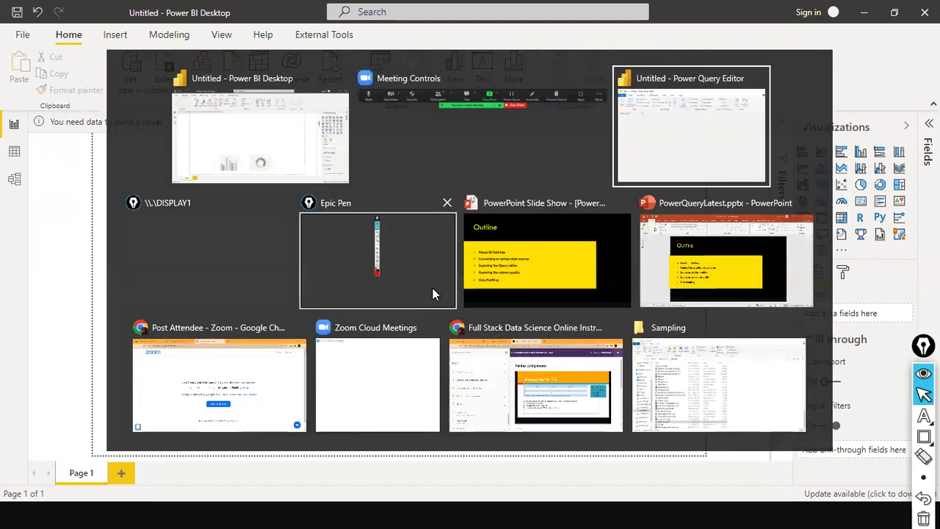
key("alt+Tab")
key("alt+Tab")
key("alt+Tab")
key("alt+Tab")
key("alt+Tab")
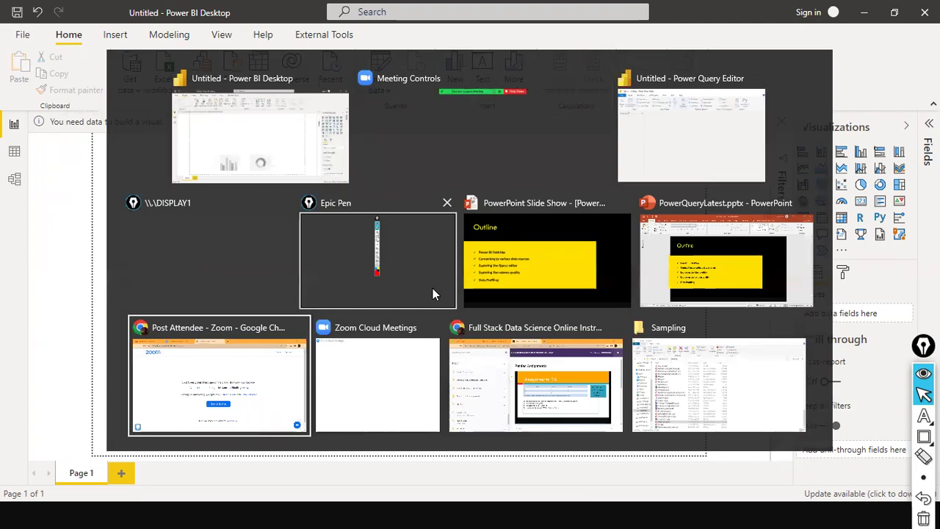
left_click(413, 35)
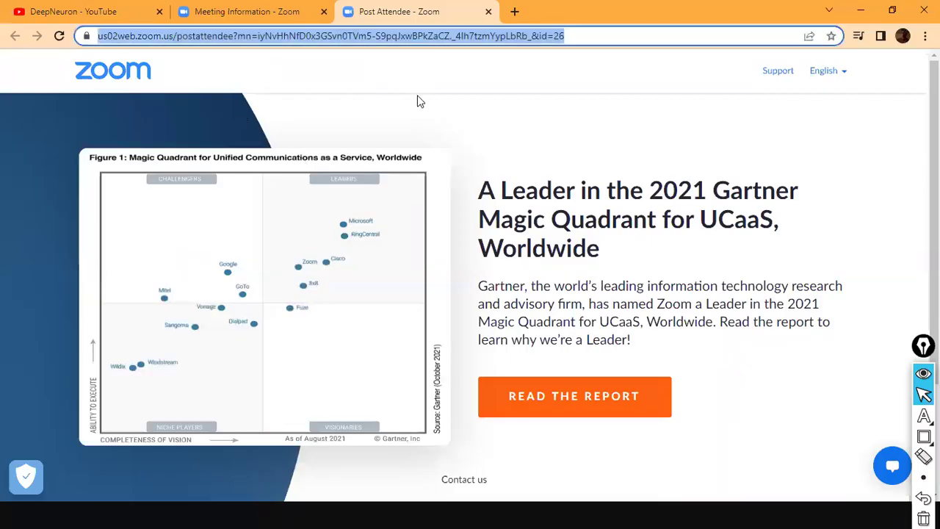
type("git")
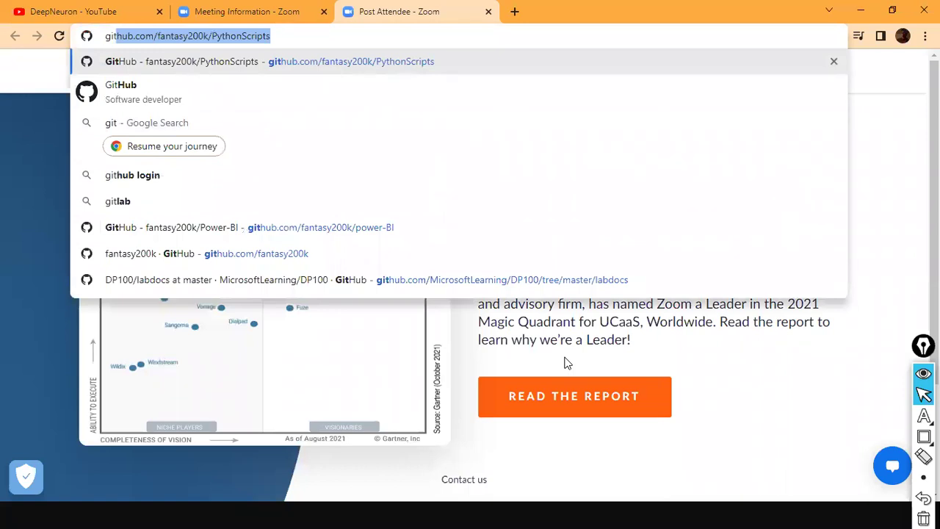
key("Down")
key("Down")
key("Down")
key("Down")
key("Down")
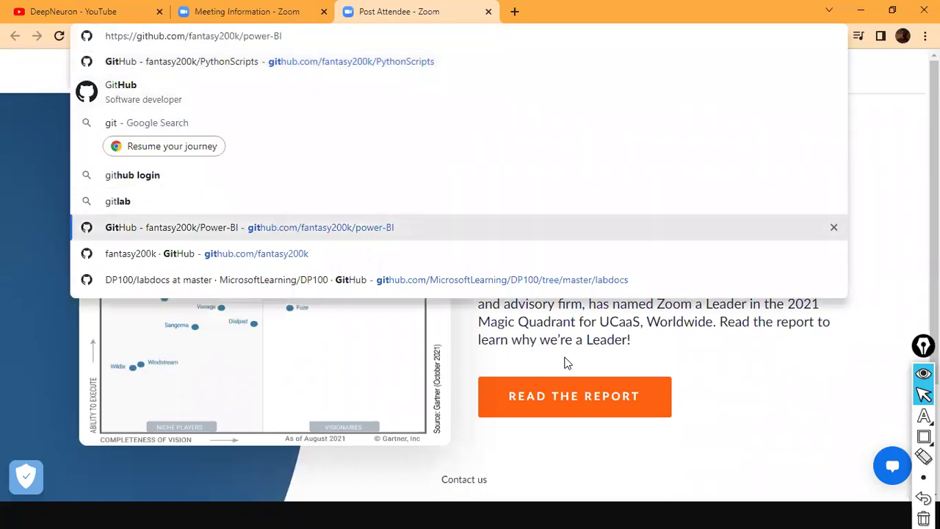
key("Return")
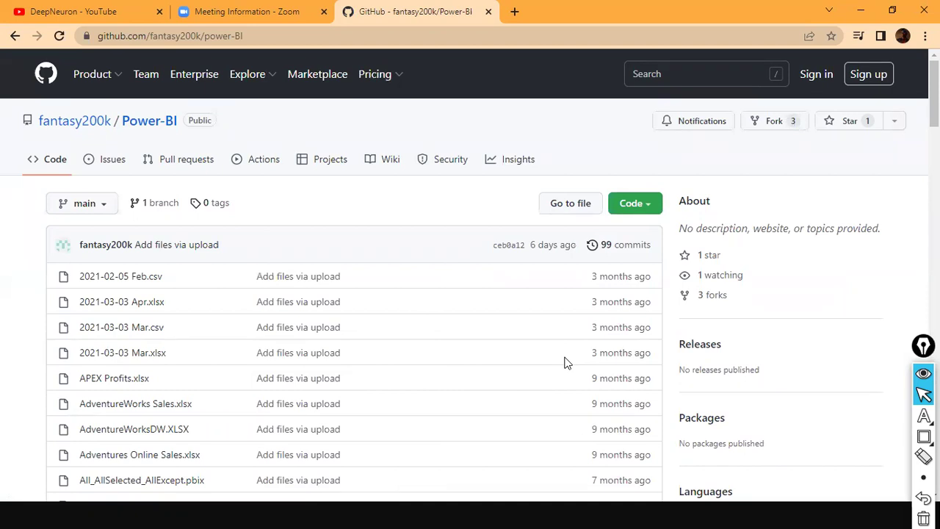
- Search the repository for sales_w04.csv and switch to the YouTube tab
key("slash")
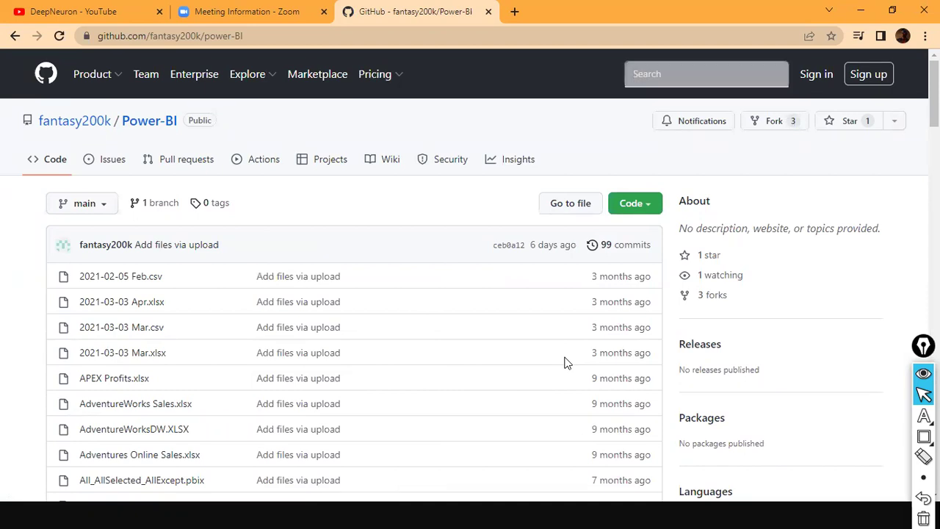
type("sale")
key("BackSpace")
key("BackSpace")
type("les")
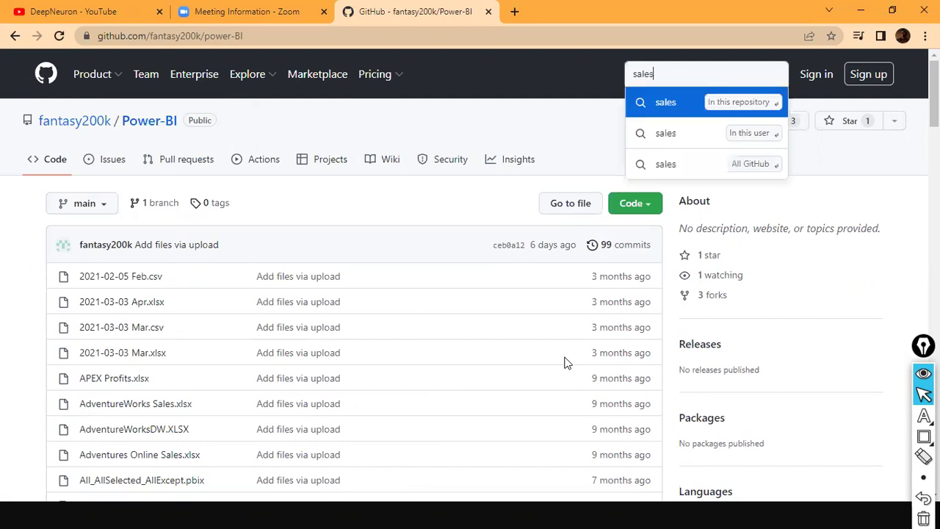
type("_w04.csv")
key("Return")
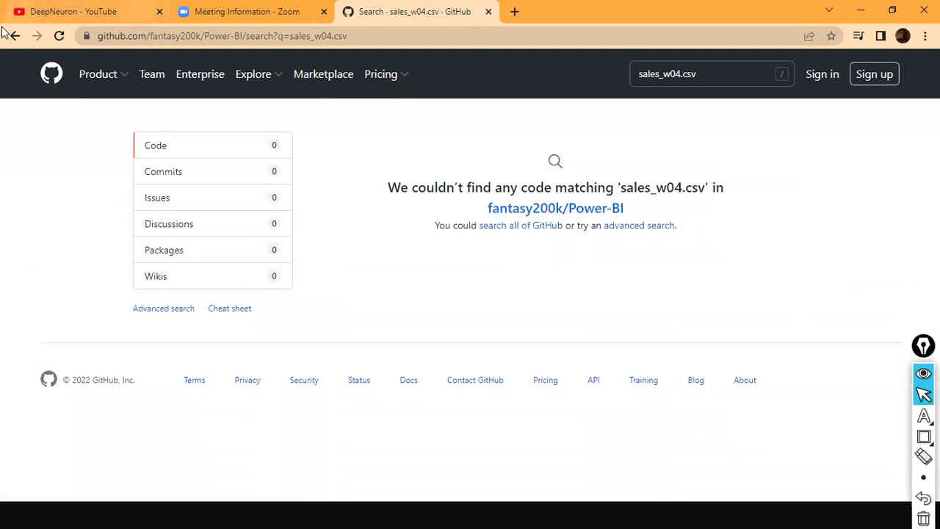
key("ctrl+1")
- Return to the Power-BI repository page and scroll through its file list
left_click(281, 37)
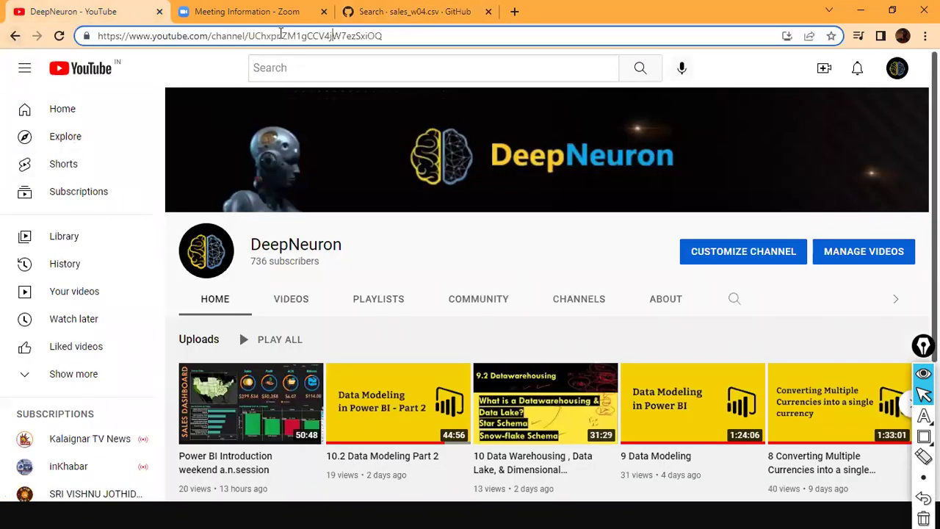
type("git")
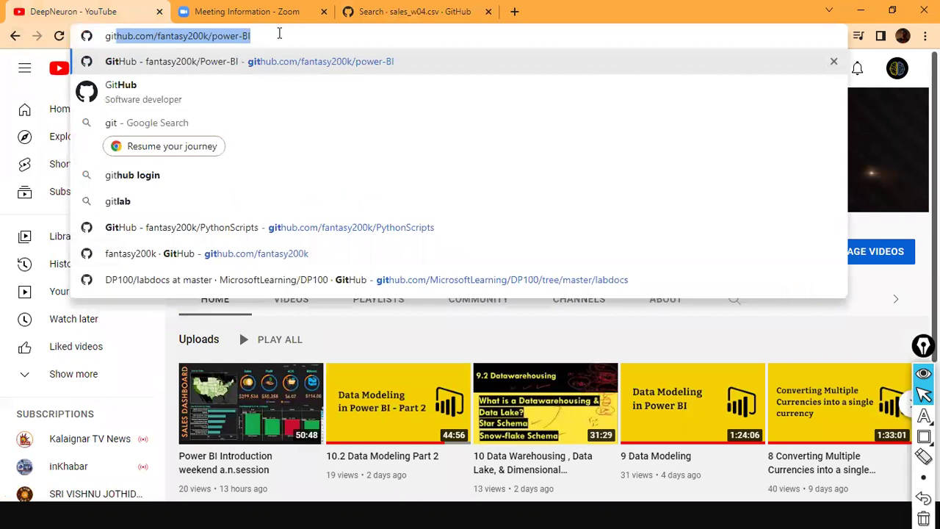
key("Return")
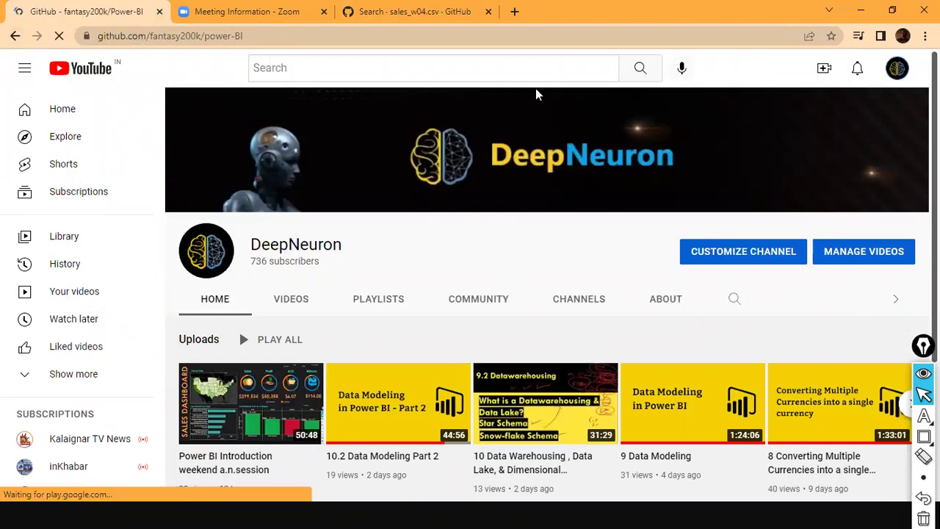
scroll(125, 360, "down", 3)
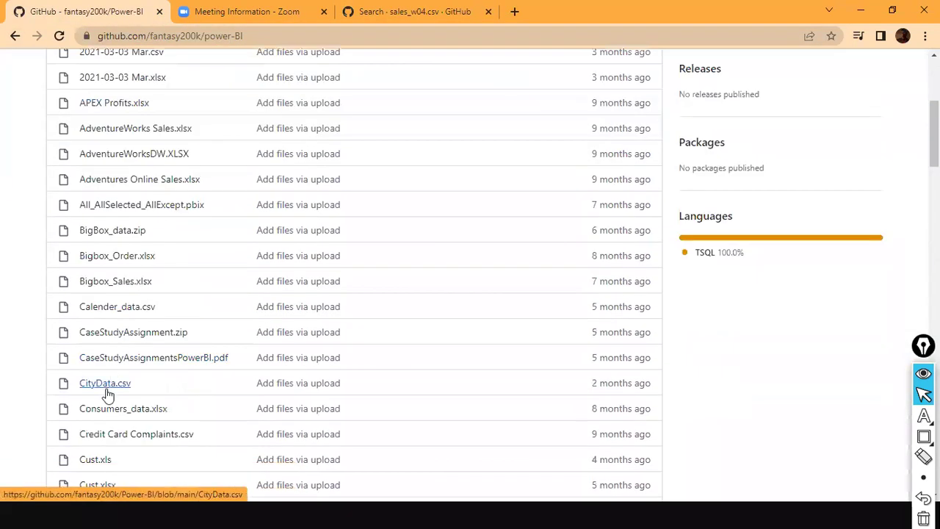
scroll(106, 395, "down", 20)
scroll(105, 396, "up", 6)
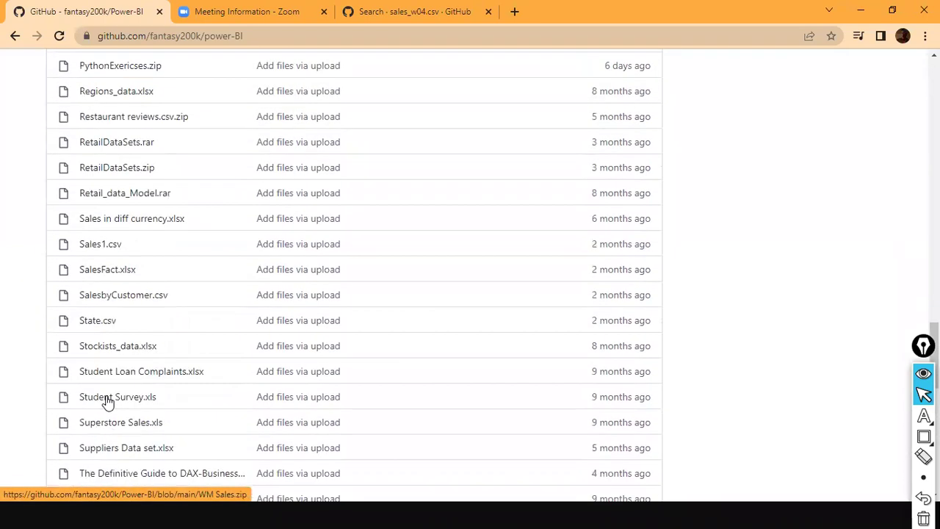
scroll(107, 400, "down", 8)
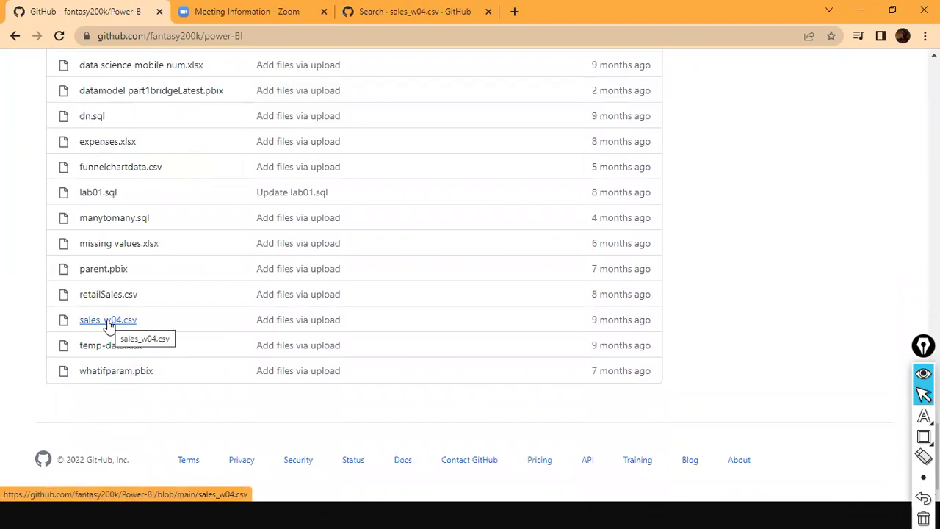
- Find 'sales_w04' on the repository page
key("ctrl+f")
type("sales")
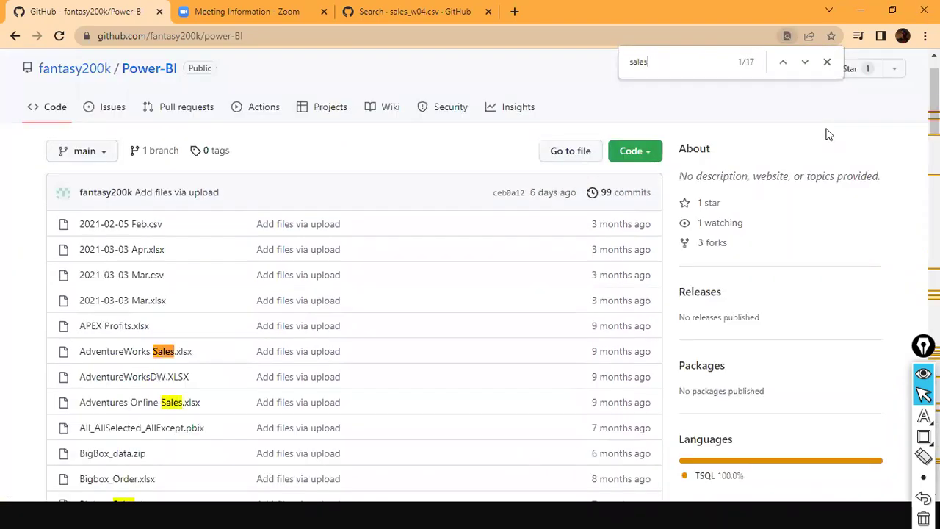
type("_w04")
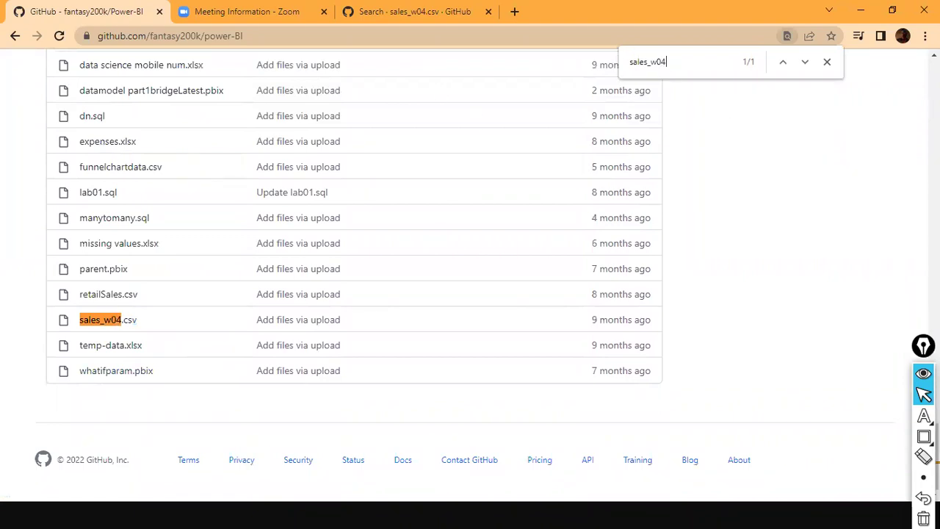
scroll(528, 198, "up", 5)
scroll(548, 220, "down", 5)
scroll(314, 63, "up", 4)
- Check the repository address, close the find bar, and scroll to sales_w04.csv
left_click(292, 38)
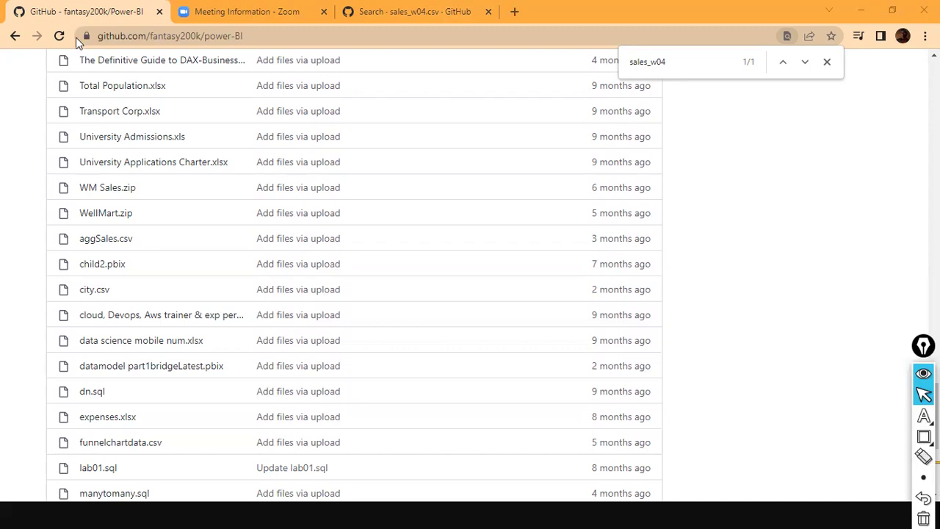
left_click(283, 38)
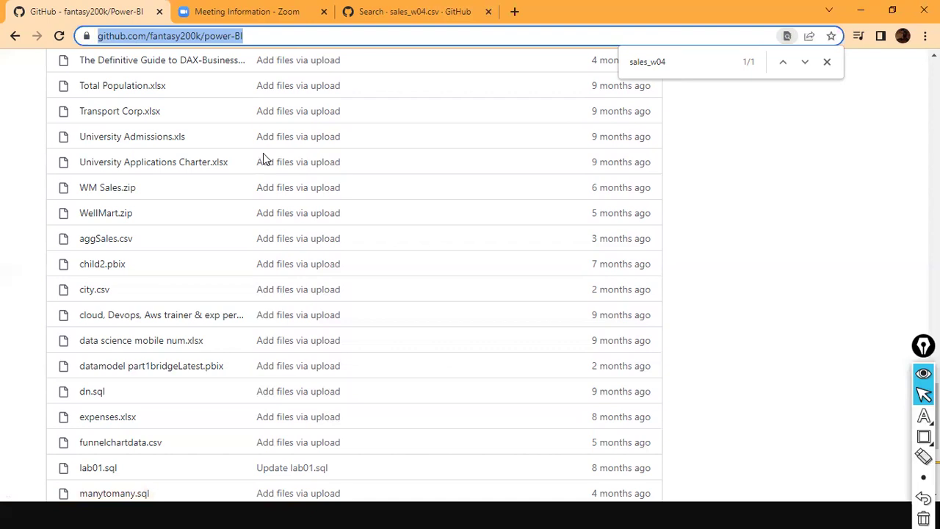
left_click(313, 37)
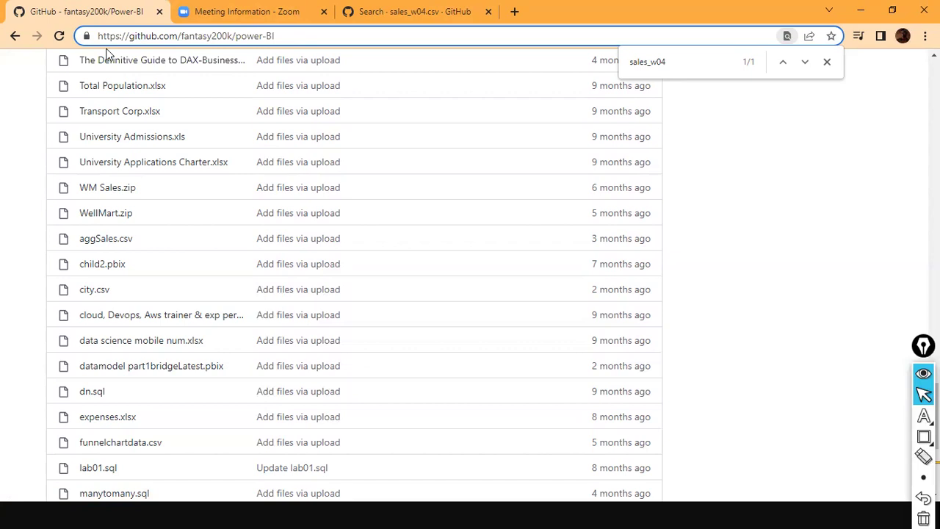
left_click(305, 51)
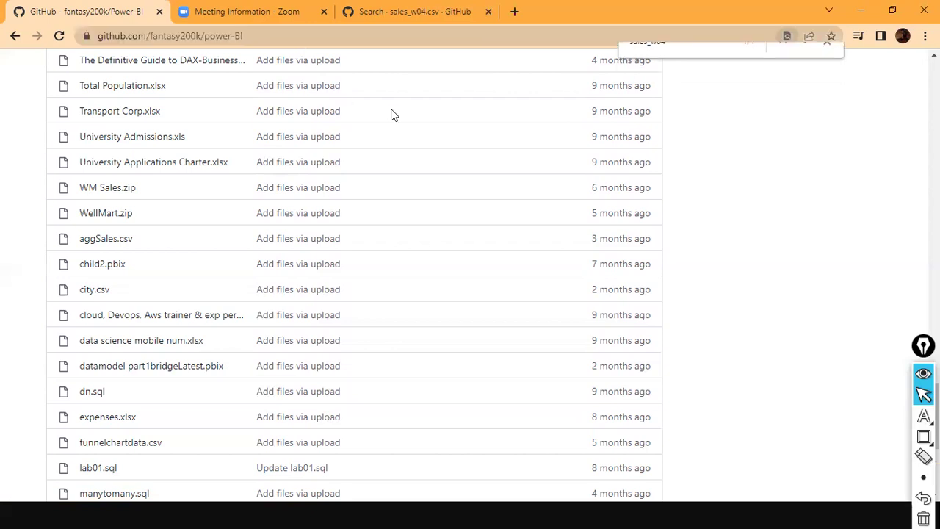
left_click(310, 38)
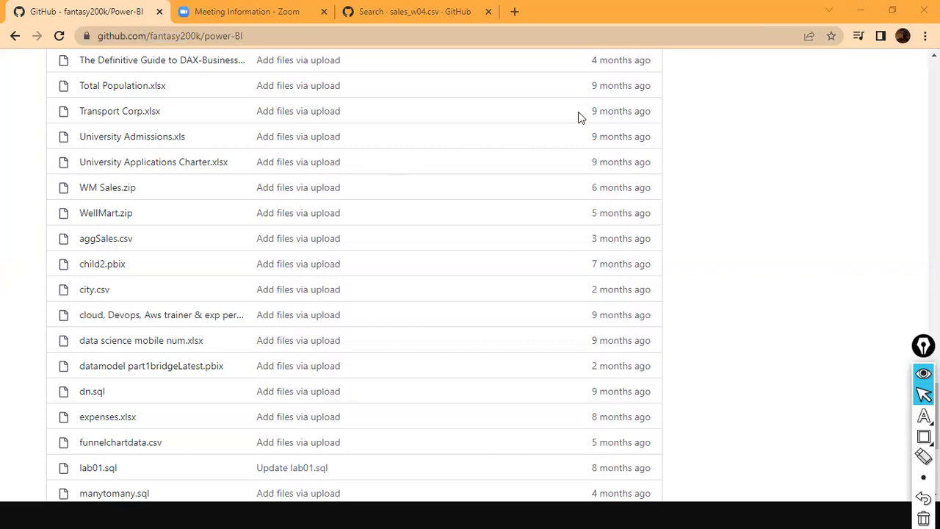
scroll(94, 83, "up", 10)
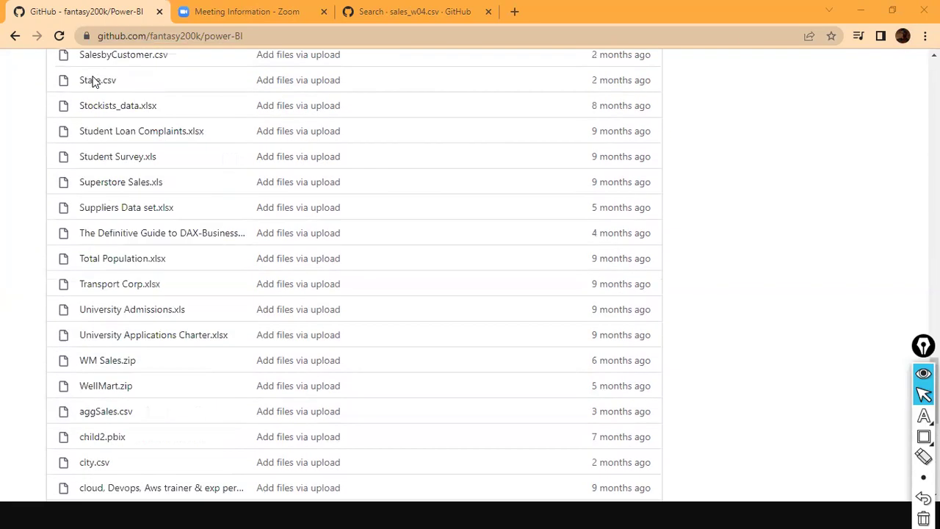
scroll(94, 82, "up", 7)
scroll(94, 82, "down", 20)
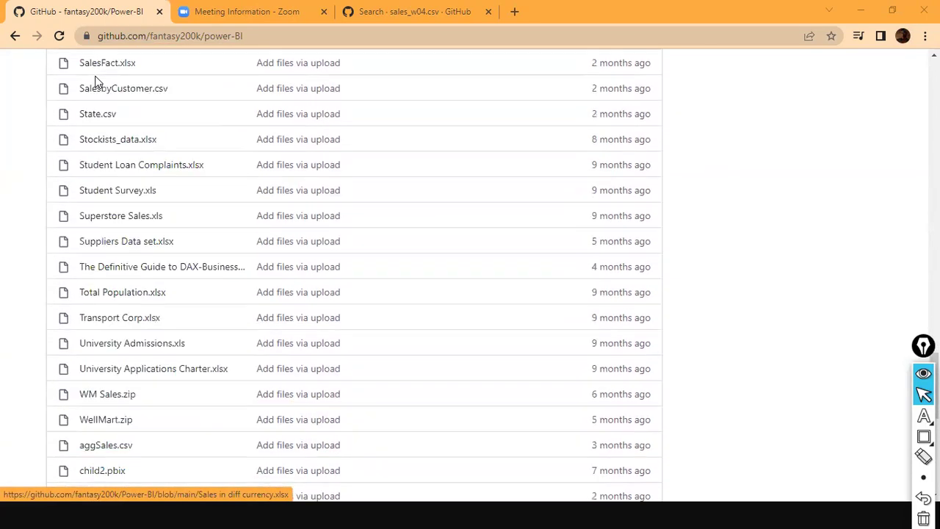
scroll(94, 82, "down", 1)
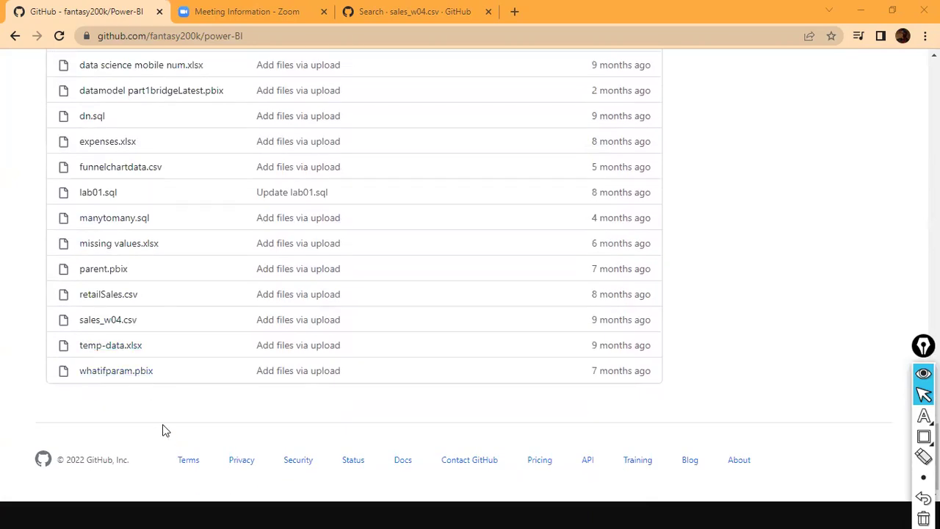
- View the sales_w04.csv file page, go back, and open the green Code clone dropdown
left_click(108, 321)
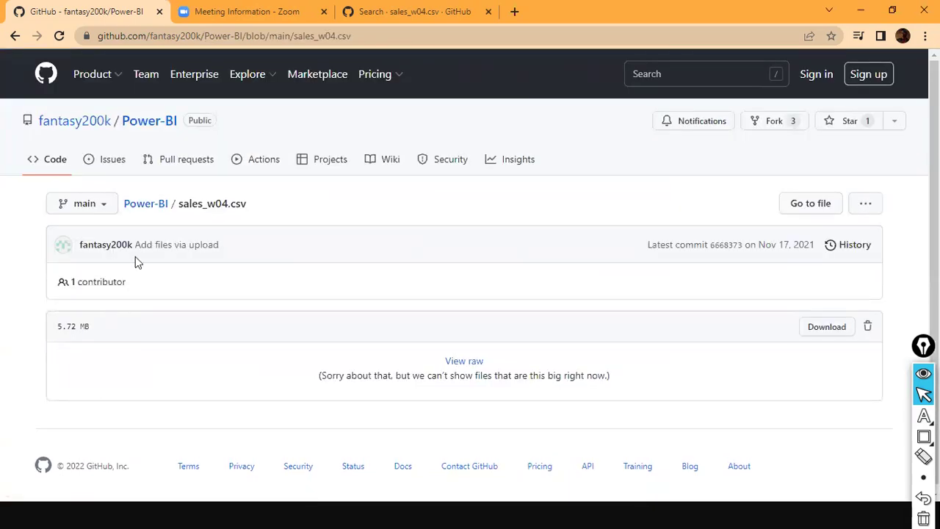
left_click(15, 35)
scroll(424, 175, "up", 20)
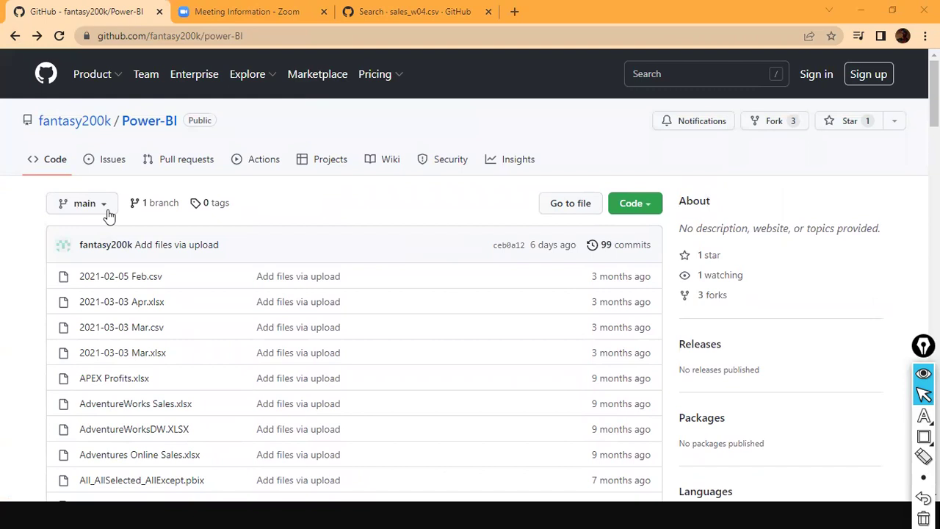
left_click(650, 208)
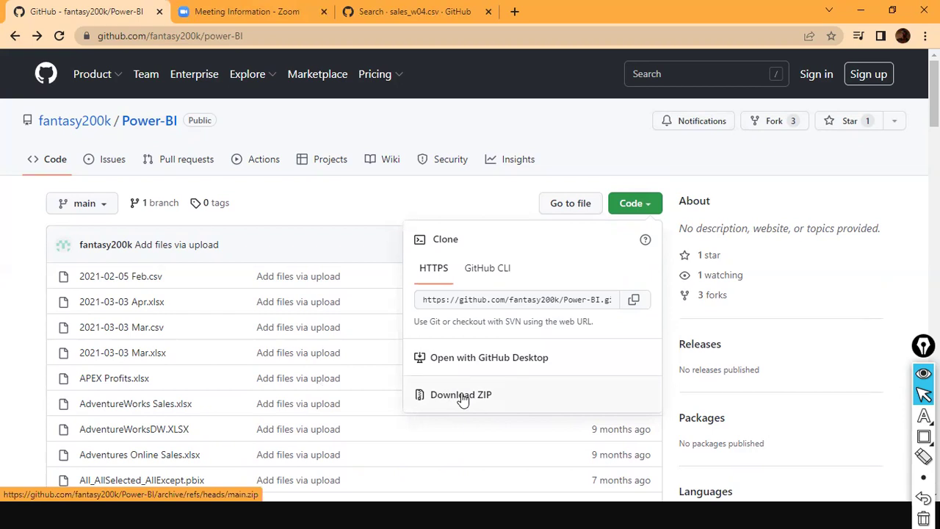
- Download the repository with Code > Download ZIP as Power-BI-main (4).zip
left_click(757, 159)
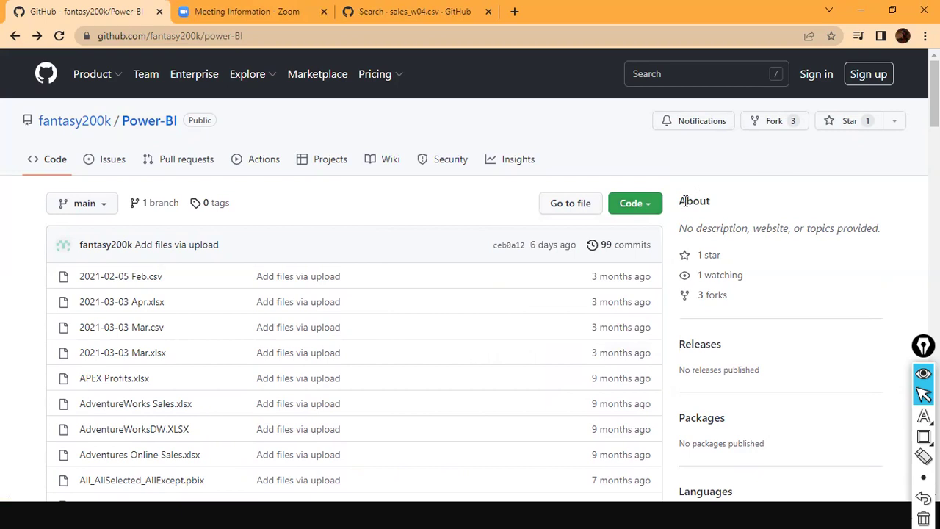
left_click(648, 208)
left_click(481, 400)
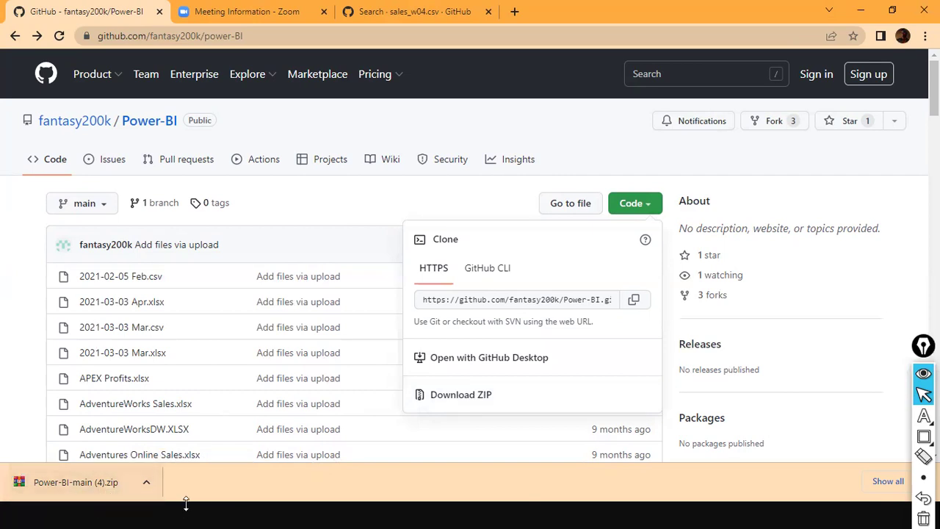
right_click(123, 488)
- Show the downloaded Power-BI-main (4).zip in its folder and copy it
left_click(156, 461)
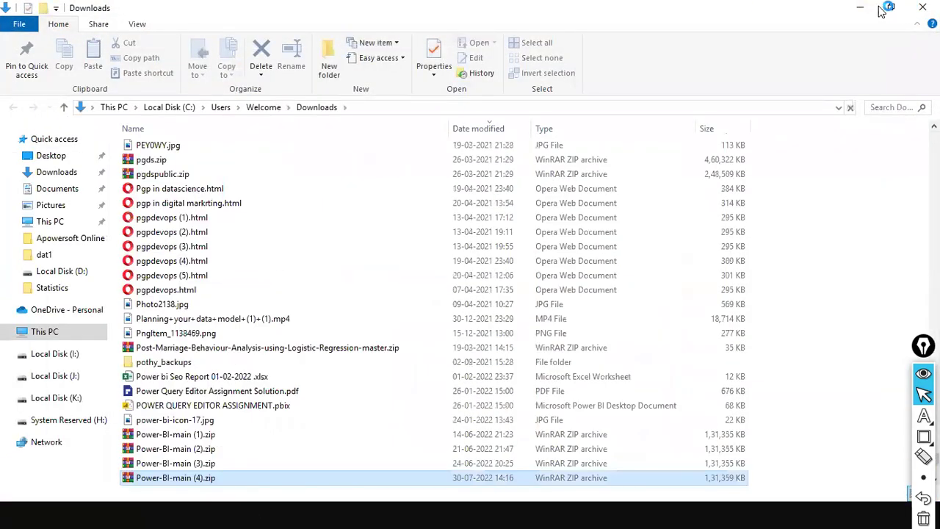
left_click(860, 7)
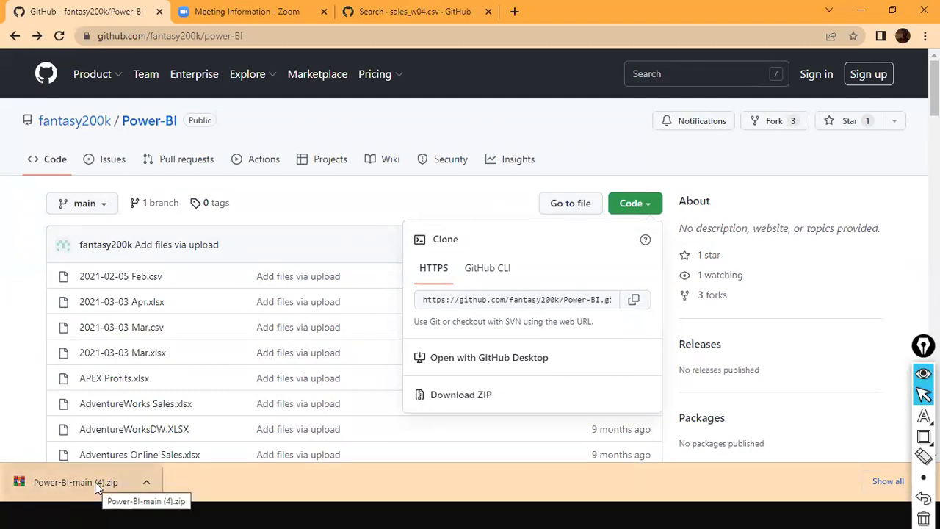
right_click(94, 482)
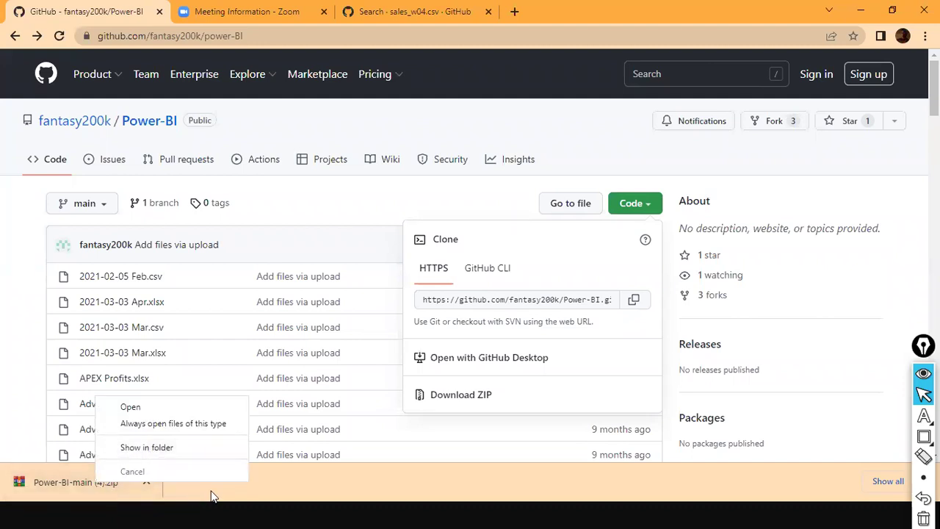
left_click(301, 505)
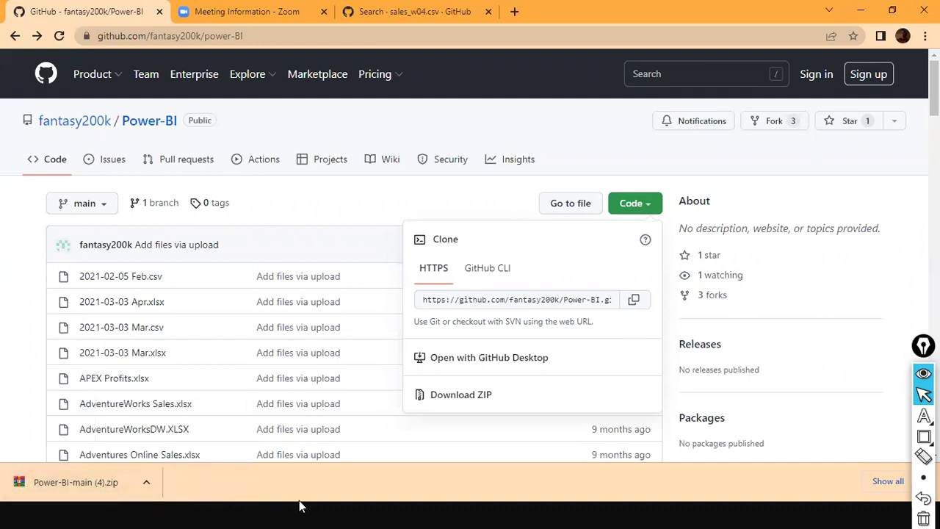
right_click(87, 479)
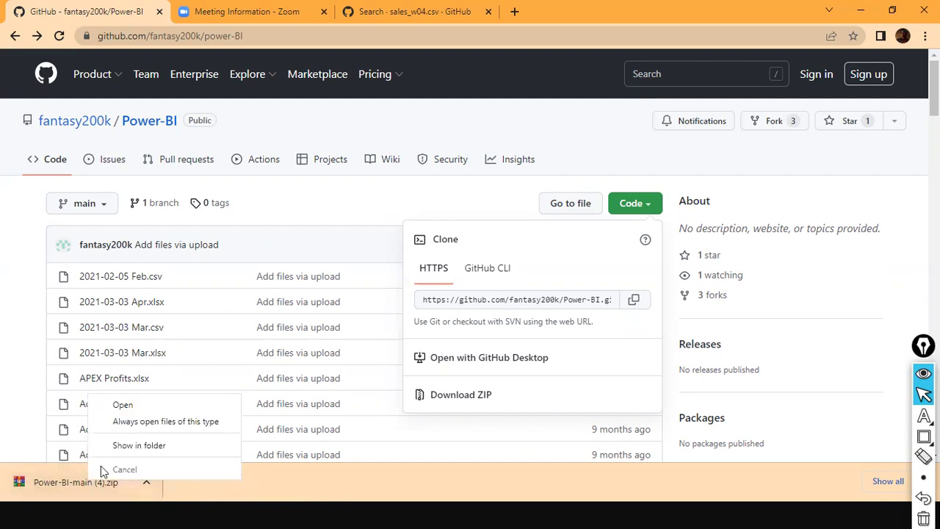
left_click(136, 446)
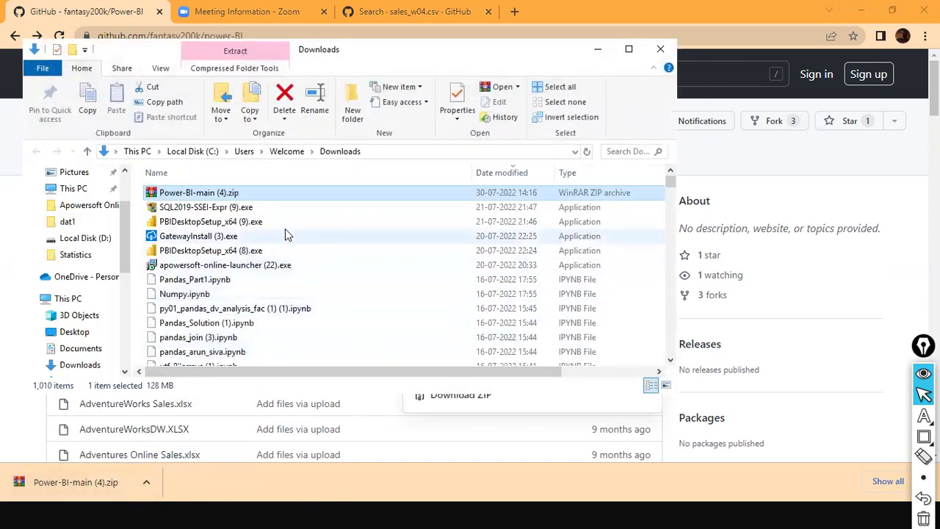
right_click(228, 188)
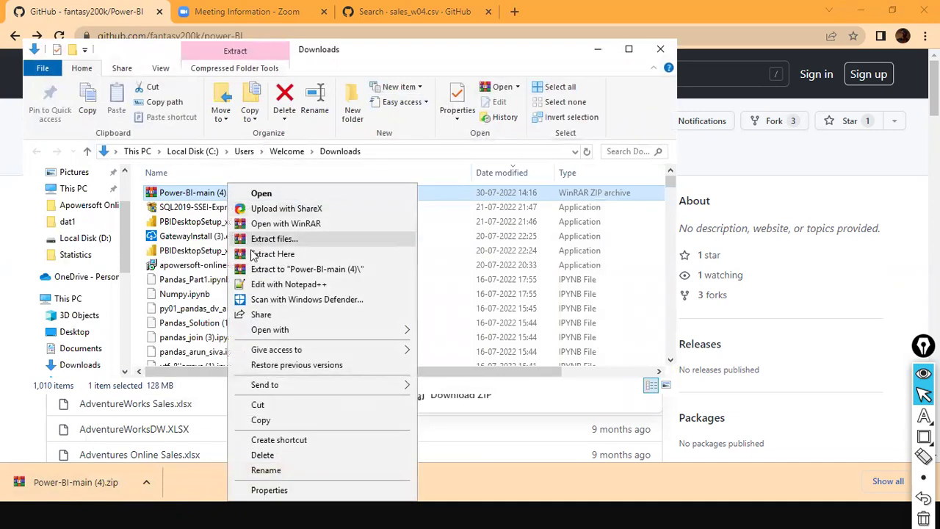
left_click(293, 417)
- Create a new folder on Local Disk (D:)
scroll(89, 325, "down", 2)
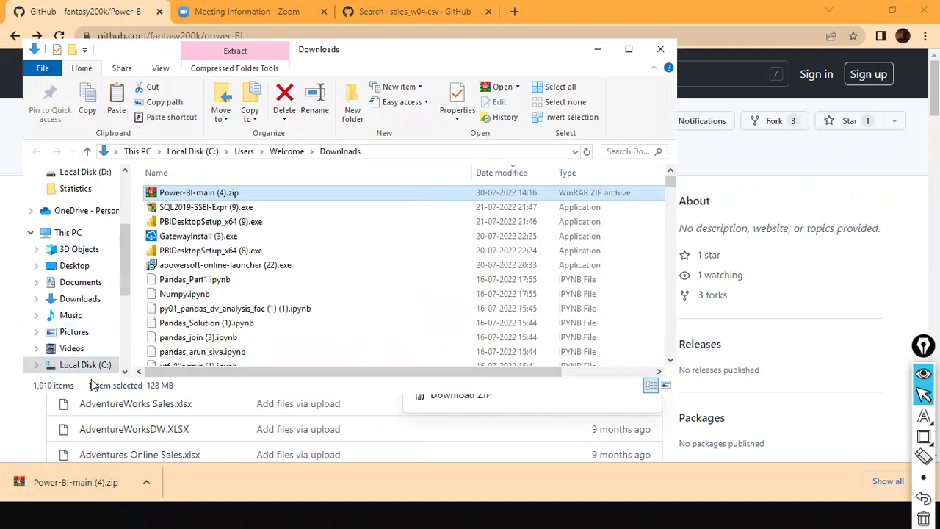
scroll(92, 367, "down", 1)
left_click(84, 326)
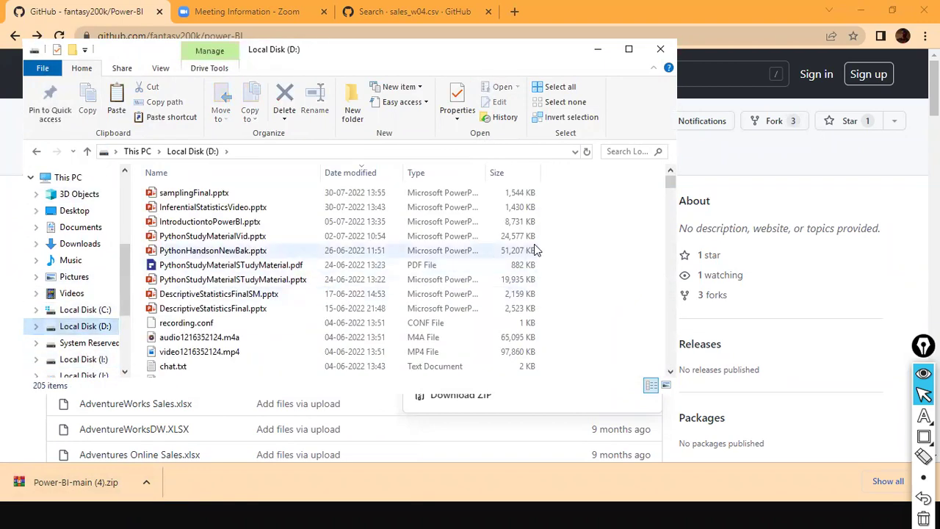
right_click(613, 269)
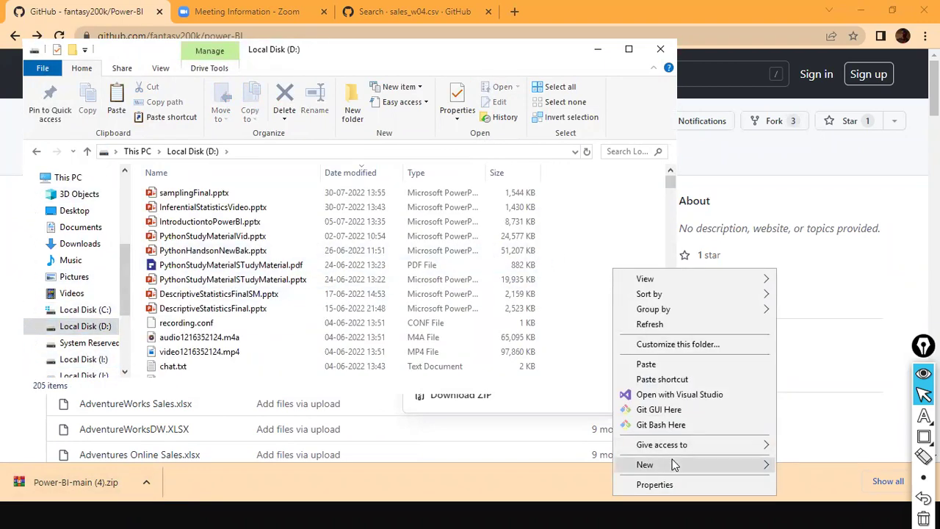
mouse_move(736, 470)
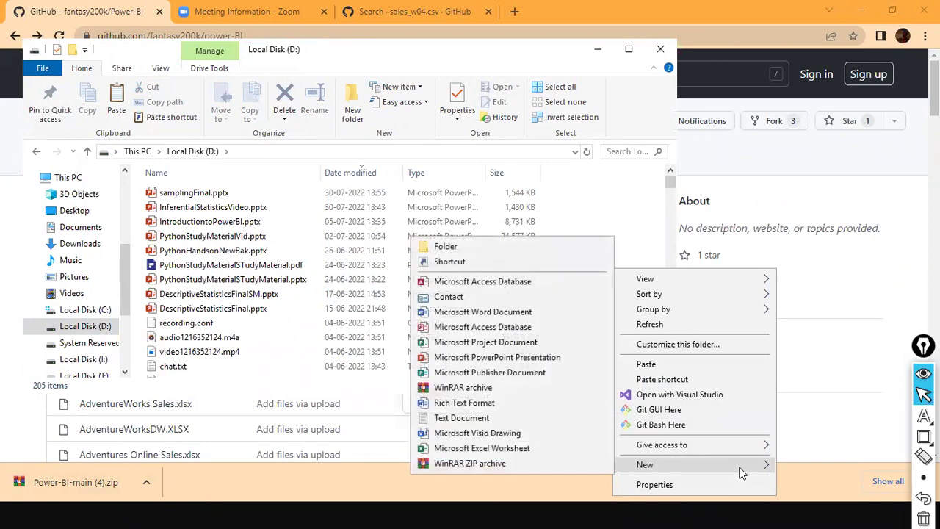
left_click(470, 247)
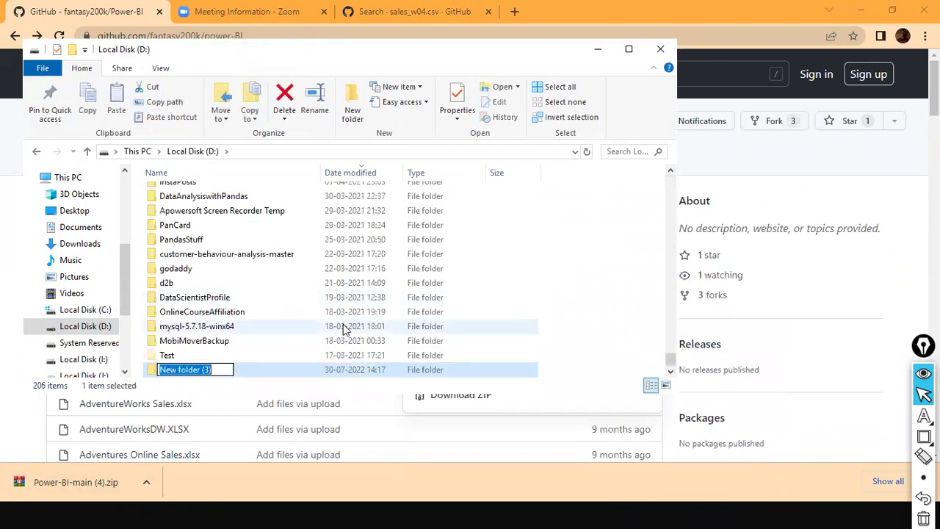
- Try naming the folder 'data' and decline merging with the existing data folder
type("dAT")
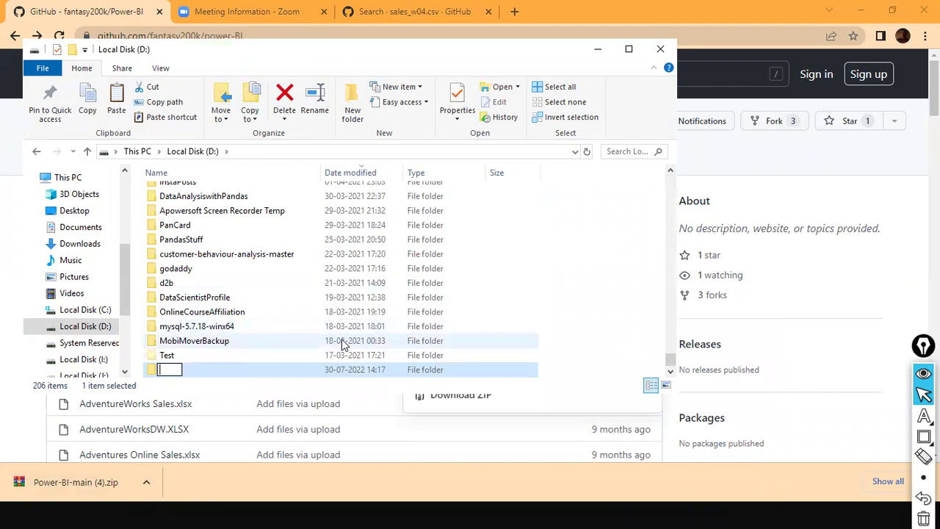
key("BackSpace")
key("BackSpace")
key("BackSpace")
type("daa")
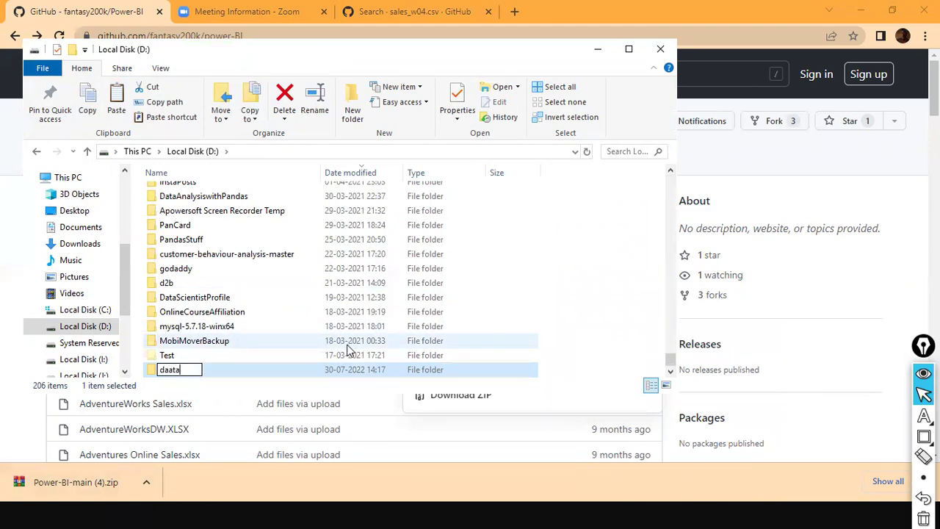
key("BackSpace")
type("ta")
key("Return")
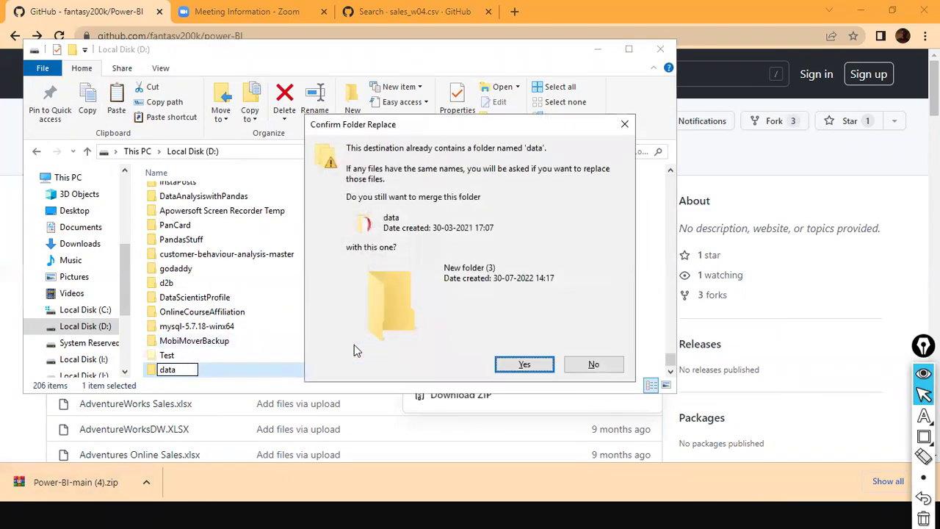
key("Escape")
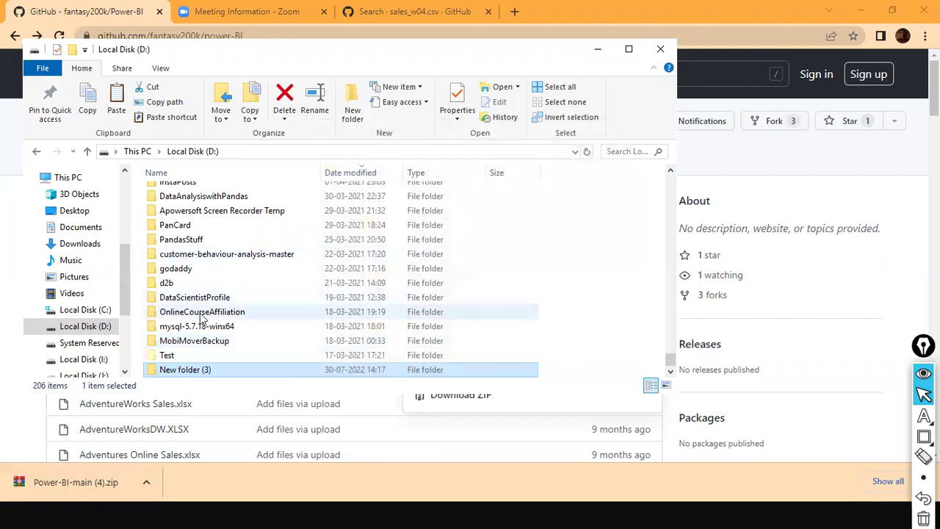
- Rename New folder (3) to DataSets and paste Power-BI-main (4).zip into it
right_click(201, 370)
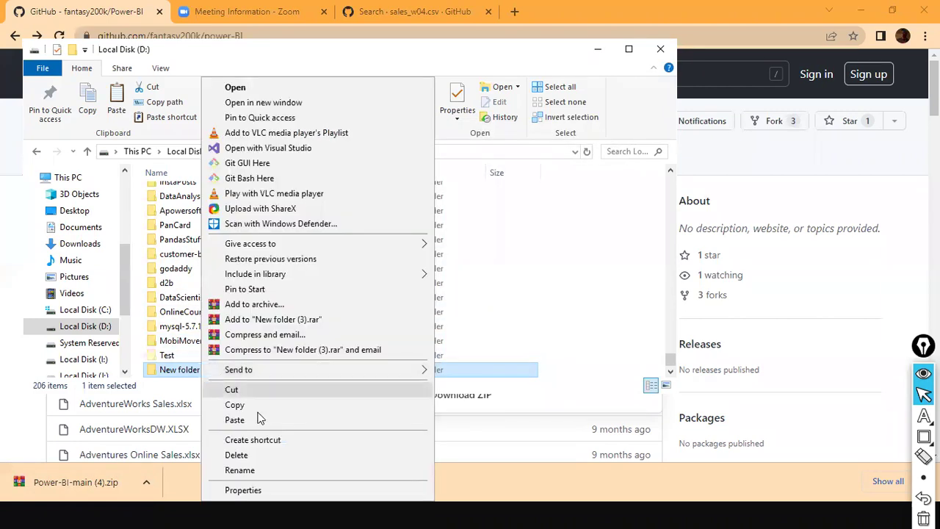
left_click(287, 470)
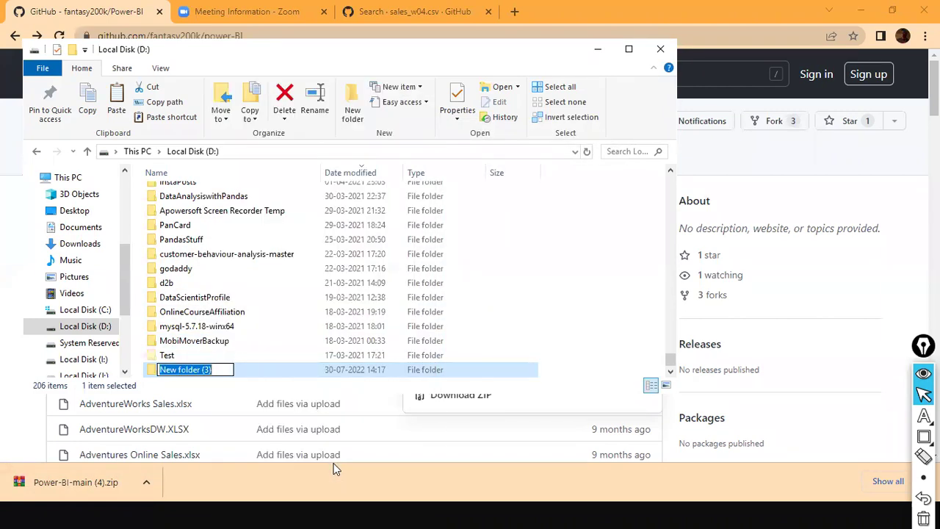
type("DataSets")
key("Return")
key("Return")
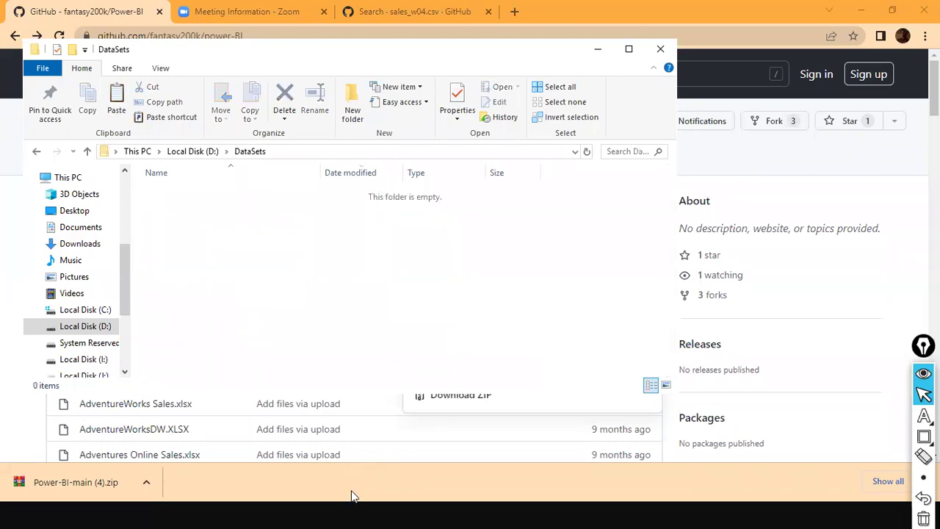
key("ctrl+v")
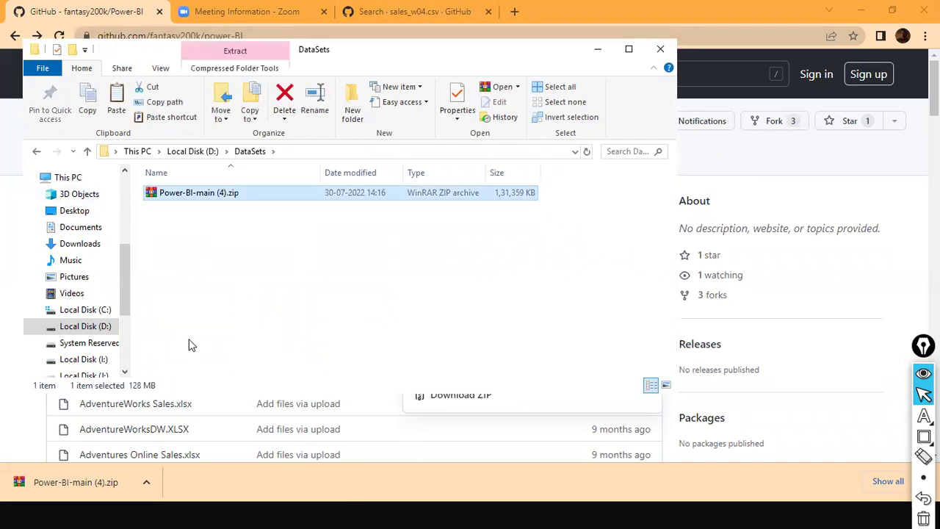
left_click(864, 191)
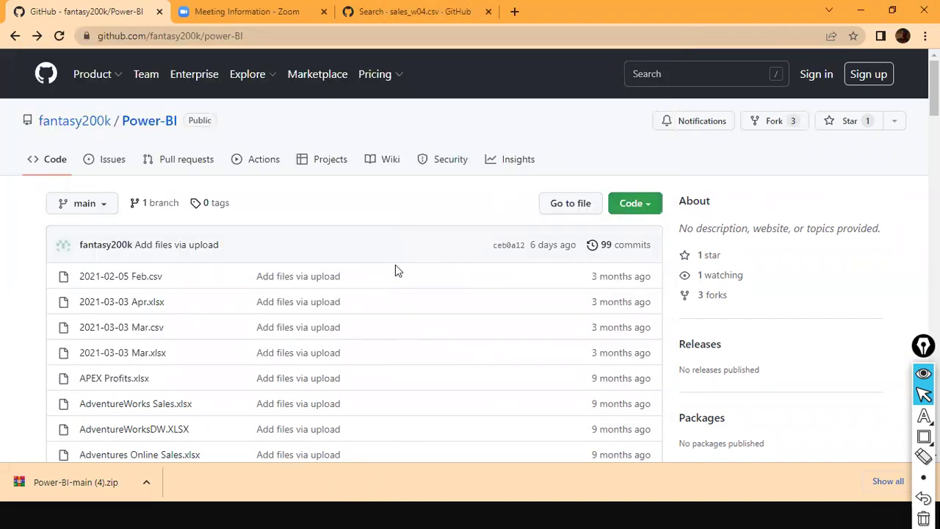
key("alt+Tab")
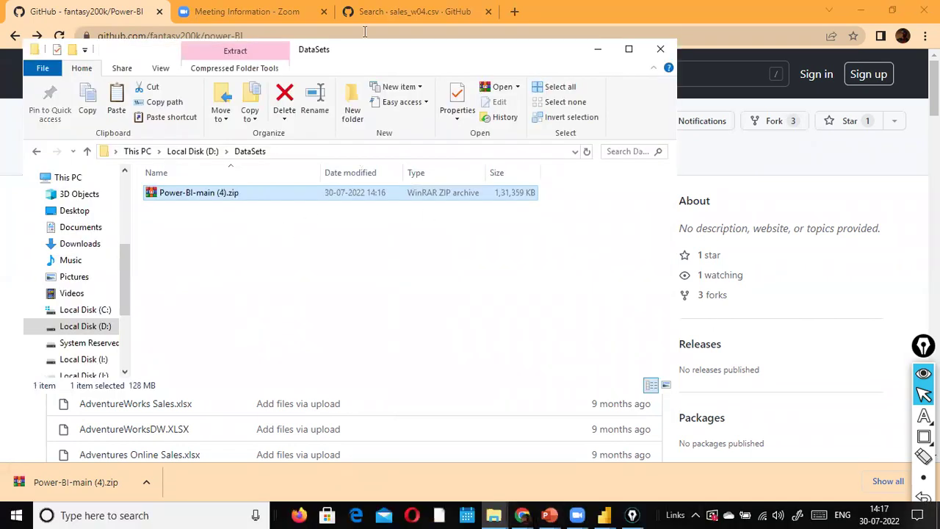
- Extract the downloaded zip into DataSets and open the Power-BI-main folder
right_click(233, 194)
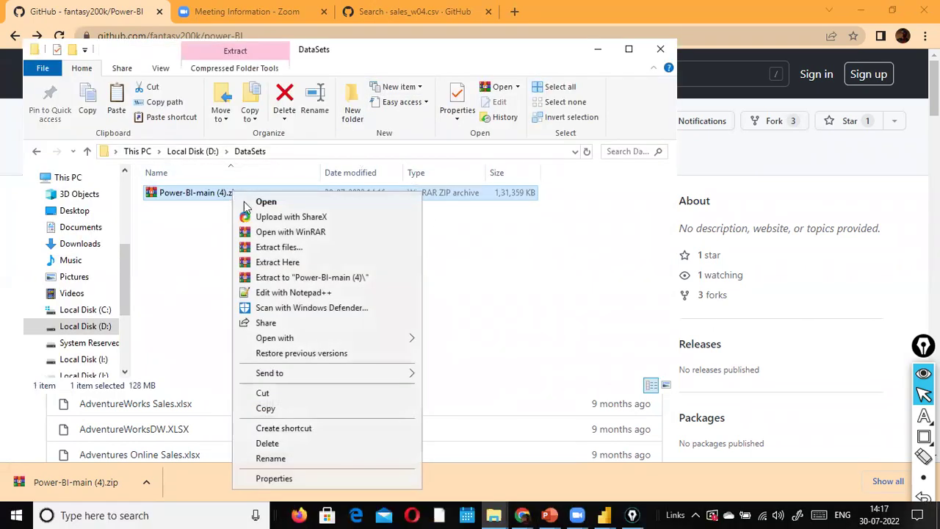
left_click(306, 265)
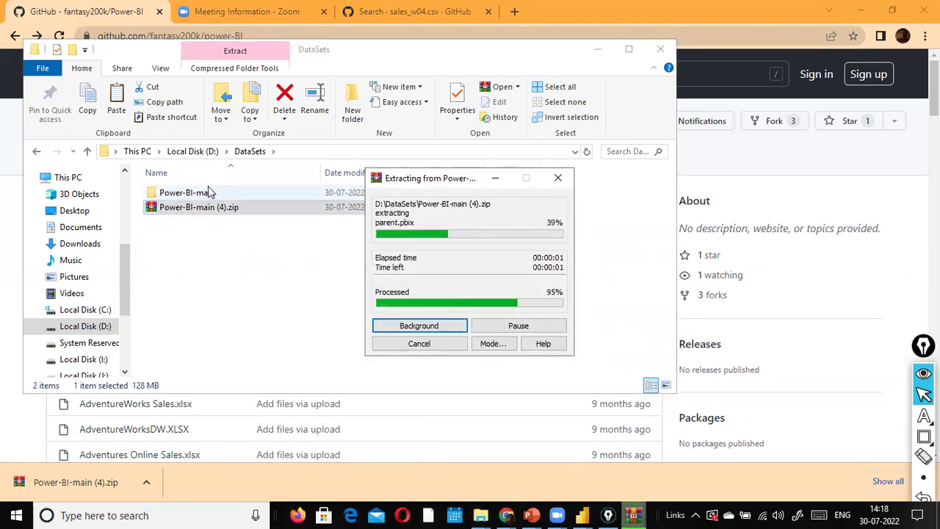
double_click(208, 191)
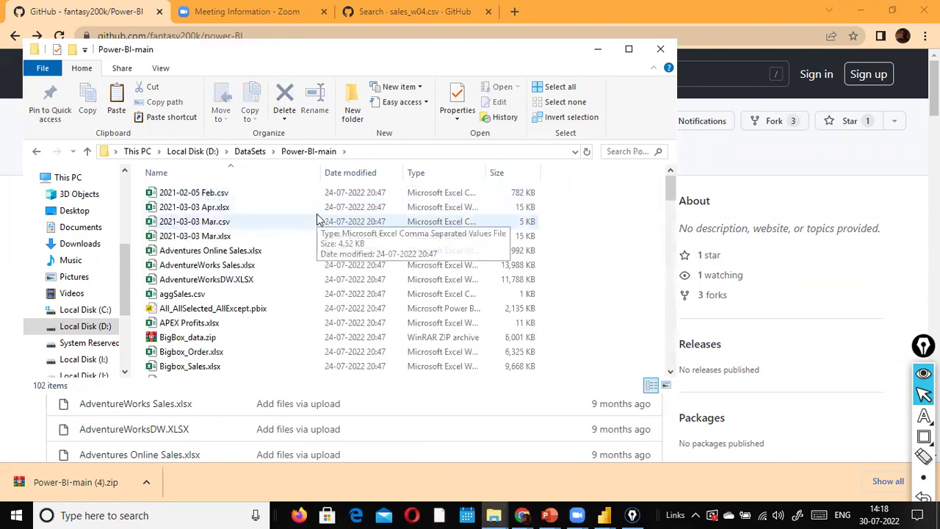
- Find and select sales_w04.csv among the Power-BI-main files, then go back to the GitHub page
scroll(320, 233, "down", 6)
scroll(320, 237, "down", 18)
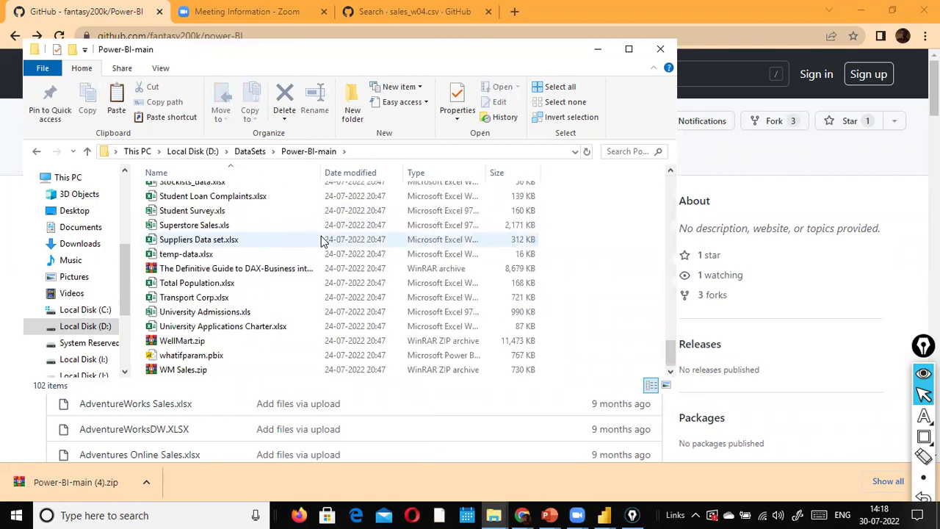
scroll(321, 242, "up", 1)
left_click(311, 233)
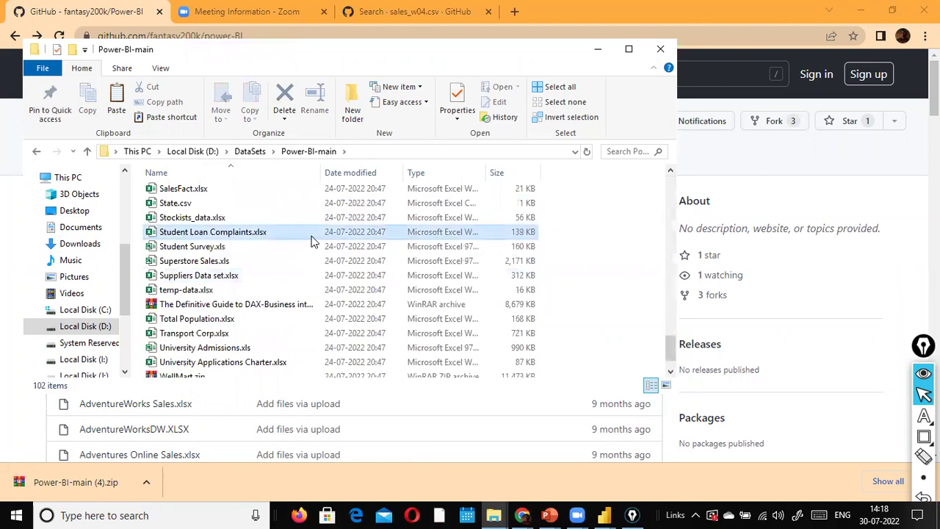
left_click(321, 215)
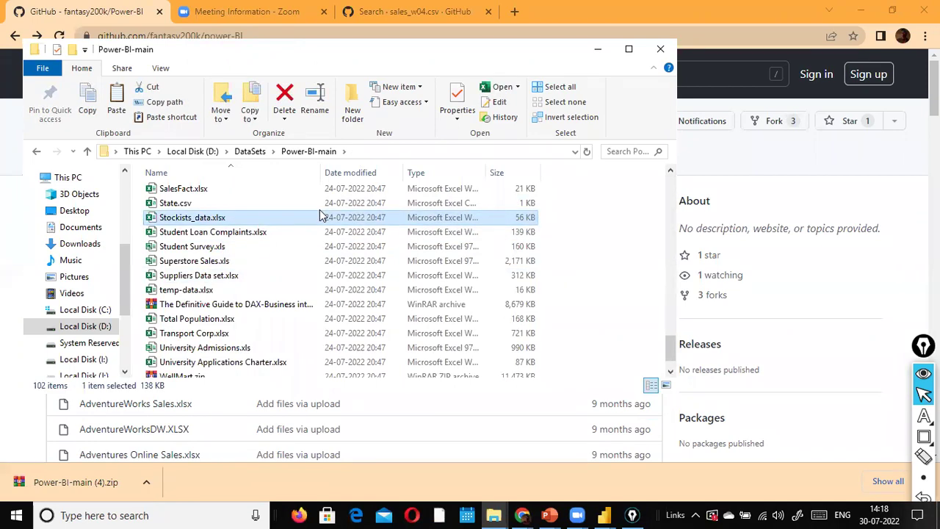
scroll(321, 215, "up", 2)
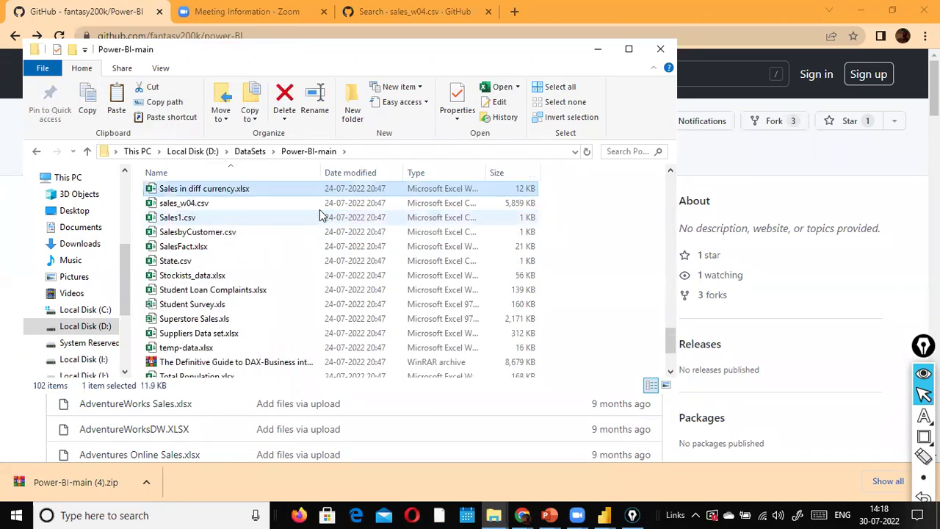
left_click(235, 206)
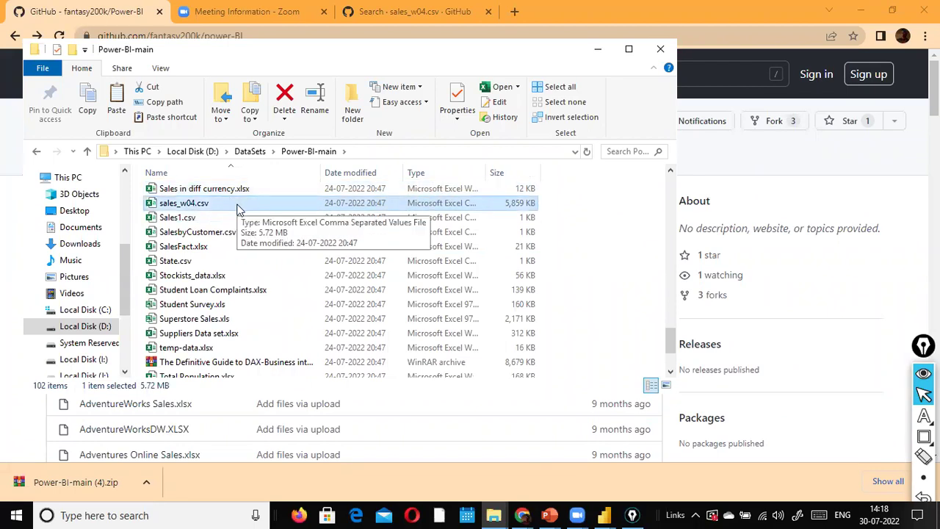
key("alt+Tab")
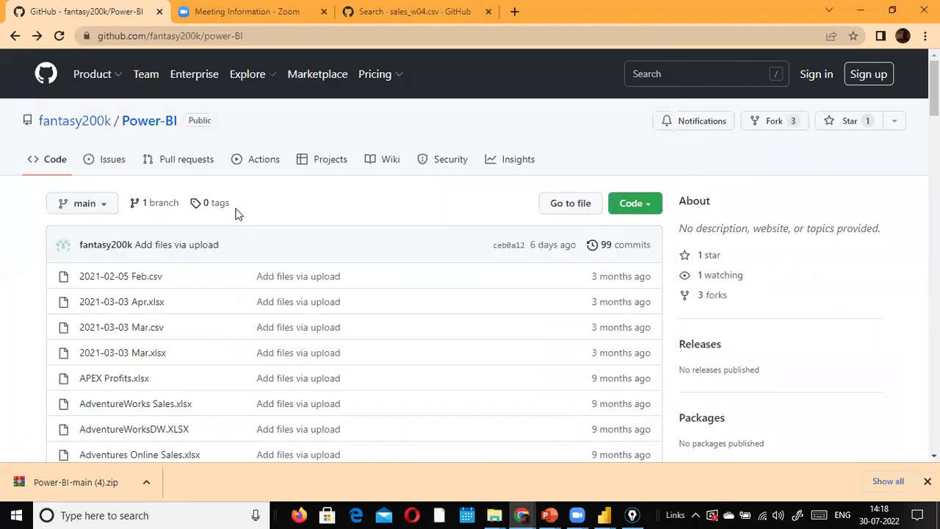
- Show Power BI Desktop's Get data list, from Excel workbook to Blank query, after briefly checking File Explorer
key("alt+Tab")
key("Tab")
key("Tab")
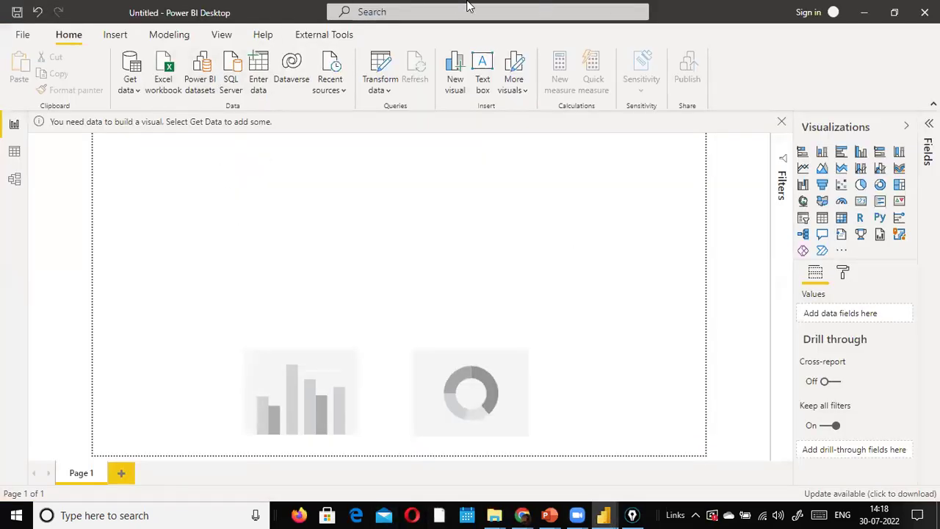
left_click(127, 85)
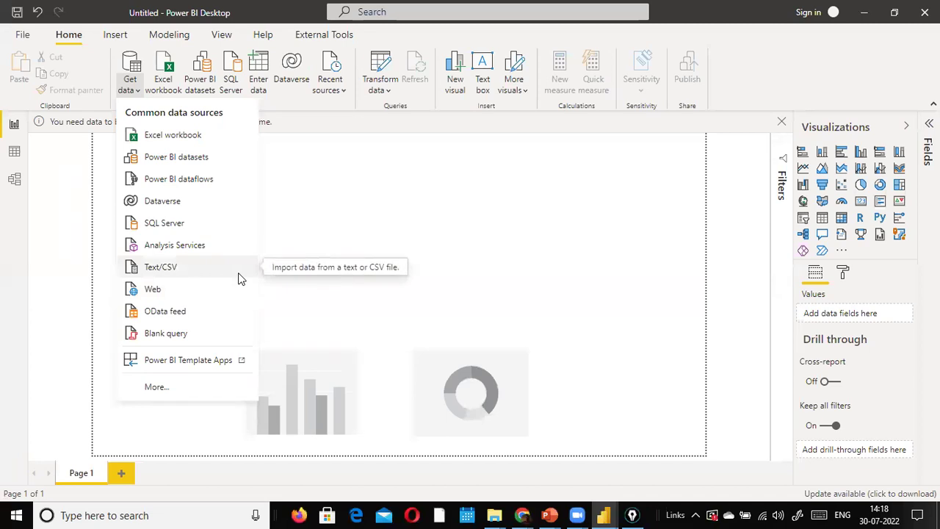
key("alt+Tab")
key("Tab")
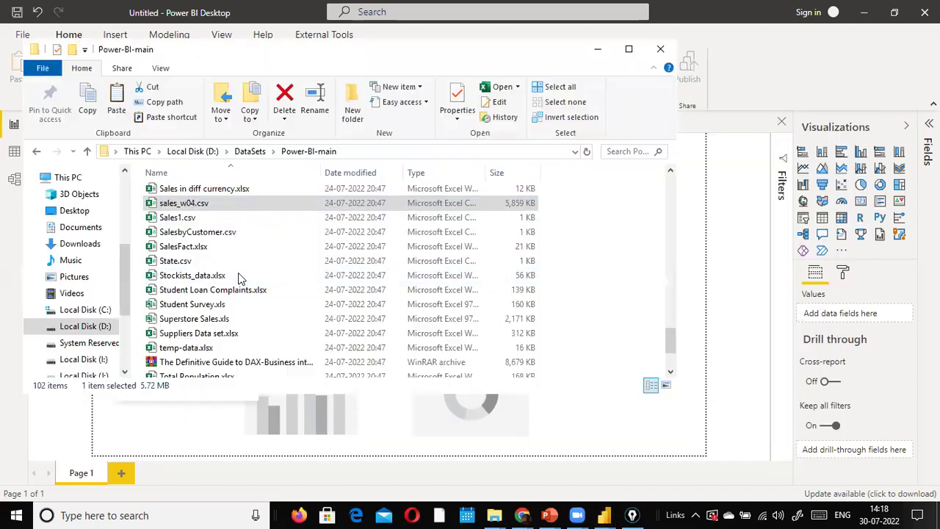
key("alt+Tab")
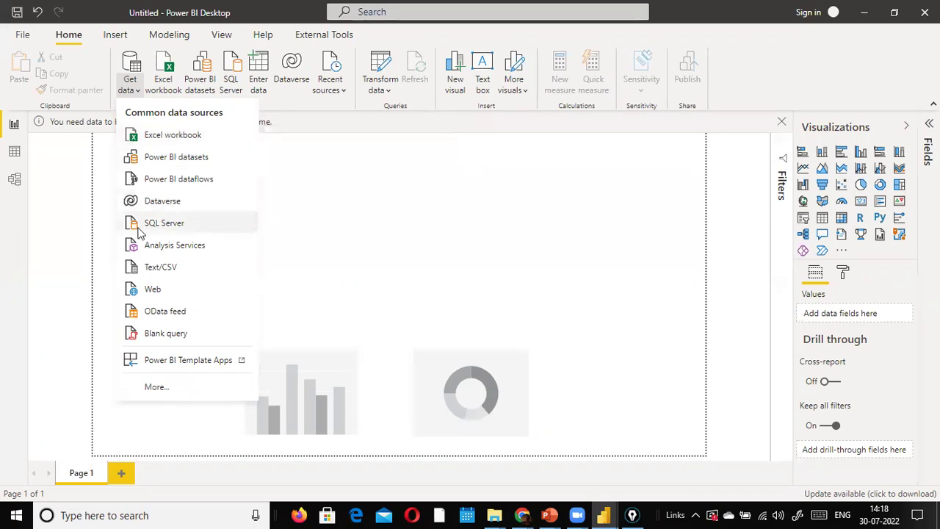
- Try Dataverse as the source, then cancel the invalid credentials prompt and the Navigator
left_click(185, 201)
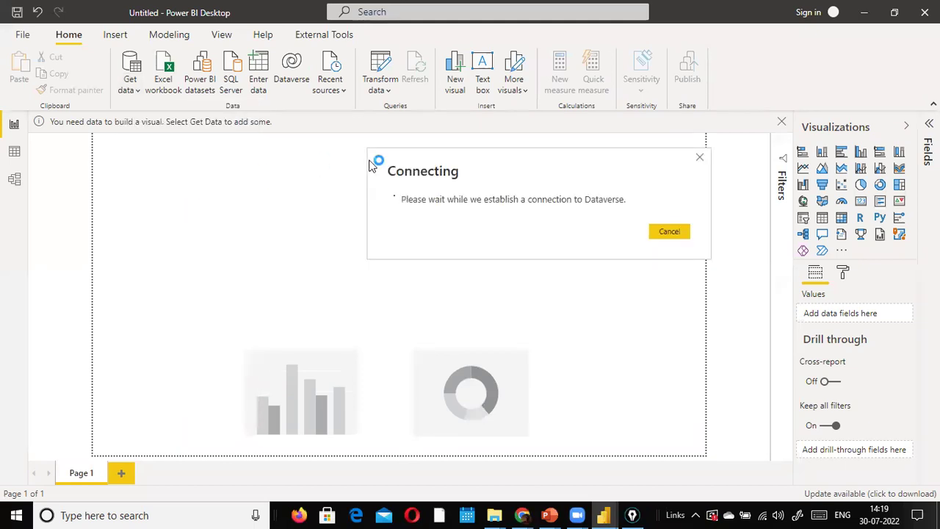
left_click(666, 231)
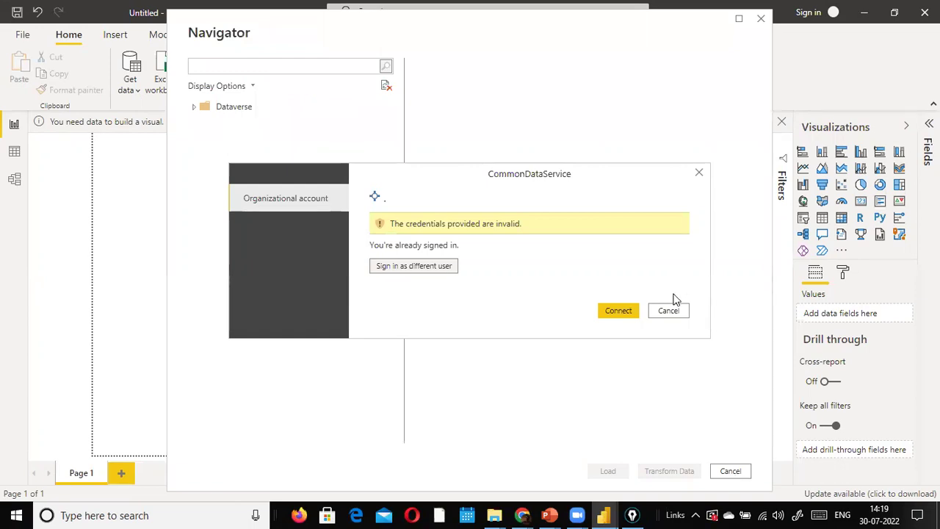
left_click(670, 310)
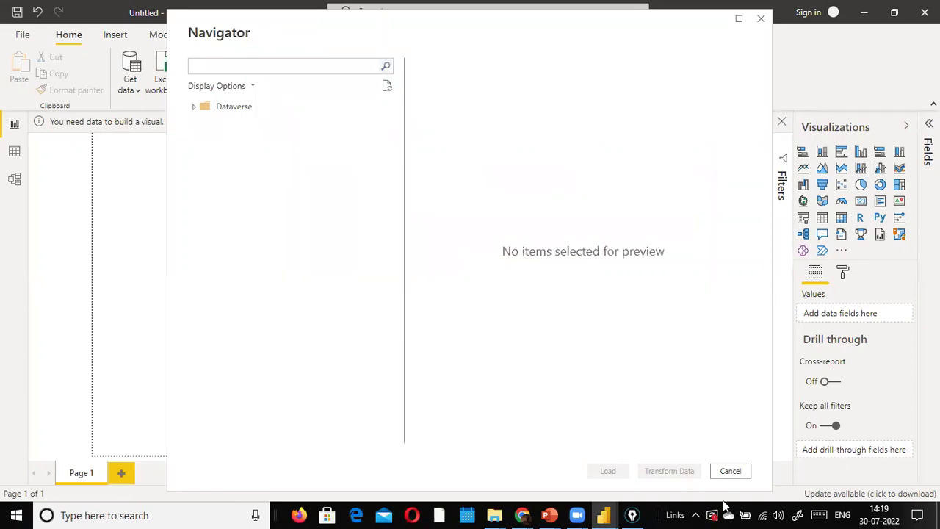
left_click(723, 474)
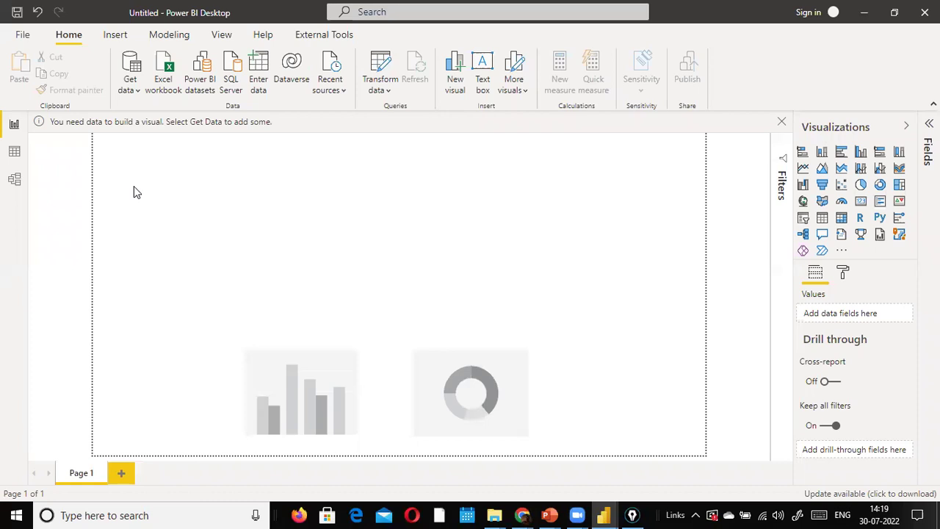
- Start a Text/CSV import and move the Open dialog up from dat1 to Local Disk (D:)
left_click(121, 90)
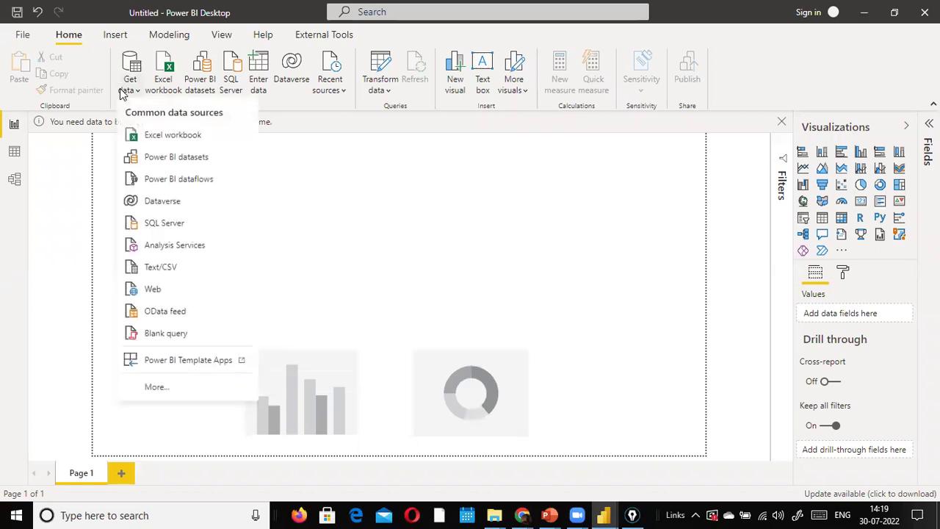
left_click(163, 267)
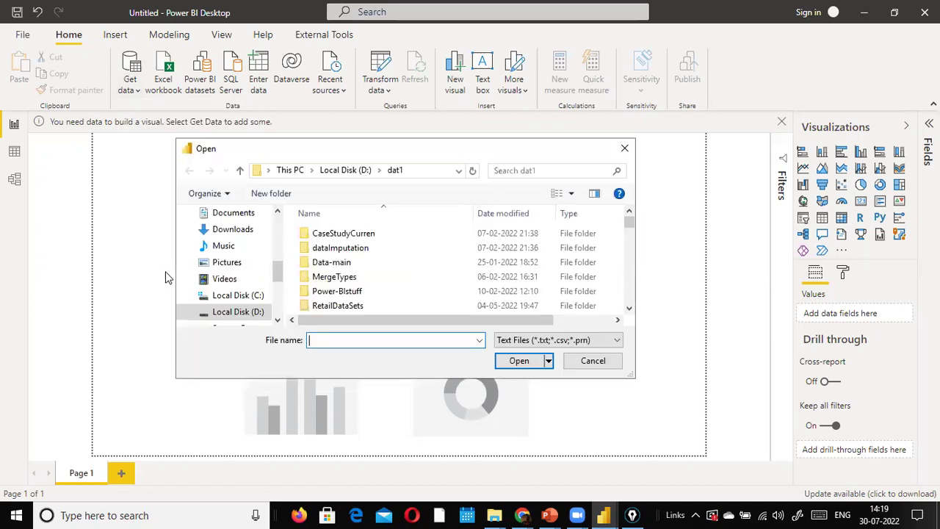
left_click(351, 171)
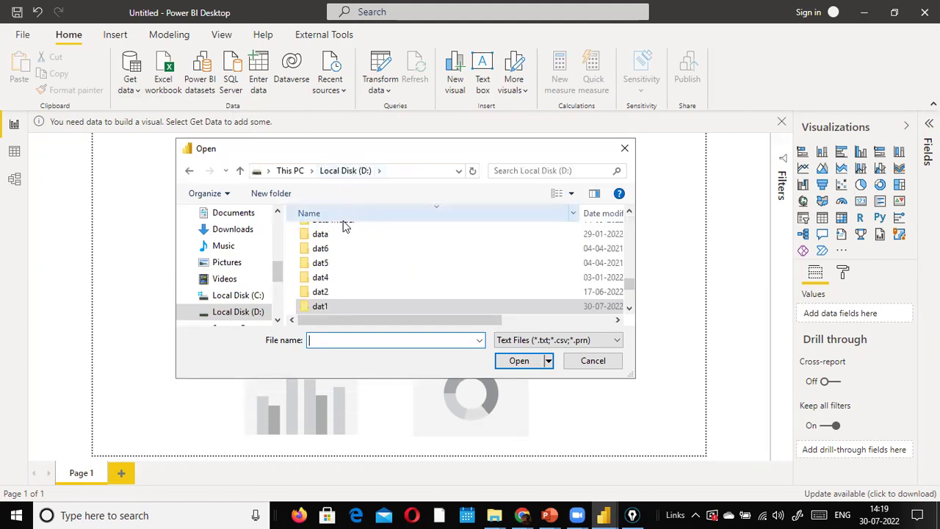
- Search Local Disk (D:) for the Power-BI-main folder by typing 'power-bi' and browsing the P folders
type("power")
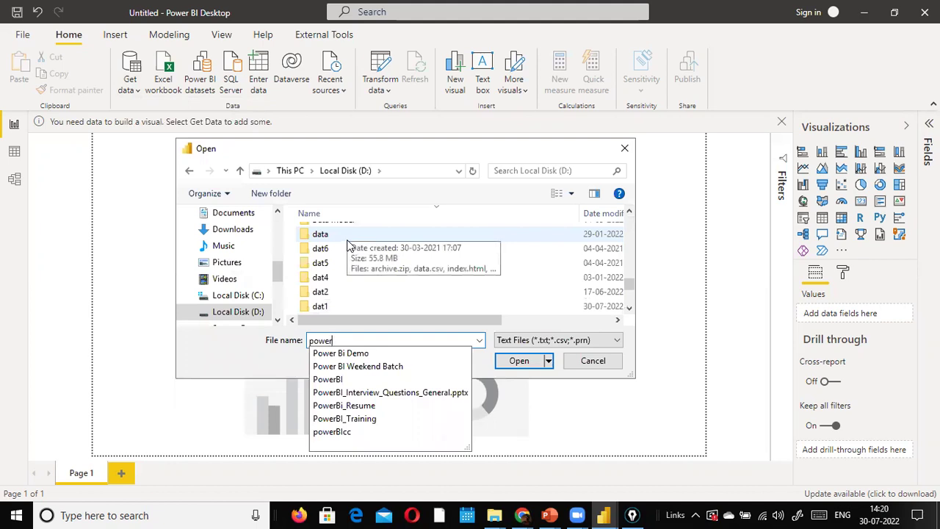
key("alt+Tab")
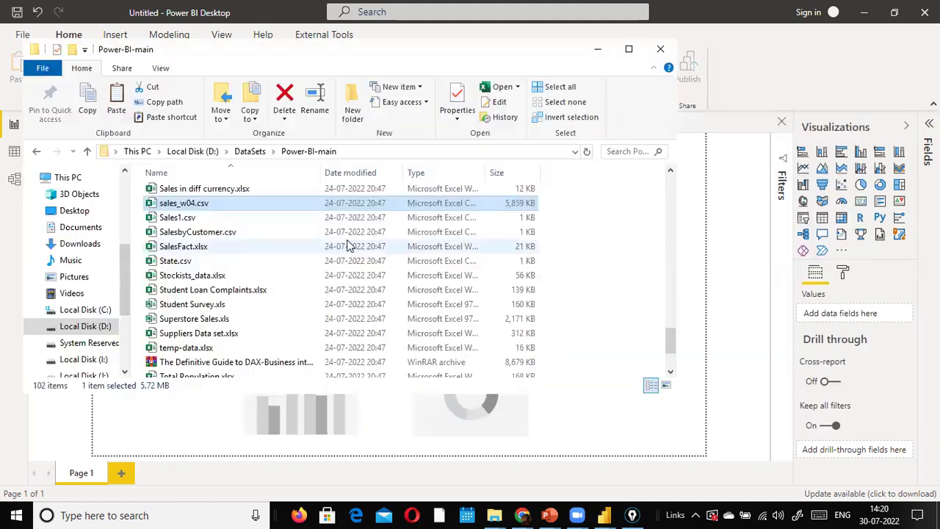
key("alt+Tab")
key("End")
type("-bi")
left_click(433, 256)
type("p")
key("Up")
key("Up")
key("Down")
key("Down")
key("Down")
key("Down")
key("Down")
key("Down")
key("Down")
key("Down")
key("Down")
key("Down")
key("Down")
key("Down")
key("Down")
key("Down")
key("Down")
key("Down")
key("Down")
key("Down")
key("Down")
key("Down")
key("Down")
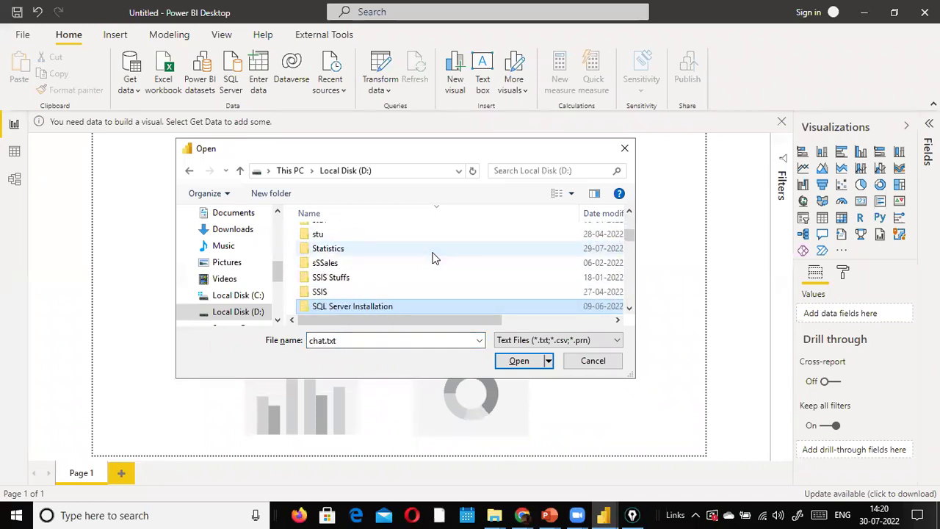
key("p")
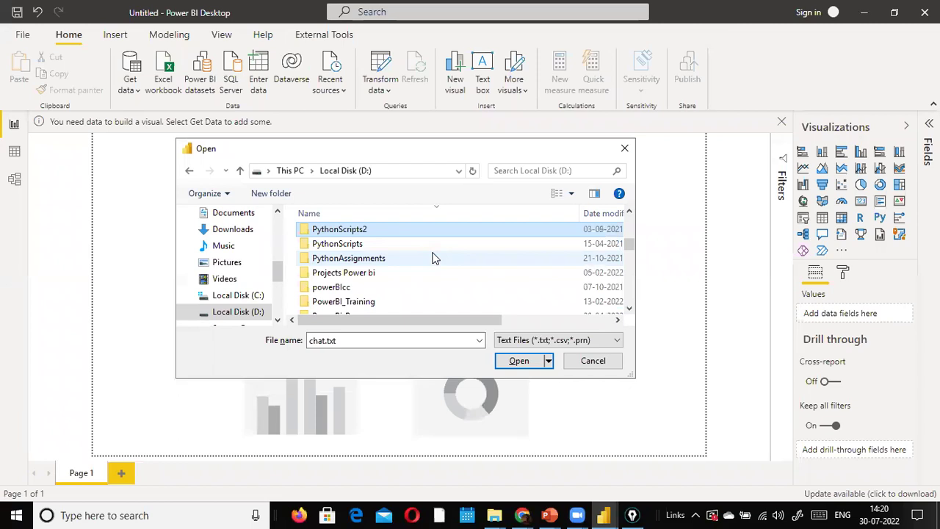
left_click(399, 288)
key("Down")
key("Down")
key("Down")
key("Down")
key("Down")
key("Down")
key("Down")
key("Down")
key("Down")
key("Down")
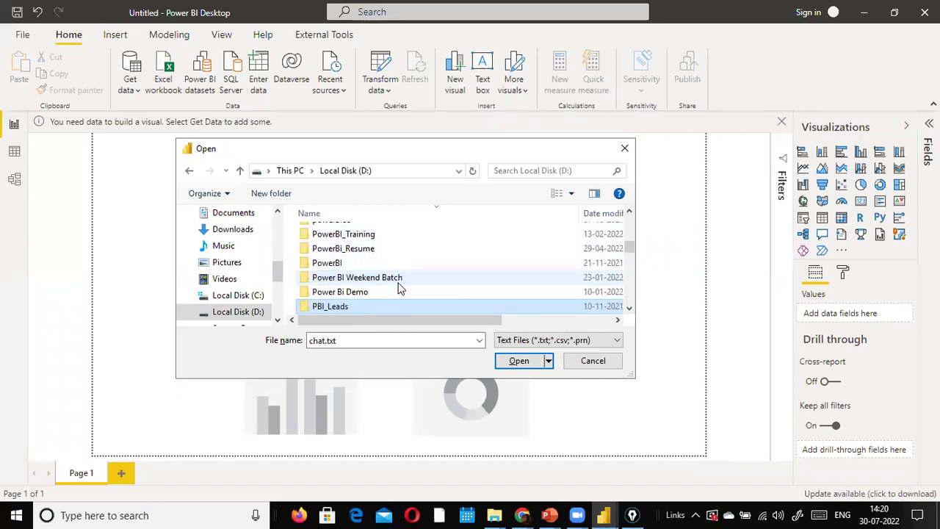
- Retype the file name as 'power-' and try opening it, checking the path in File Explorer
double_click(342, 340)
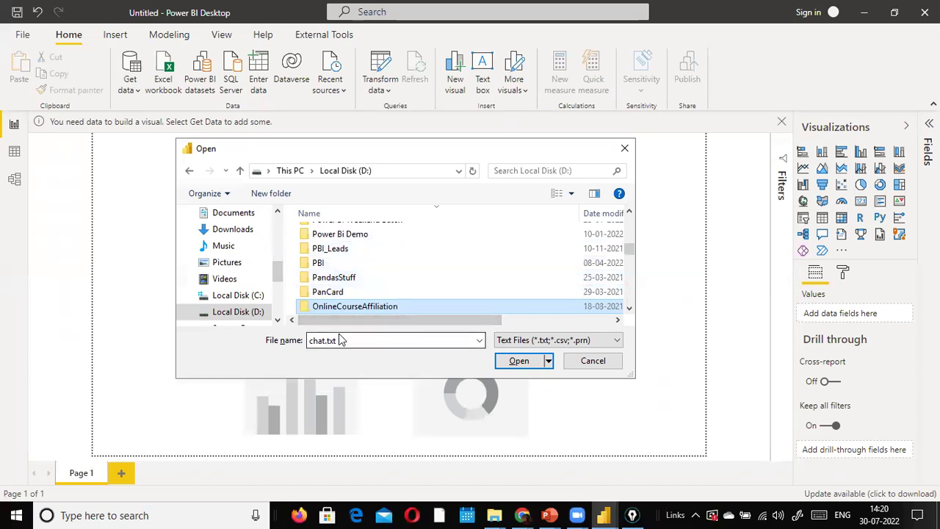
type("ower")
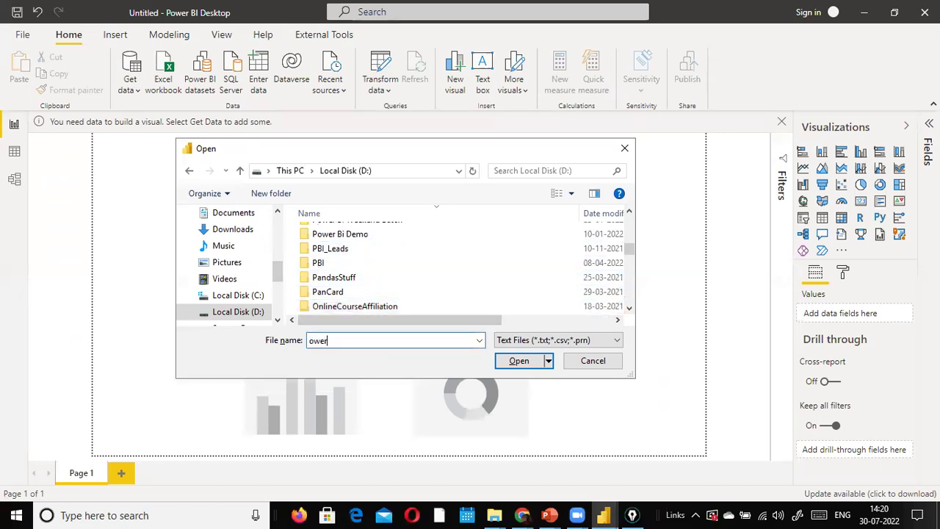
key("BackSpace")
key("BackSpace")
key("BackSpace")
key("BackSpace")
key("BackSpace")
type("pwer")
key("BackSpace")
key("BackSpace")
key("BackSpace")
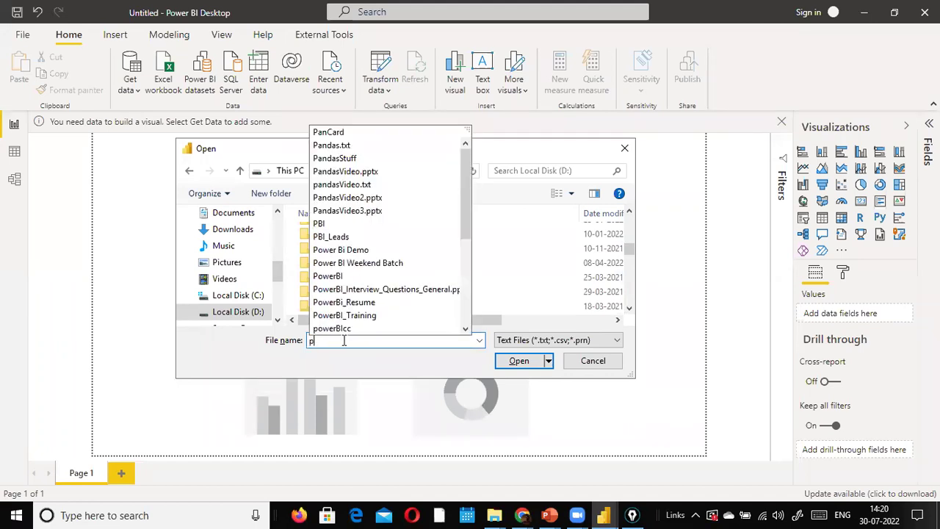
type("ower-bi-ma")
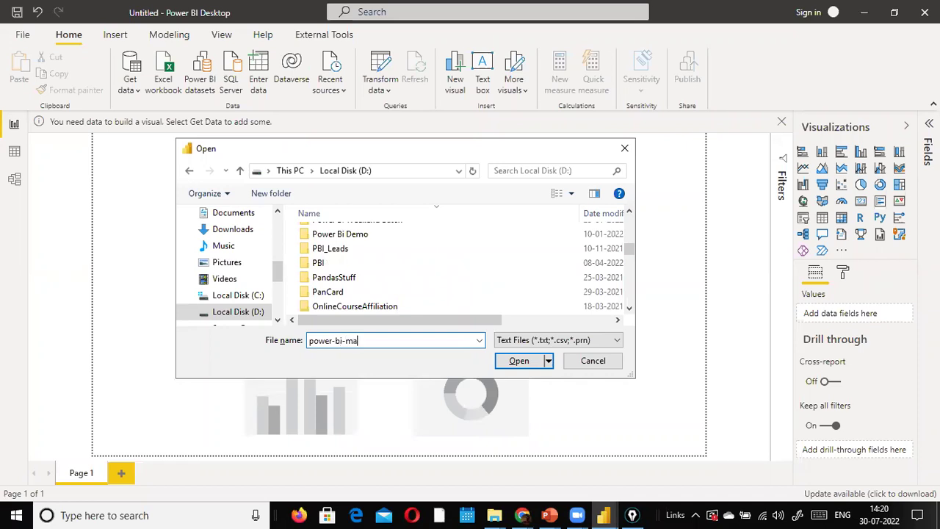
key("Return")
key("Return")
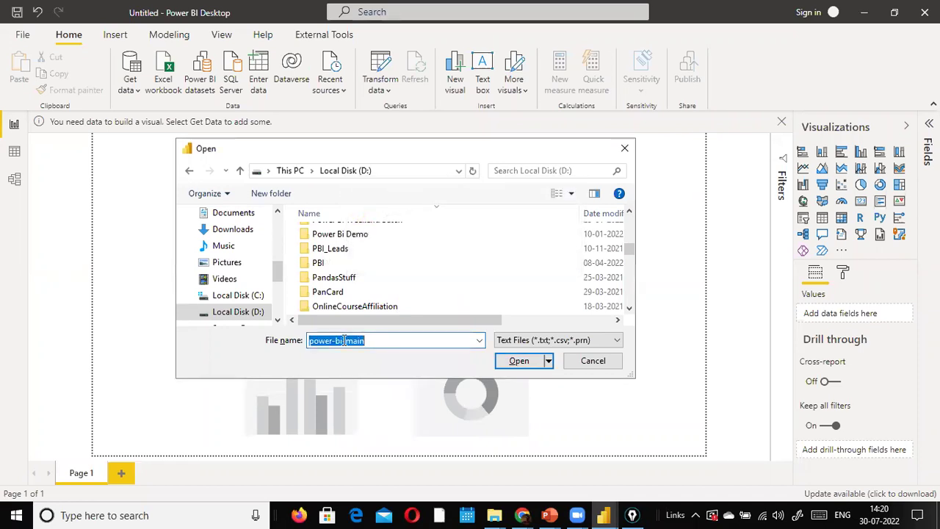
key("alt+Tab")
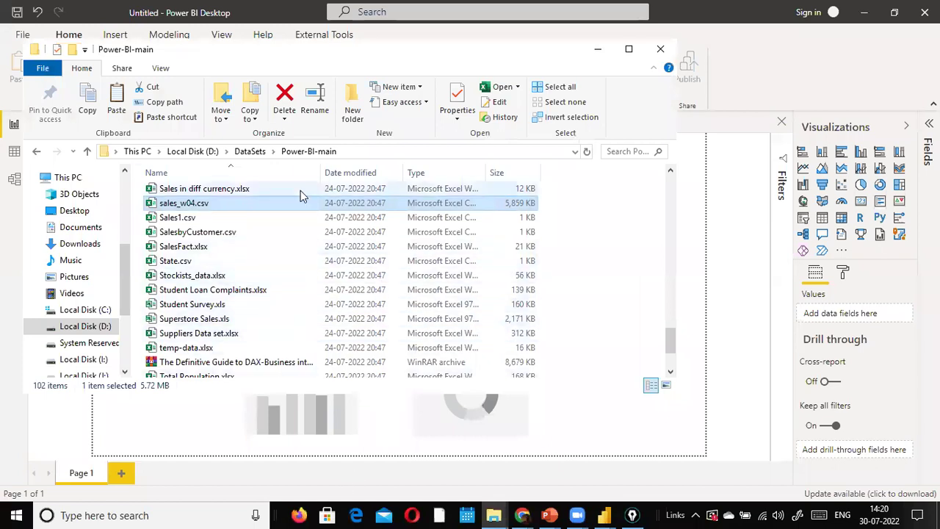
key("alt+Tab")
- Type 'dataset', pick DataSets from the suggestions and open that folder
type("data")
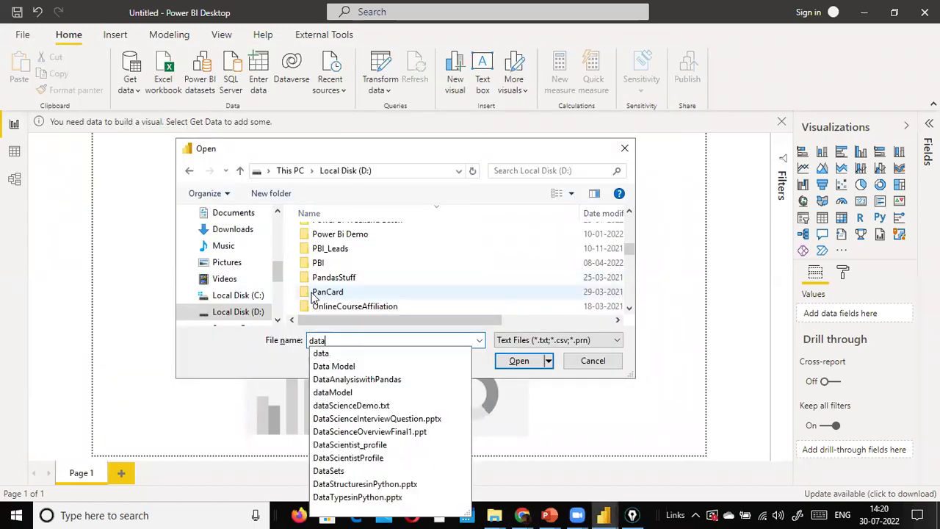
type("set")
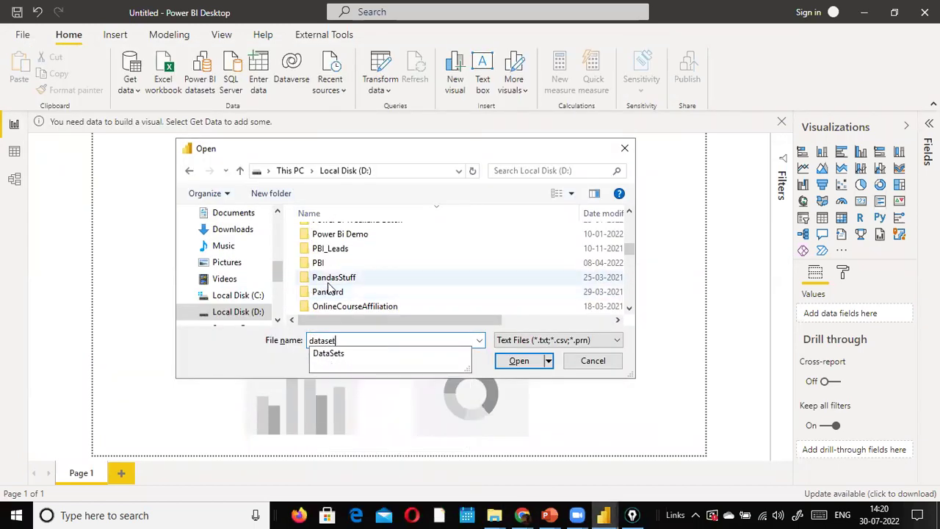
left_click(375, 354)
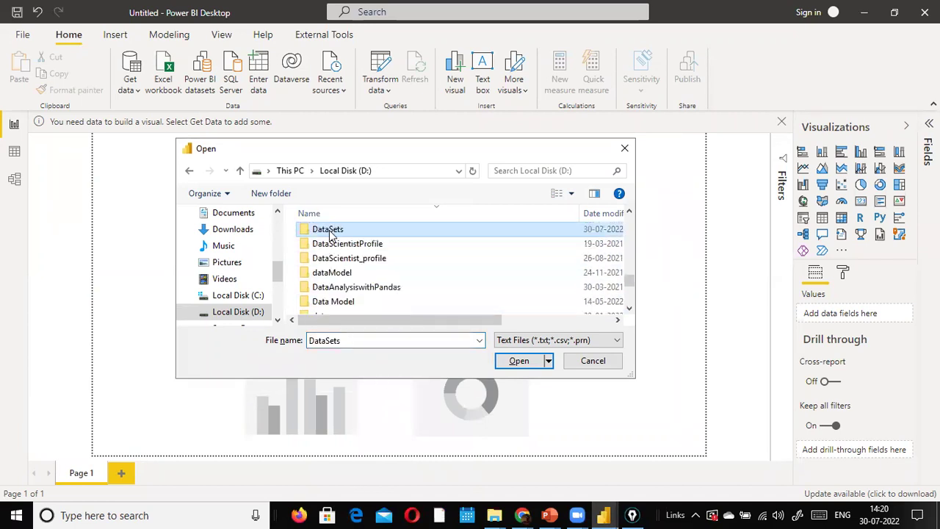
left_click(328, 230)
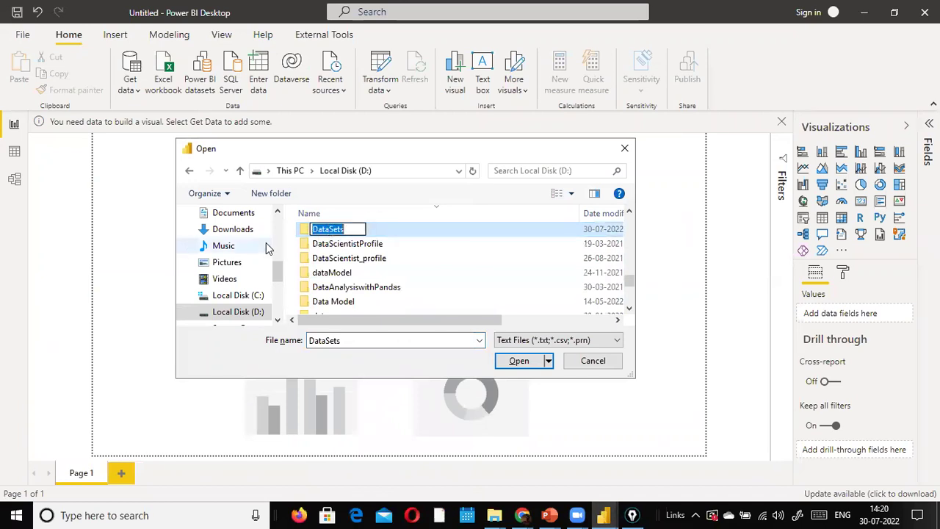
key("Escape")
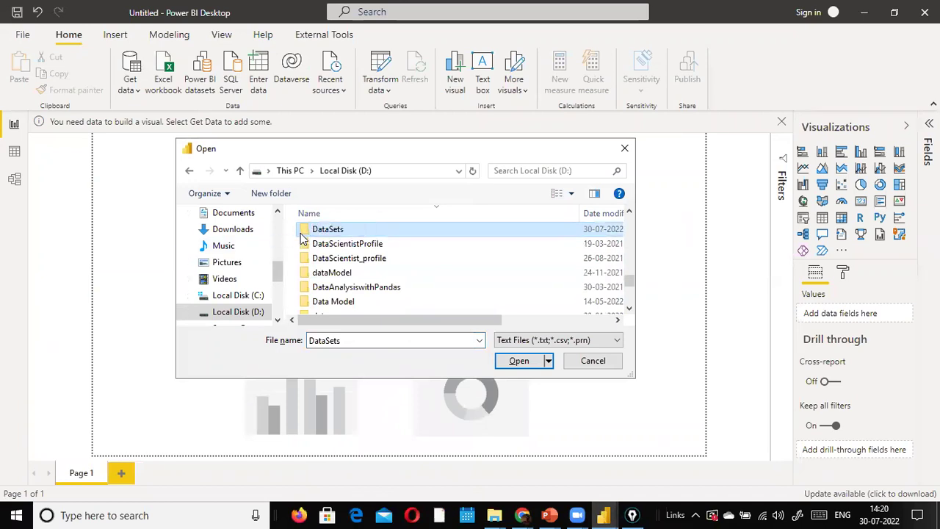
double_click(300, 233)
- Open sales_w04.csv from the Power-BI-main folder to get its data preview
double_click(304, 234)
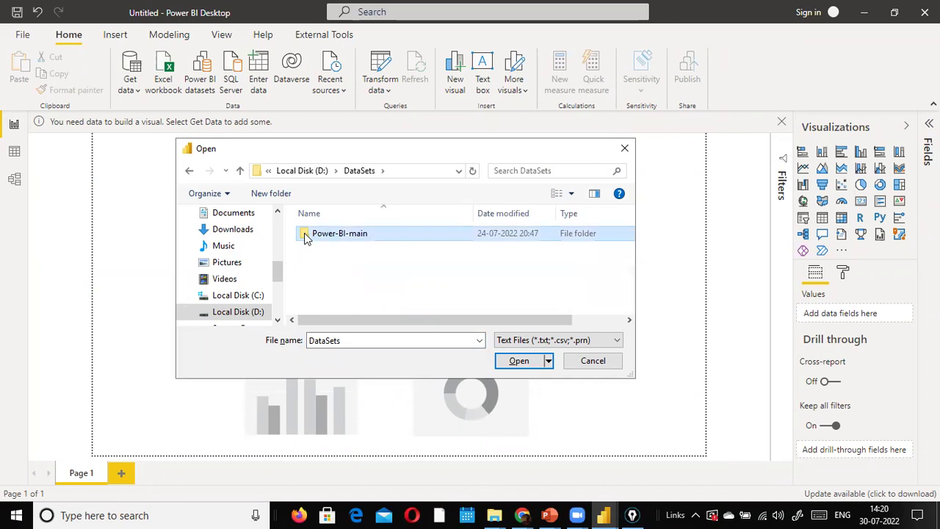
left_click(311, 248)
key("s")
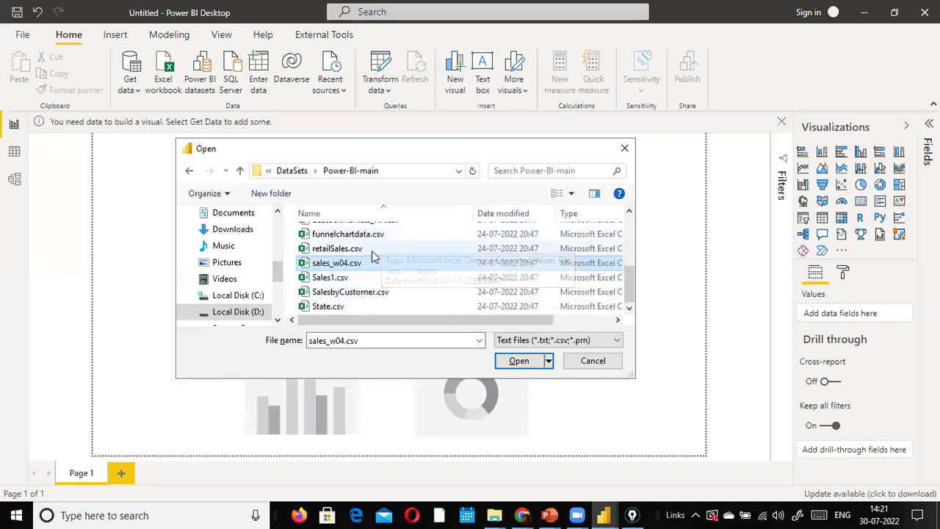
left_click(507, 363)
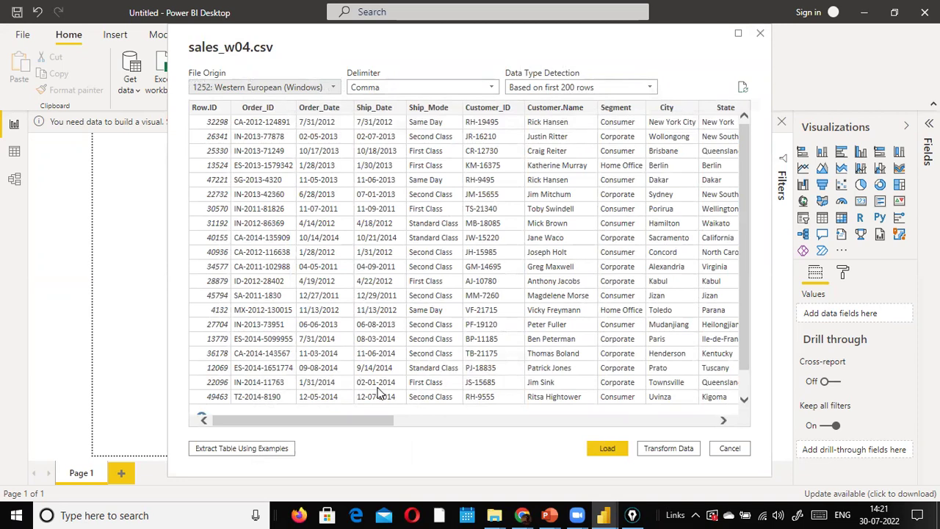
left_click(732, 450)
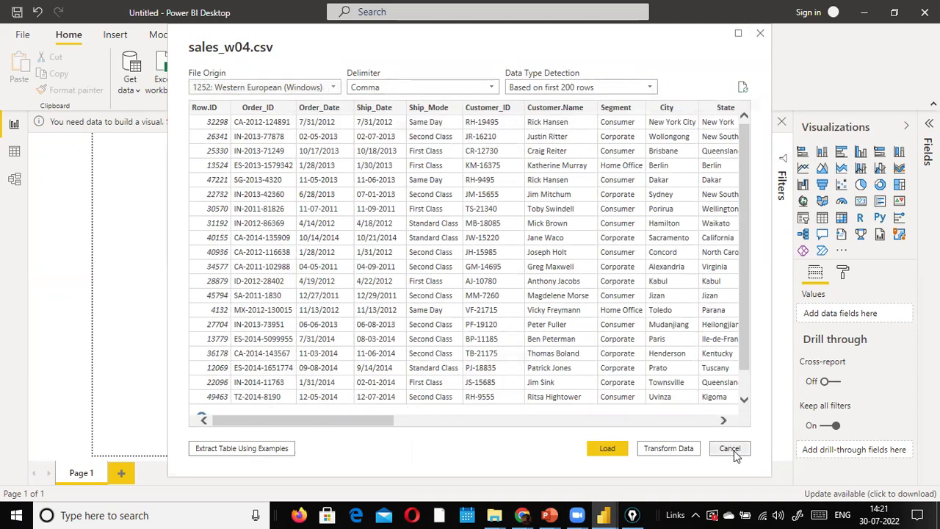
left_click(132, 90)
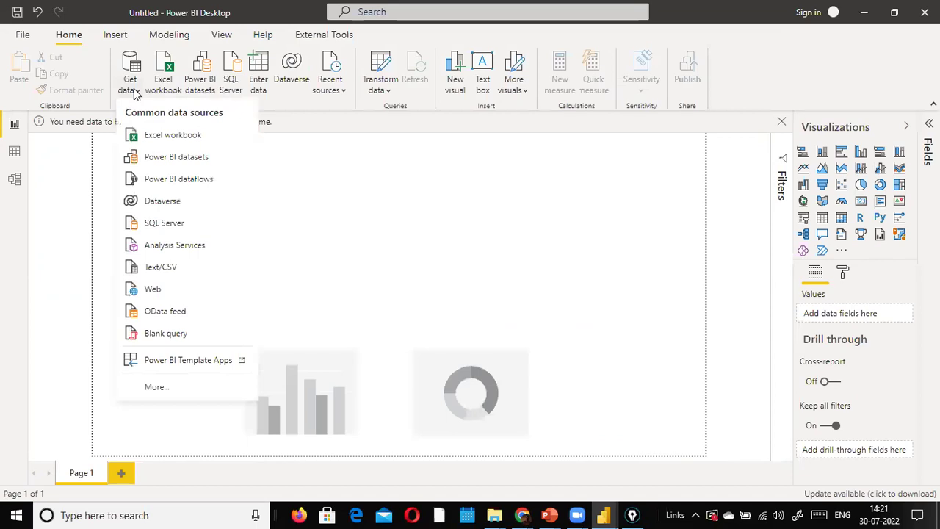
left_click(157, 267)
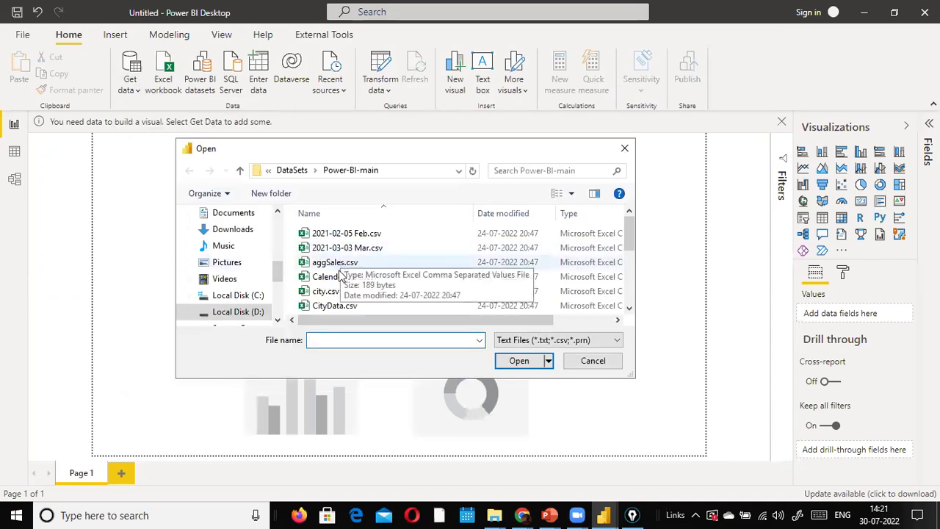
left_click(340, 276)
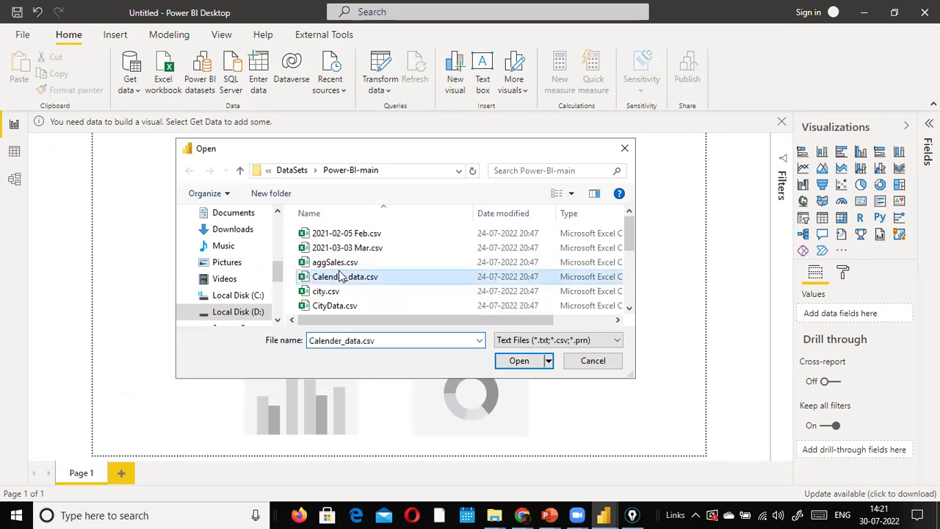
key("s")
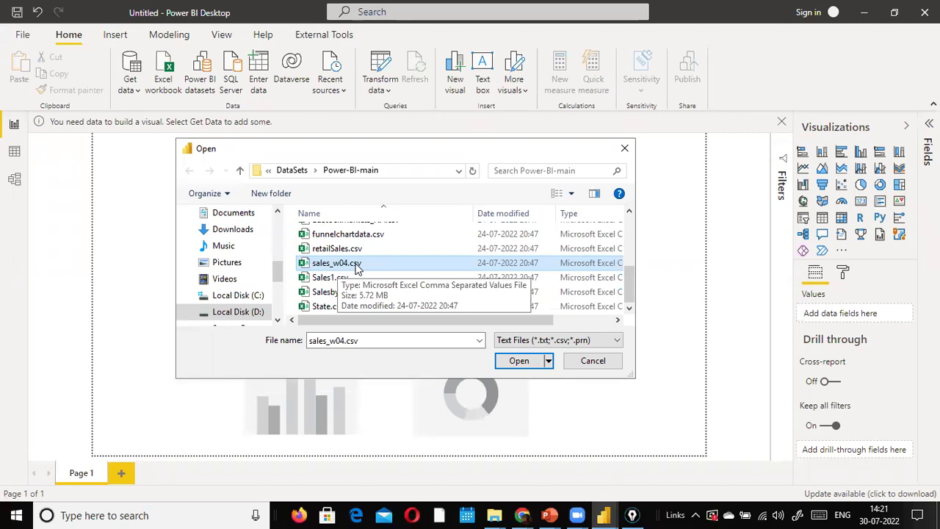
left_click(518, 363)
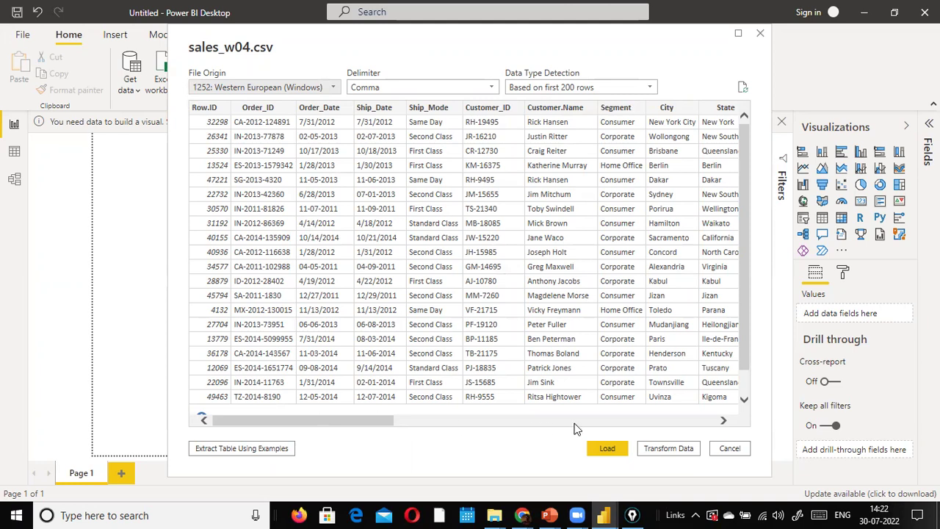
- Review the sales_w04.csv preview columns through Return, then load the data
scroll(576, 429, "right", 5)
scroll(576, 427, "right", 3)
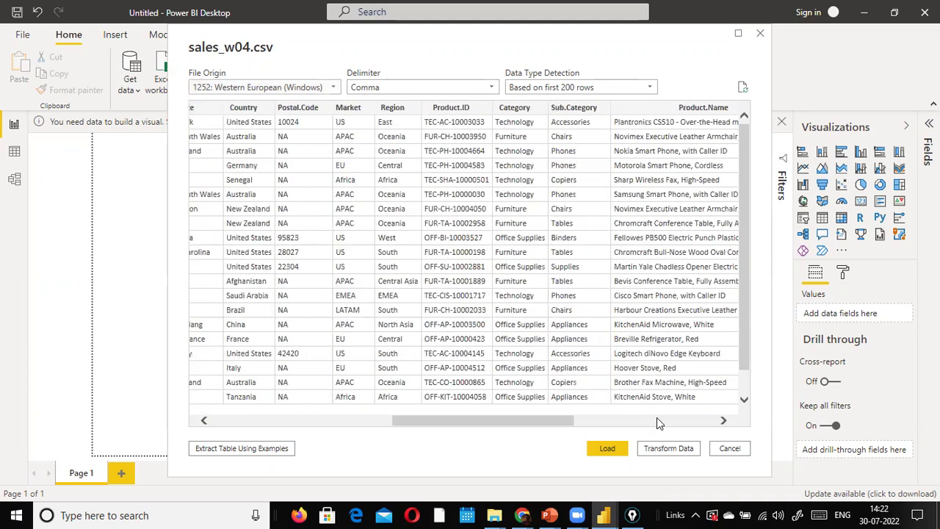
scroll(656, 415, "right", 5)
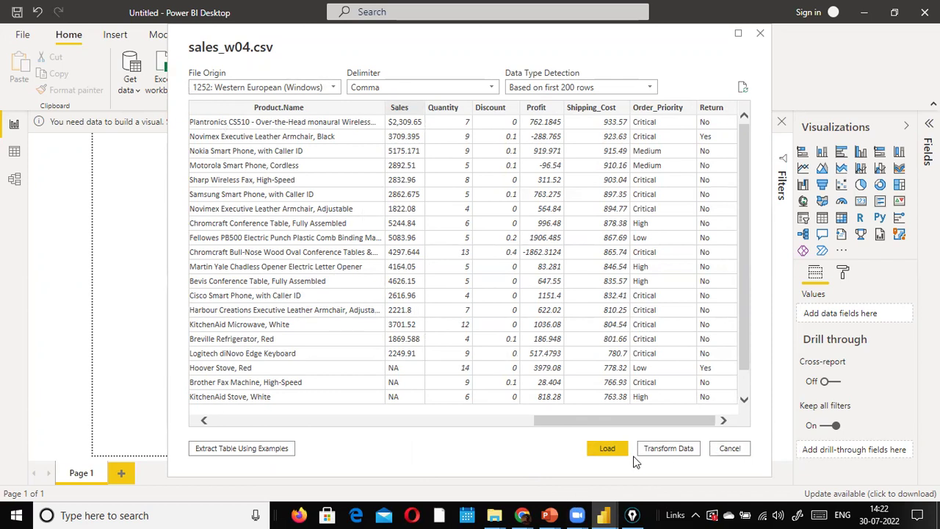
left_click(591, 451)
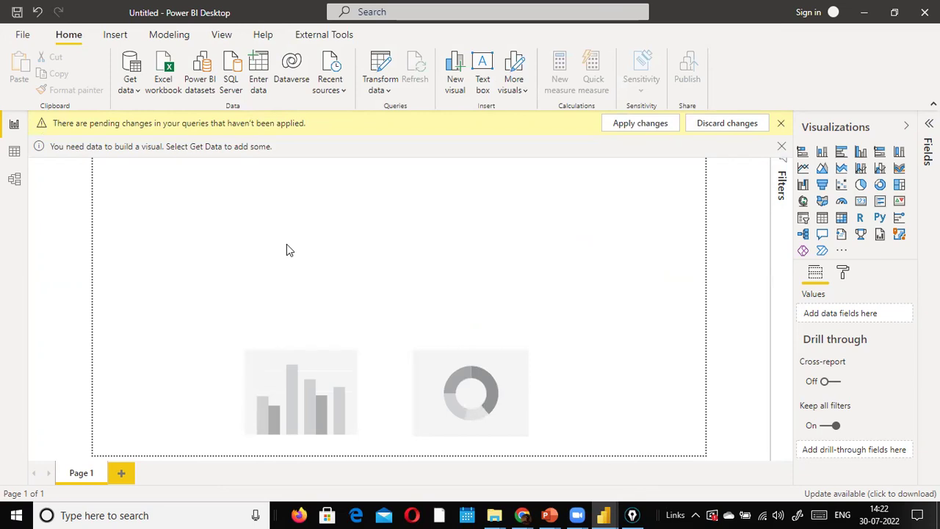
- Glance at the Power-BI-main Explorer window while loading finishes, then return to Power BI
mouse_move(494, 514)
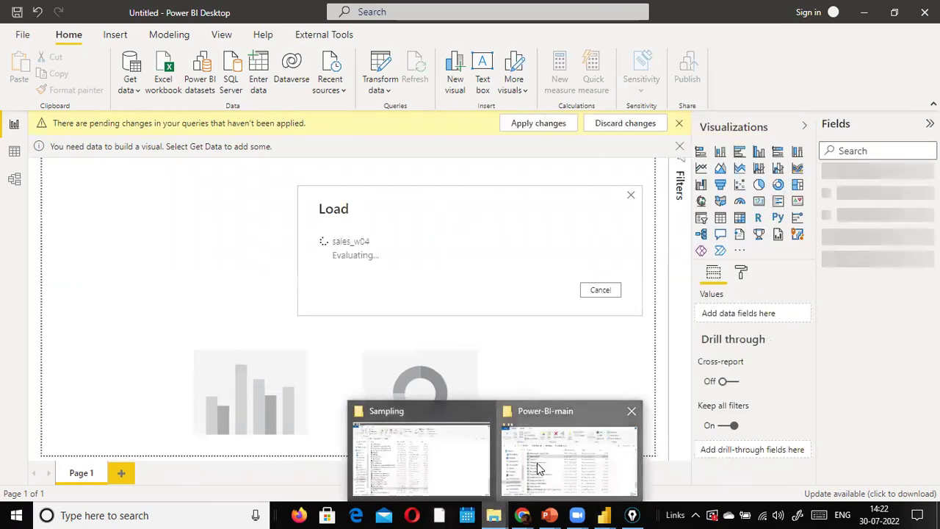
left_click(538, 468)
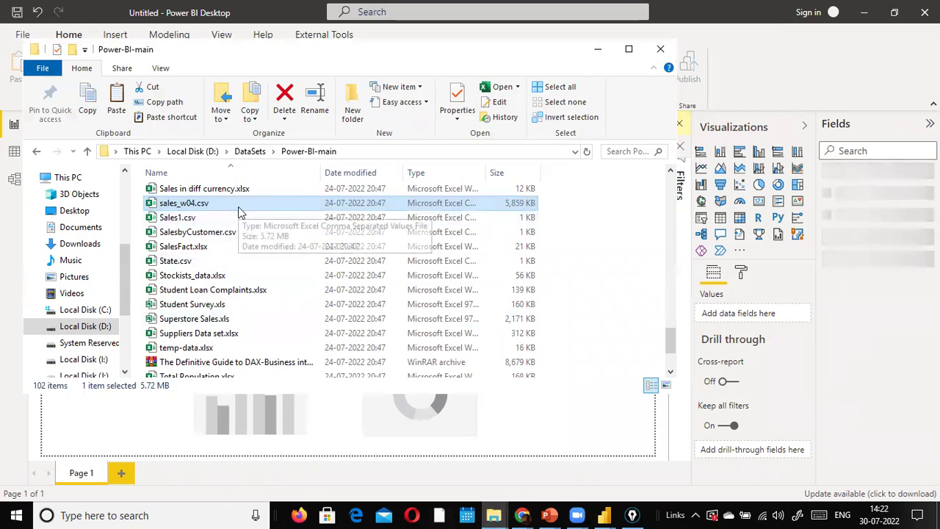
key("alt+Tab")
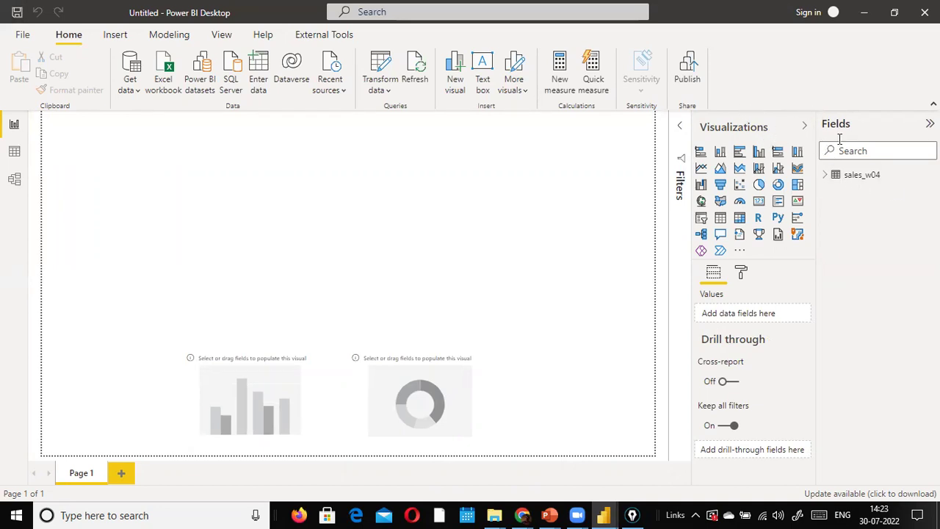
left_click(632, 515)
left_click(923, 436)
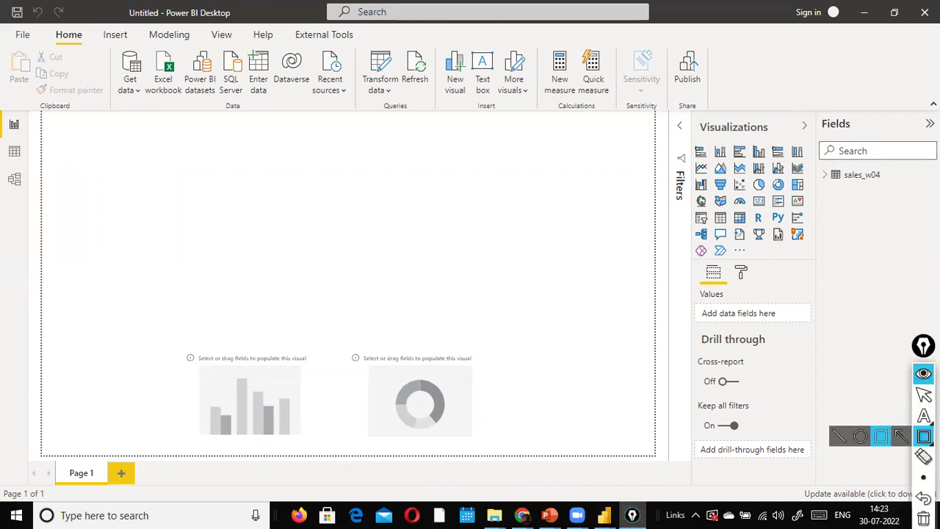
left_click(885, 439)
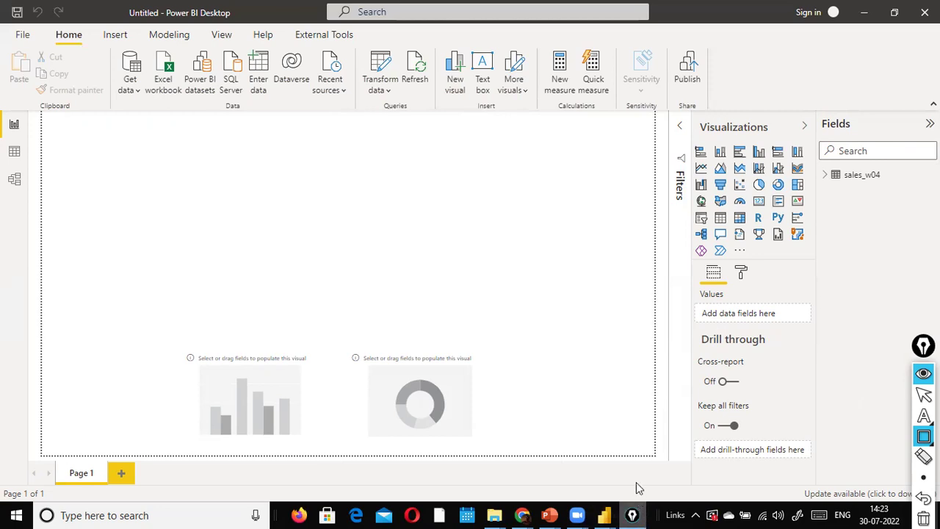
left_click_drag(923, 345, 465, 40)
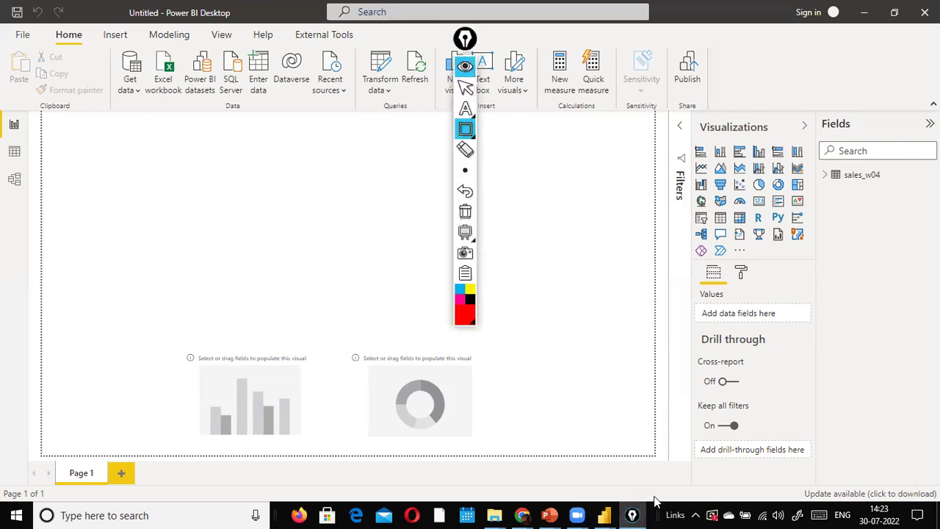
left_click(467, 130)
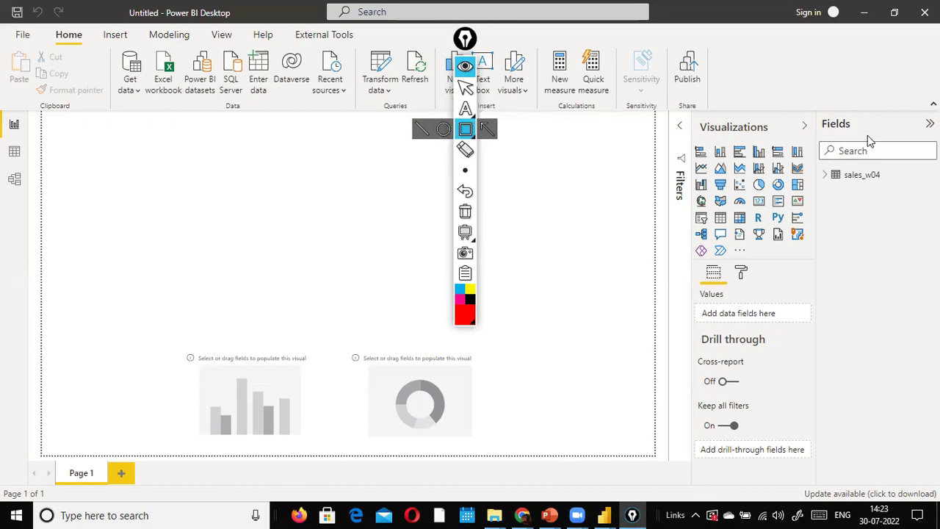
left_click(891, 145)
mouse_move(633, 514)
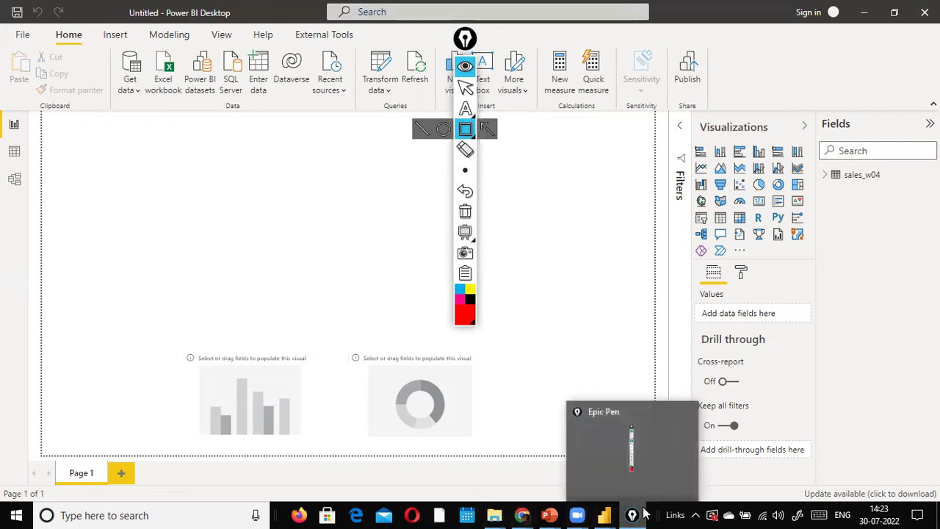
left_click(685, 414)
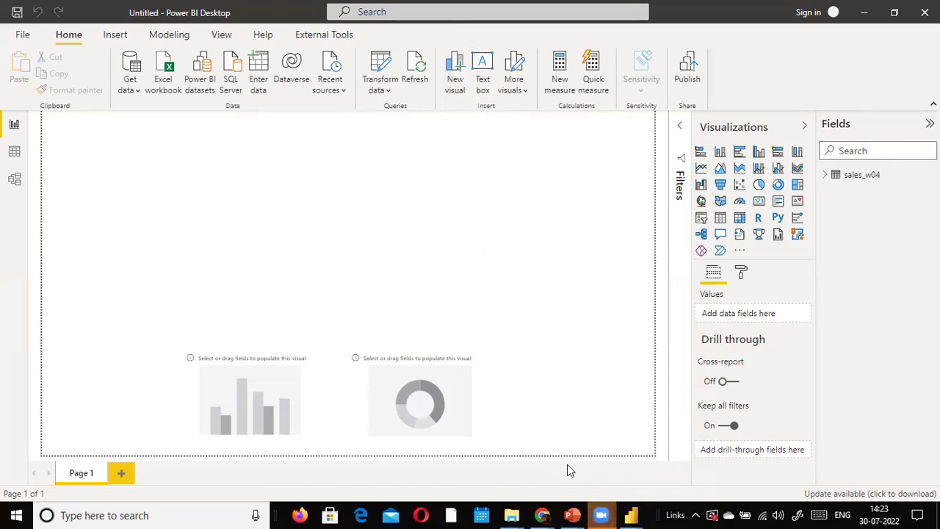
key("super+d")
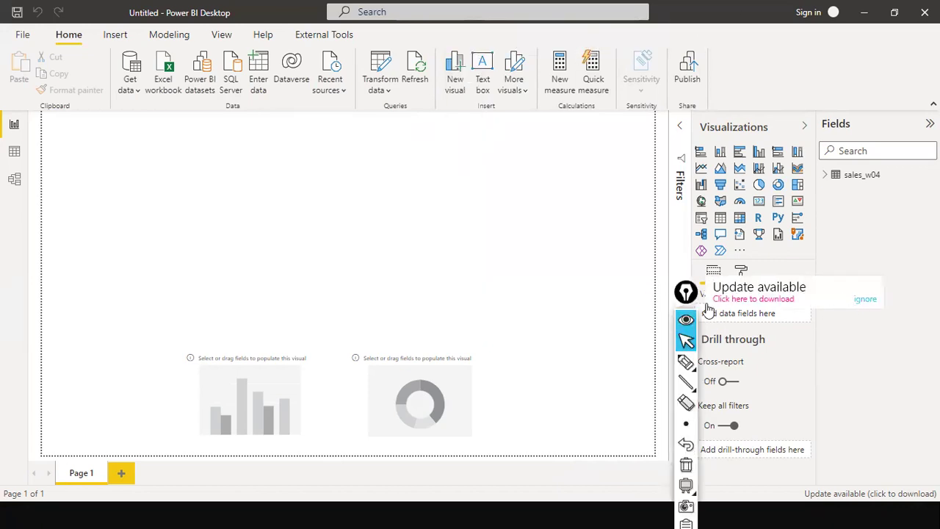
left_click(865, 299)
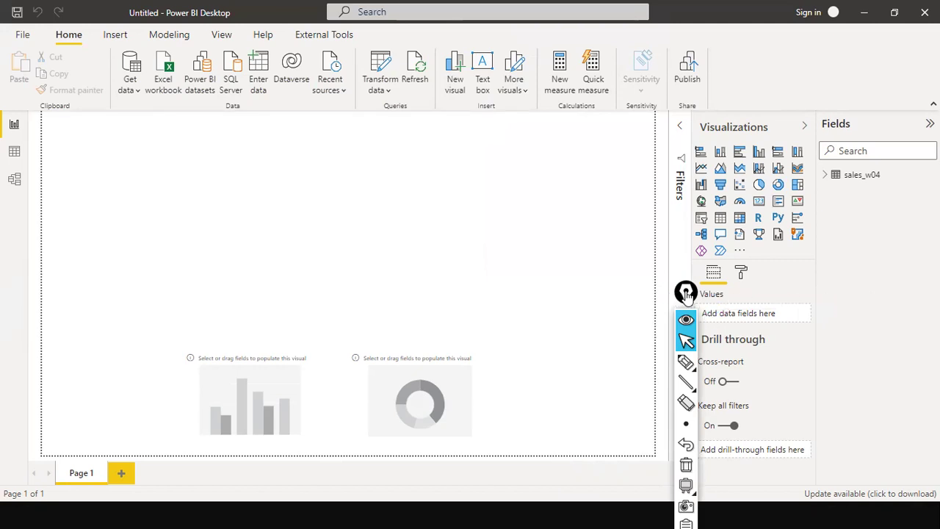
left_click(686, 293)
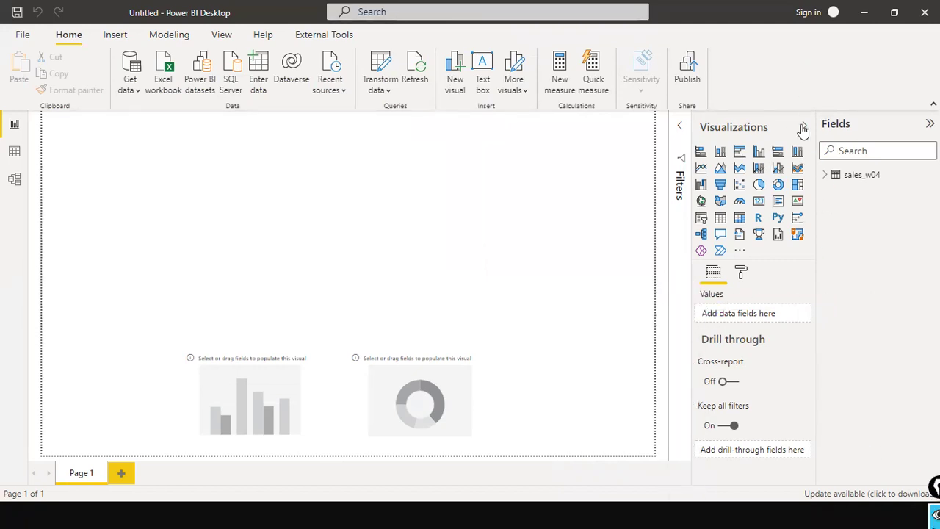
- Draw a red box around Fields, an arrow to sales_w04, and the note 'salls_w04.csv -- comma separated values'
mouse_move(808, 102)
left_mouse_down()
mouse_move(829, 138)
mouse_move(897, 145)
left_mouse_up()
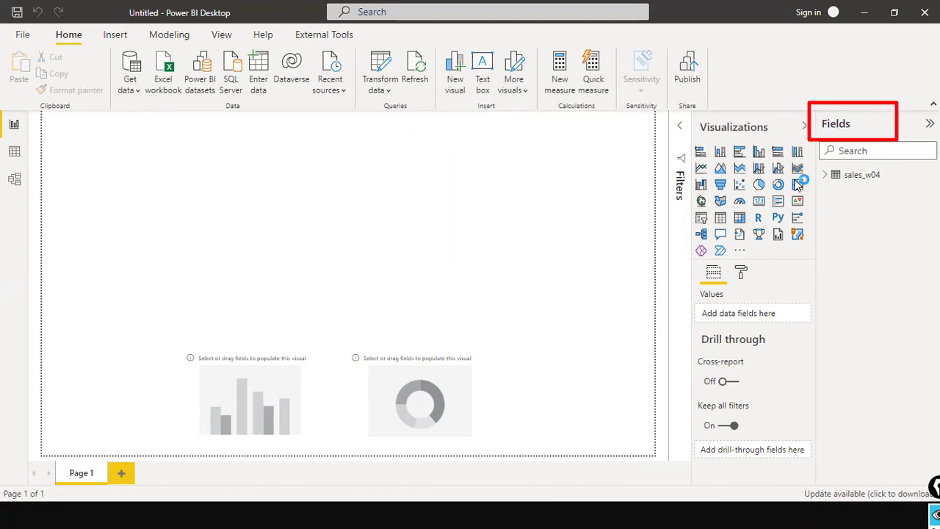
left_click_drag(806, 149, 832, 180)
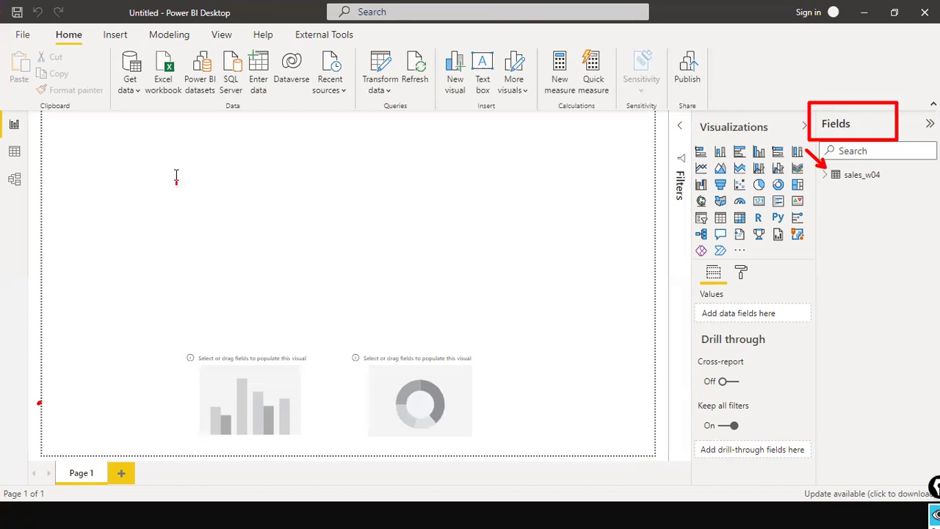
type("salls_w")
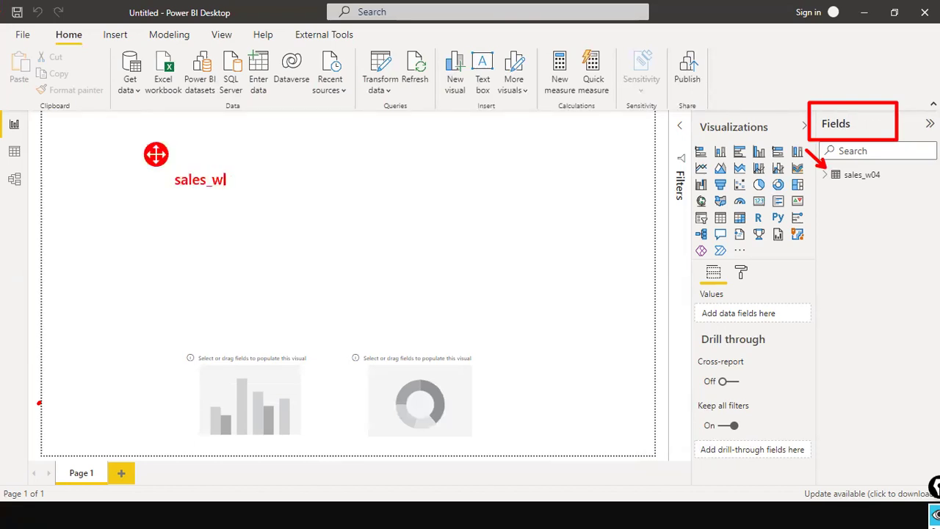
type("04.csv  -- comma separated value")
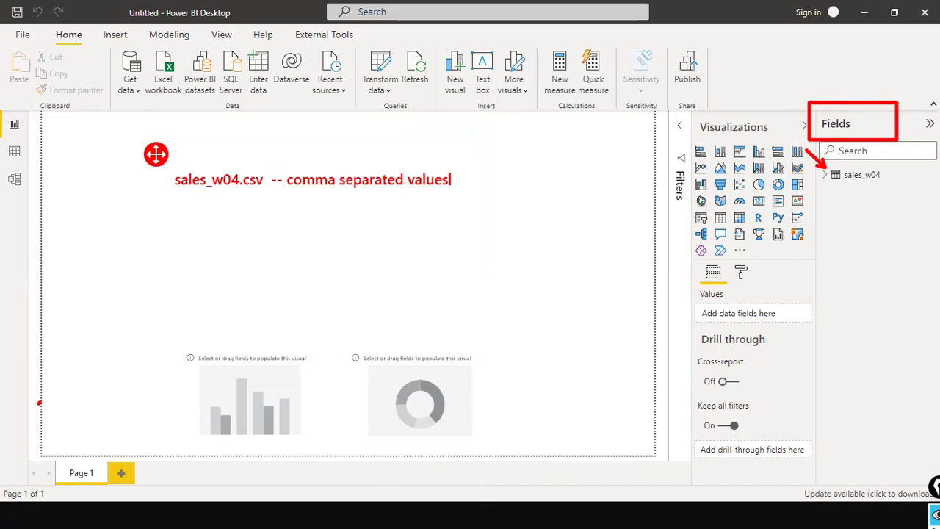
type("s")
left_click(629, 145)
left_click(586, 161)
left_click(369, 193)
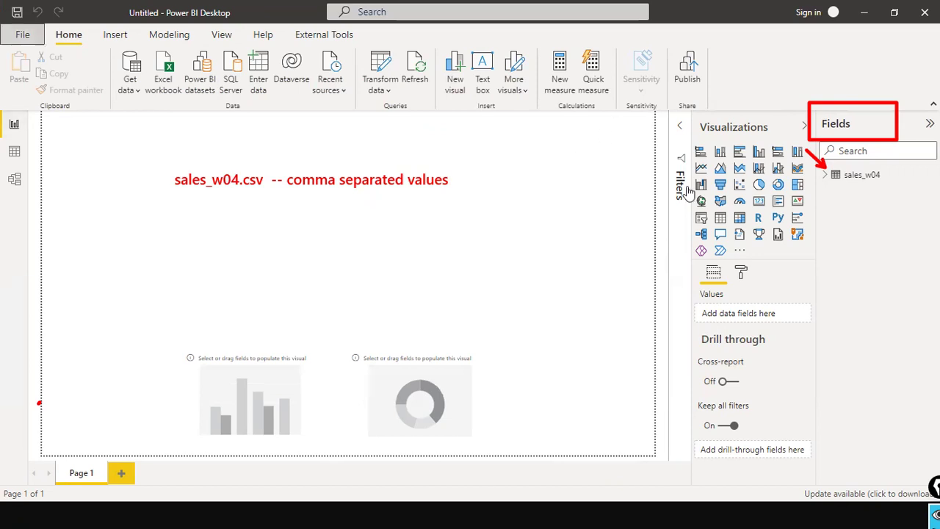
left_click(825, 176)
scroll(877, 295, "down", 1)
scroll(873, 308, "down", 3)
scroll(855, 334, "up", 4)
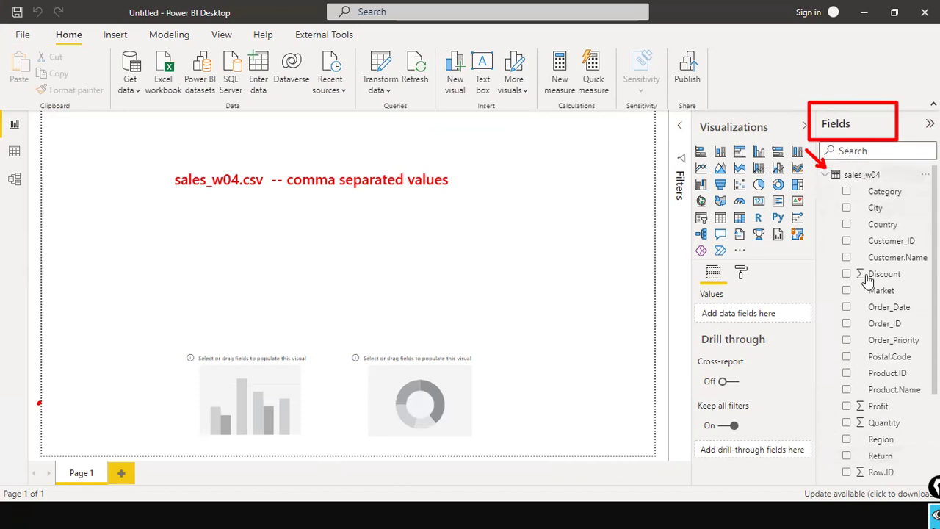
scroll(861, 348, "down", 4)
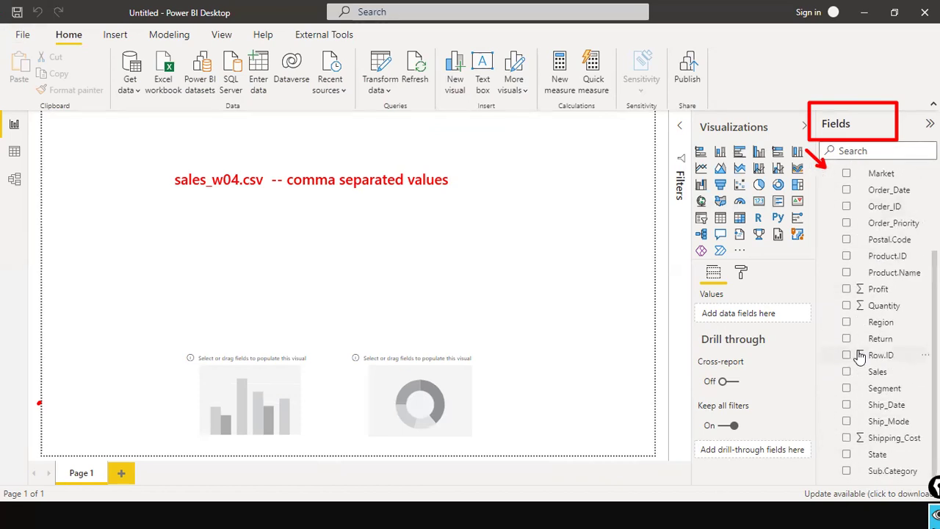
scroll(859, 345, "up", 4)
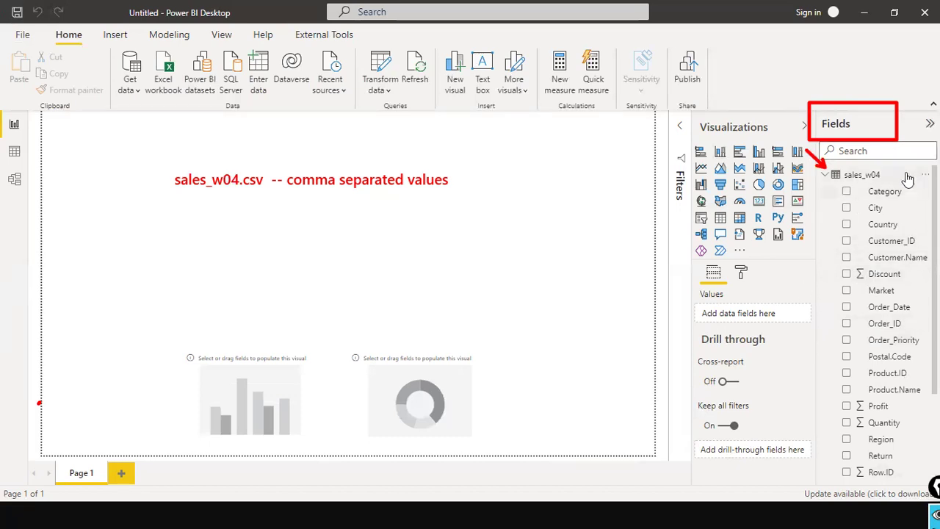
scroll(890, 404, "down", 4)
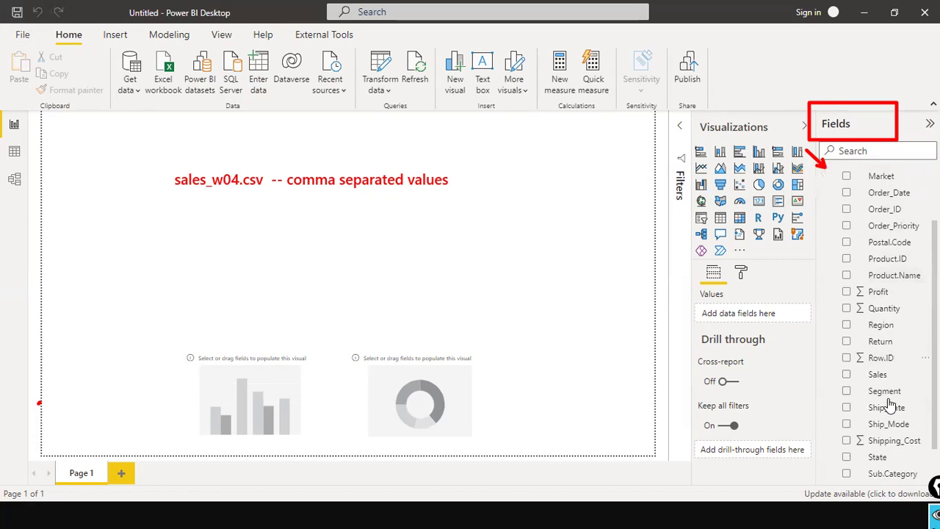
scroll(885, 404, "up", 4)
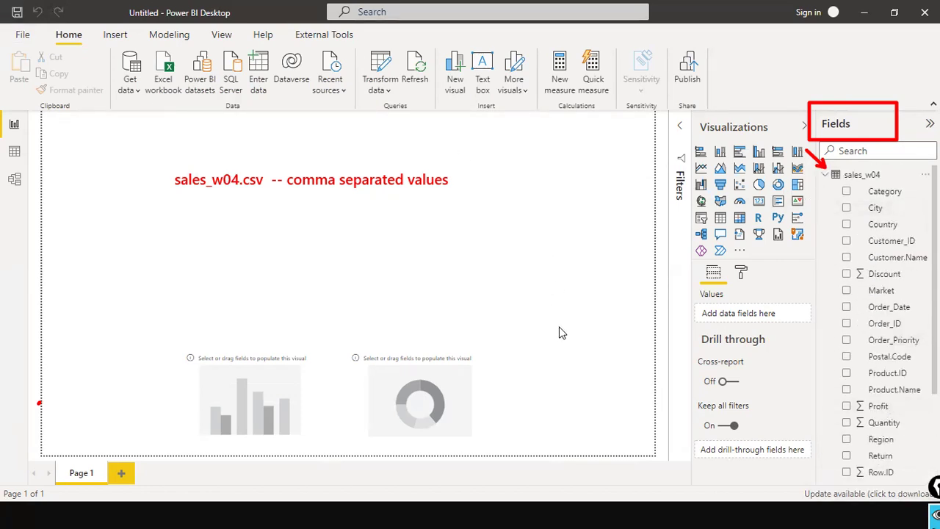
- Switch to Data view and browse sales_w04's 25,004 rows across the Row.ID to Return columns
left_click(14, 153)
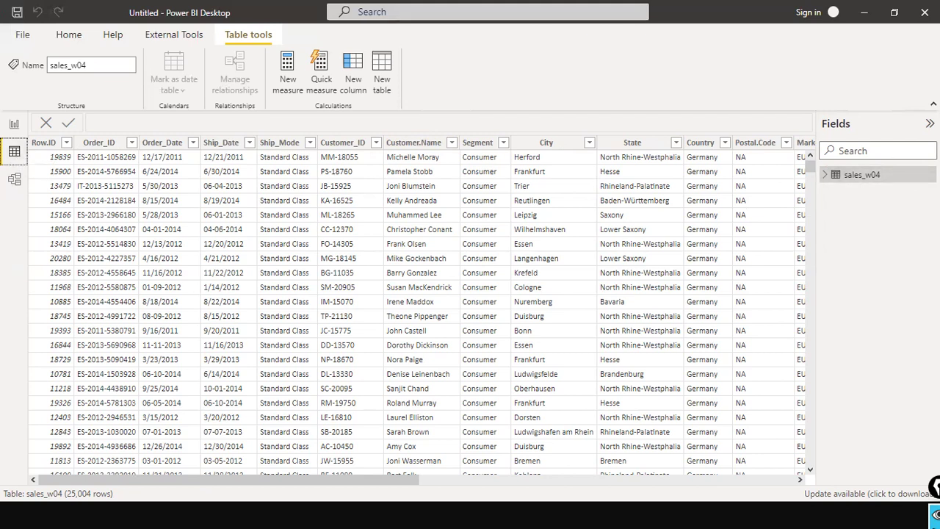
mouse_move(851, 181)
left_click_drag(399, 481, 857, 470)
left_click_drag(639, 479, 246, 426)
left_click_drag(433, 488, 797, 487)
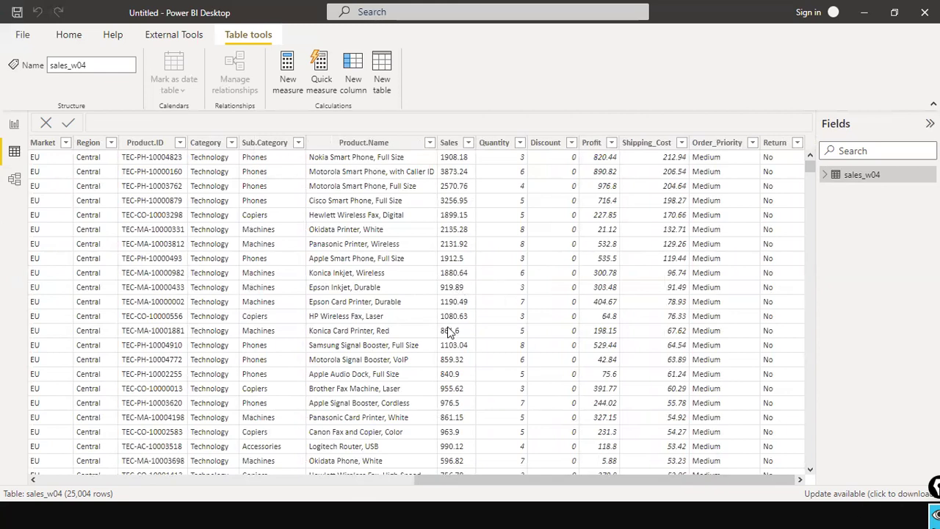
scroll(441, 353, "down", 5)
scroll(573, 360, "up", 5)
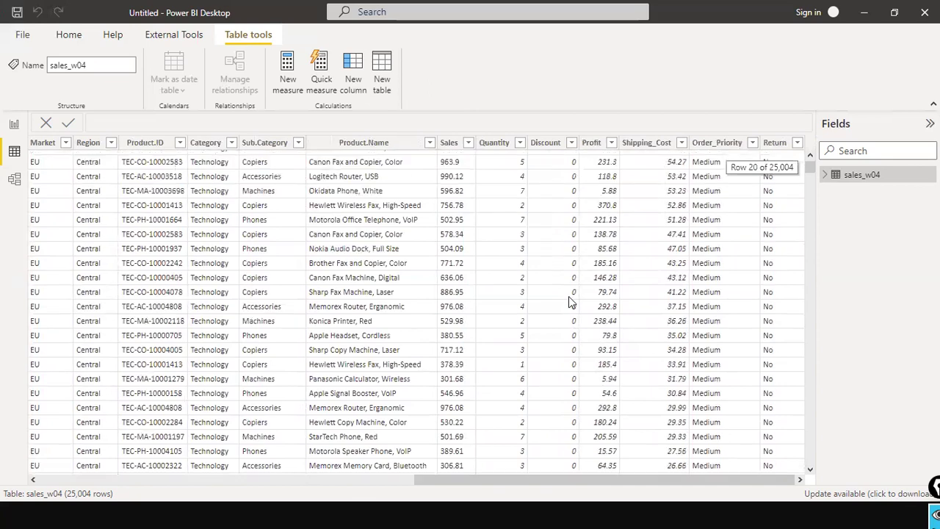
left_click(285, 479)
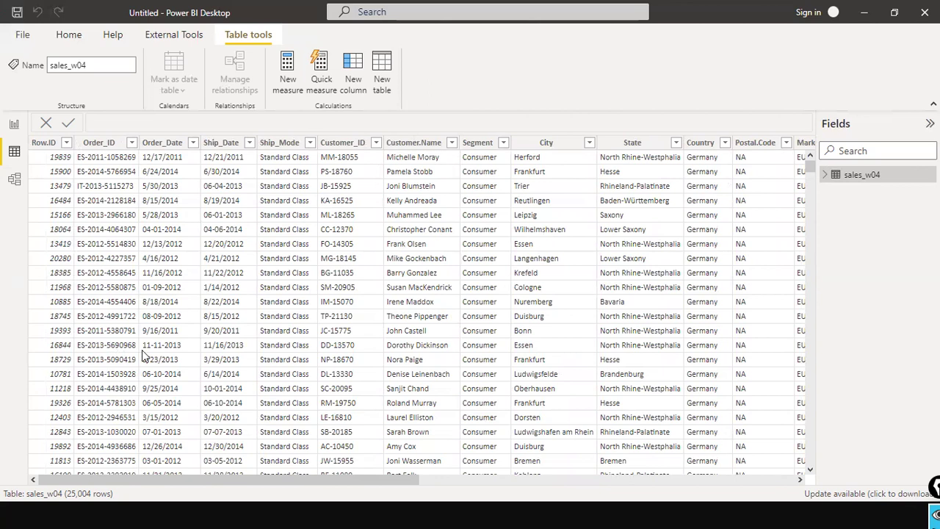
- Return to Report view and look over the sales_w04 fields beside the empty chart placeholders
left_click(15, 125)
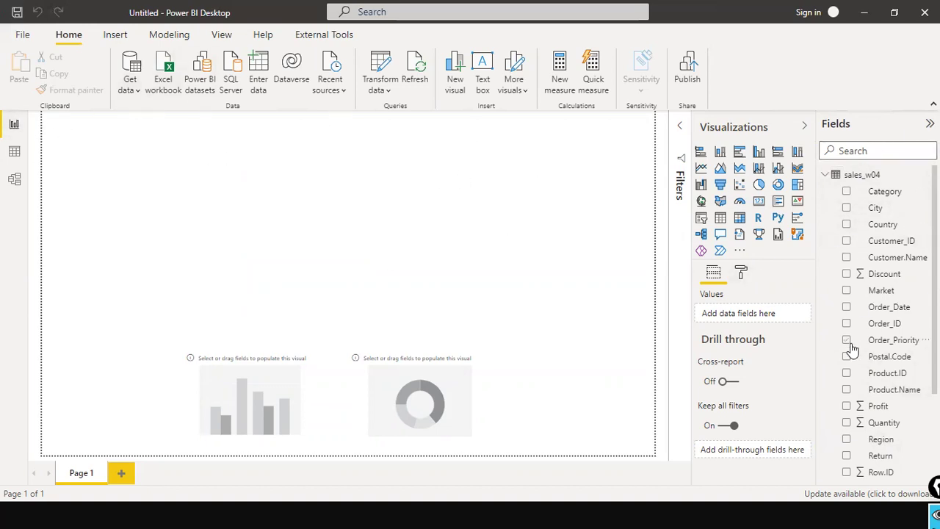
scroll(863, 372, "down", 3)
scroll(862, 367, "up", 3)
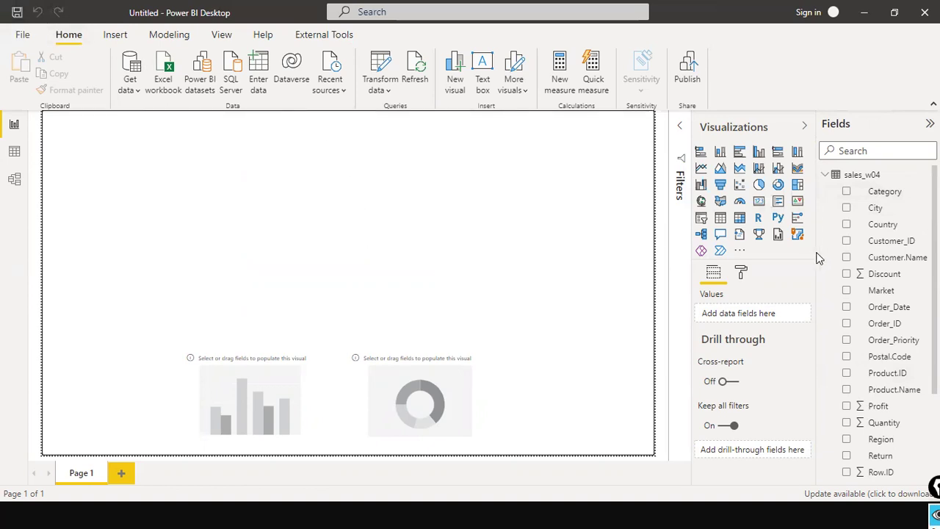
left_click_drag(815, 235, 833, 190)
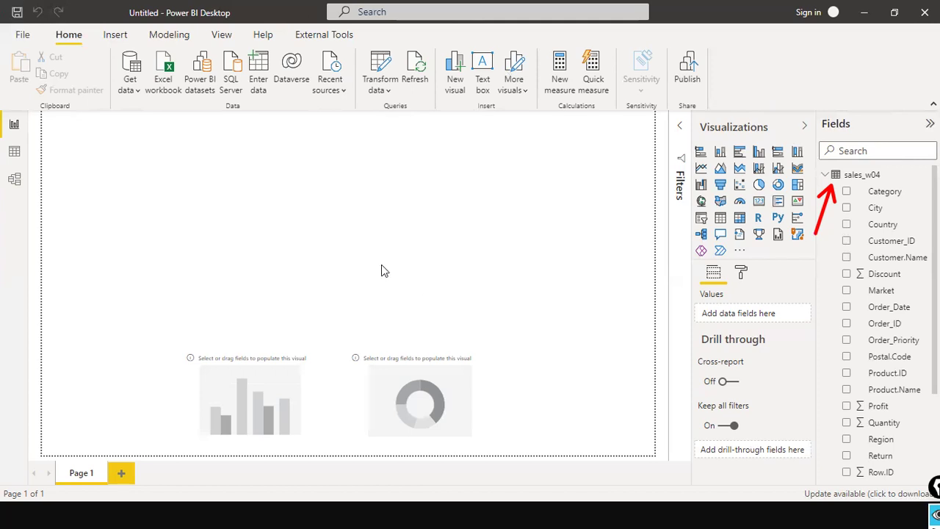
- Open the sales_w04 rows in Data view and select the Sales column, whose data type shows Text
left_click(14, 152)
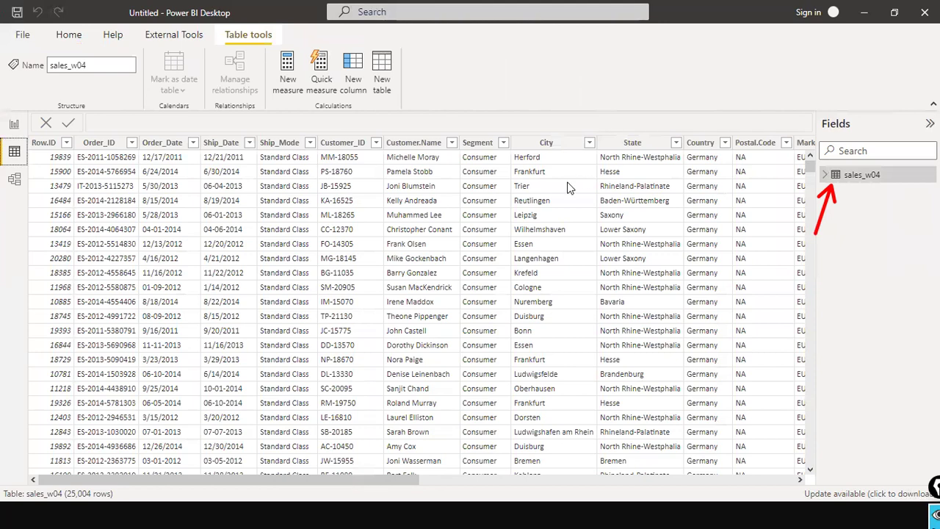
left_click_drag(397, 478, 617, 483)
left_click_drag(737, 484, 767, 484)
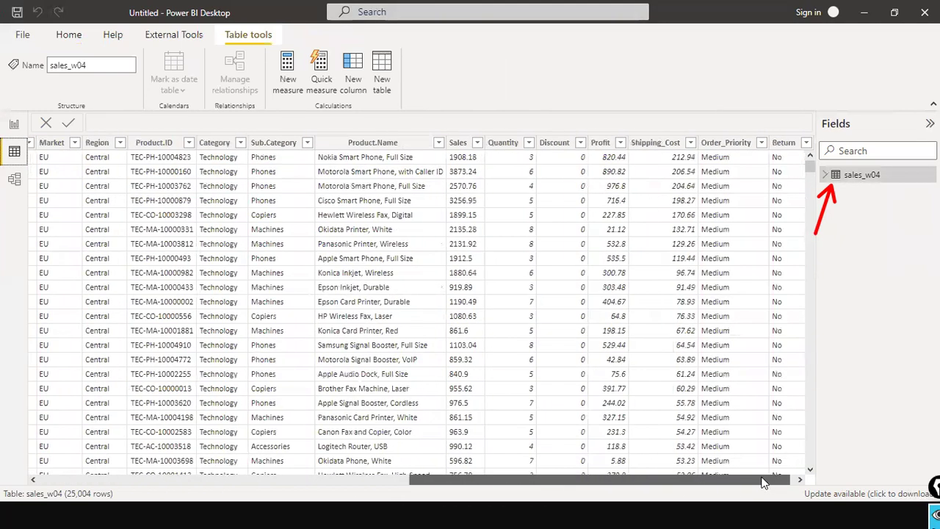
left_click(455, 146)
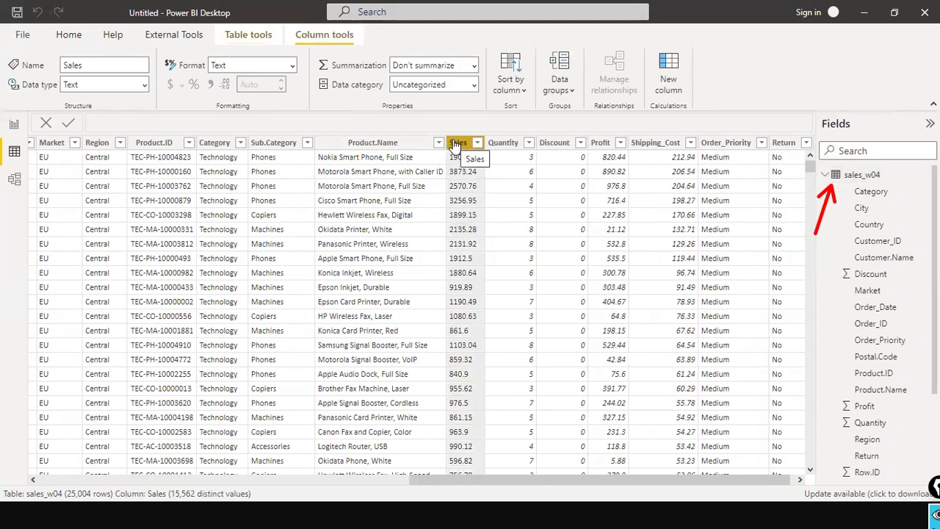
mouse_move(6, 48)
left_mouse_down()
mouse_move(17, 72)
mouse_move(79, 91)
mouse_move(338, 99)
left_mouse_up()
left_click_drag(186, 90, 113, 86)
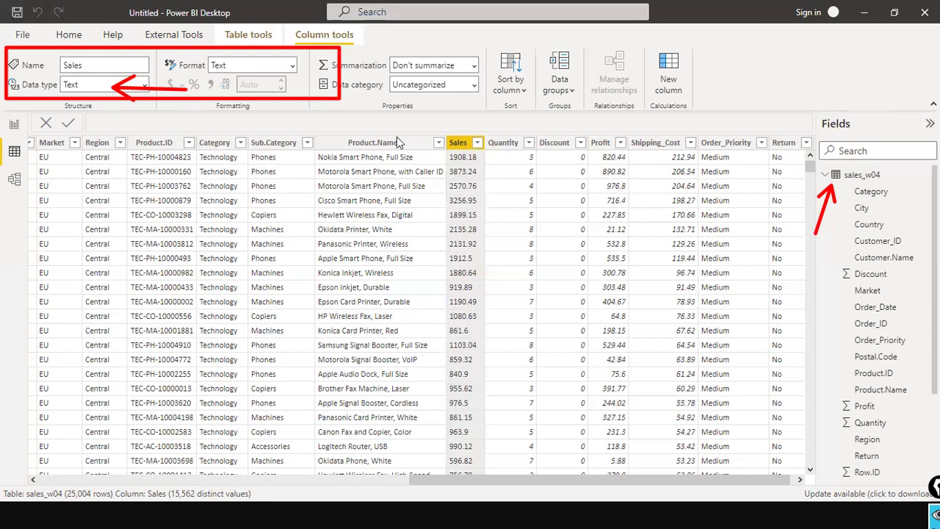
- Check the Quantity, Discount and Profit data types, viewing Profit's type list without changing it
left_click(498, 149)
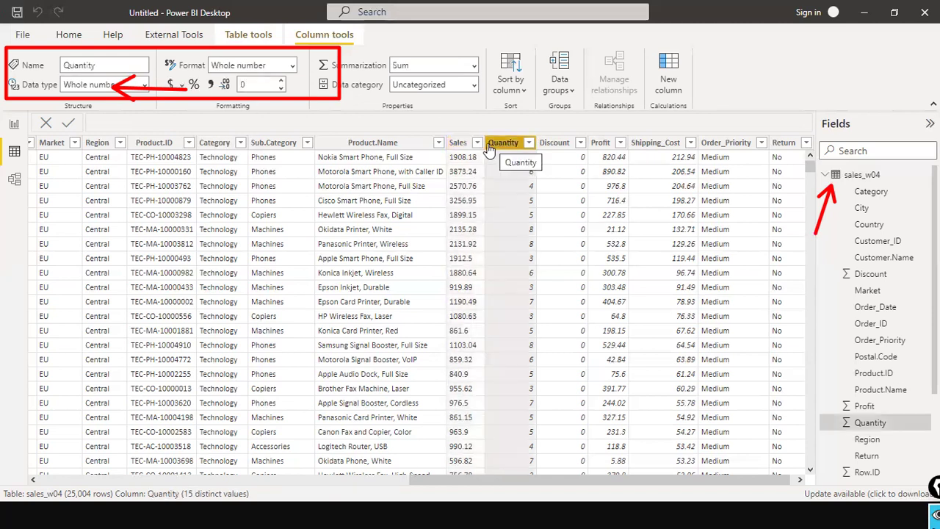
left_click(560, 144)
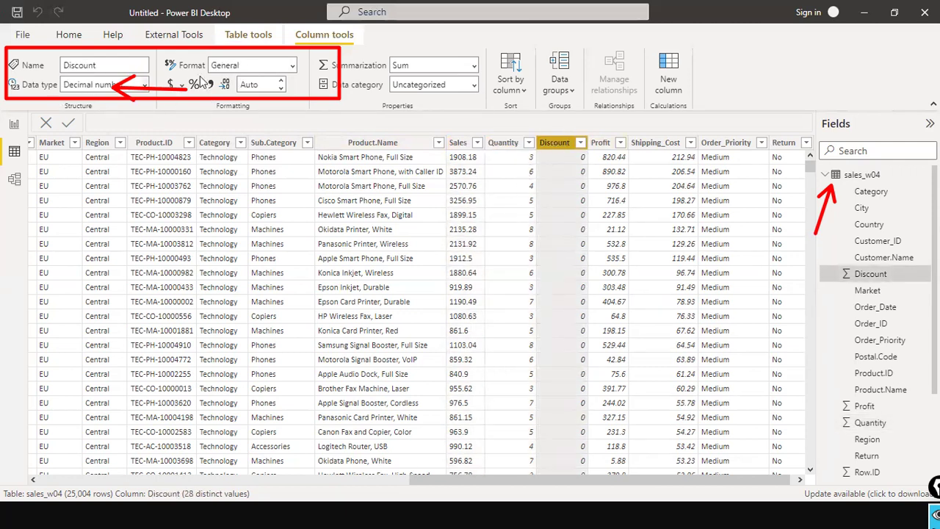
left_click(600, 144)
left_click(79, 65)
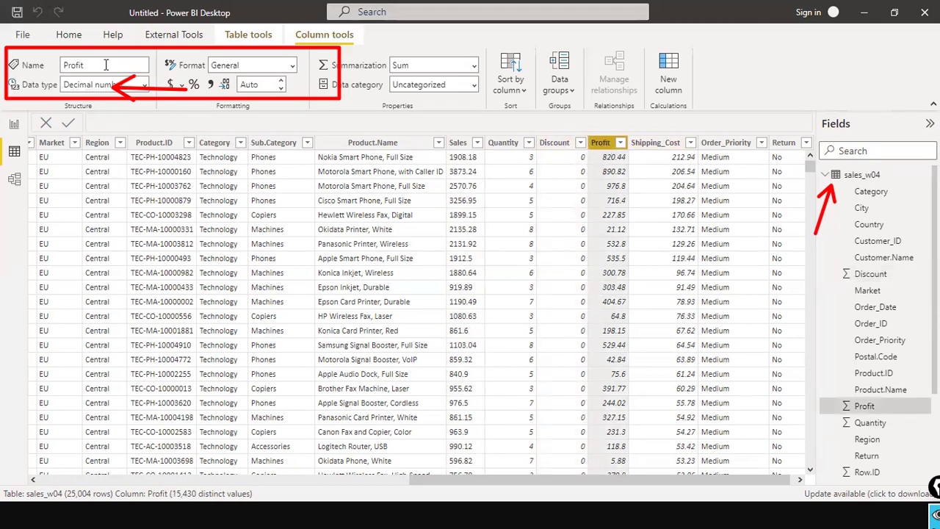
left_click(112, 83)
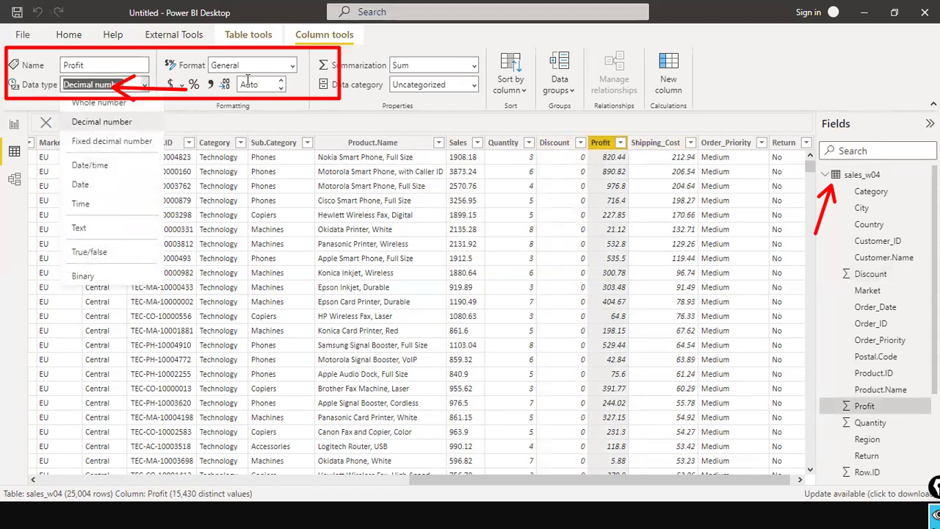
left_click(360, 126)
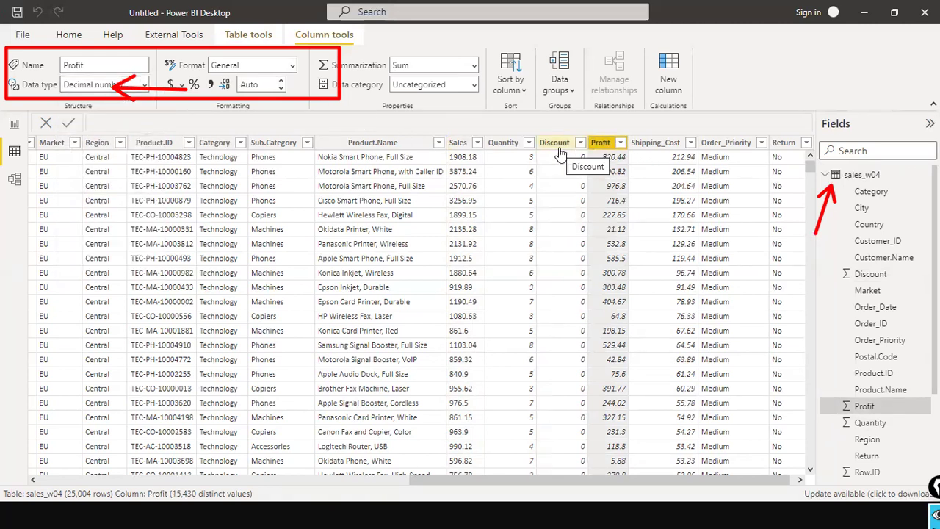
- Check the Shipping_Cost, Order_Date and Ship_Date data types, leaving both date columns as Text
left_click(652, 151)
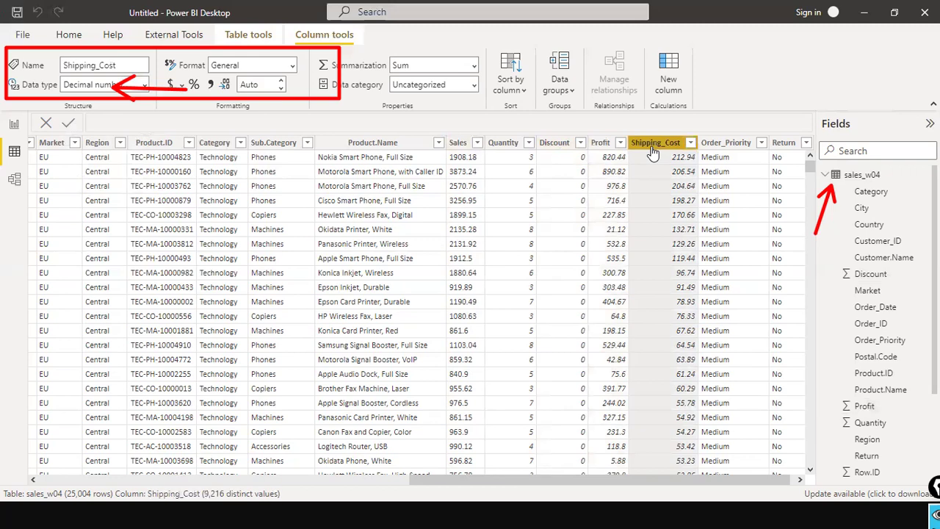
left_click_drag(632, 480, 261, 475)
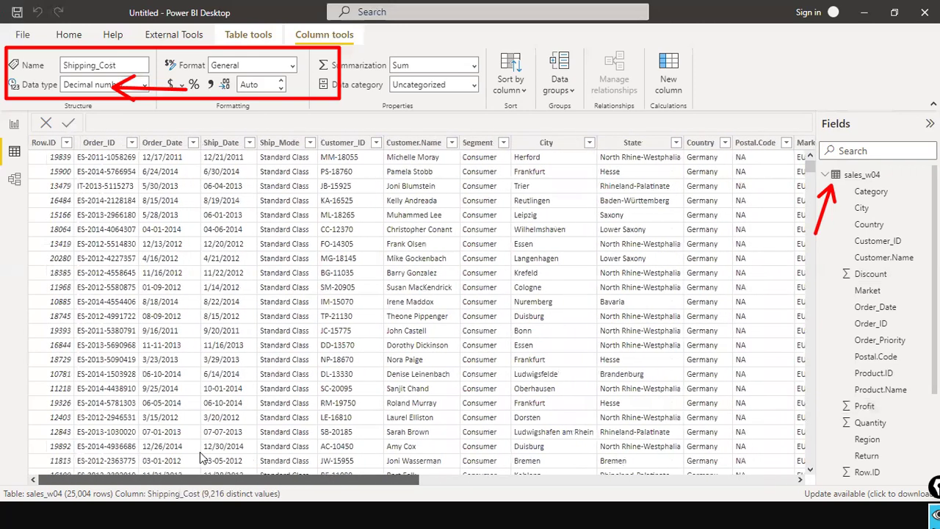
left_click(163, 142)
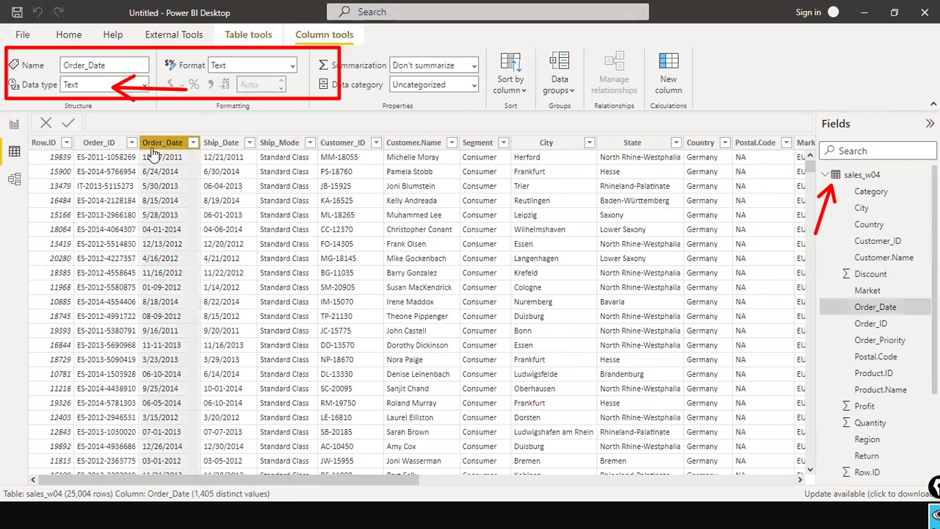
left_click(90, 83)
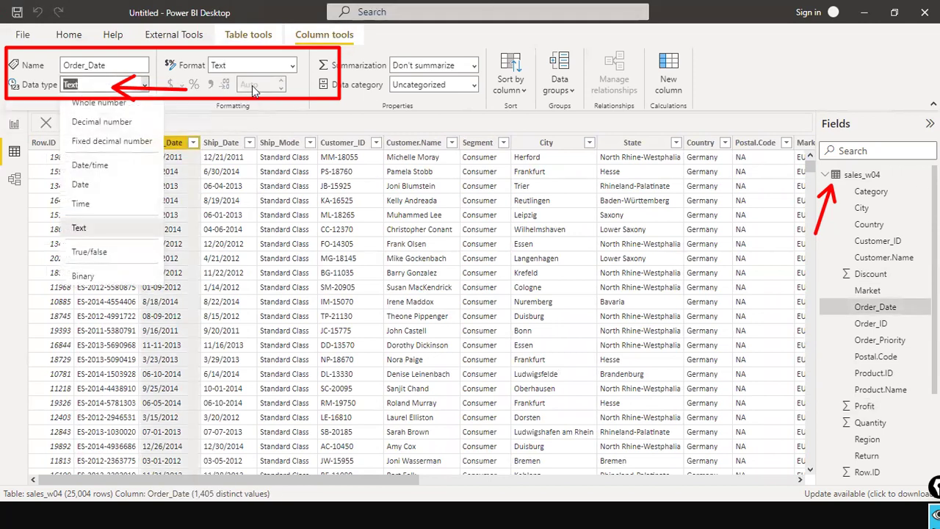
left_click(348, 122)
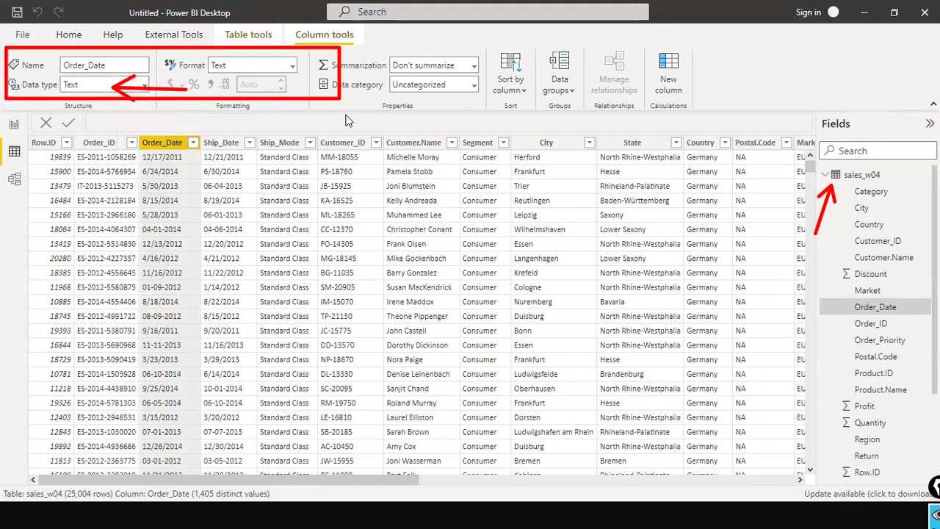
left_click(224, 146)
left_click(111, 85)
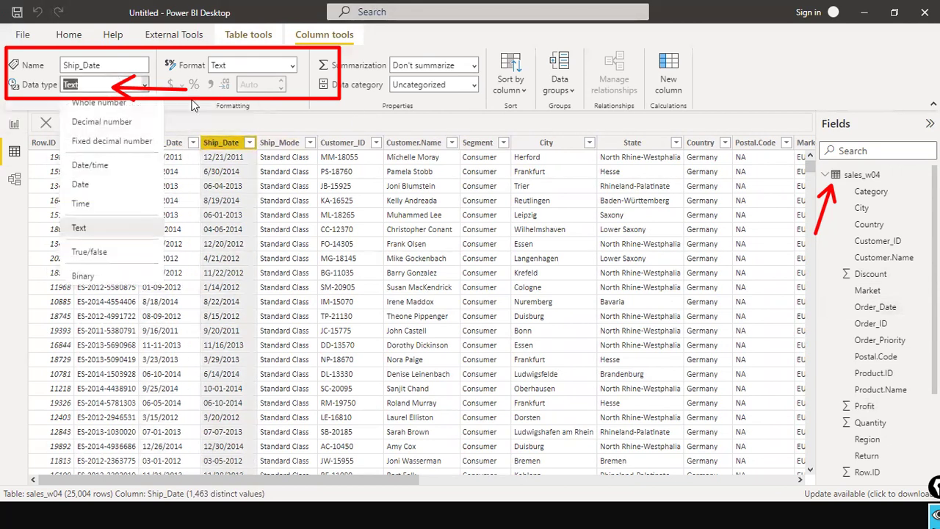
left_click(309, 121)
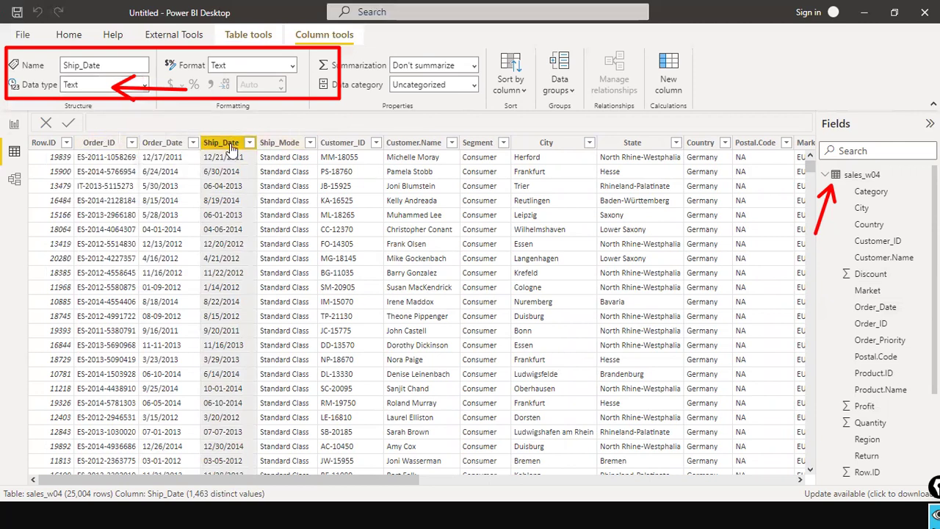
- Return to the Sales column's properties and bring up the Home ribbon commands
left_click(155, 145)
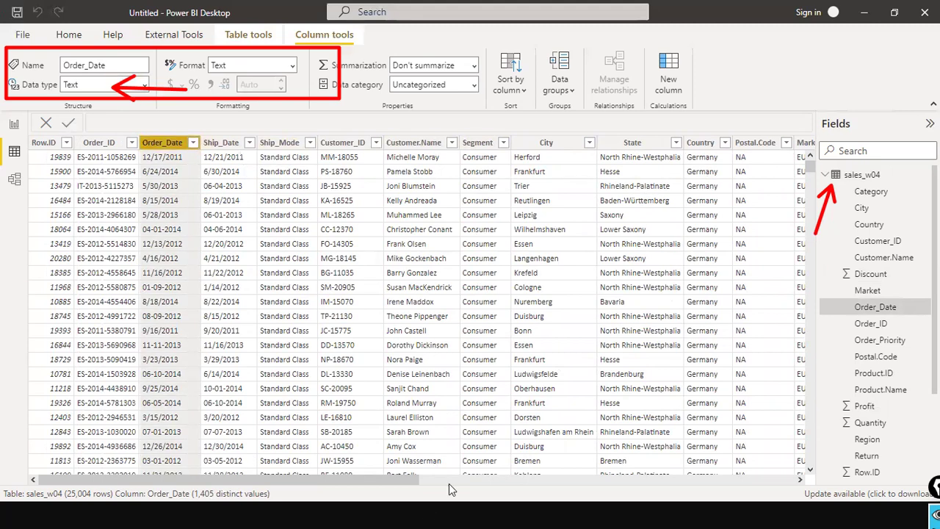
left_click_drag(387, 479, 840, 444)
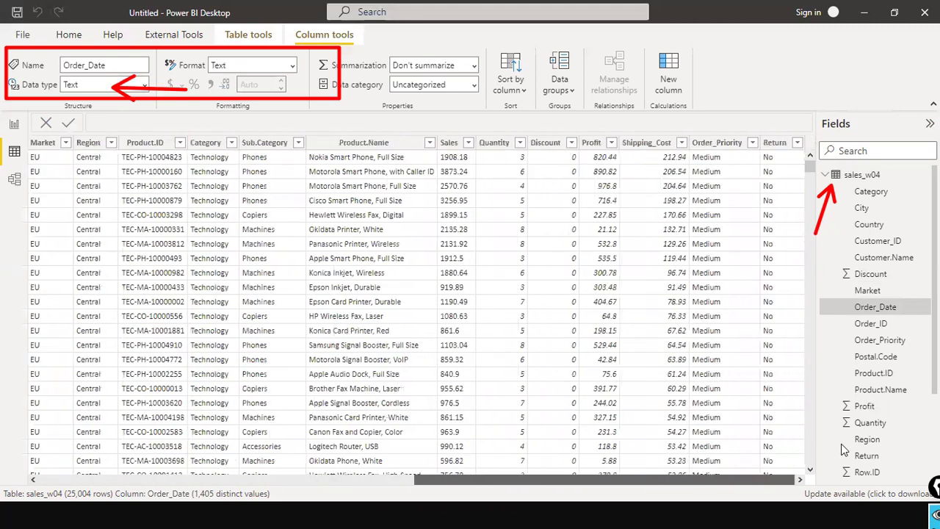
left_click(448, 144)
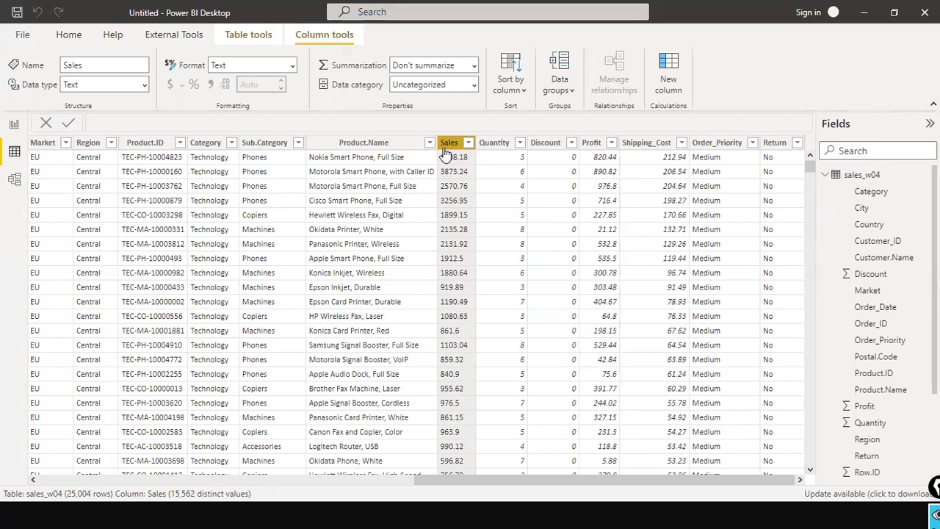
left_click(70, 35)
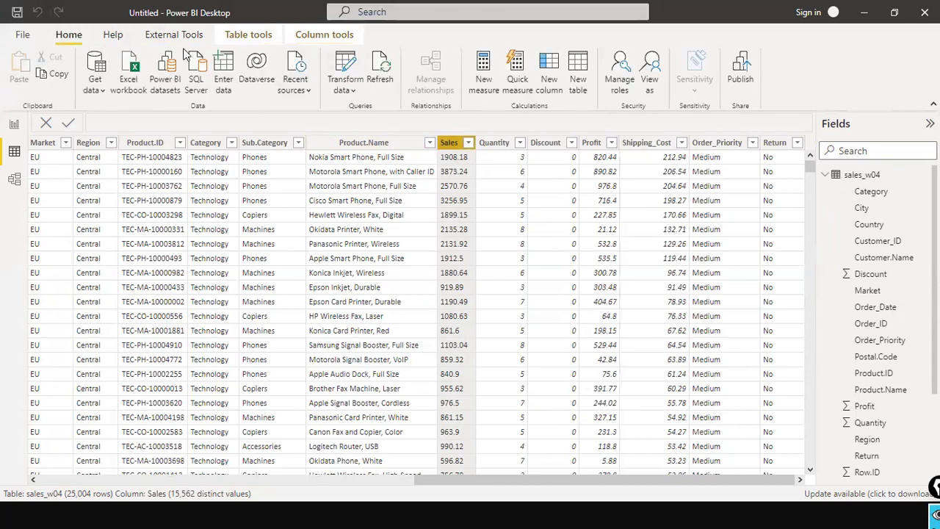
- Launch Power Query Editor on sales_w04 via Transform data on the Home ribbon
left_click(351, 92)
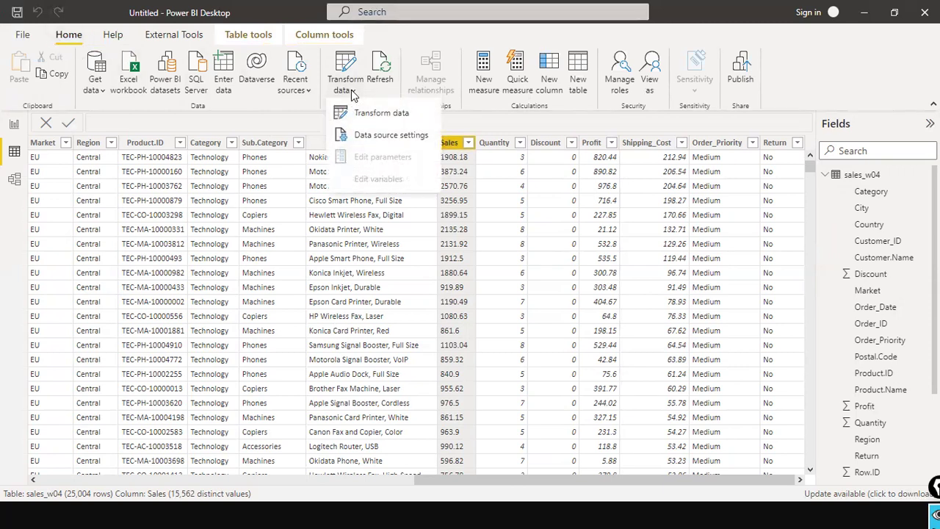
left_click(383, 115)
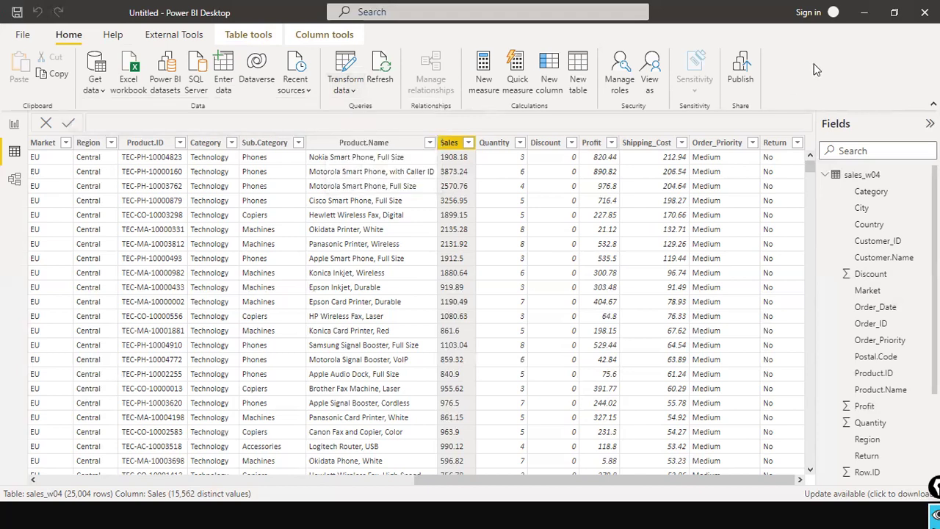
left_click(248, 37)
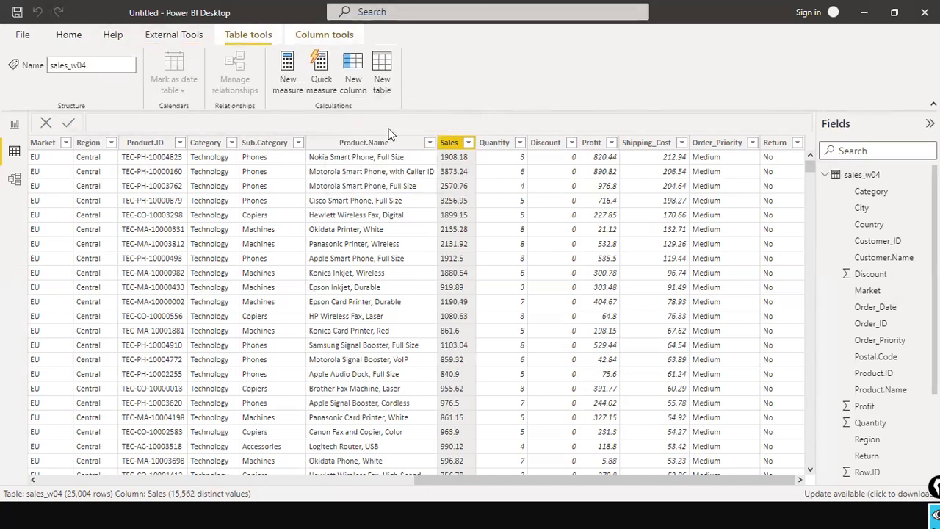
left_click(72, 36)
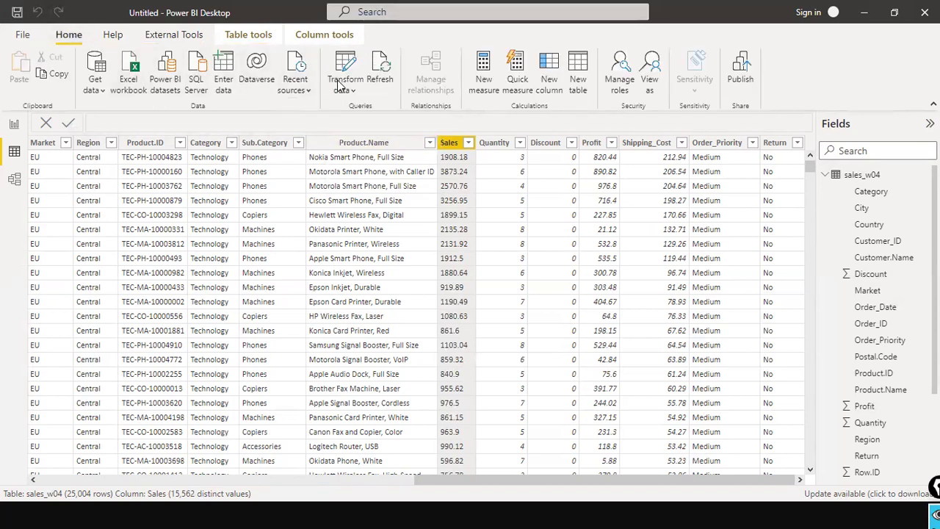
left_click(351, 92)
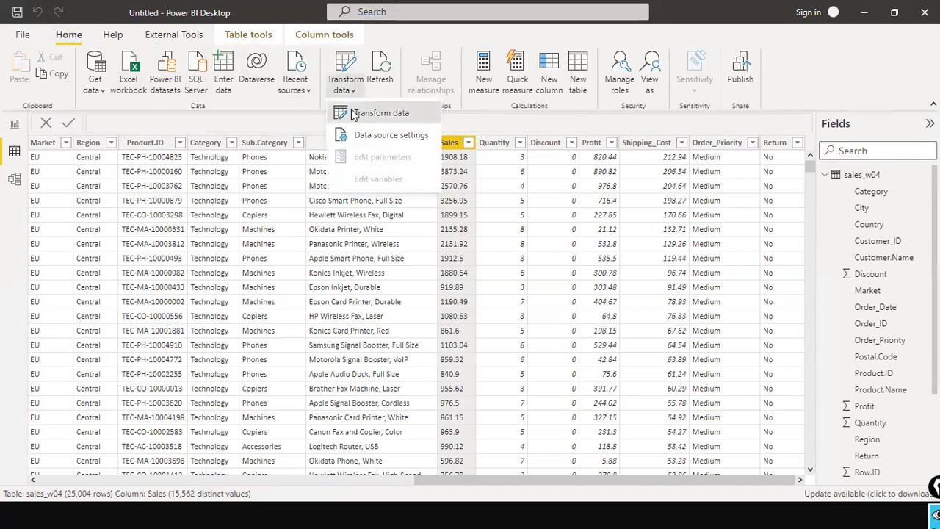
left_click(378, 113)
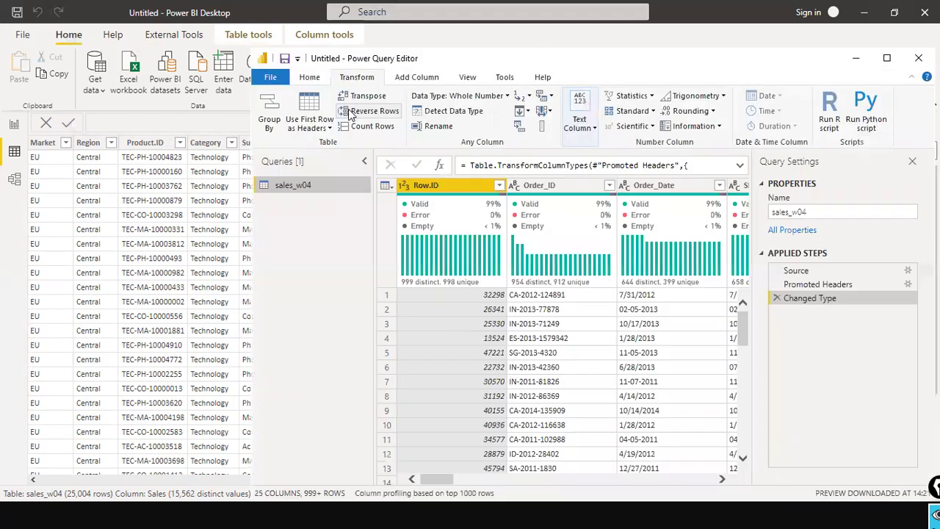
- Maximize Power Query Editor, hide Query Settings to widen the table, and show View options
double_click(538, 59)
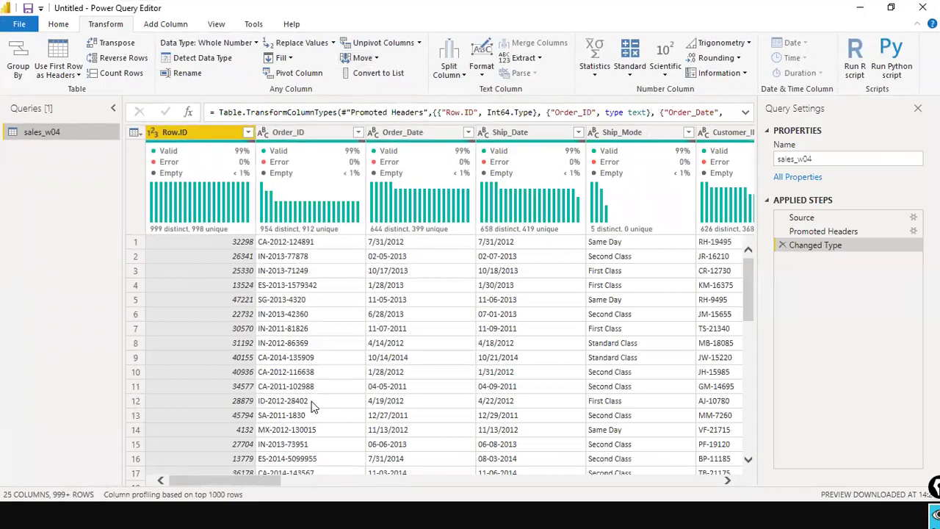
left_click(326, 470)
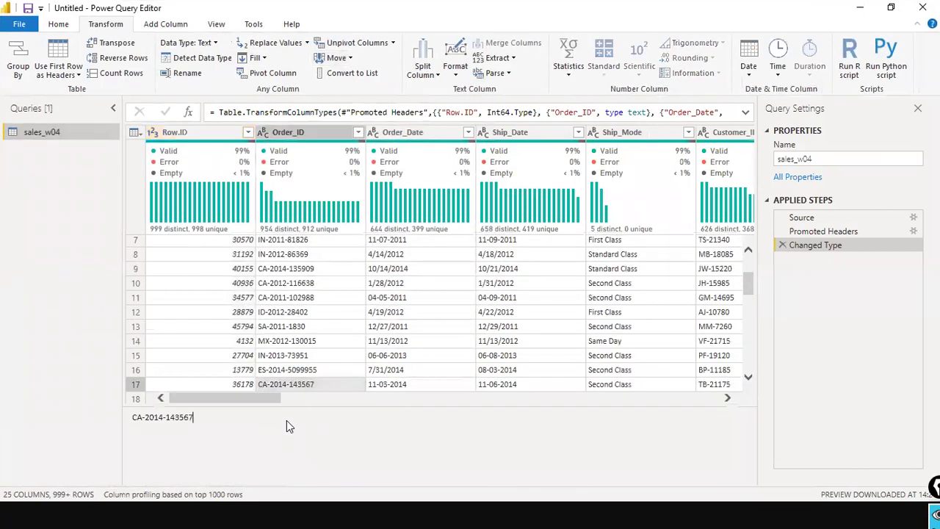
left_click(917, 107)
left_click_drag(255, 393, 699, 411)
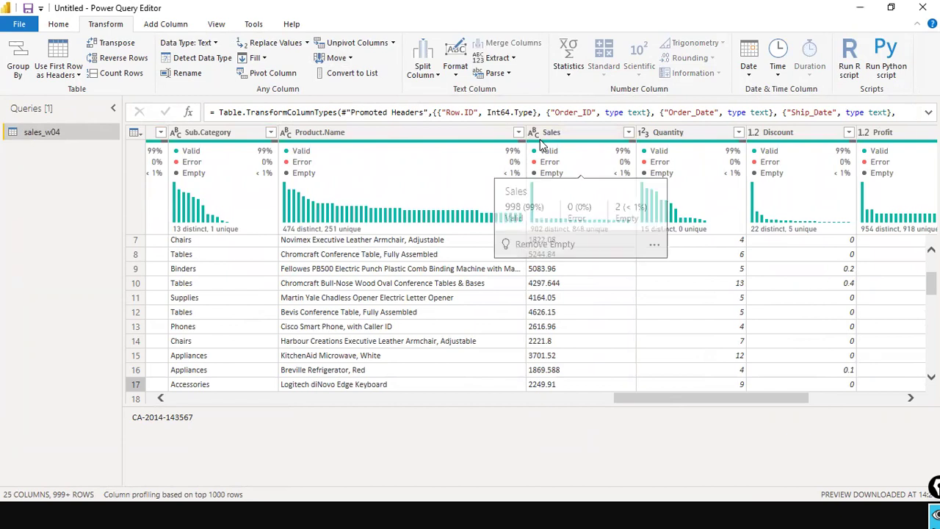
left_click(216, 24)
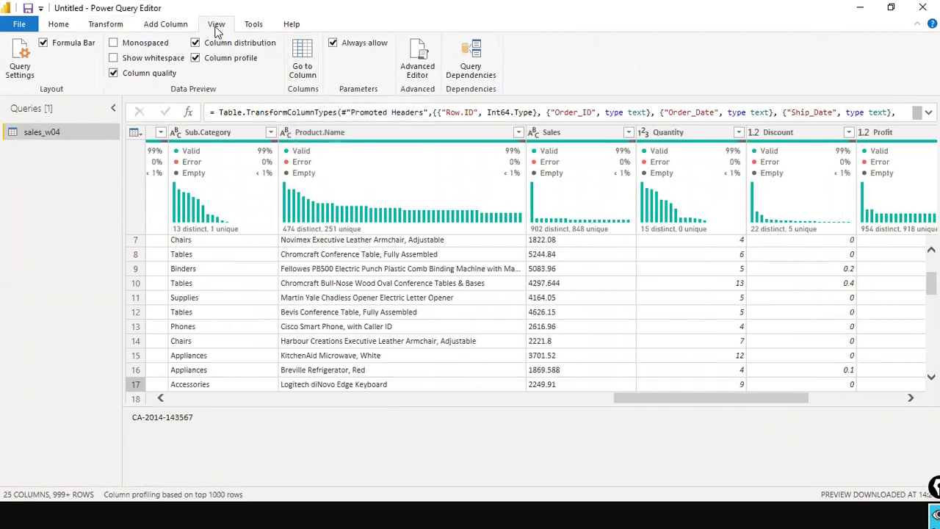
mouse_move(630, 160)
left_click_drag(671, 389, 580, 379)
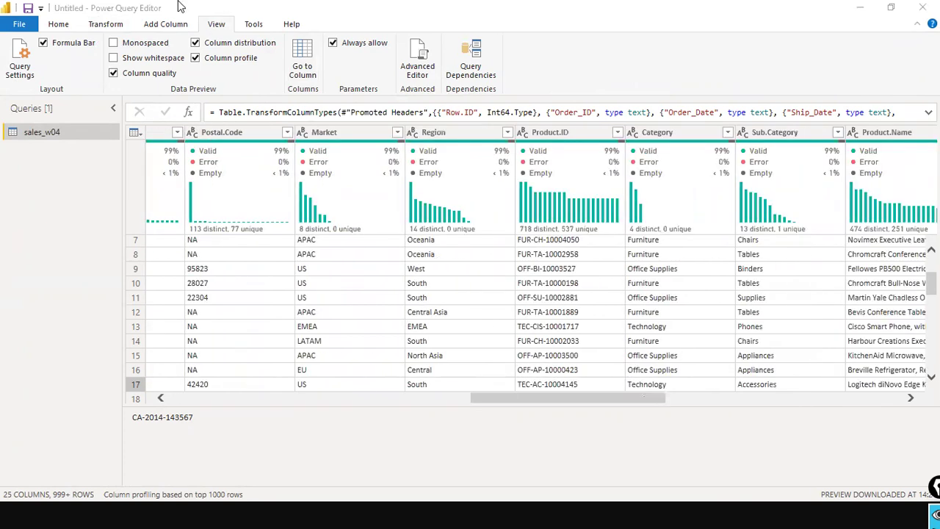
- Use Go to Column with the search 'sales' to jump to the Sales column
left_click(306, 58)
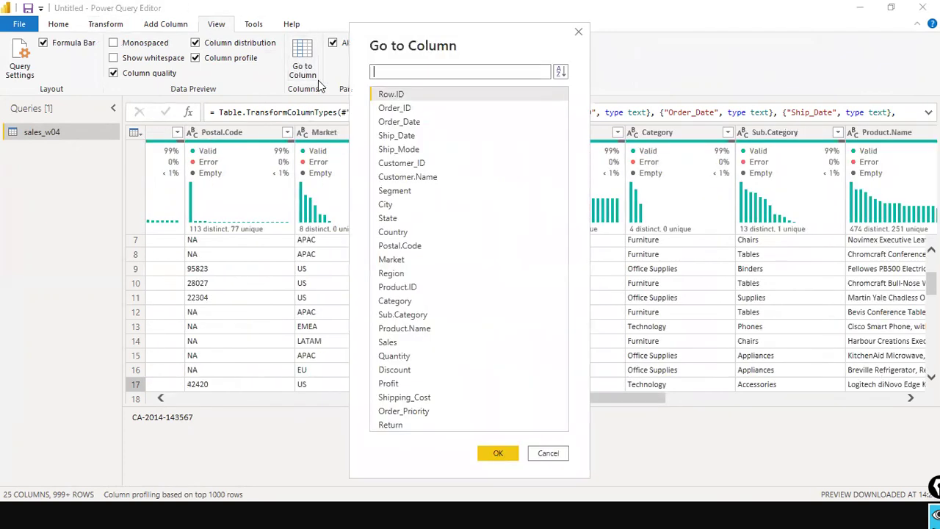
type("sales")
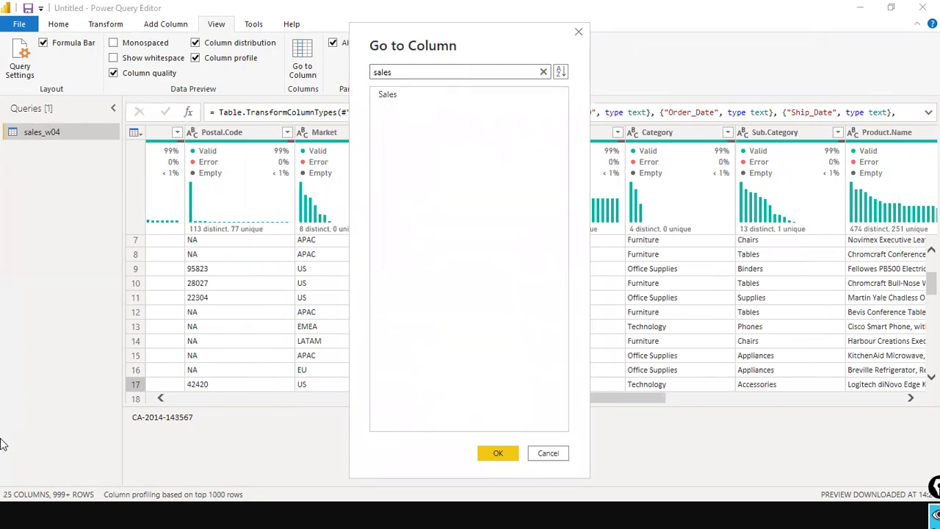
double_click(386, 94)
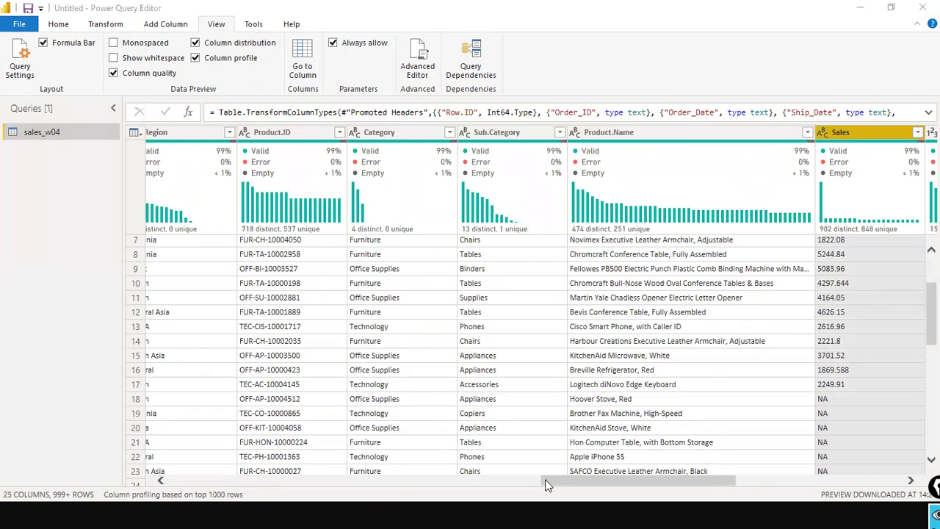
left_click_drag(545, 482, 635, 482)
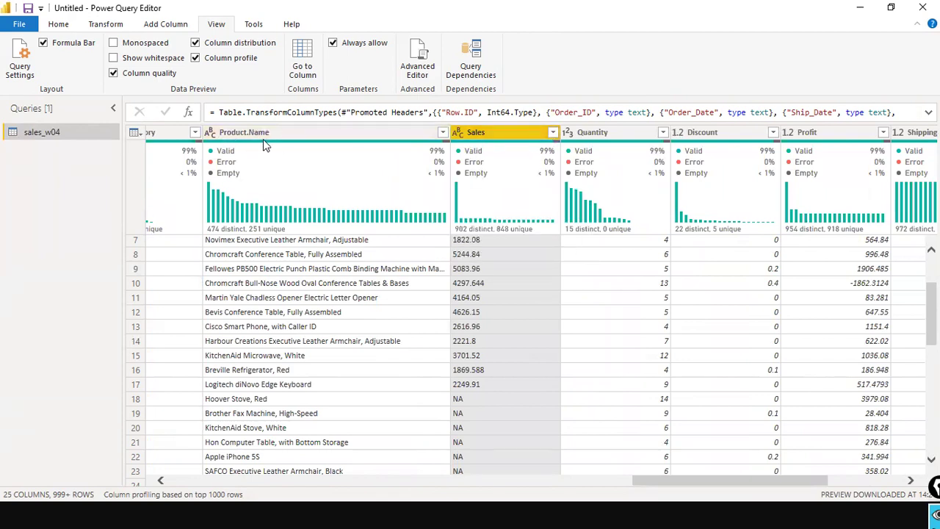
mouse_move(600, 144)
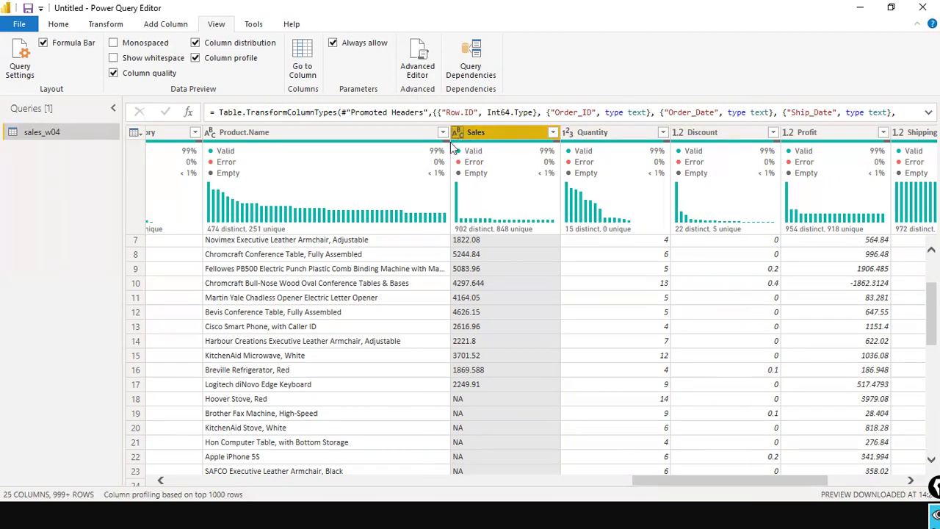
- Compare the Quantity and Sales column profiles and preview Sales row 1's value, $2,309.65
scroll(482, 268, "up", 2)
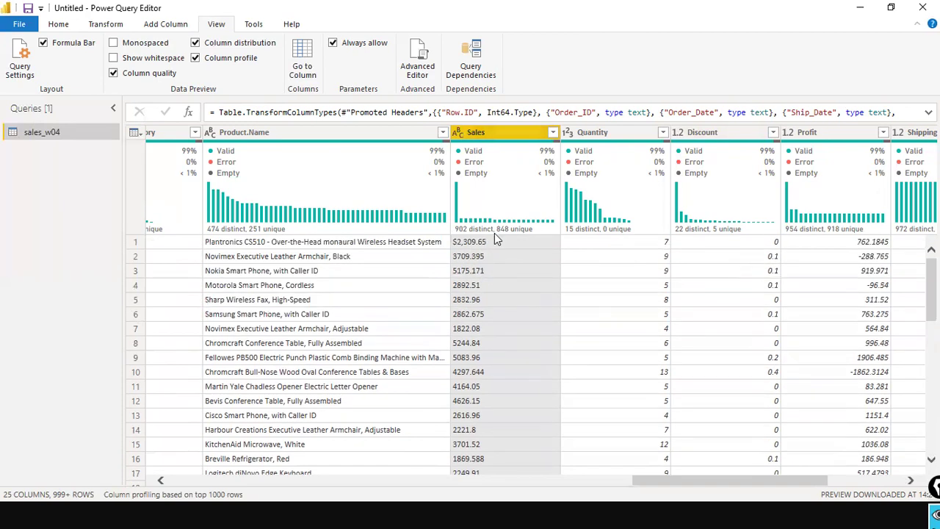
left_click(593, 141)
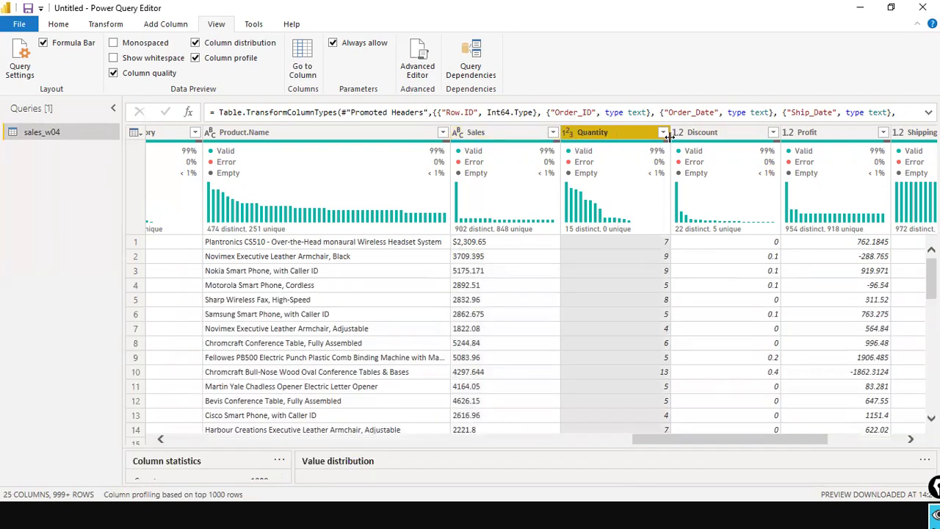
mouse_move(685, 144)
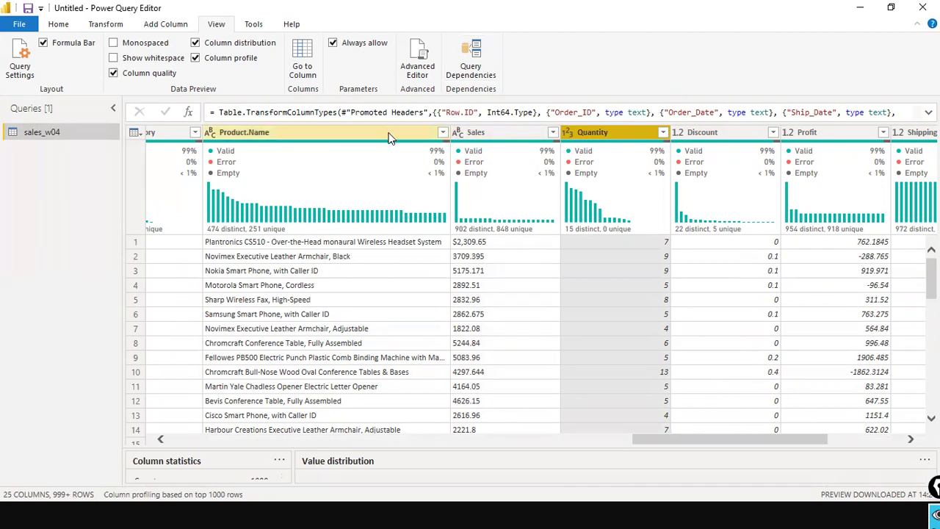
left_click(477, 134)
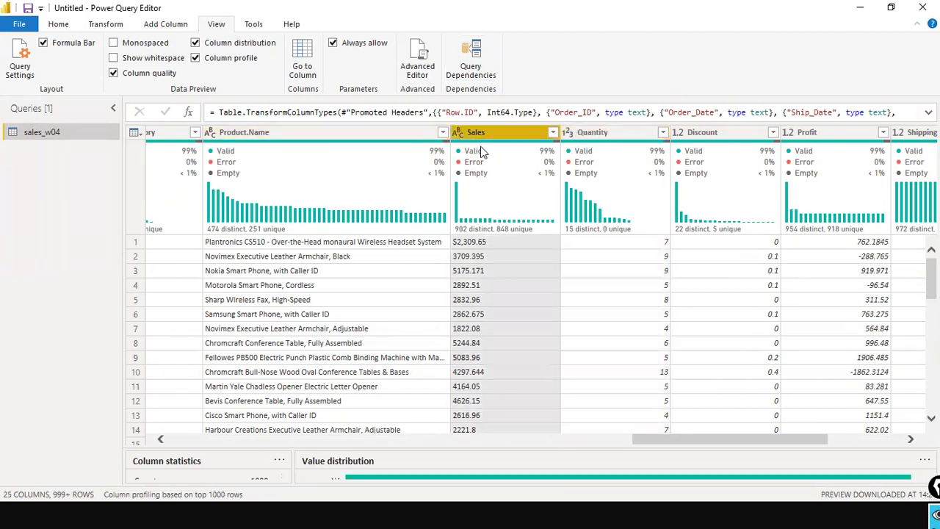
mouse_move(482, 152)
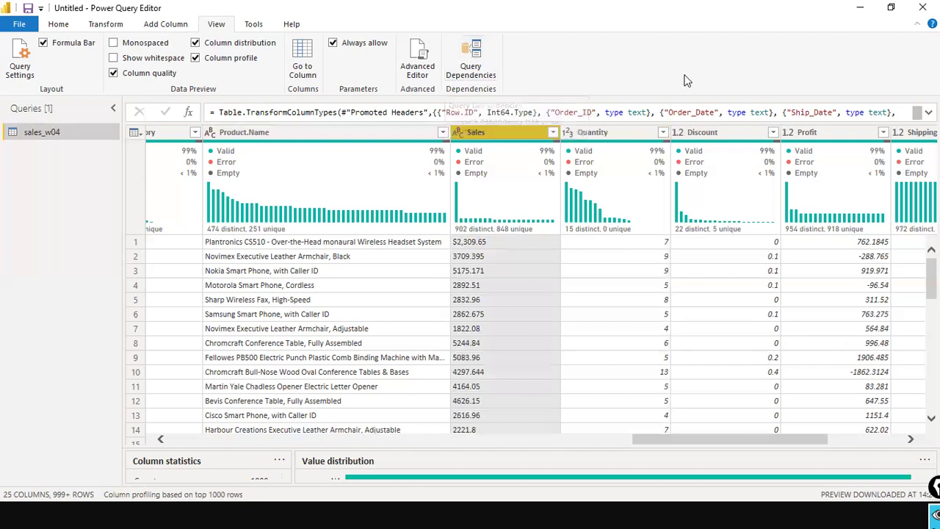
mouse_move(512, 151)
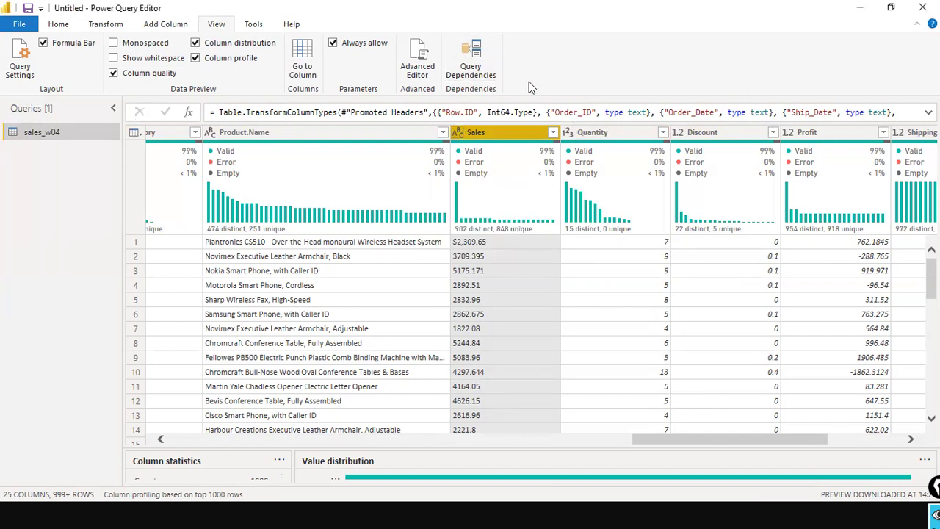
left_click(475, 247)
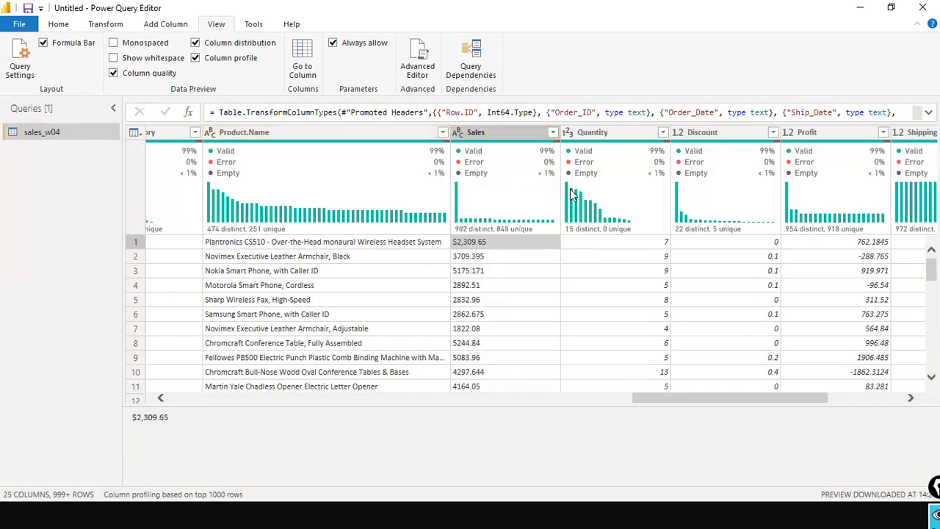
mouse_move(577, 194)
- Change Sales to Decimal Number, replacing the current type conversion, and check the resulting errors
left_click(455, 135)
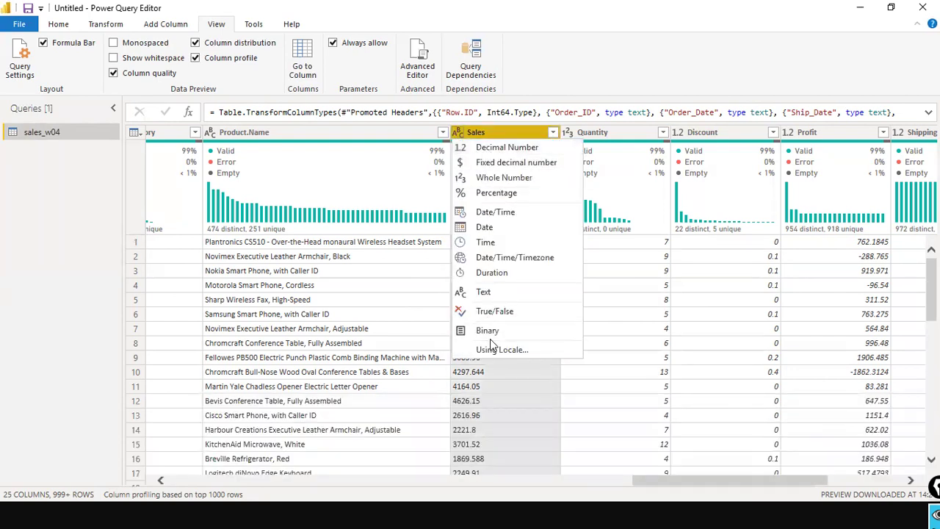
left_click(510, 150)
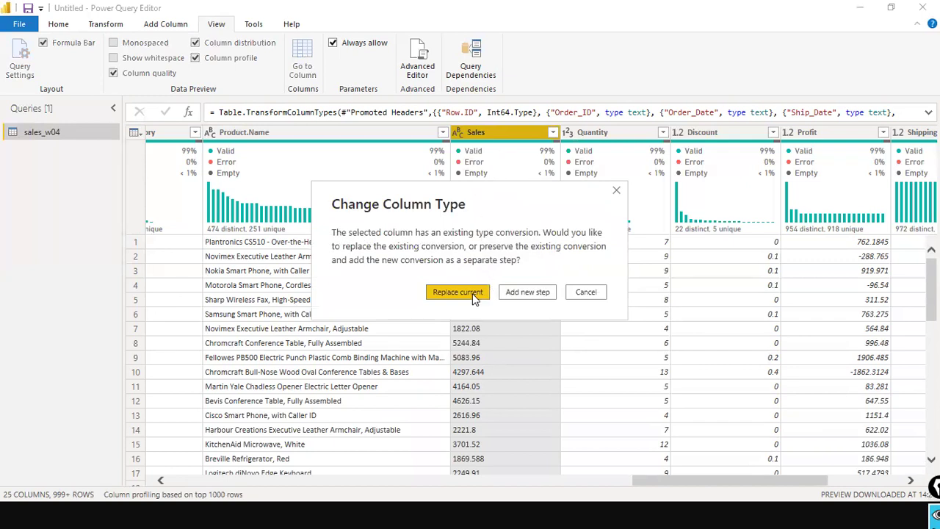
left_click(470, 293)
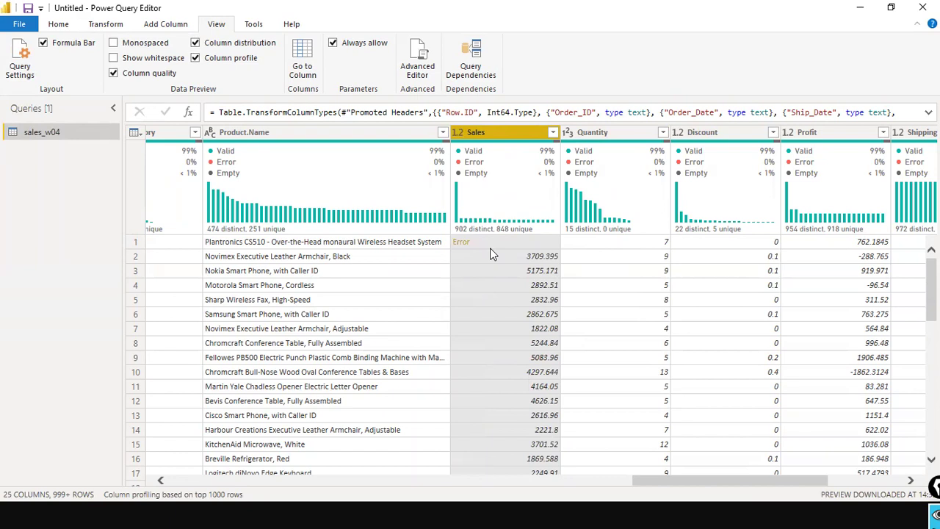
scroll(514, 272, "down", 4)
scroll(533, 281, "up", 4)
scroll(520, 268, "down", 2)
scroll(519, 268, "up", 2)
- Show Query Settings and delete the Changed Type step from Applied Steps
left_click(18, 66)
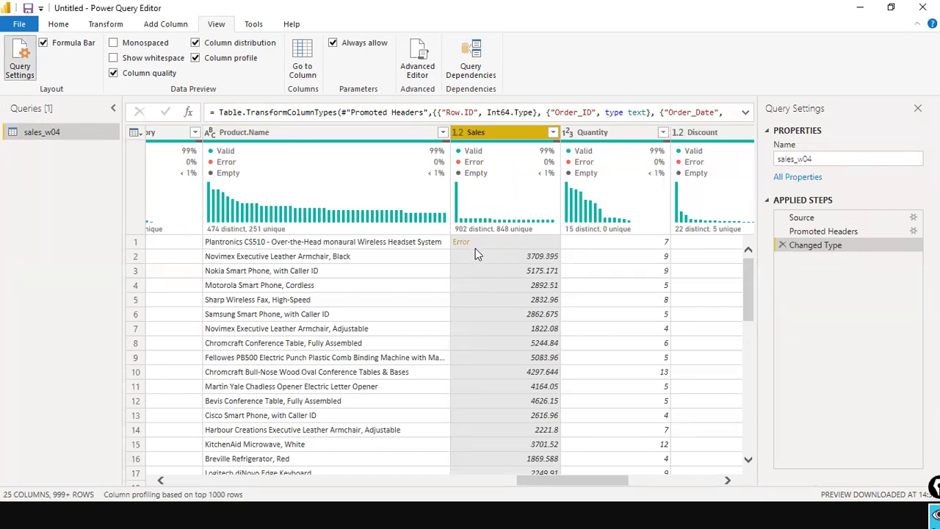
left_click(460, 133)
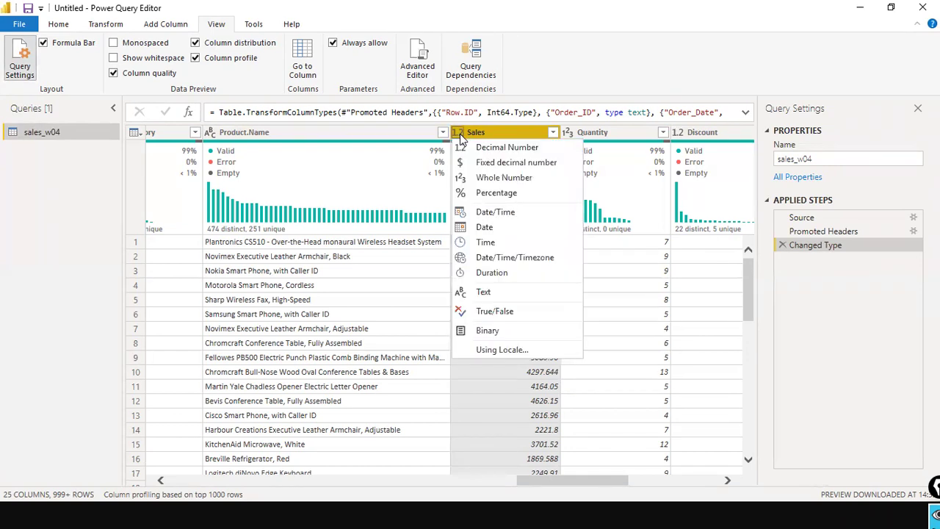
left_click(499, 130)
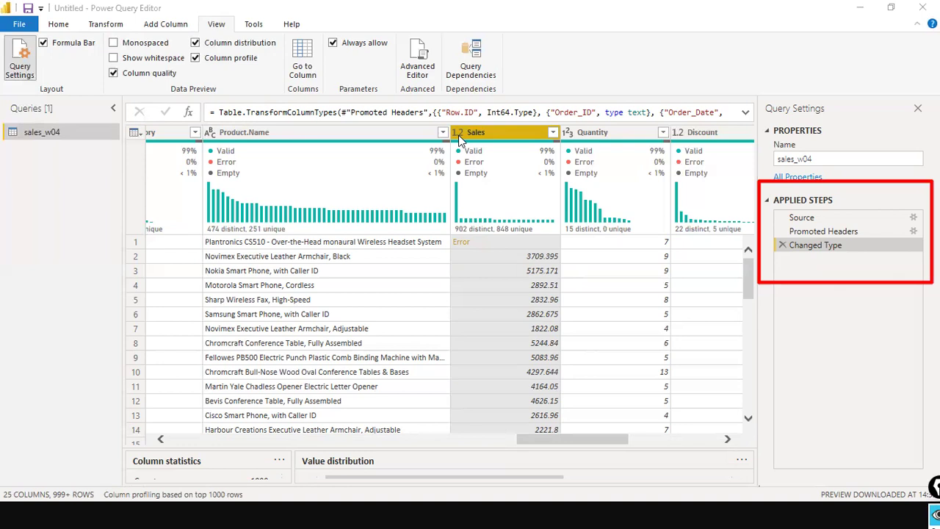
left_click(782, 245)
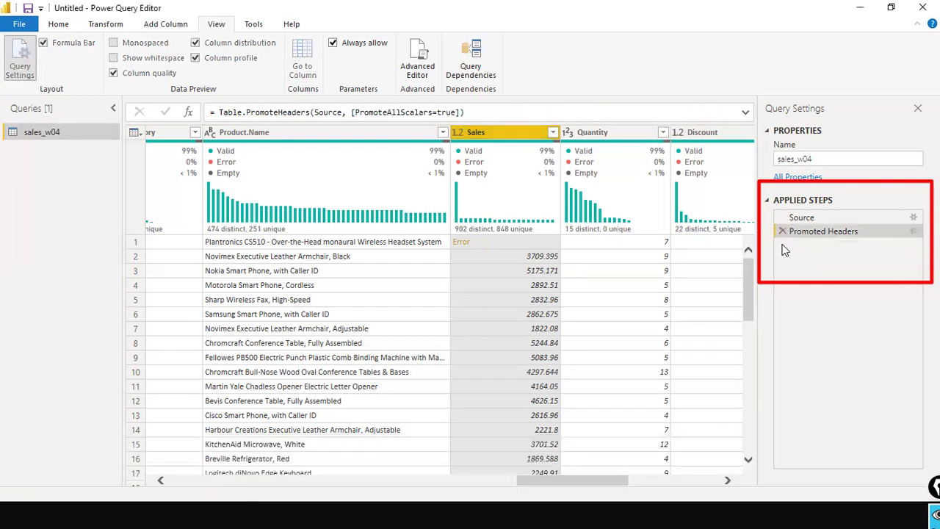
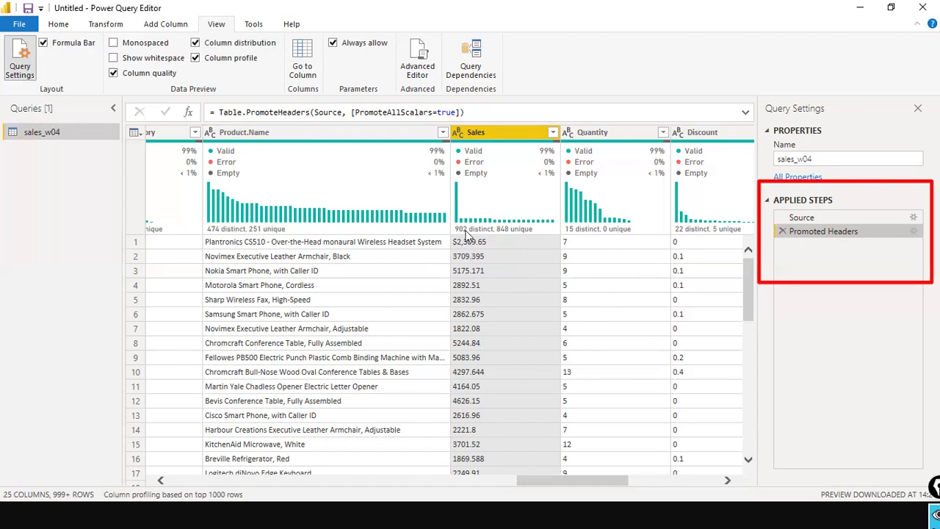
- Select the Sales column and look at its data type choices without changing them
left_click(460, 140)
left_click(461, 140)
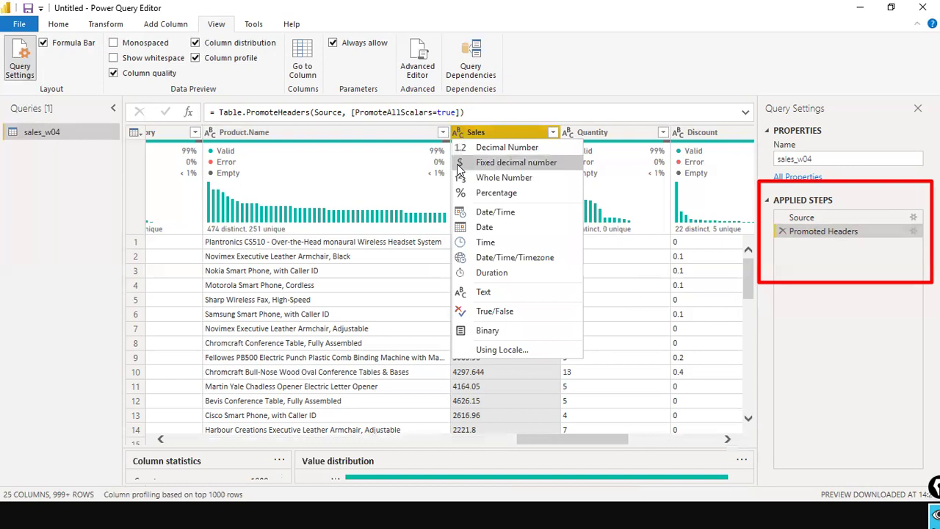
left_click(615, 77)
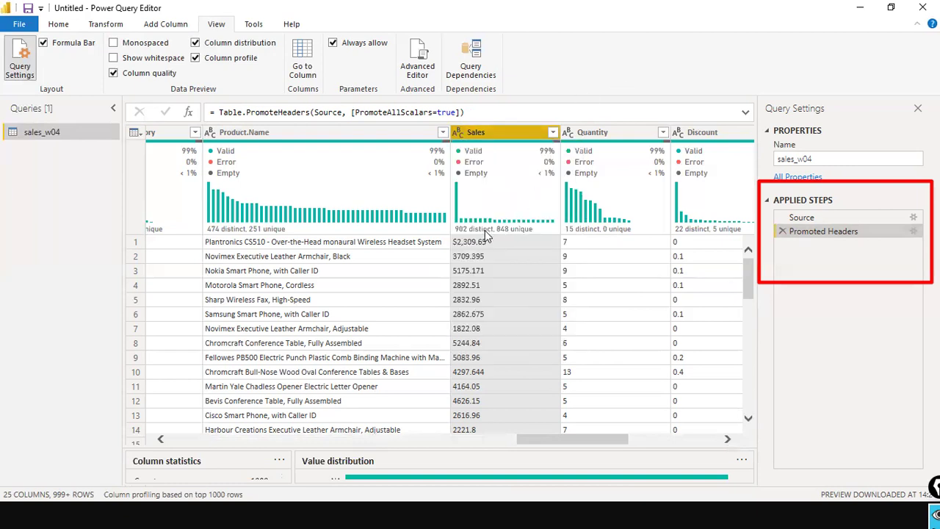
mouse_move(487, 232)
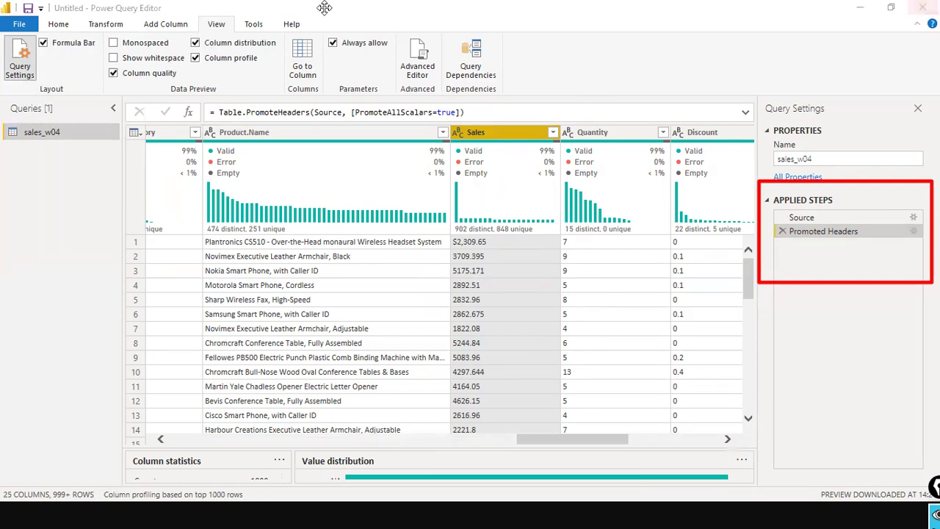
mouse_move(498, 151)
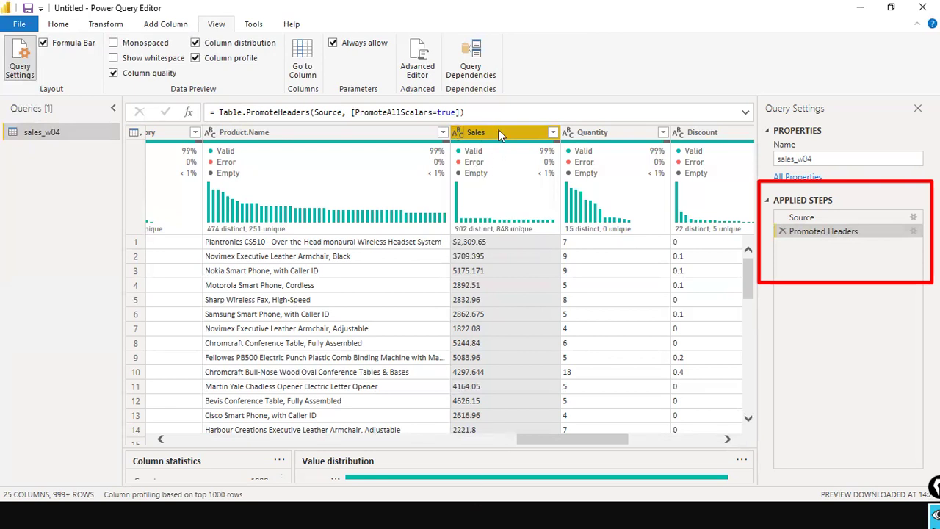
- Replace '$' with nothing in the Sales column
right_click(500, 133)
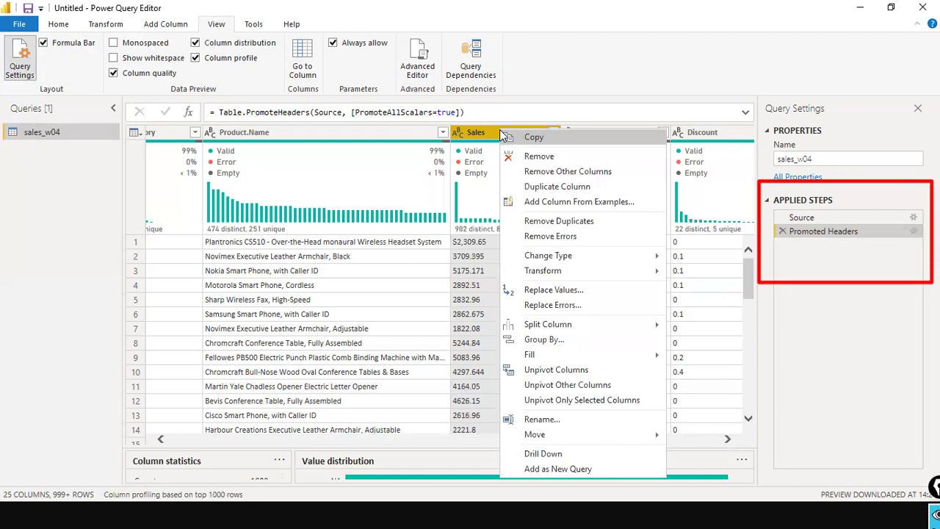
left_click(558, 296)
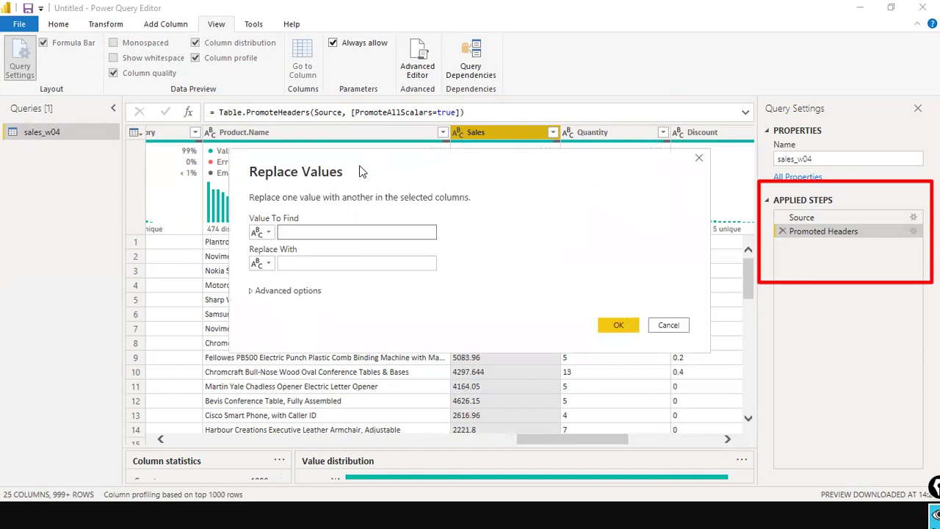
left_click_drag(360, 171, 245, 324)
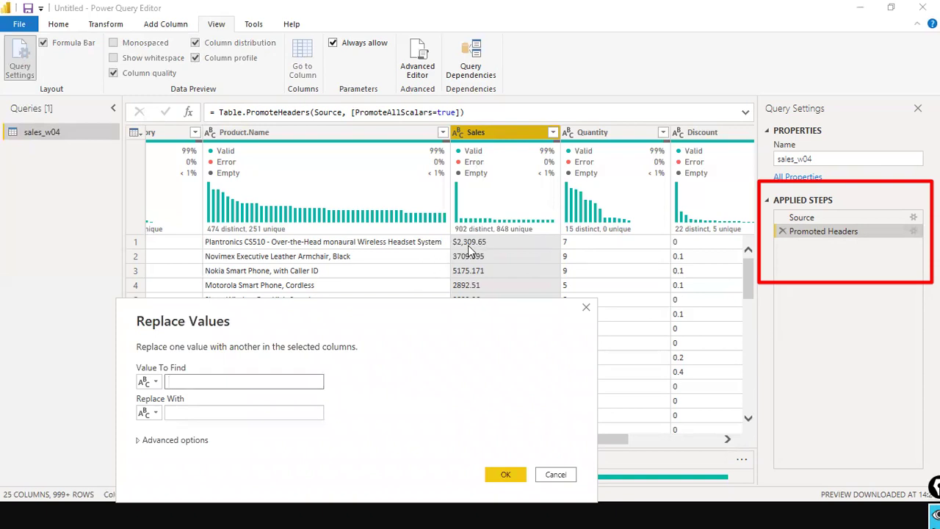
type("$")
left_click(188, 412)
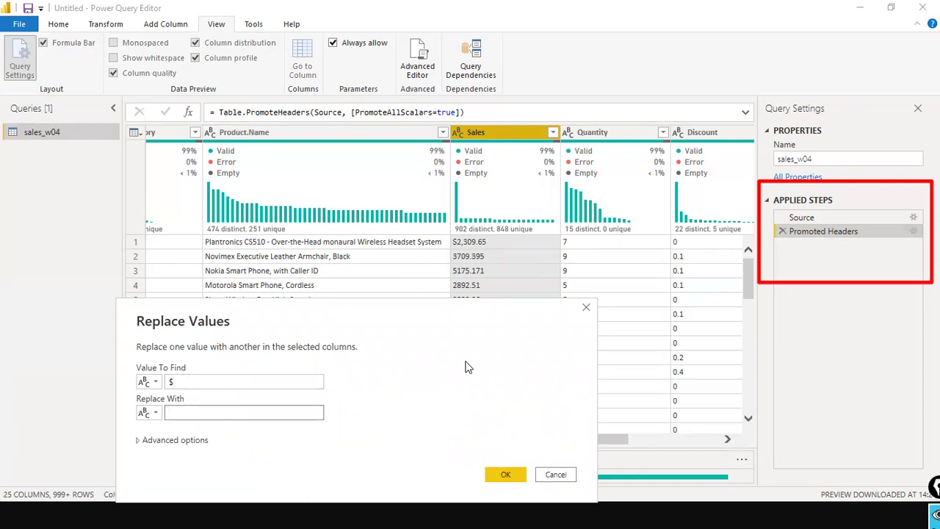
left_click(502, 474)
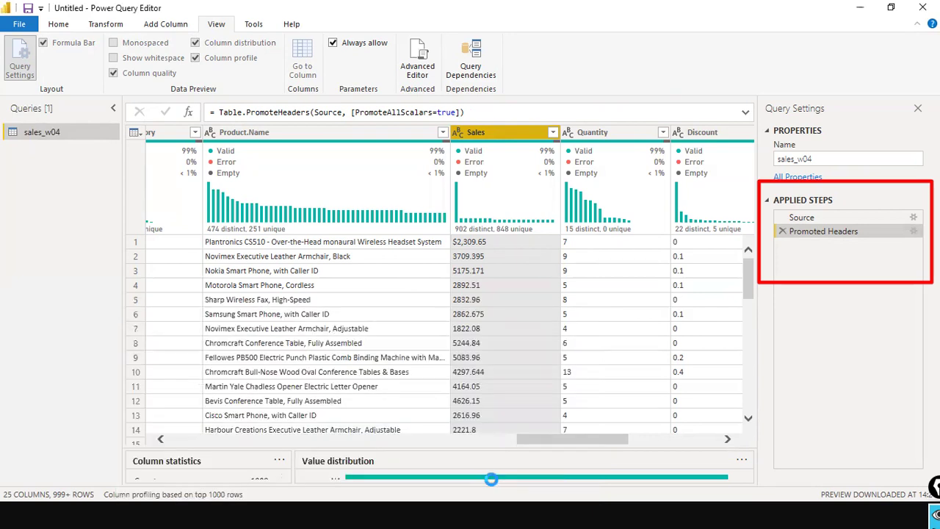
left_click(459, 133)
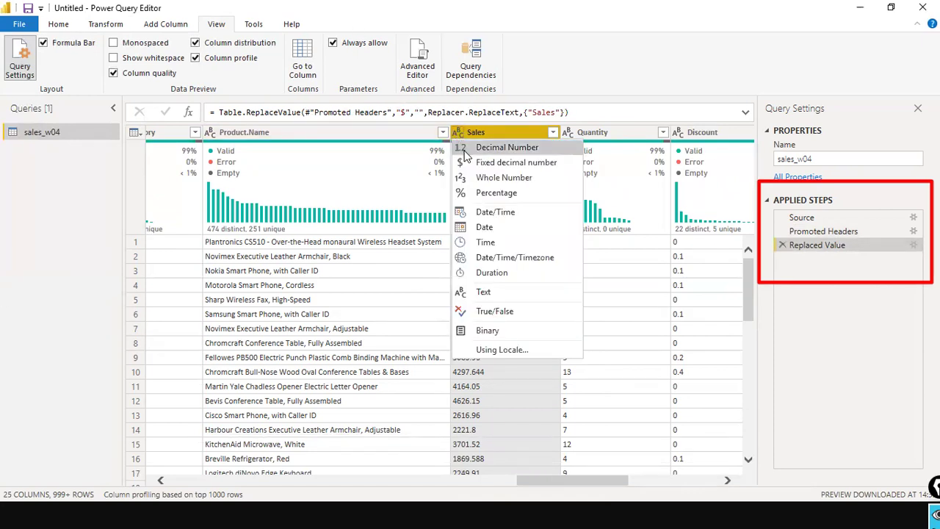
left_click(464, 150)
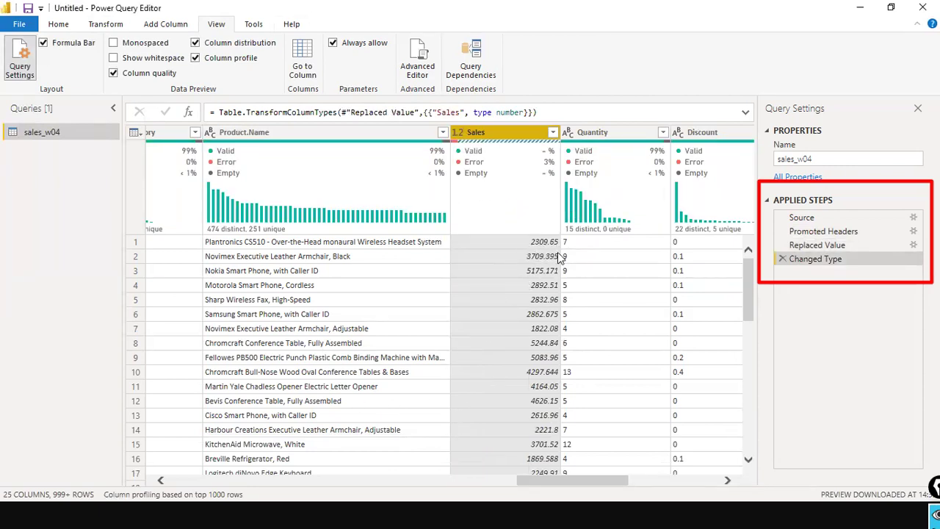
scroll(502, 304, "down", 4)
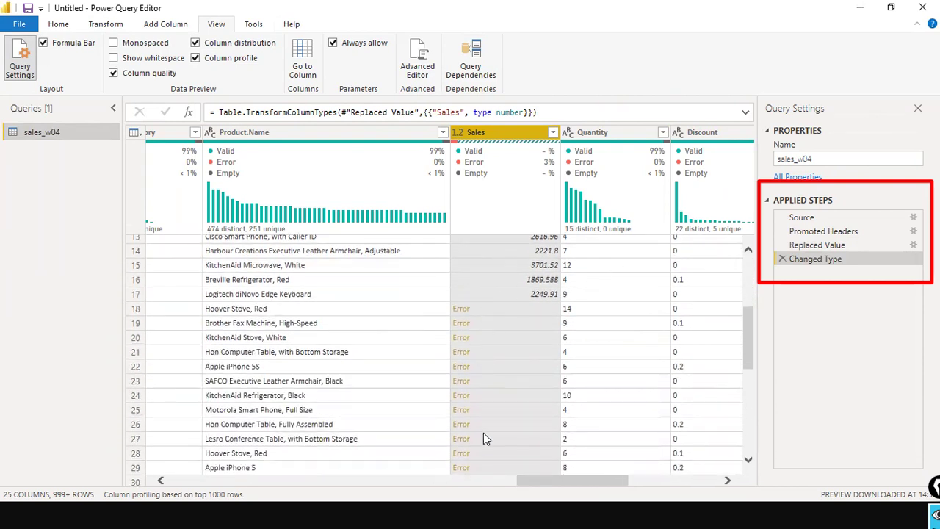
left_click(783, 258)
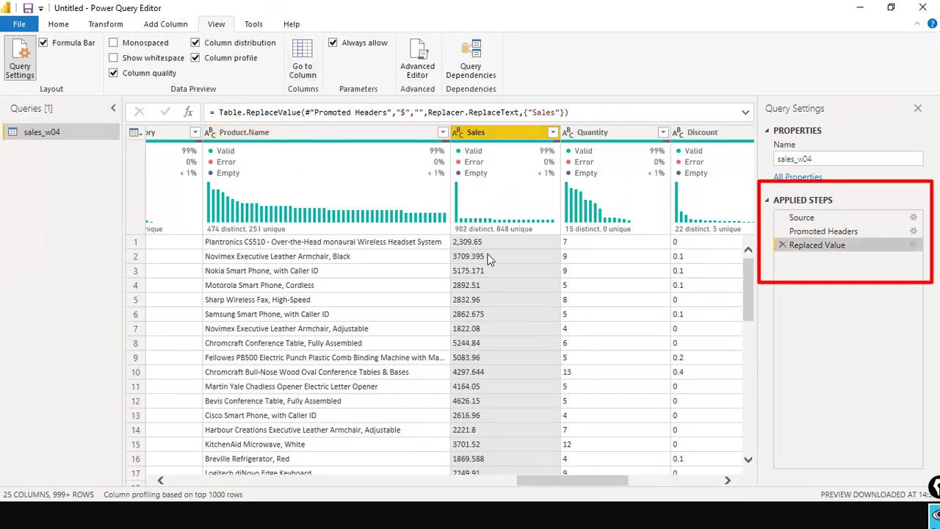
scroll(504, 289, "down", 2)
scroll(504, 289, "down", 6)
scroll(504, 292, "up", 2)
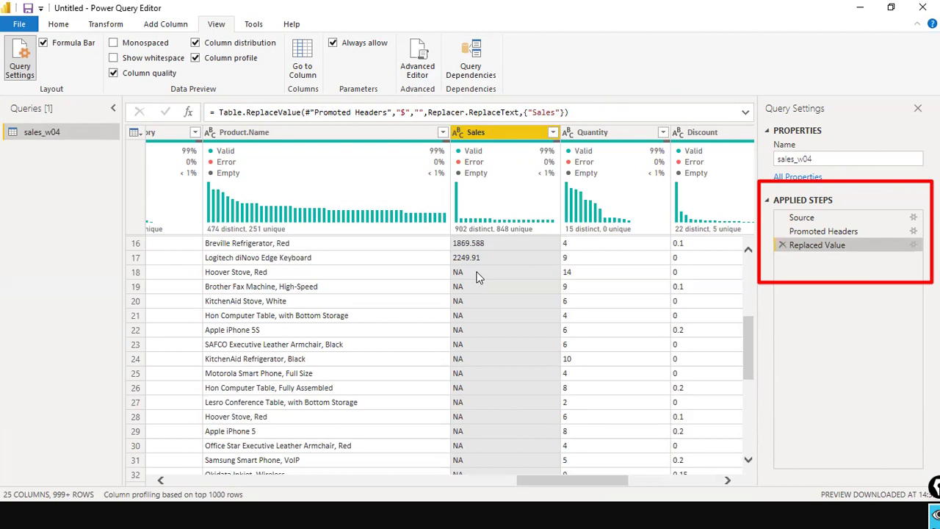
- Replace every NA with 0 in the Sales column
right_click(500, 136)
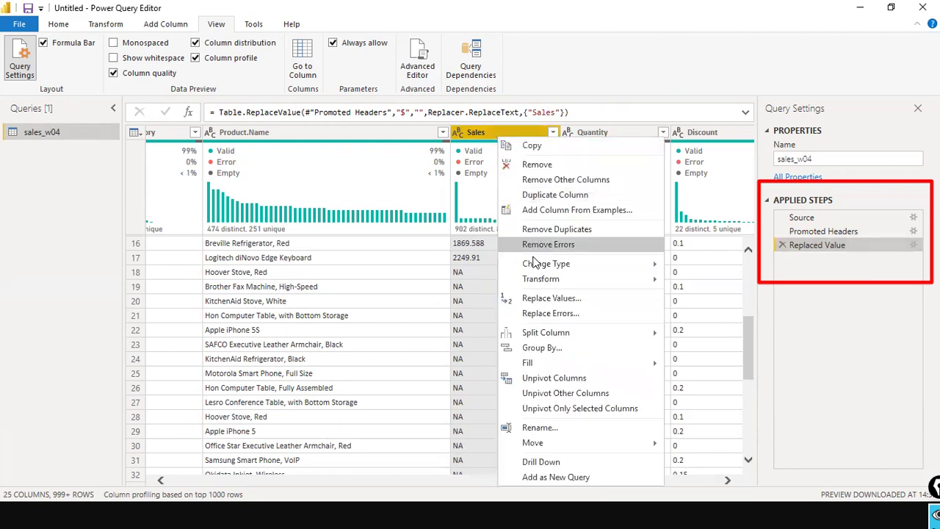
left_click(530, 297)
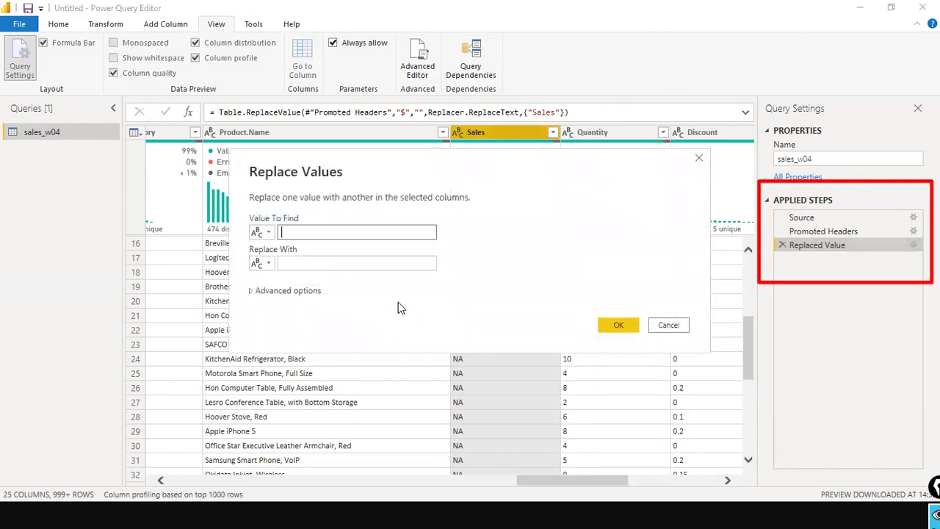
type("NA")
key("Tab")
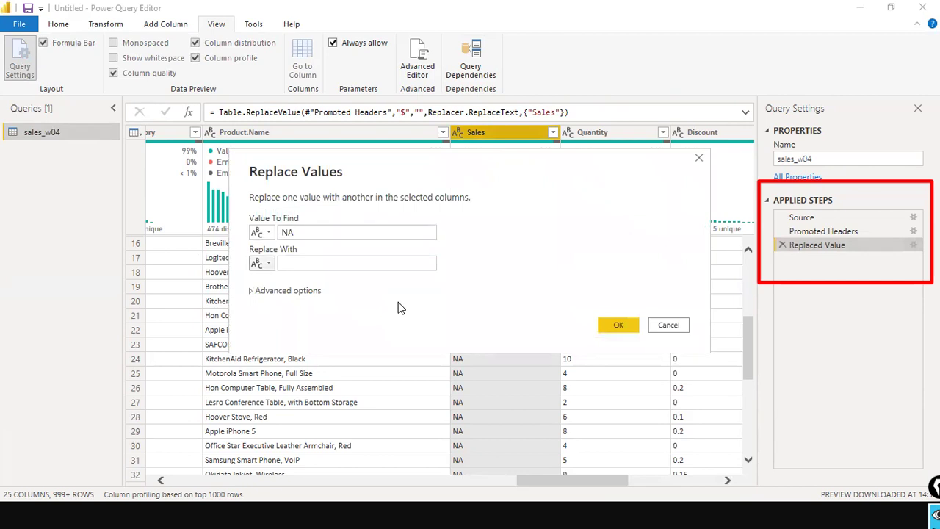
left_click(330, 263)
type("0")
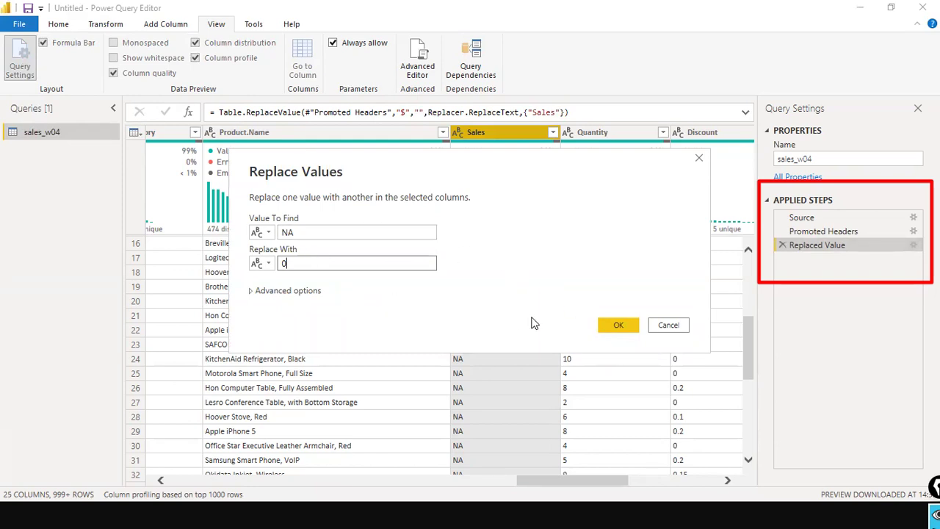
left_click(611, 325)
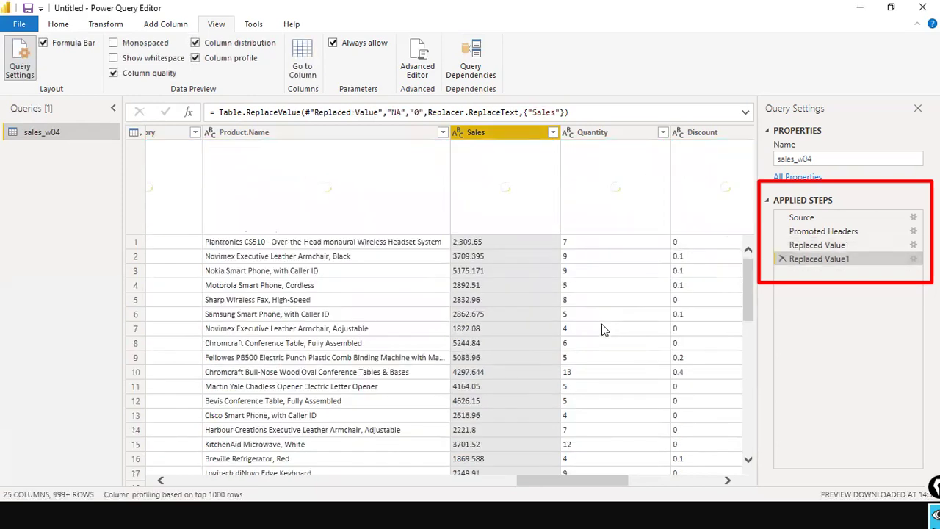
- Scroll through the Sales rows and inspect the column's quality options
scroll(546, 321, "down", 15)
scroll(545, 323, "up", 17)
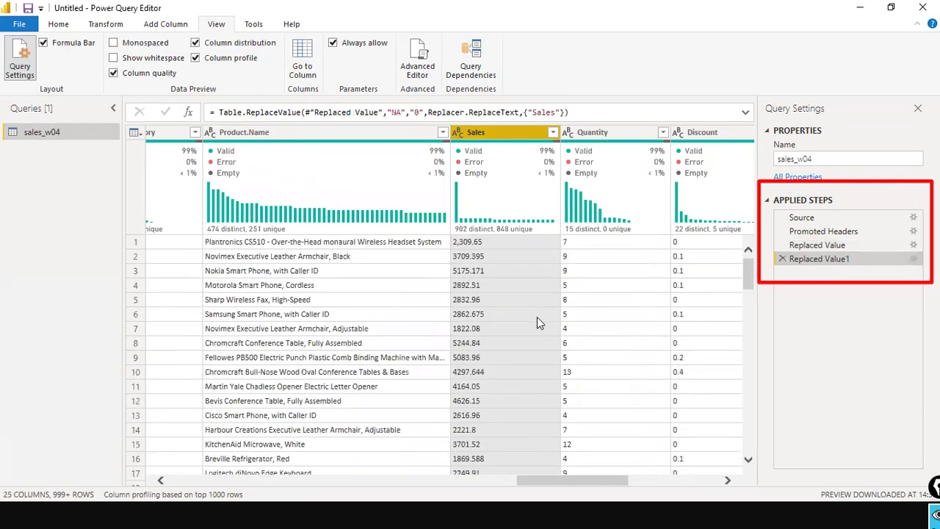
mouse_move(552, 180)
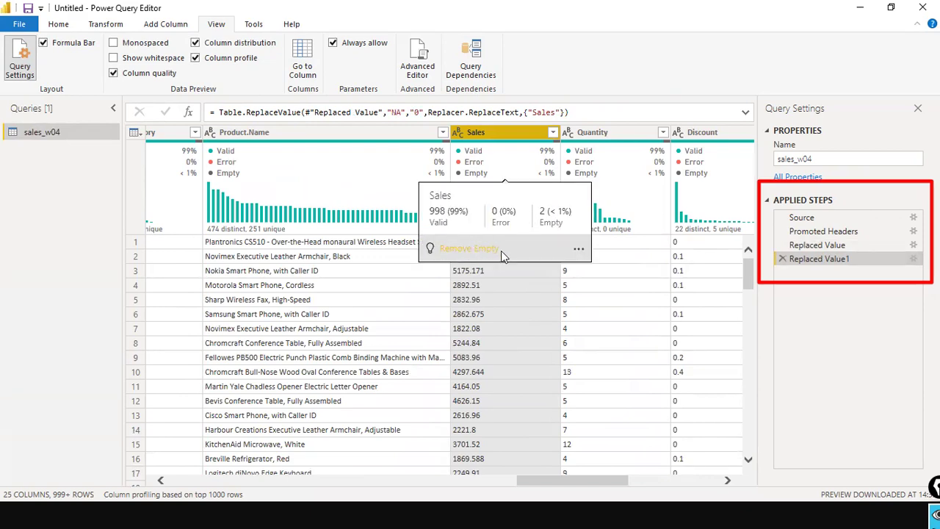
scroll(526, 328, "down", 20)
scroll(526, 327, "down", 20)
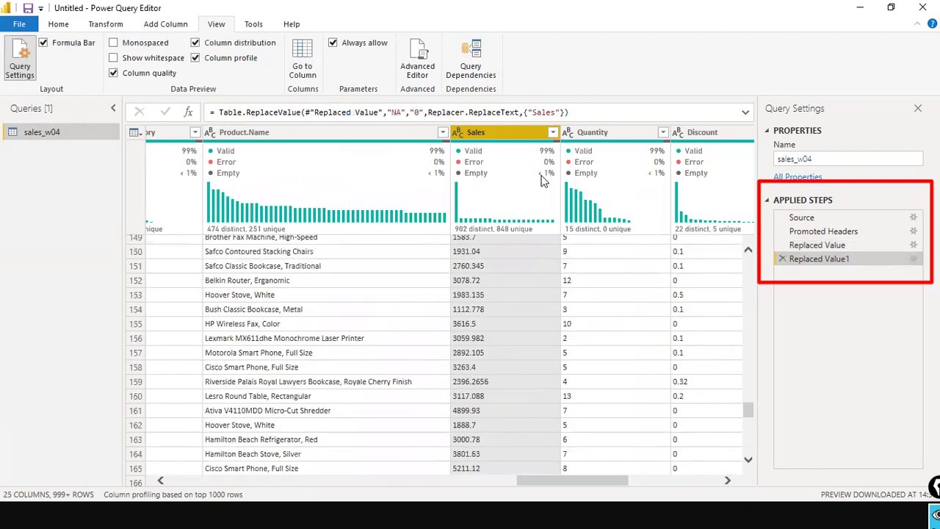
mouse_move(488, 180)
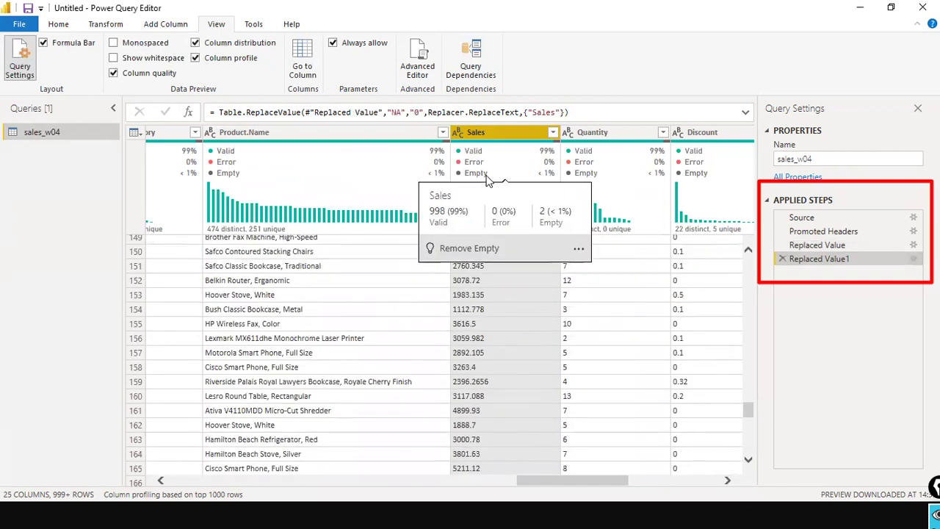
left_click(579, 250)
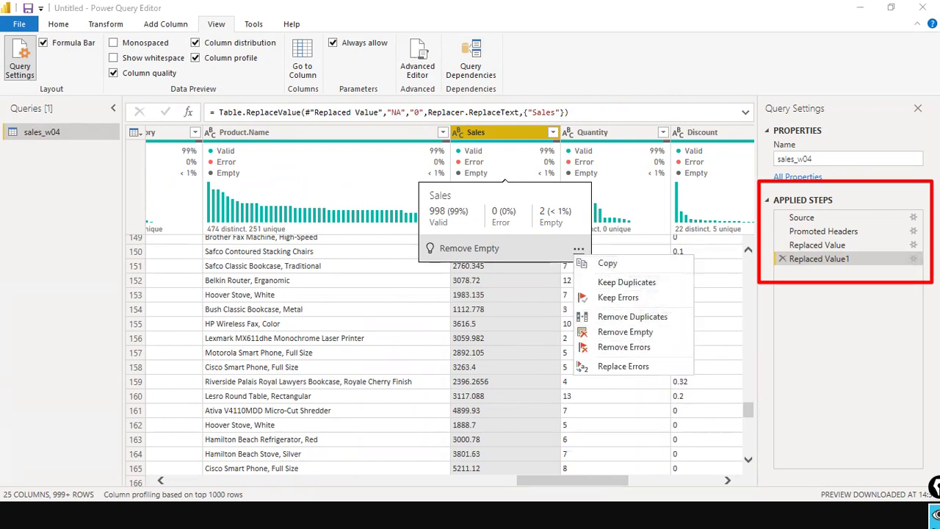
left_click(887, 363)
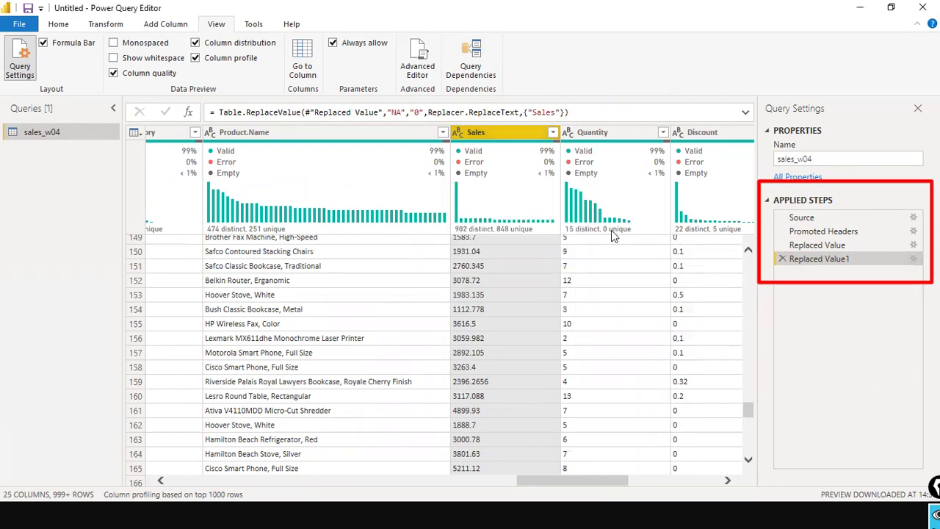
- Open and dismiss the Sales column menu, then scroll back up to check the zeros
right_click(482, 132)
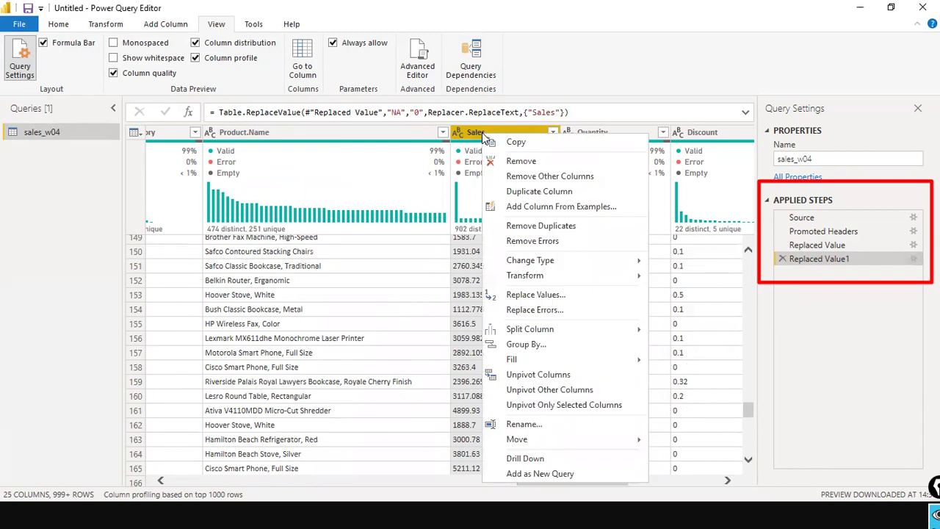
left_click(840, 389)
scroll(545, 265, "up", 12)
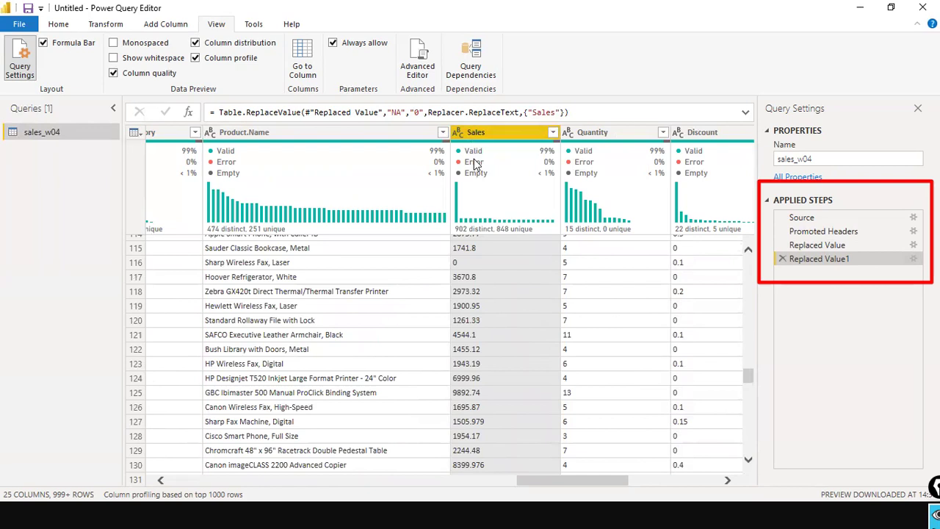
scroll(507, 330, "up", 7)
scroll(513, 376, "up", 20)
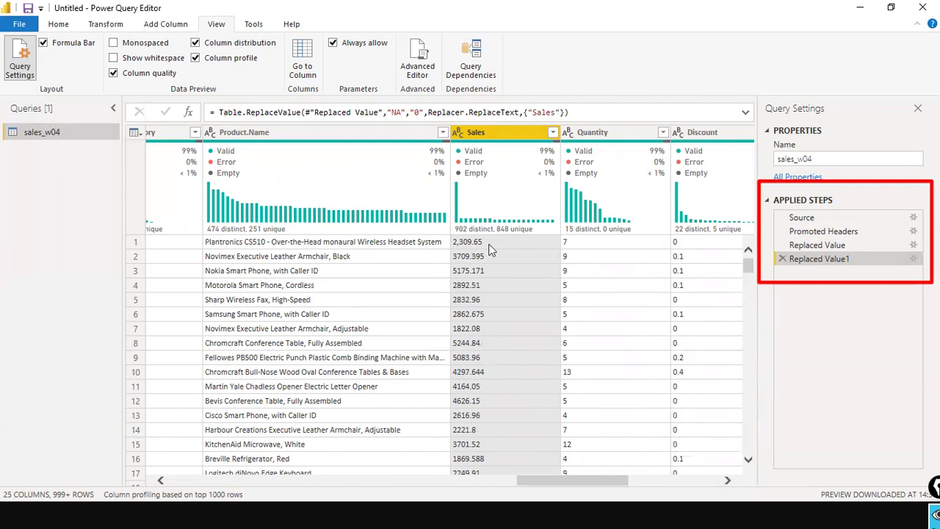
scroll(491, 261, "down", 8)
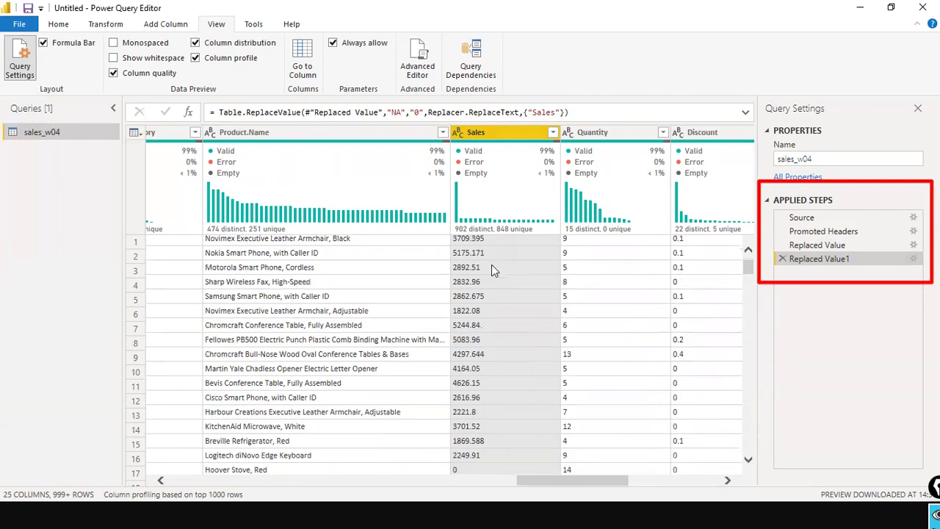
scroll(492, 274, "up", 3)
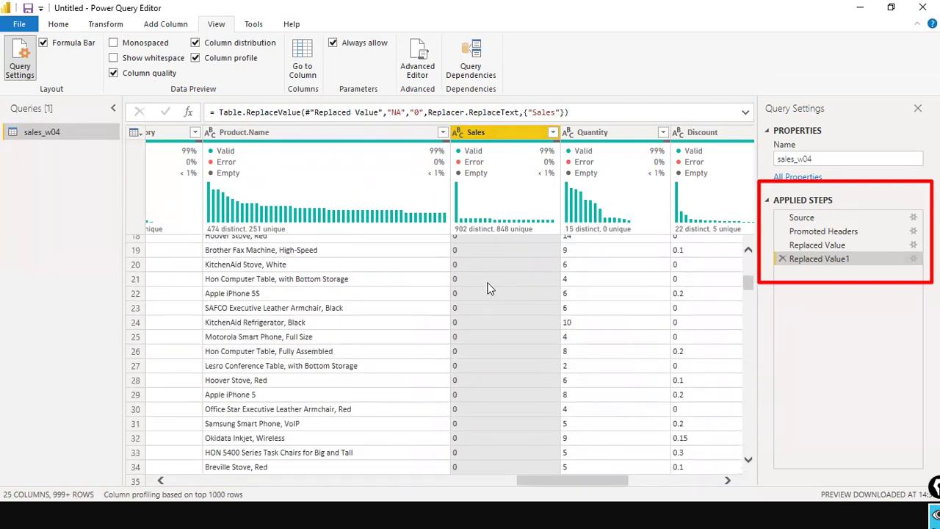
scroll(486, 292, "up", 6)
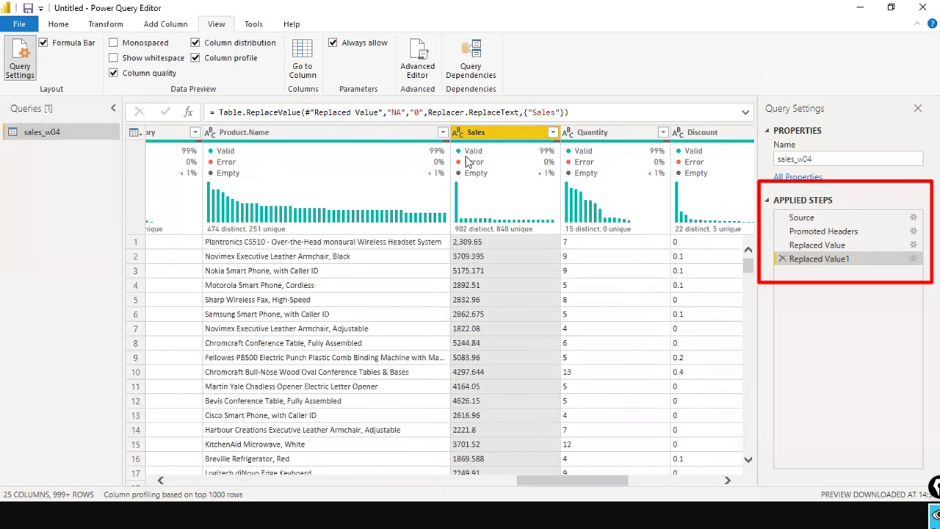
- Change the Sales column type to Decimal Number and review the converted values
left_click(457, 133)
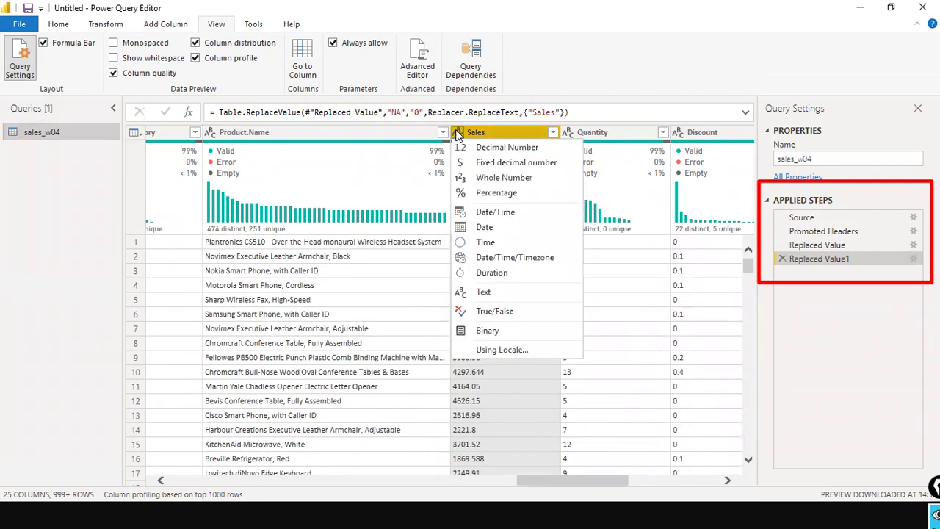
left_click(505, 149)
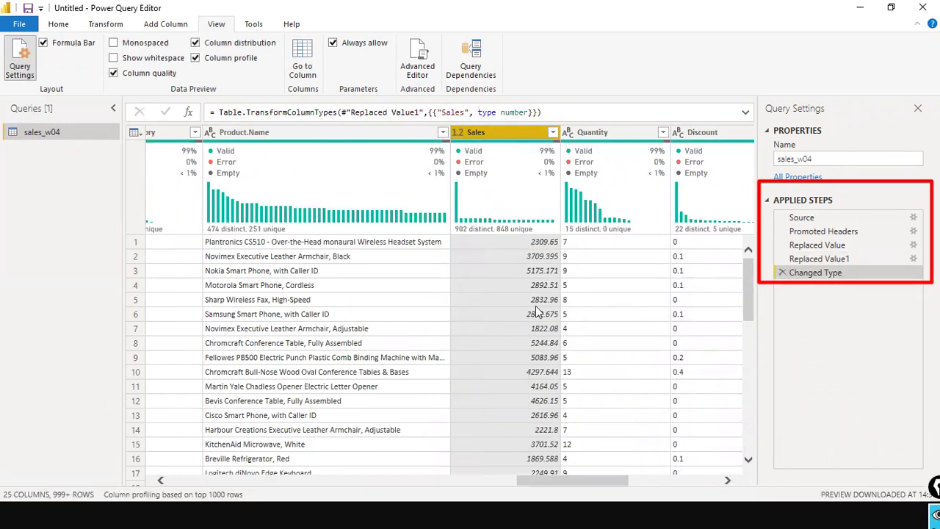
scroll(535, 309, "down", 7)
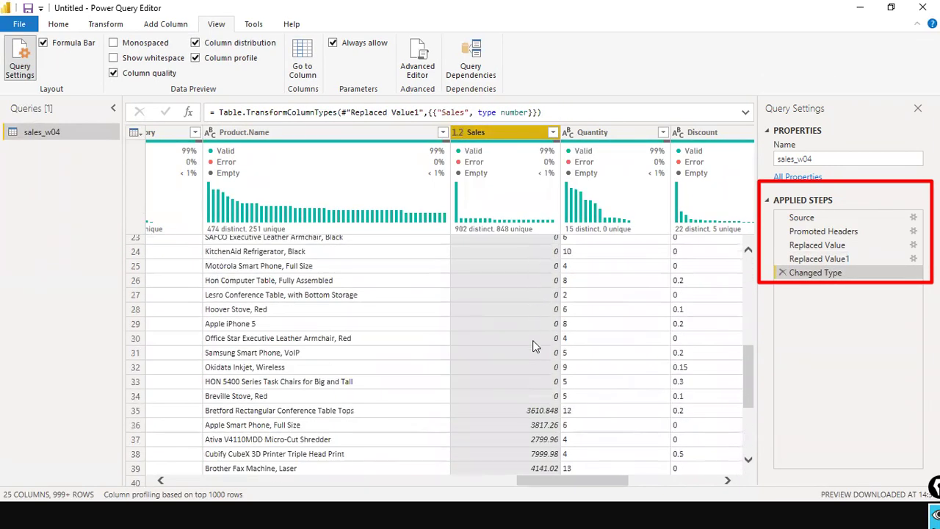
scroll(529, 334, "up", 7)
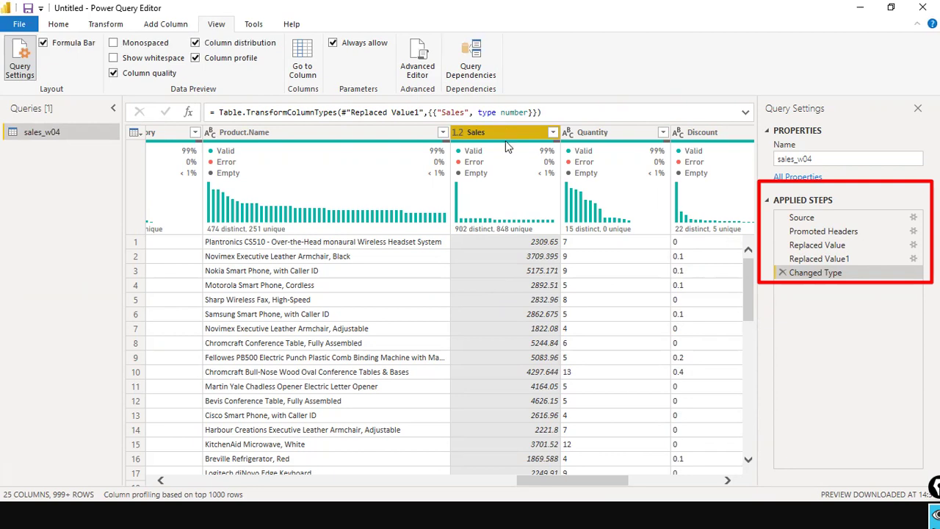
mouse_move(525, 228)
scroll(525, 245, "down", 16)
scroll(524, 246, "up", 4)
scroll(524, 245, "up", 12)
scroll(520, 251, "down", 5)
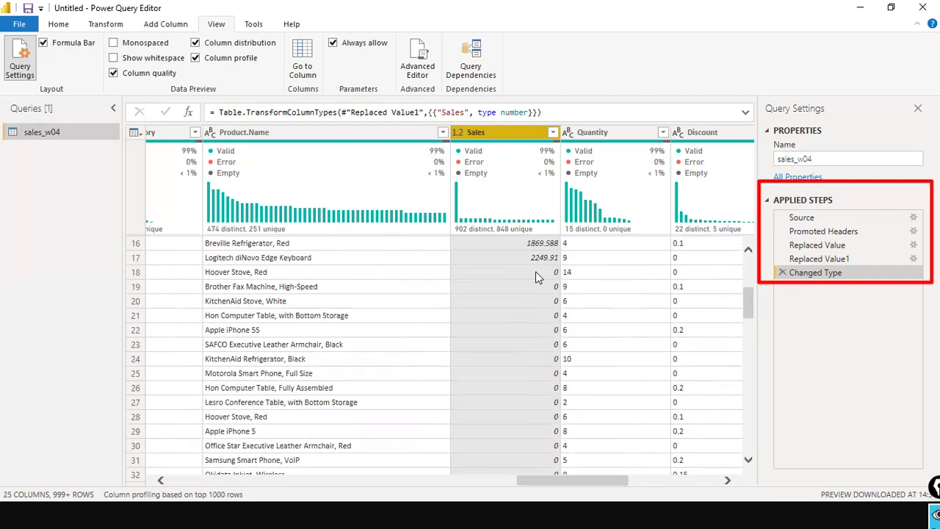
scroll(535, 271, "up", 5)
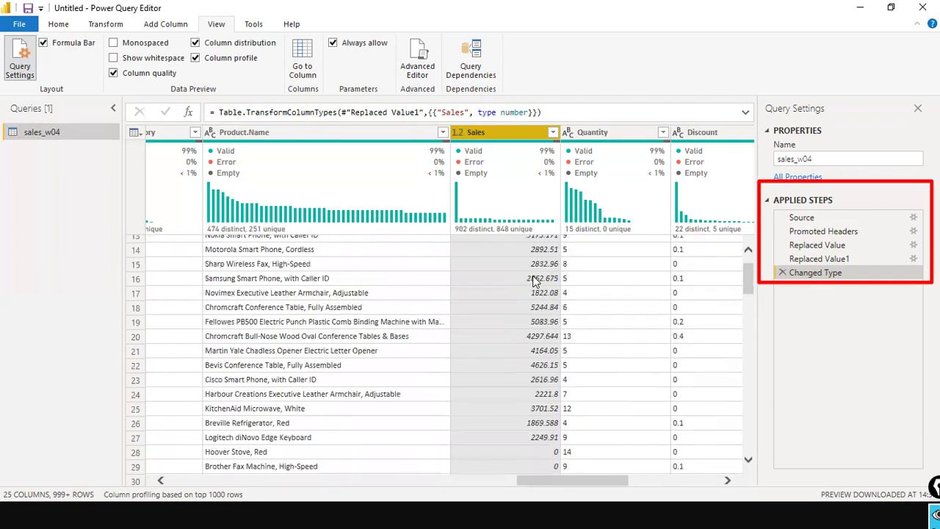
- Recheck the Sales type choices, leaving Decimal Number, and scroll through the values again
left_click(457, 132)
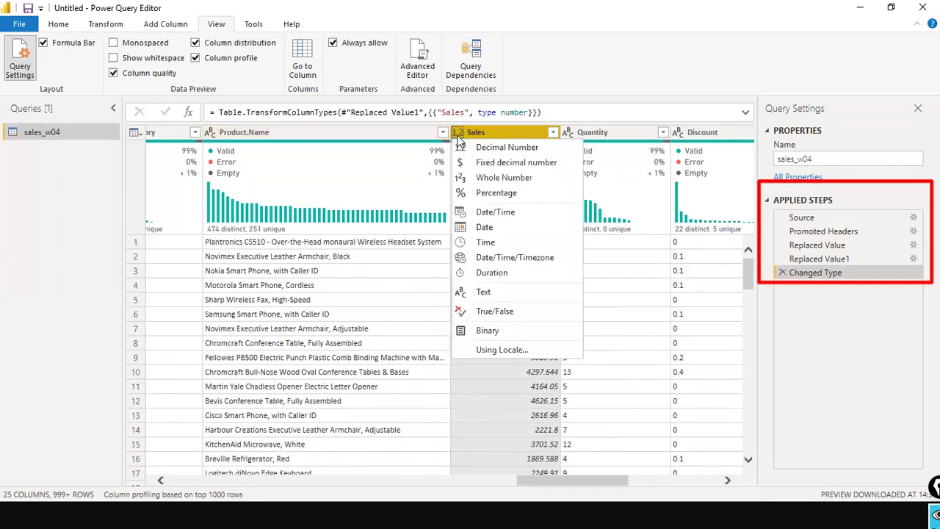
left_click(527, 149)
mouse_move(463, 154)
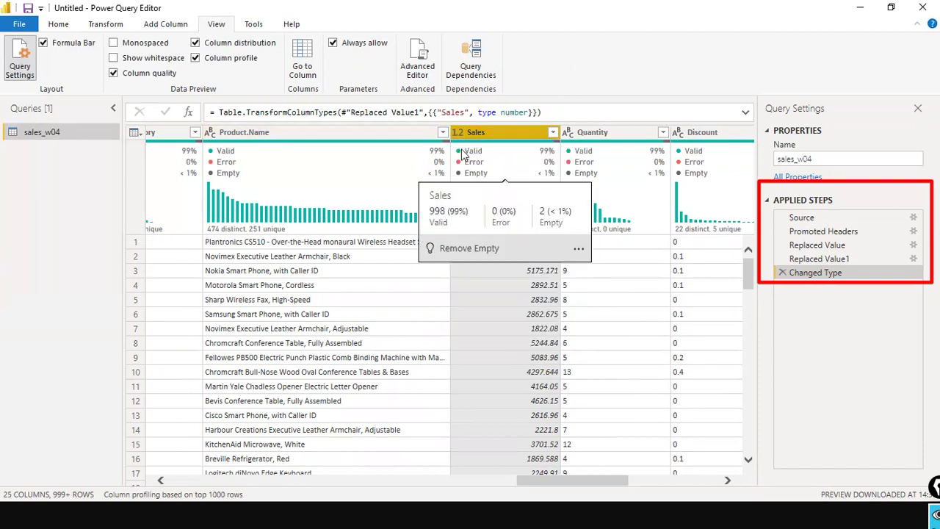
scroll(499, 304, "down", 4)
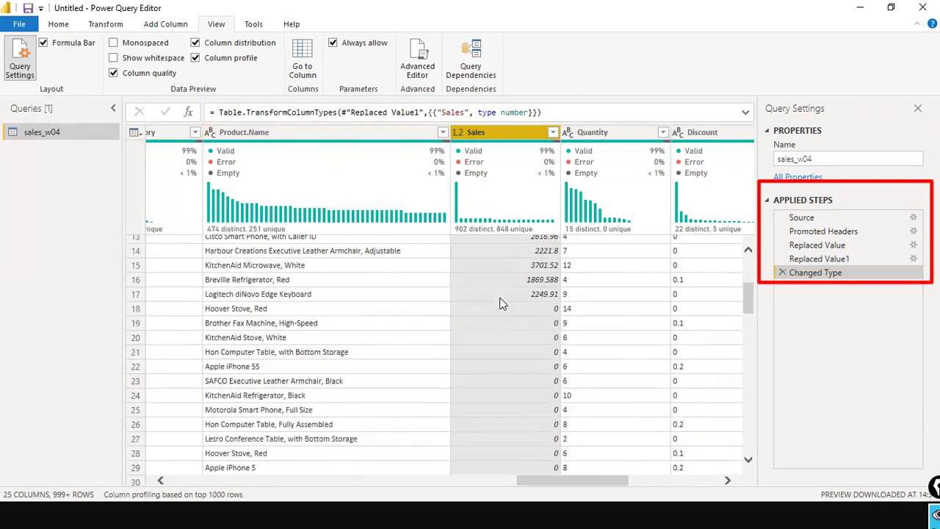
scroll(499, 304, "down", 5)
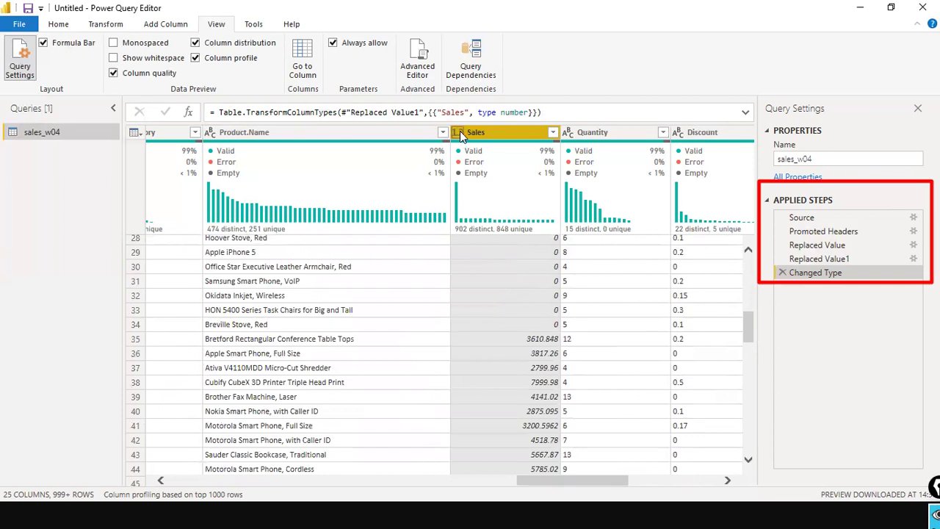
mouse_move(486, 229)
scroll(525, 441, "up", 5)
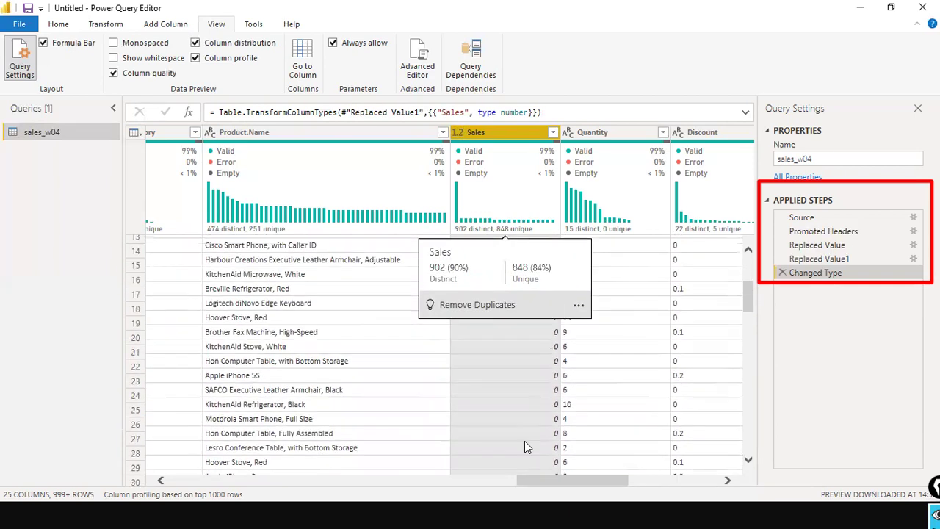
scroll(524, 442, "up", 4)
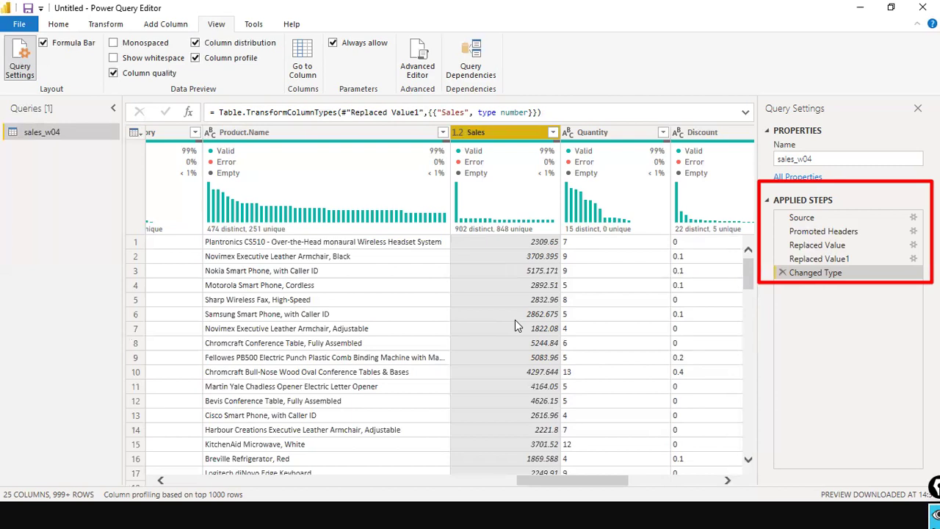
- Scroll the grid back to the first columns, select Ship_Mode, then bring up Order_Date's type choices
left_click(922, 7)
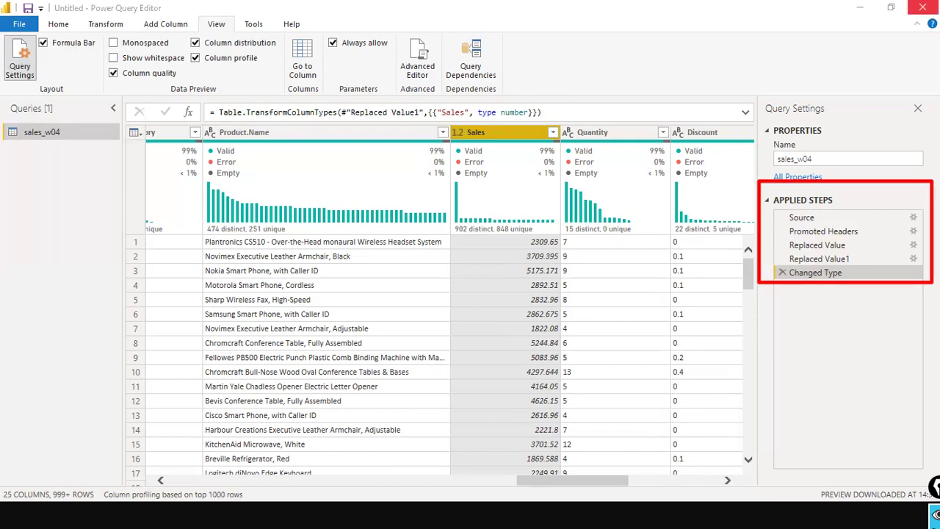
left_click(285, 480)
left_click_drag(290, 481, 187, 477)
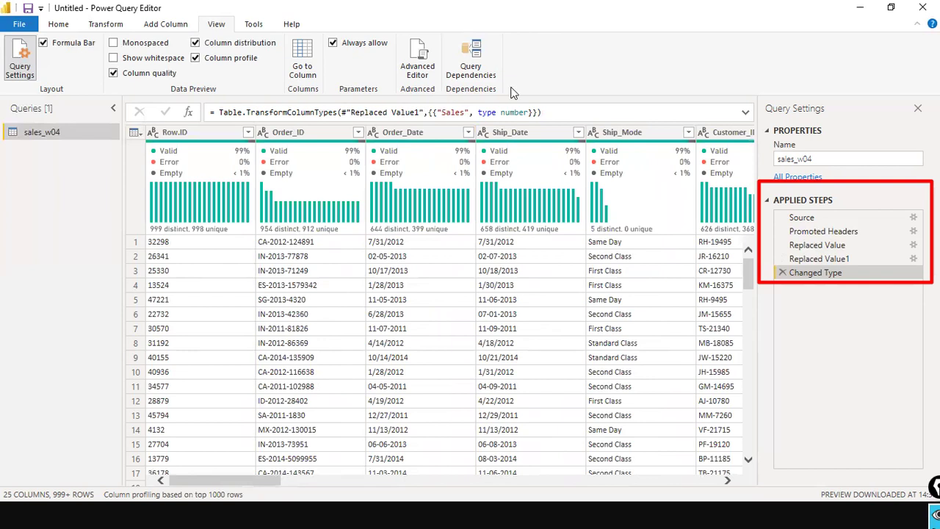
left_click(616, 132)
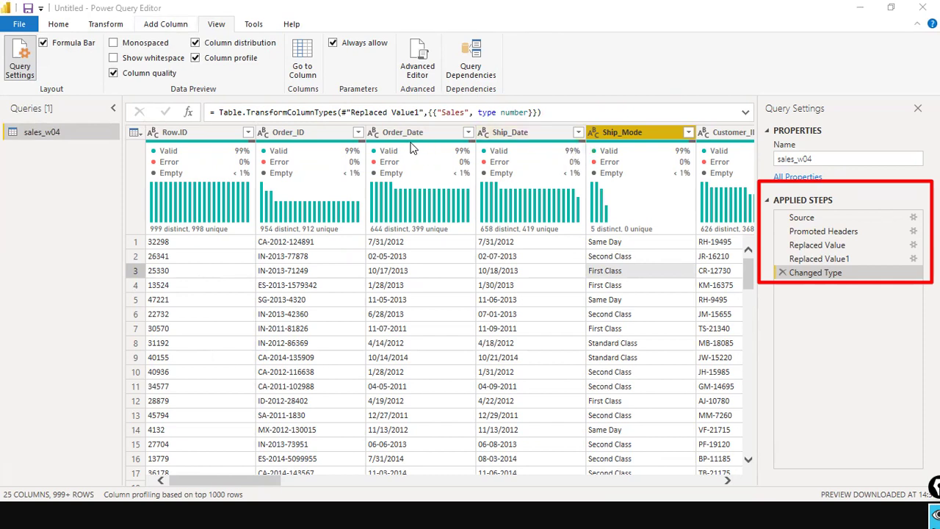
mouse_move(369, 147)
left_click(372, 133)
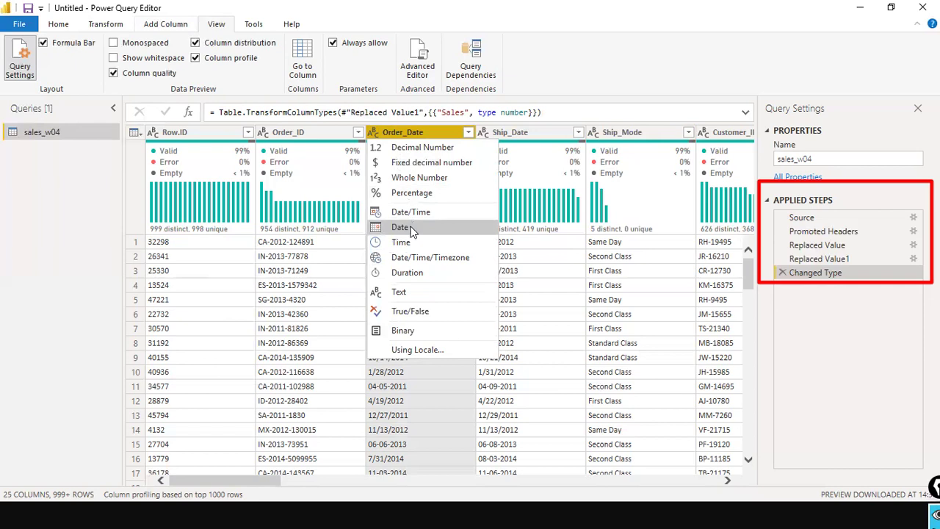
left_click(408, 127)
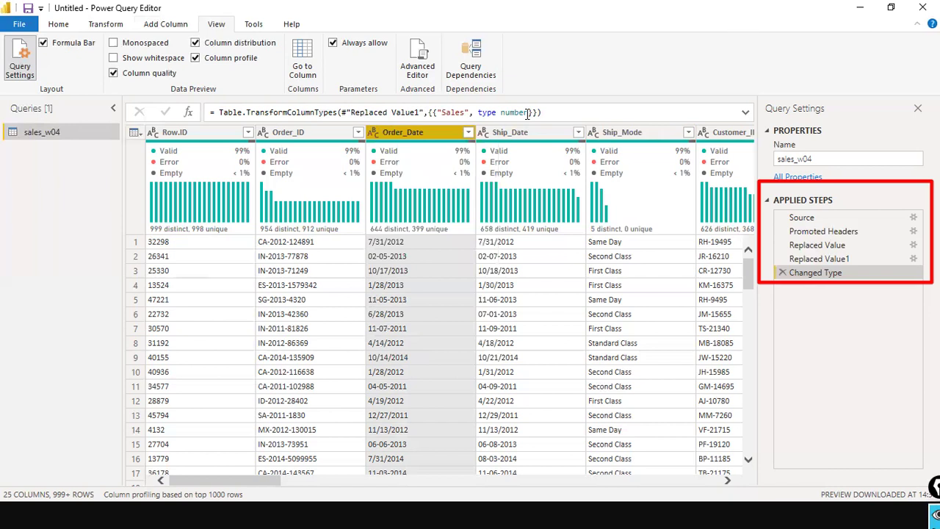
left_click(375, 134)
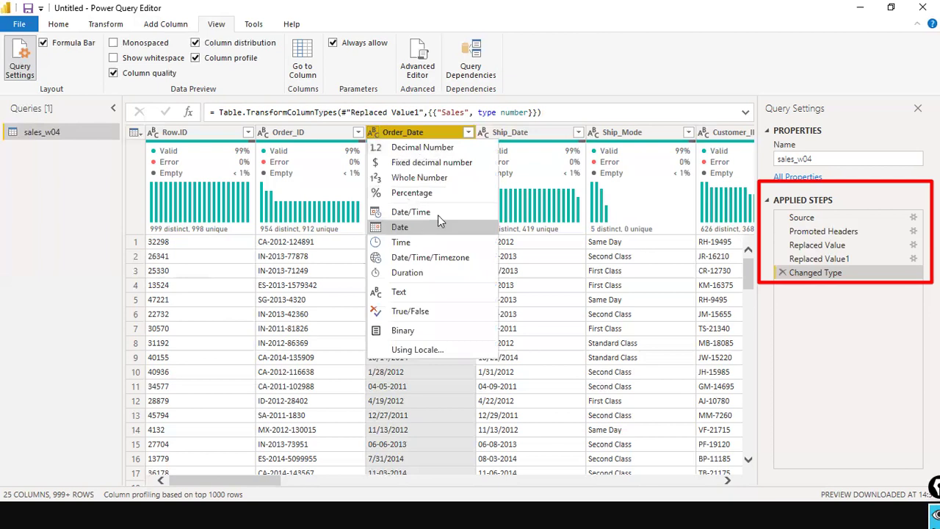
key("Escape")
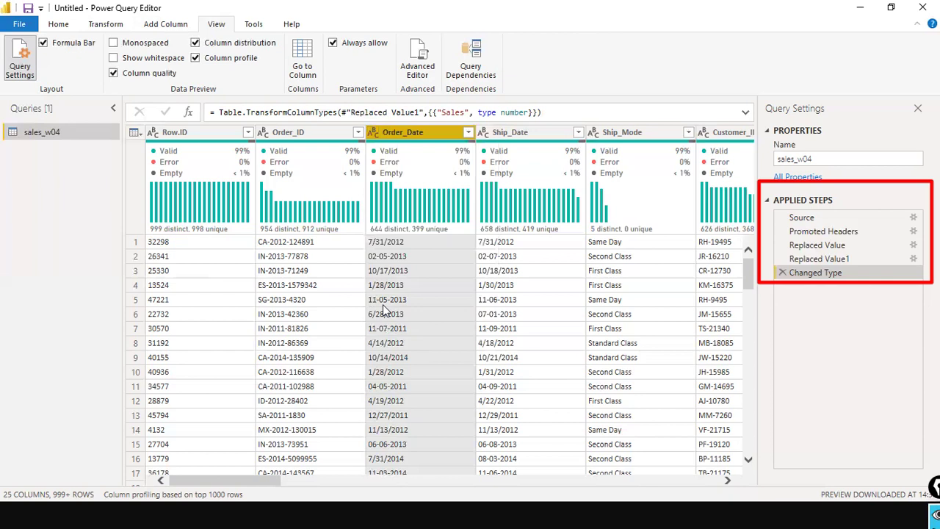
left_click(374, 132)
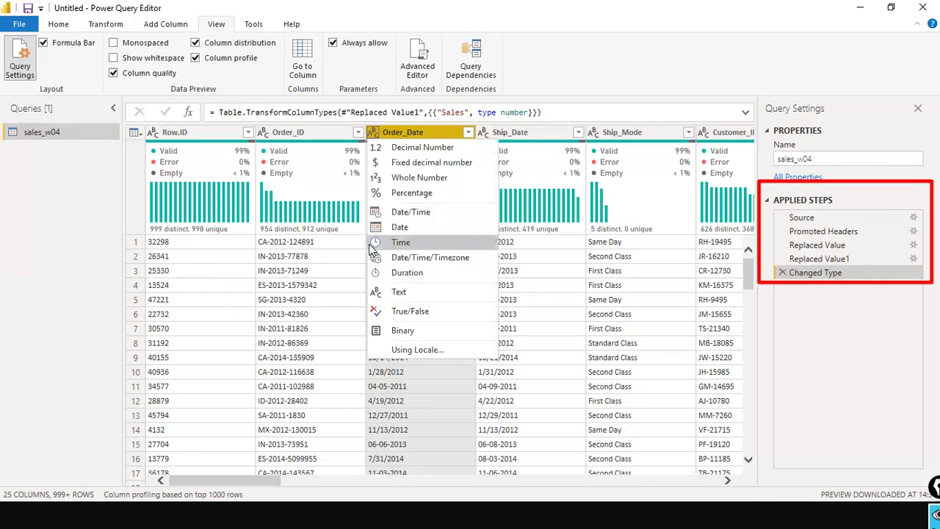
key("Escape")
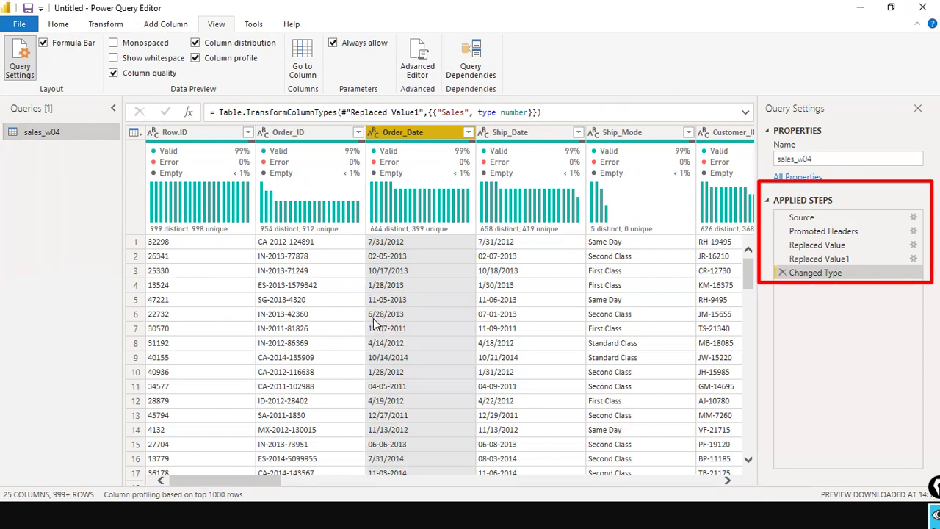
scroll(409, 288, "down", 5)
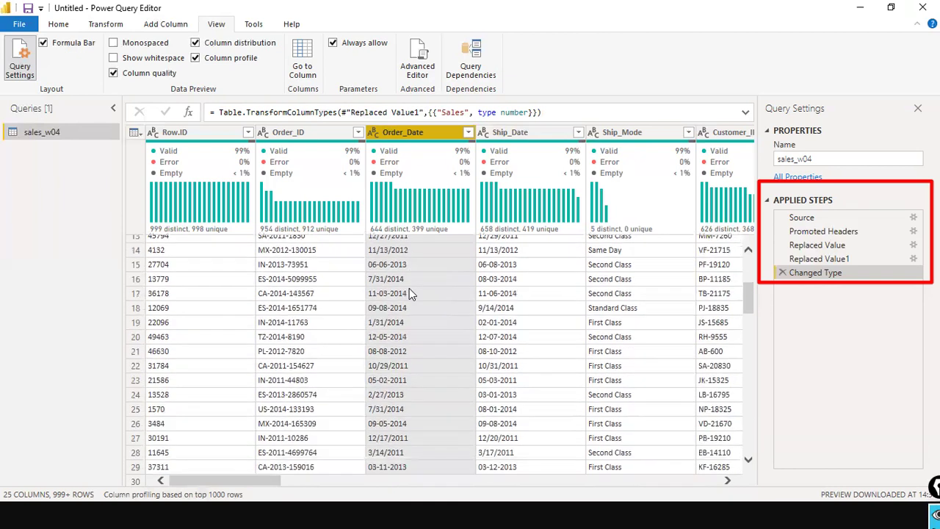
scroll(409, 288, "up", 5)
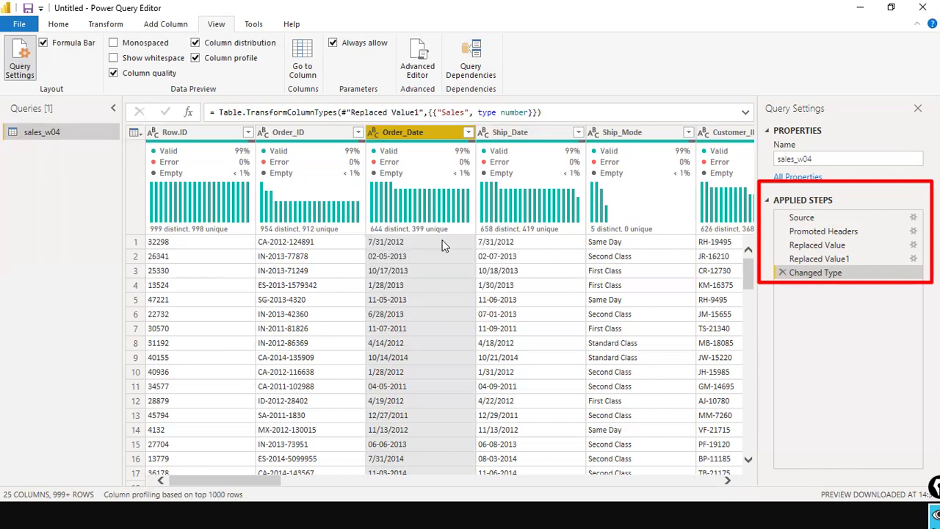
mouse_move(403, 230)
left_click(372, 132)
left_click(806, 364)
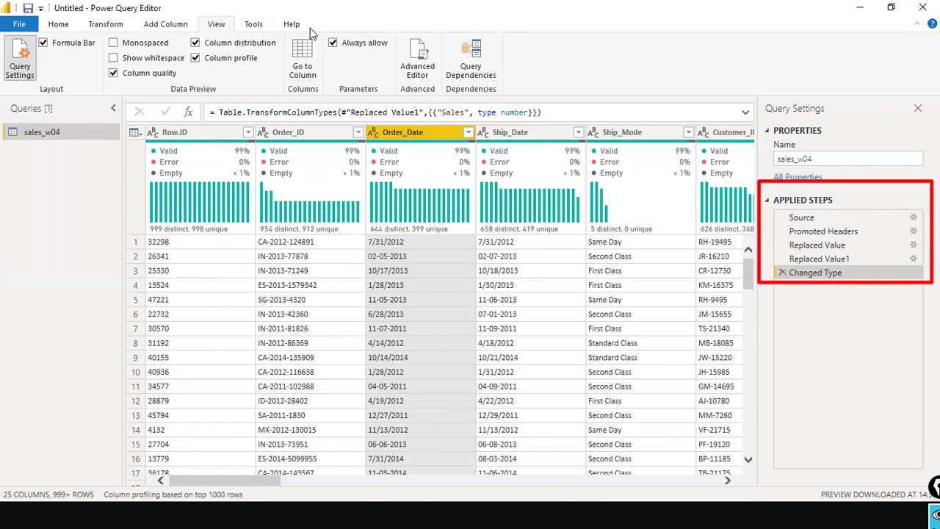
- Replace every '-' with '/' in the Order_Date column
right_click(404, 129)
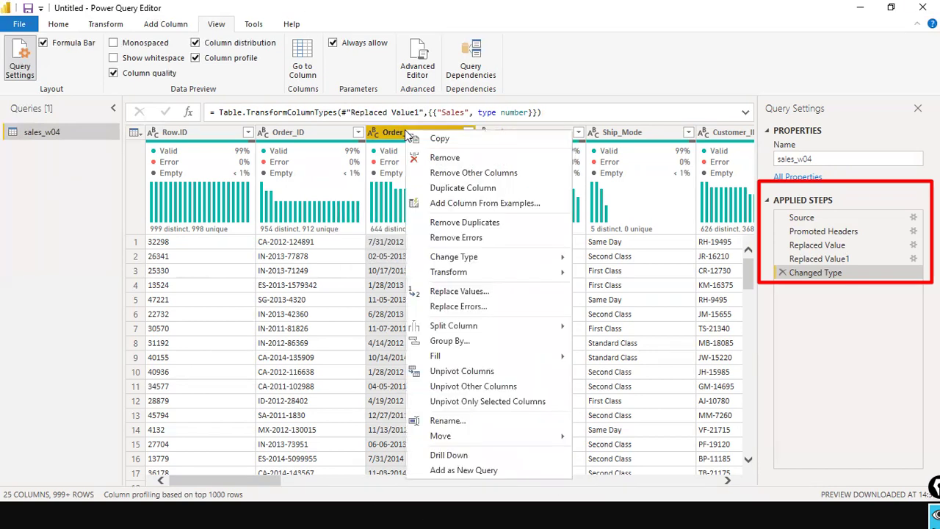
left_click(470, 291)
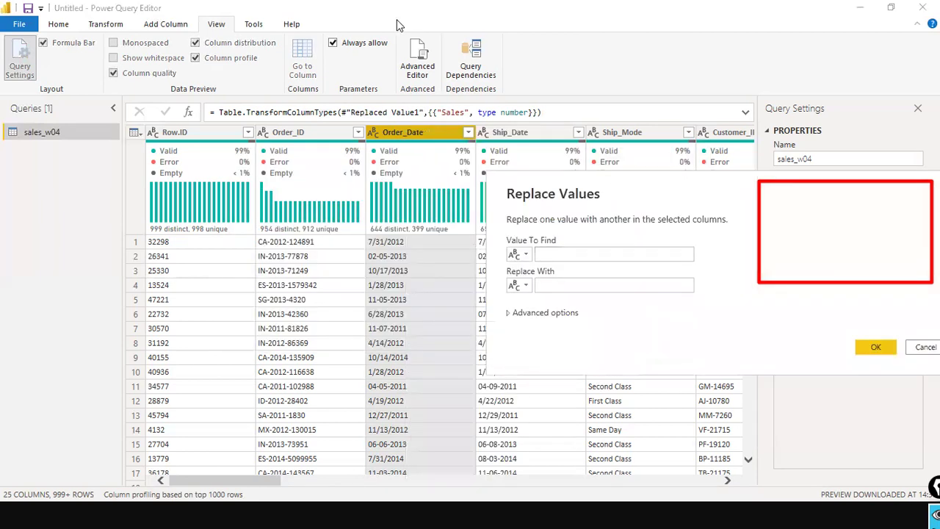
left_click(550, 253)
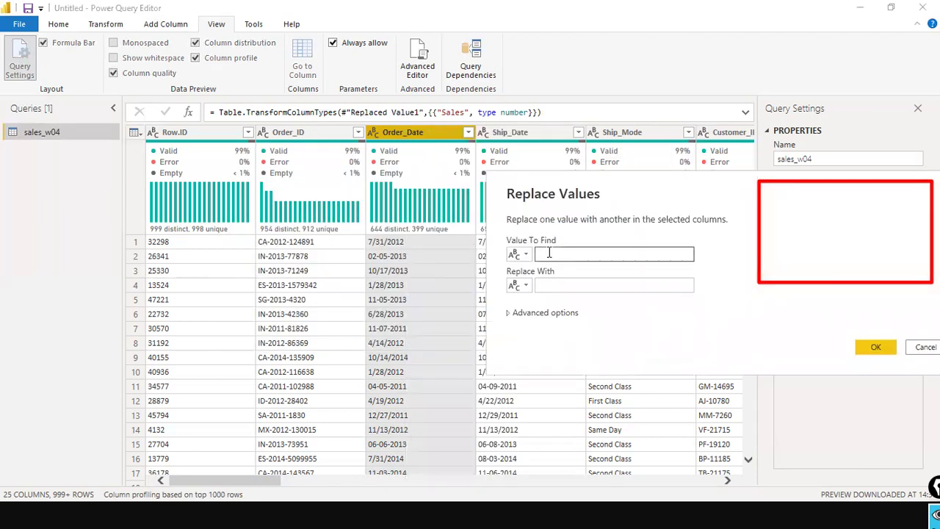
type("-")
left_click(586, 284)
type("/")
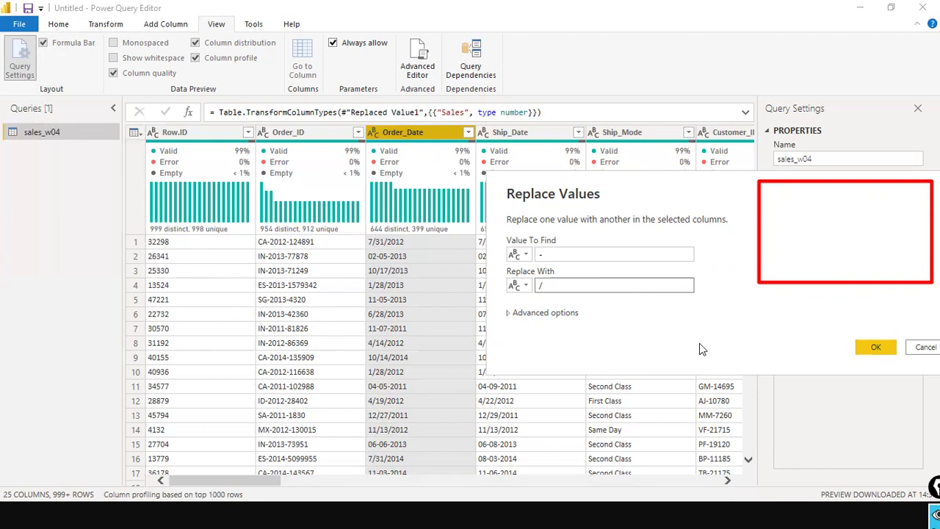
left_click(644, 257)
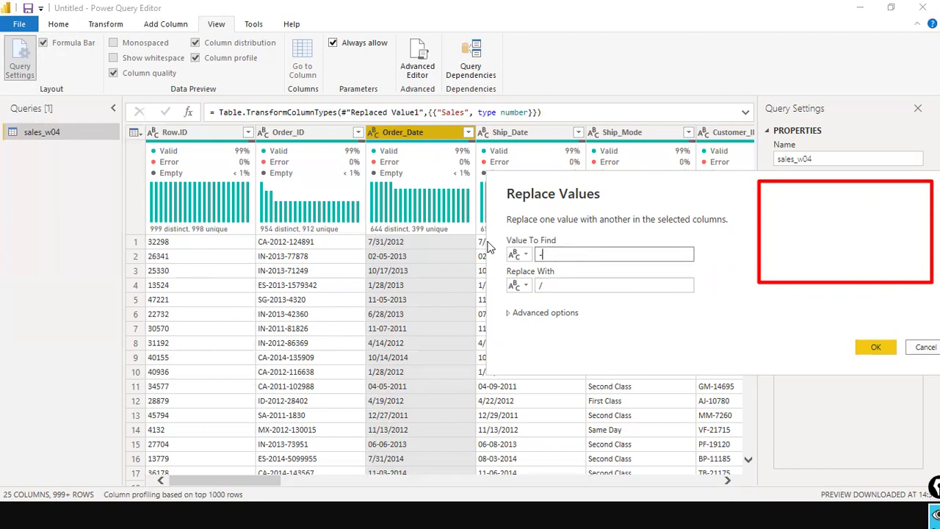
left_click(541, 286)
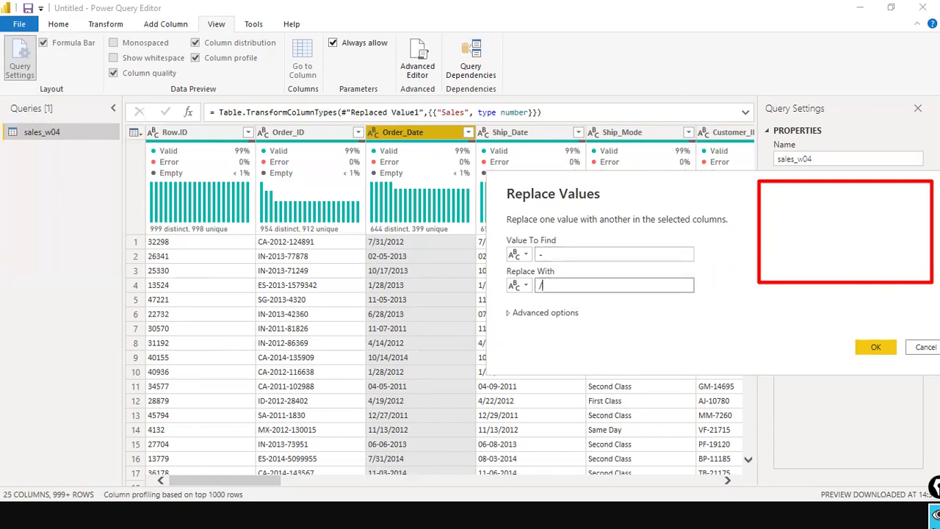
left_click(876, 348)
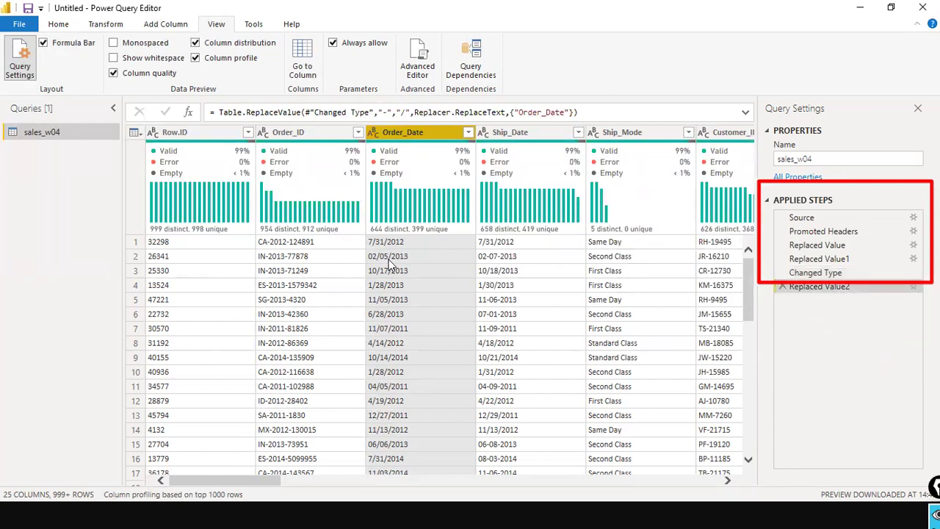
scroll(391, 258, "down", 8)
scroll(393, 259, "up", 8)
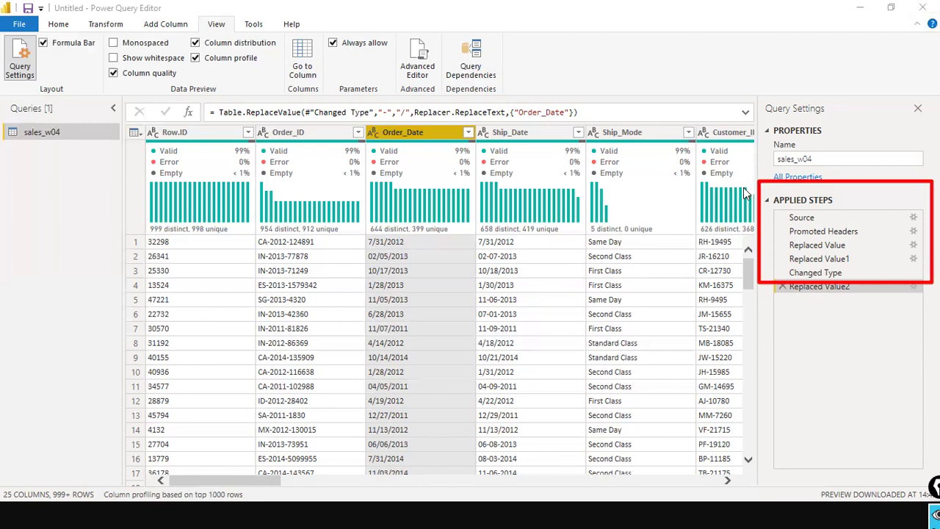
mouse_move(656, 174)
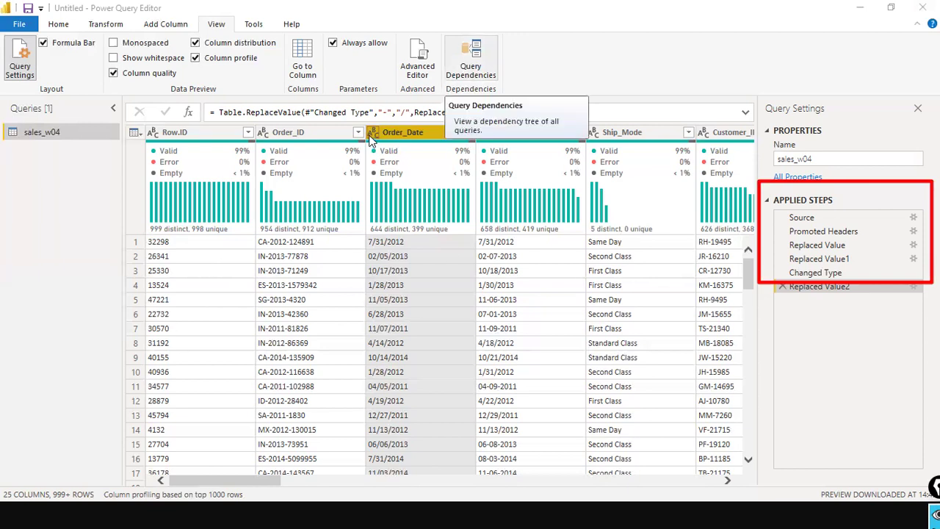
scroll(448, 309, "down", 5)
scroll(441, 320, "up", 5)
- Bring up the data type menu from the ABC icon on the Order_Date header
left_click(374, 133)
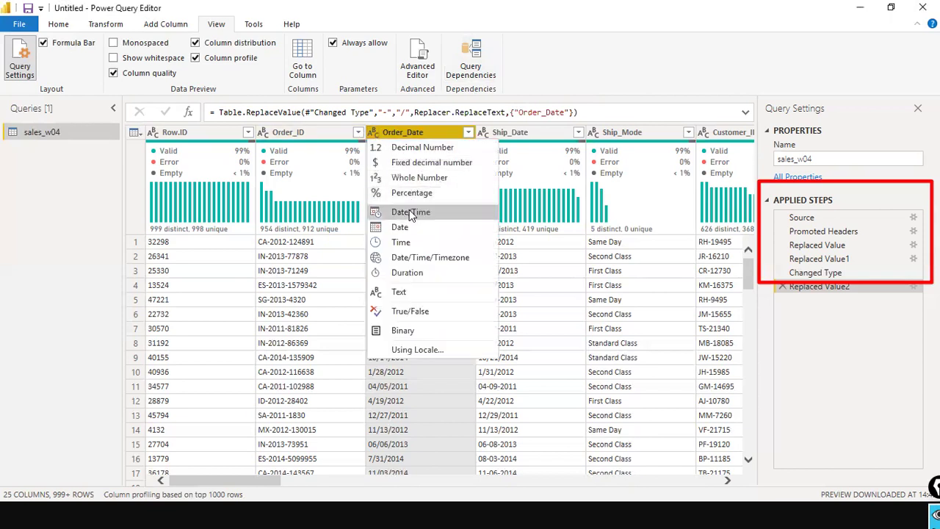
- Change Order_Date to Date using the English (United States) locale
left_click(404, 350)
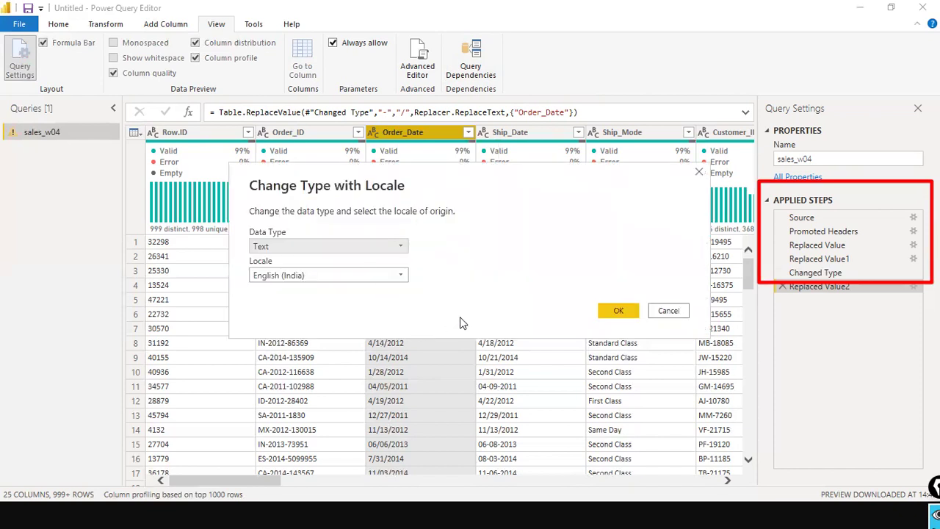
left_click(406, 250)
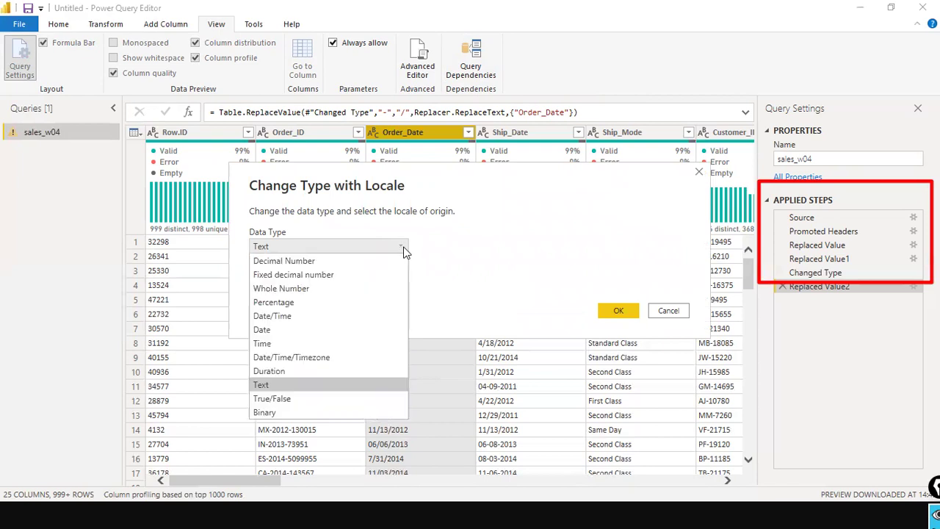
left_click(288, 327)
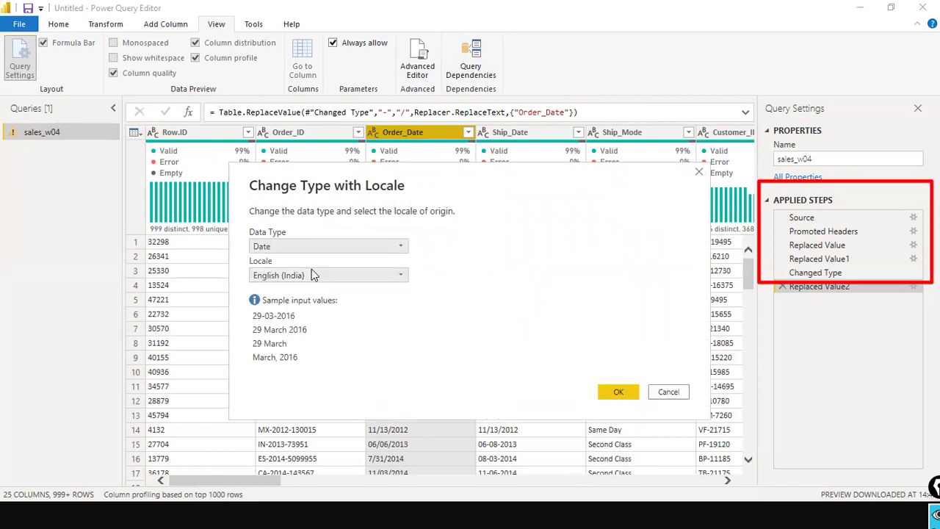
left_click(401, 276)
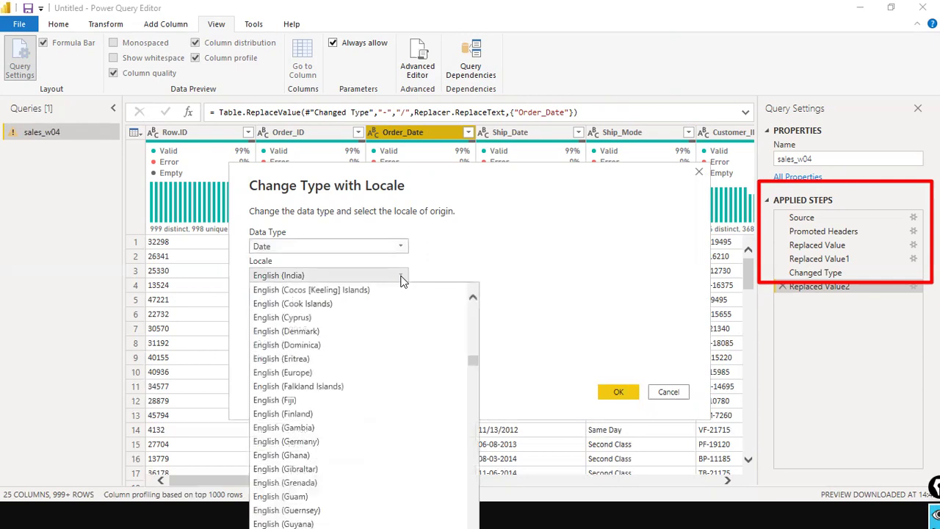
scroll(403, 355, "down", 10)
scroll(403, 356, "down", 12)
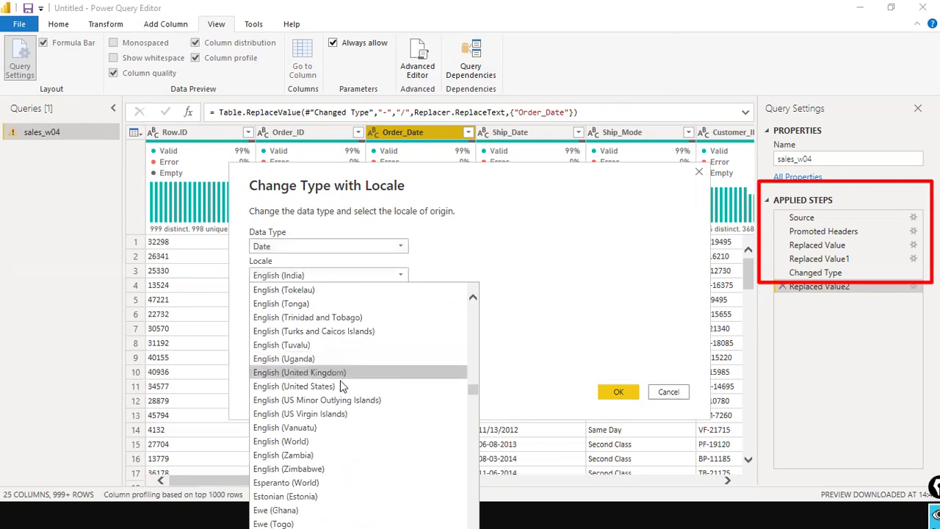
left_click(334, 388)
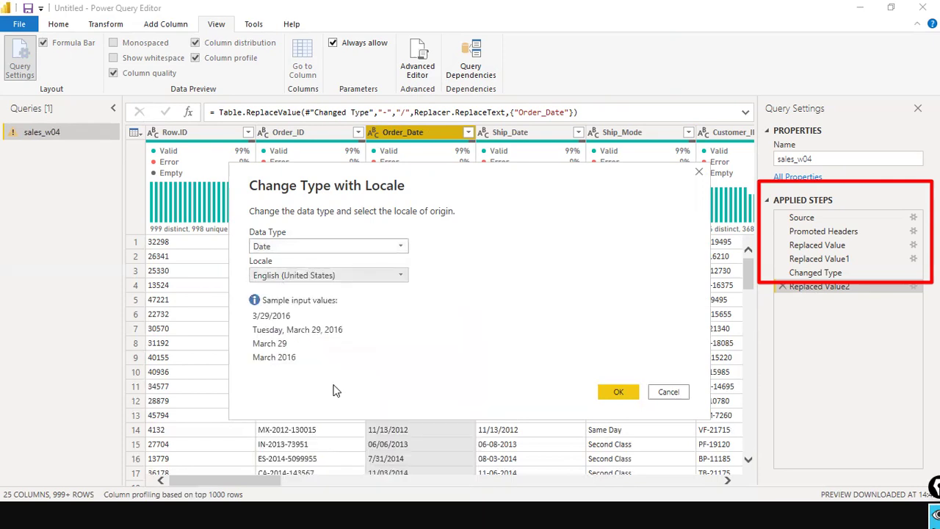
left_click(618, 392)
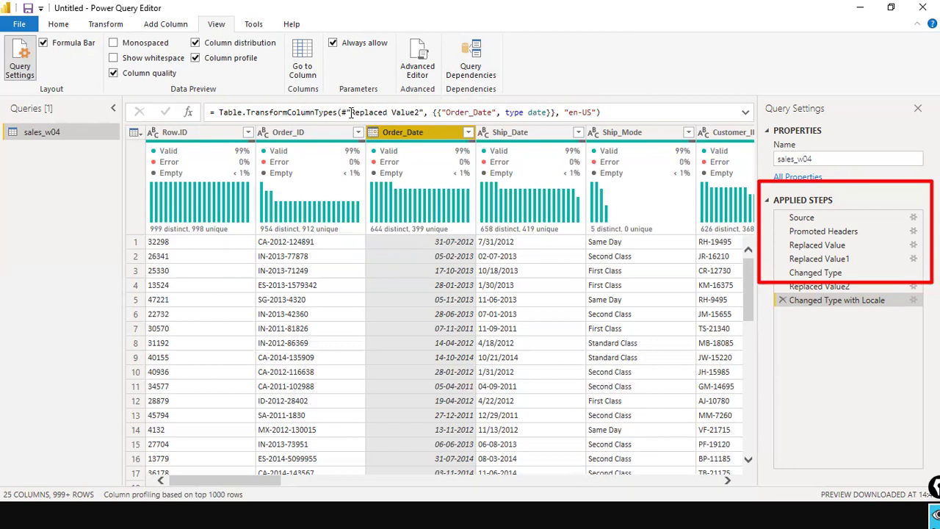
- Duplicate Order_Date into Order_Date - Copy and select the copy to show its statistics
right_click(413, 138)
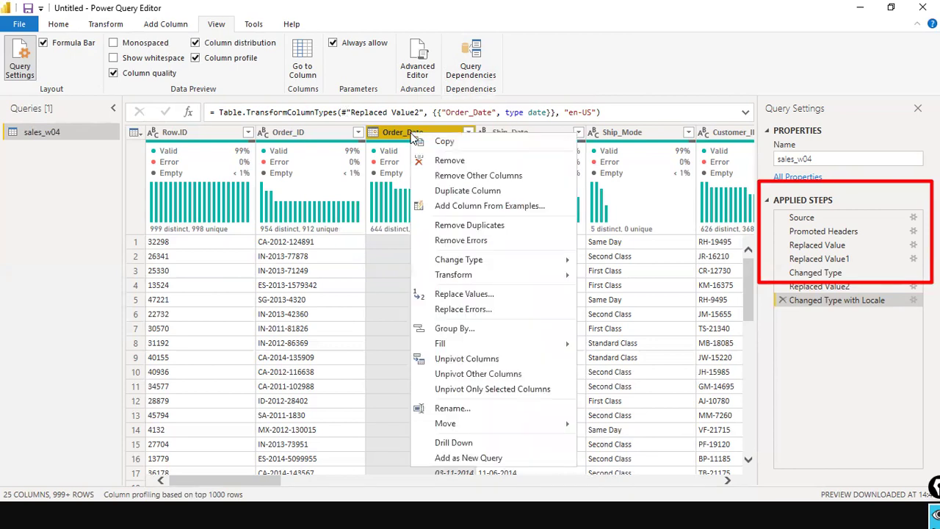
left_click(437, 191)
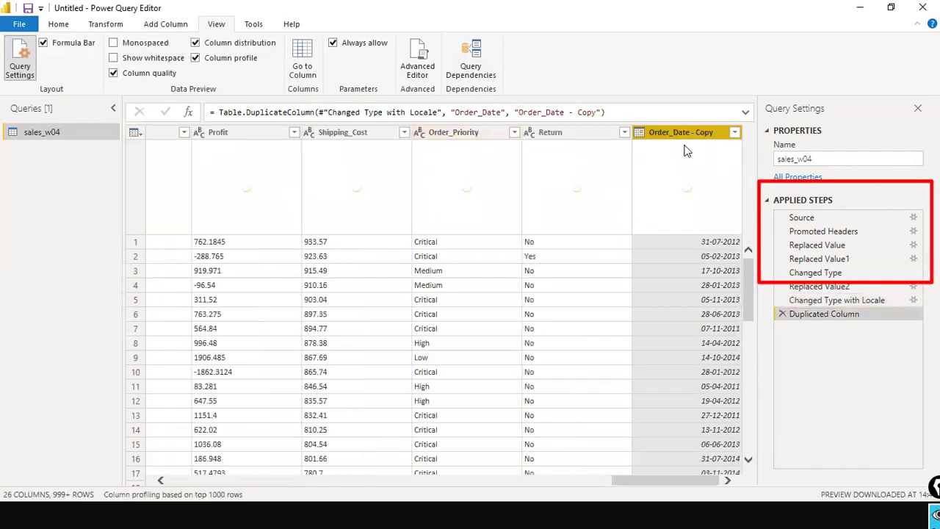
left_click_drag(633, 489, 190, 491)
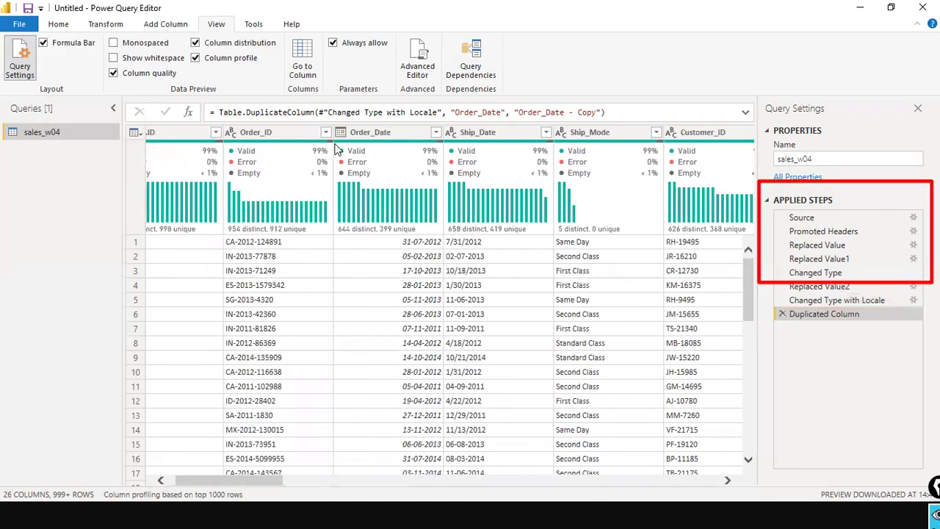
left_click_drag(256, 478, 690, 481)
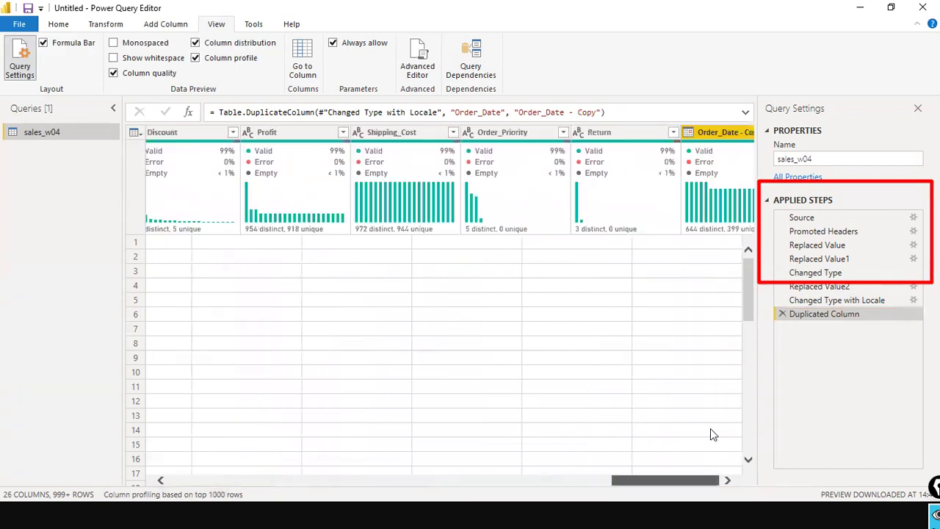
left_click(701, 137)
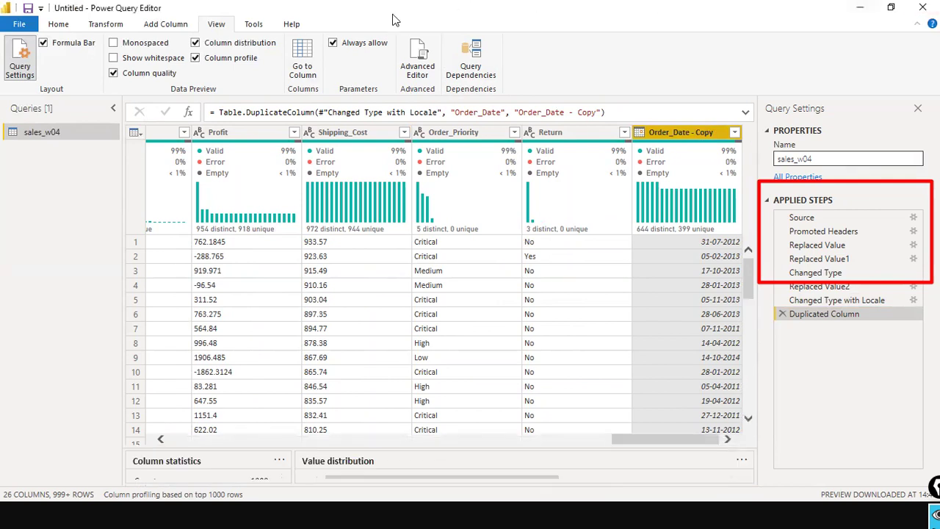
- Check the copy's data type on Home without changing it, then move to Transform commands
left_click(58, 26)
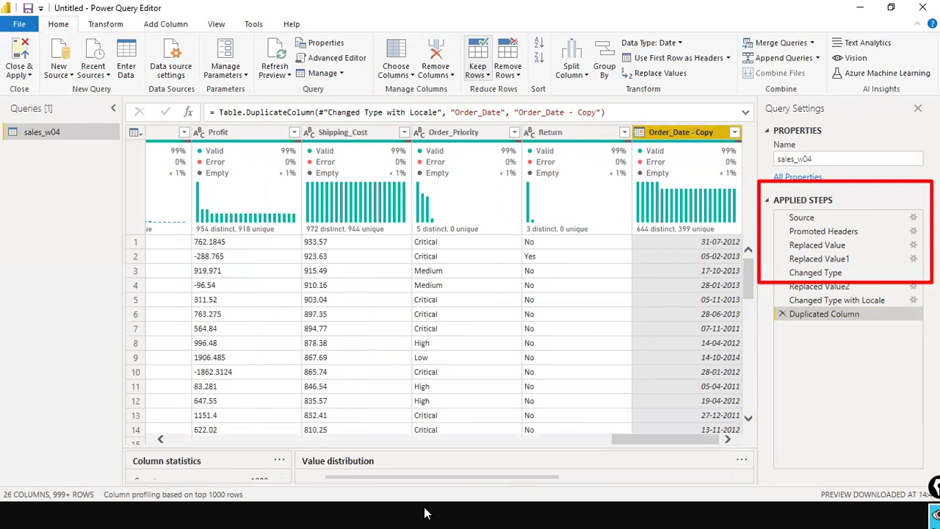
left_click(680, 44)
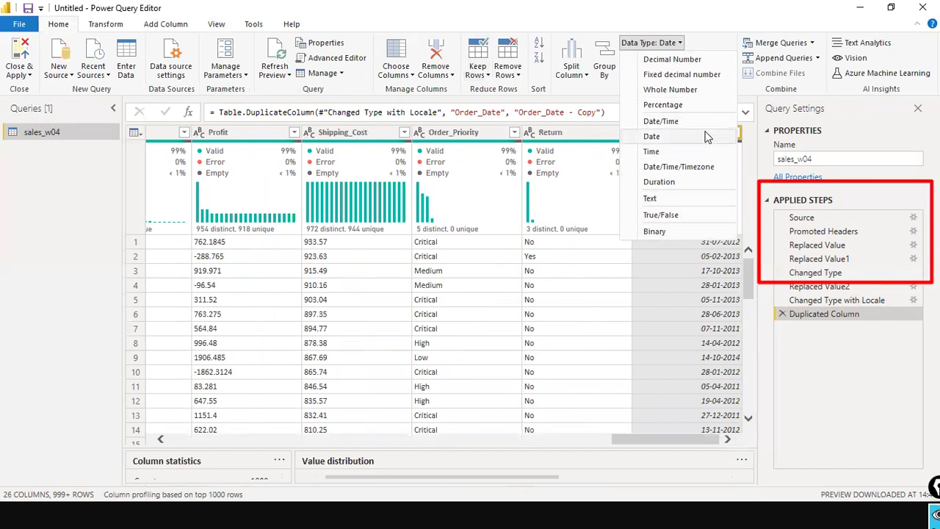
left_click(738, 6)
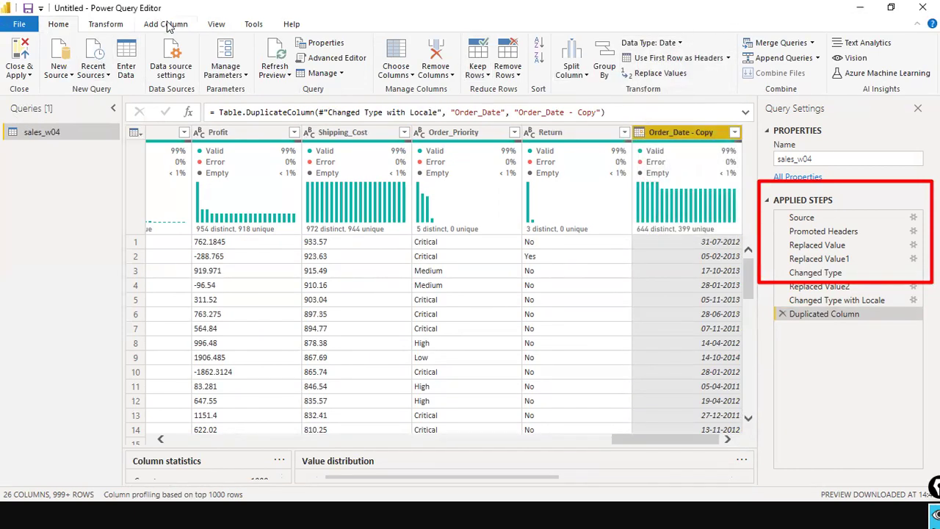
left_click(213, 28)
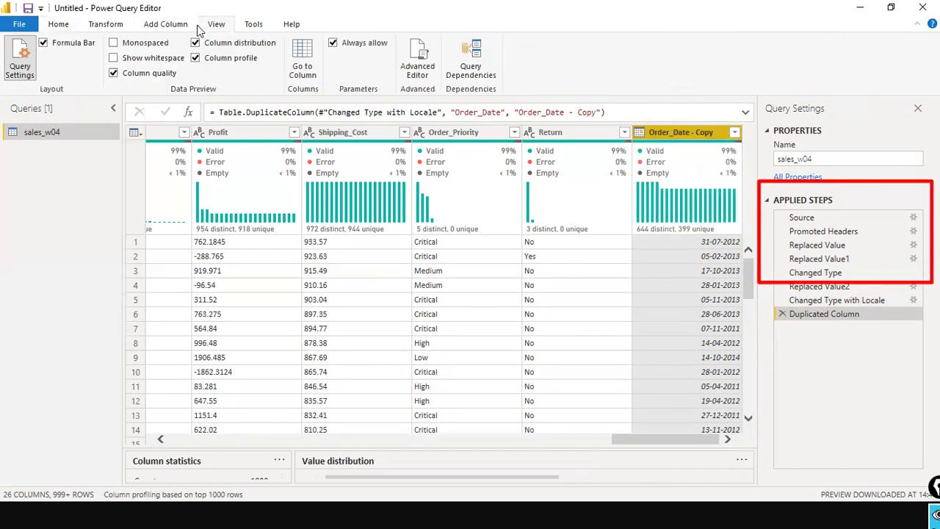
left_click(110, 31)
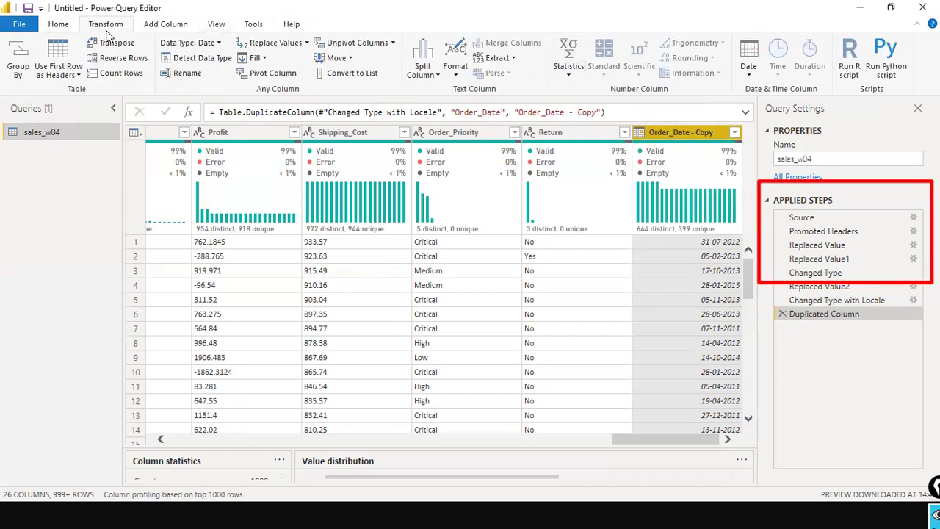
left_click(66, 28)
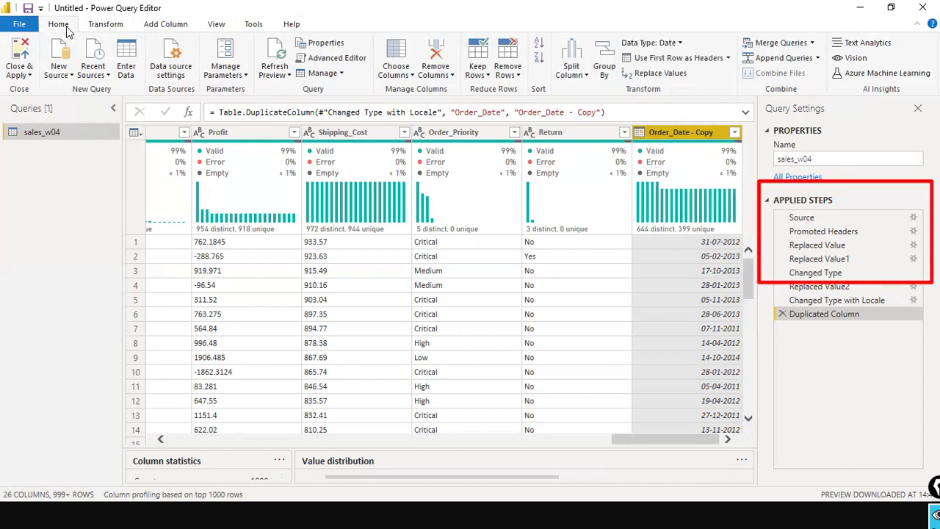
left_click(104, 26)
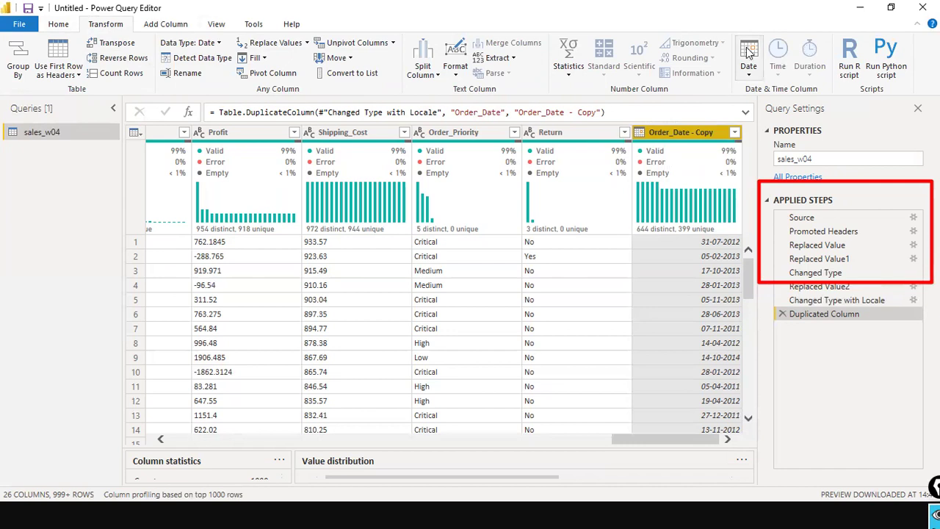
- Extract the year from Order_Date - Copy and rename that column Year
left_click(749, 76)
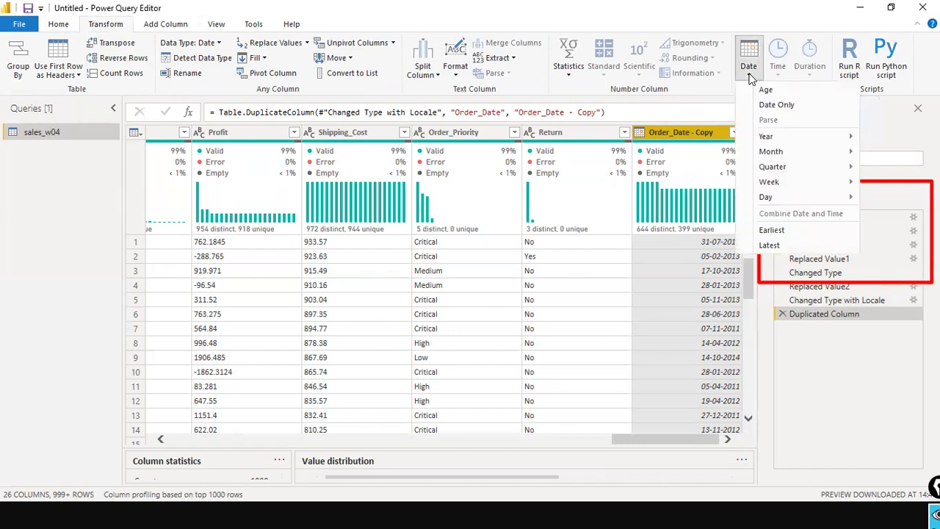
mouse_move(763, 139)
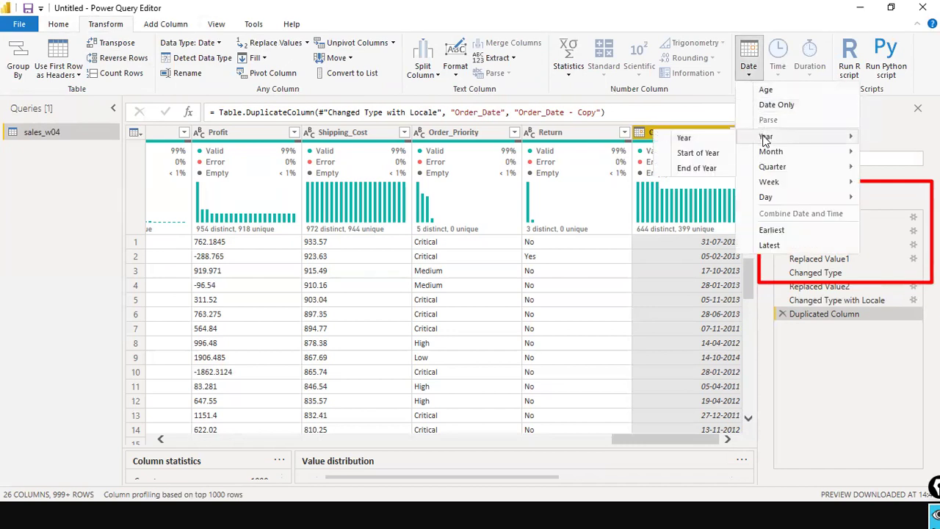
left_click(685, 138)
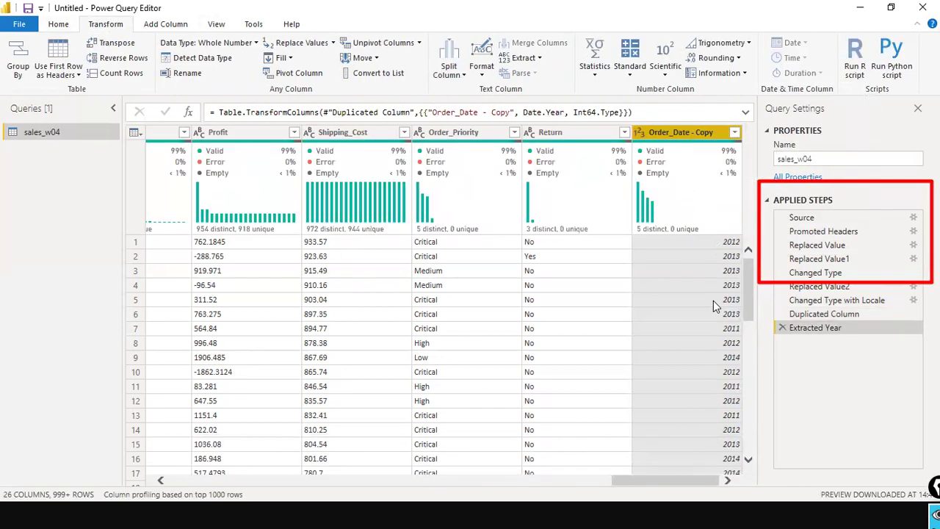
double_click(690, 134)
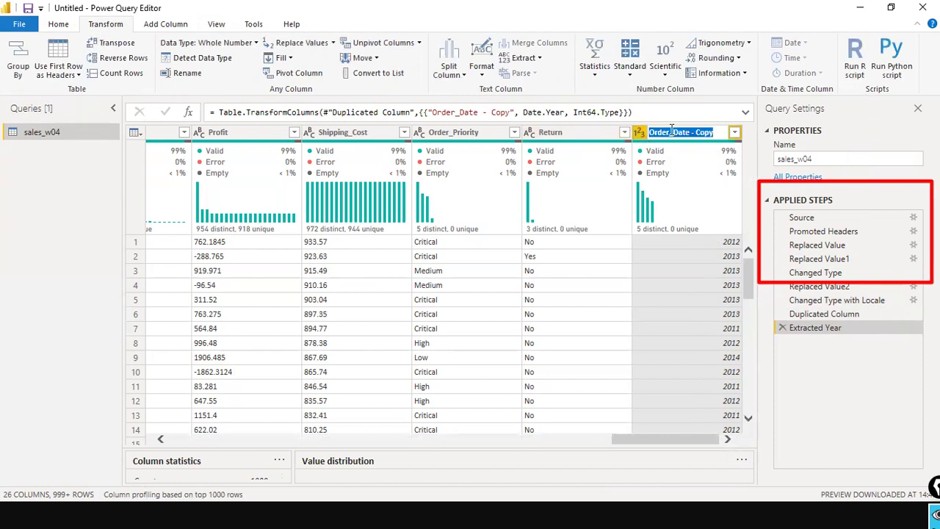
type("Year")
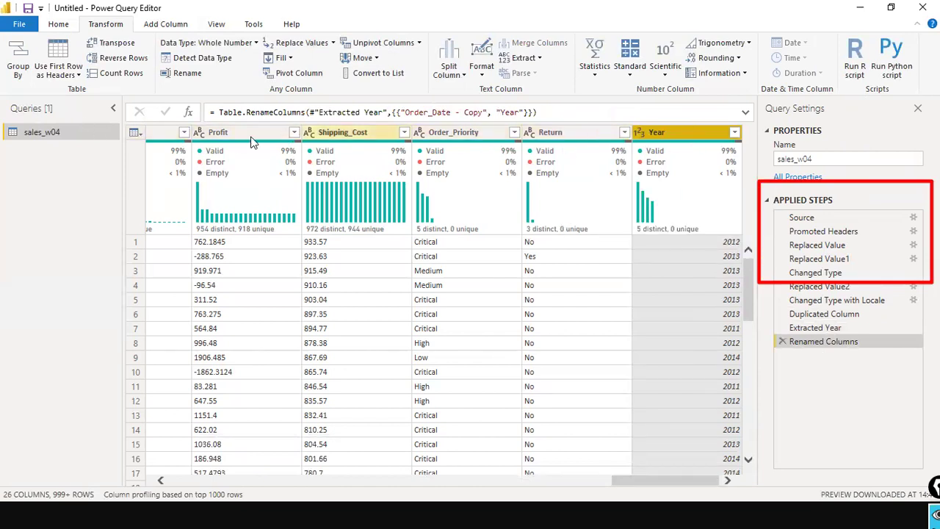
- Reorder the columns so Order_Date, Year and Ship_Date lead the table in that order
left_click_drag(680, 145, 250, 178)
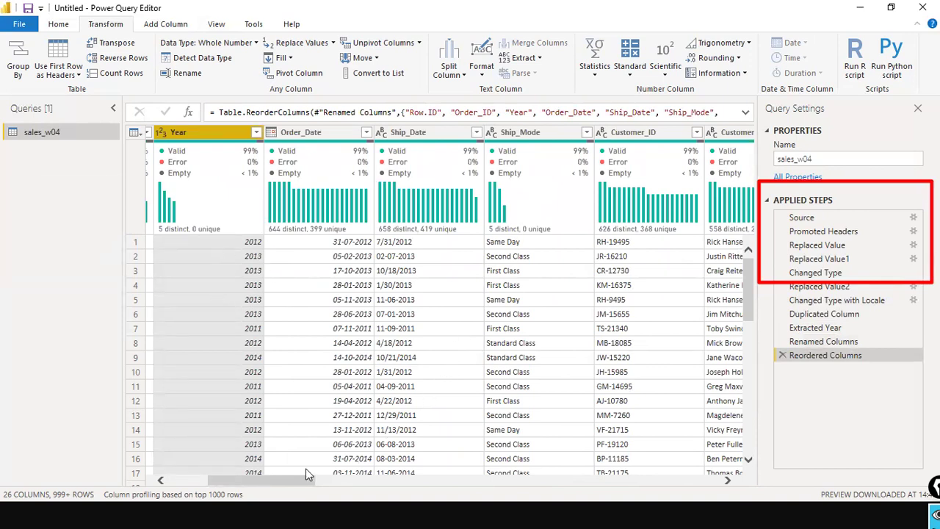
left_click_drag(300, 477, 759, 406)
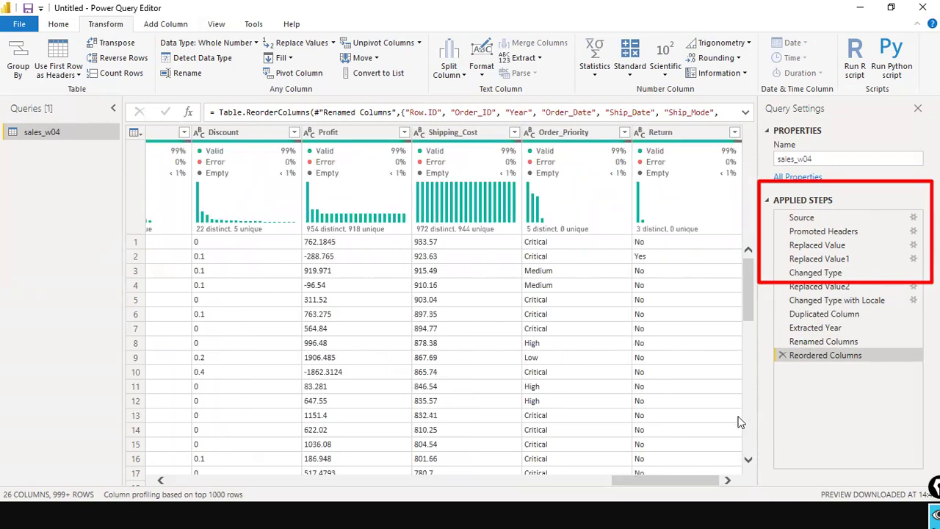
left_click_drag(678, 482, 164, 465)
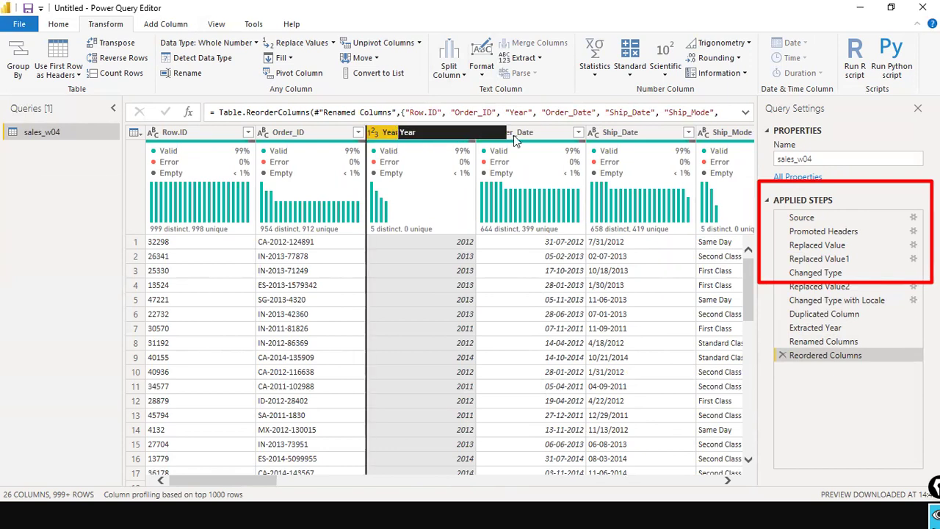
left_click_drag(514, 132, 412, 132)
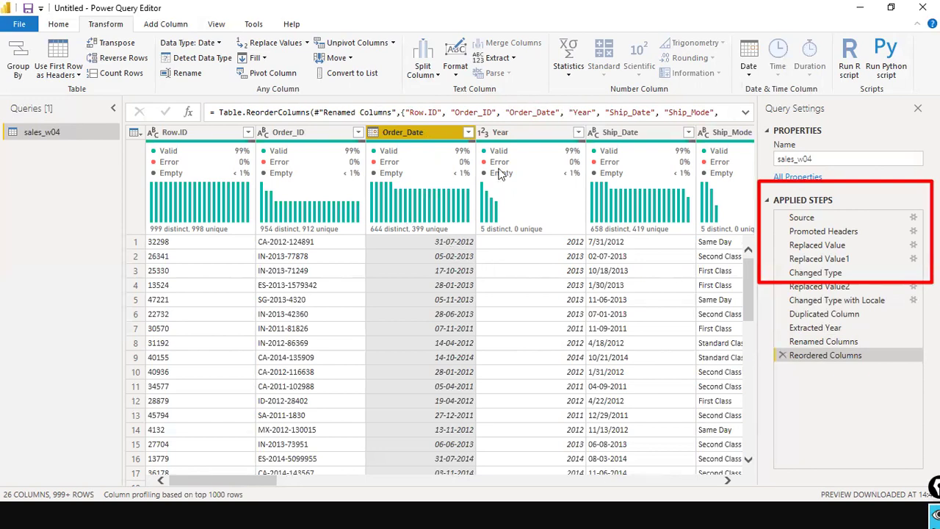
- Duplicate Order_Date and convert the copy to Name of Day weekday names like Tuesday
mouse_move(565, 214)
right_click(419, 129)
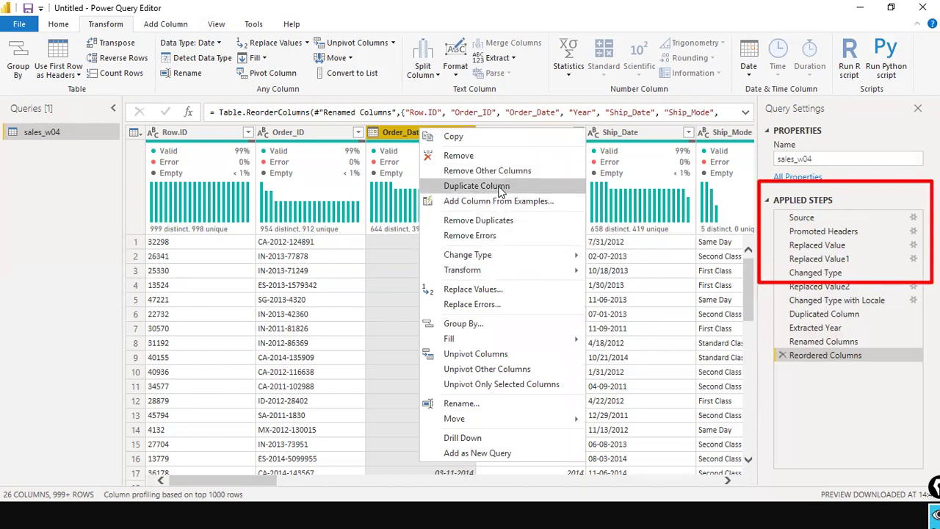
left_click(477, 185)
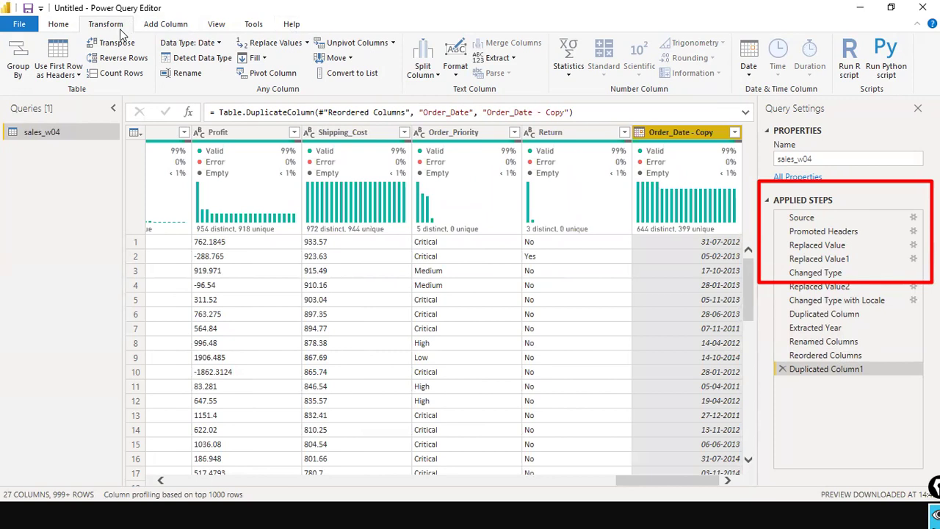
left_click(760, 78)
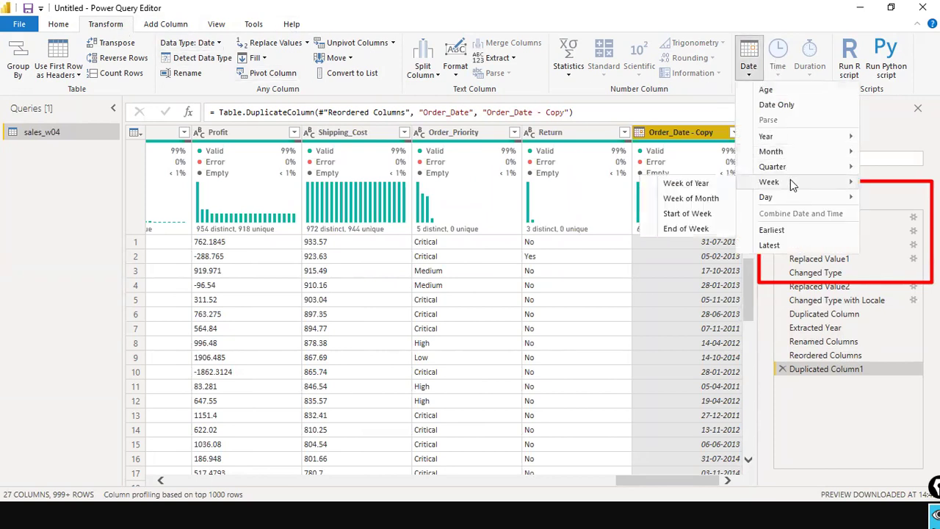
mouse_move(785, 198)
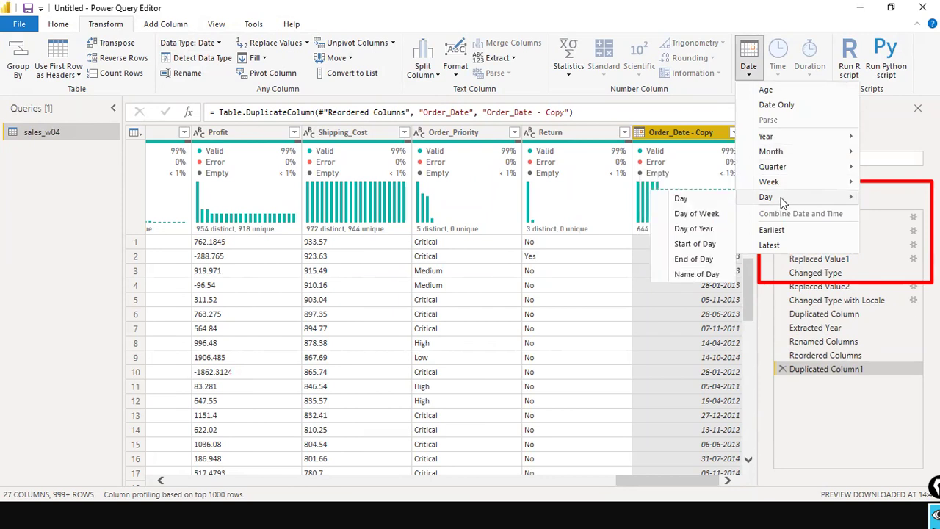
left_click(694, 273)
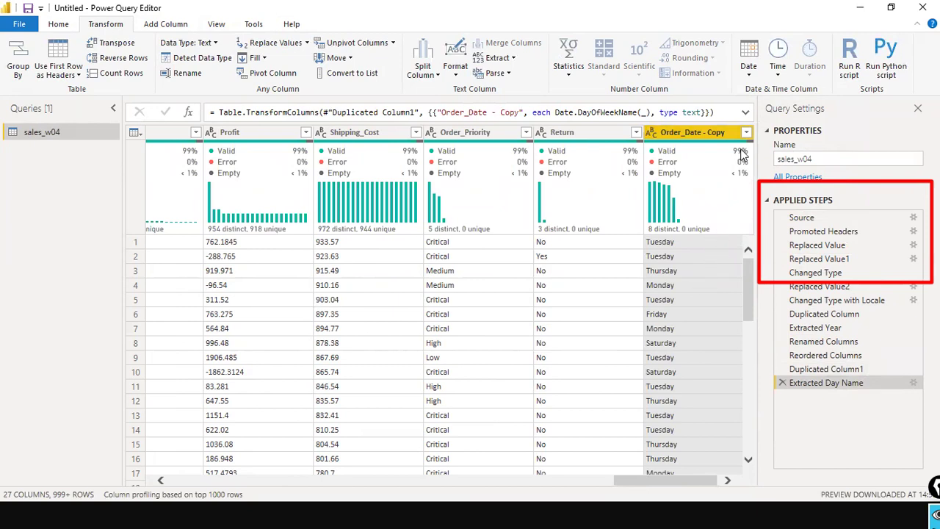
- Move the Order_Date - Copy weekday column leftward across the table, past Segment
left_click_drag(693, 130, 209, 126)
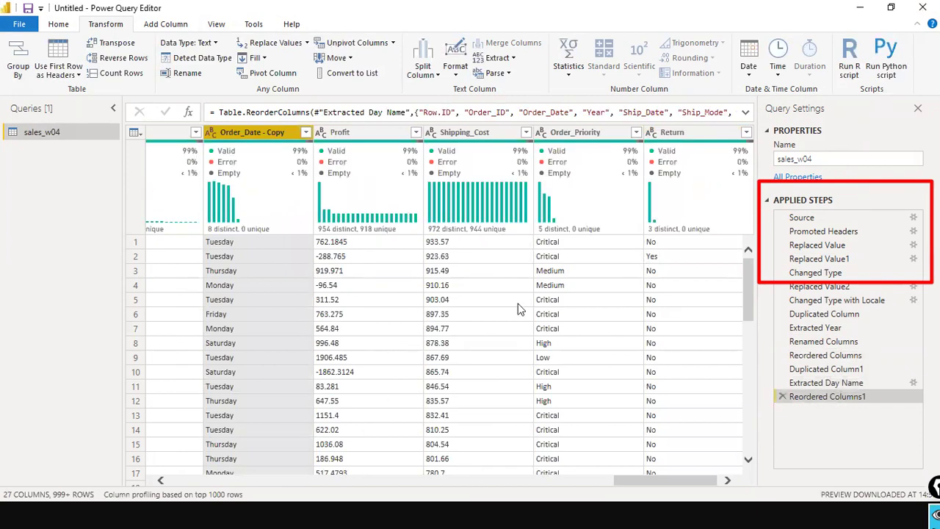
left_click_drag(631, 480, 551, 485)
left_click_drag(723, 136, 250, 201)
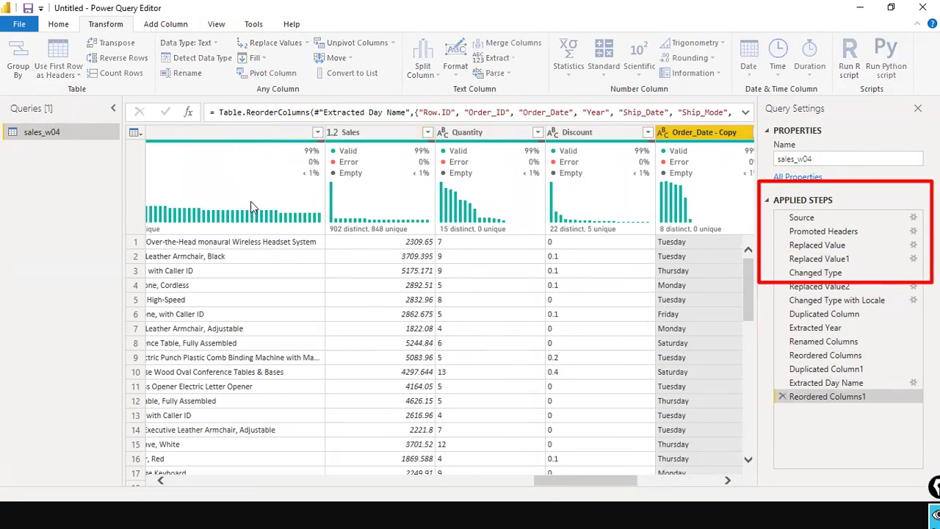
left_click_drag(538, 479, 472, 476)
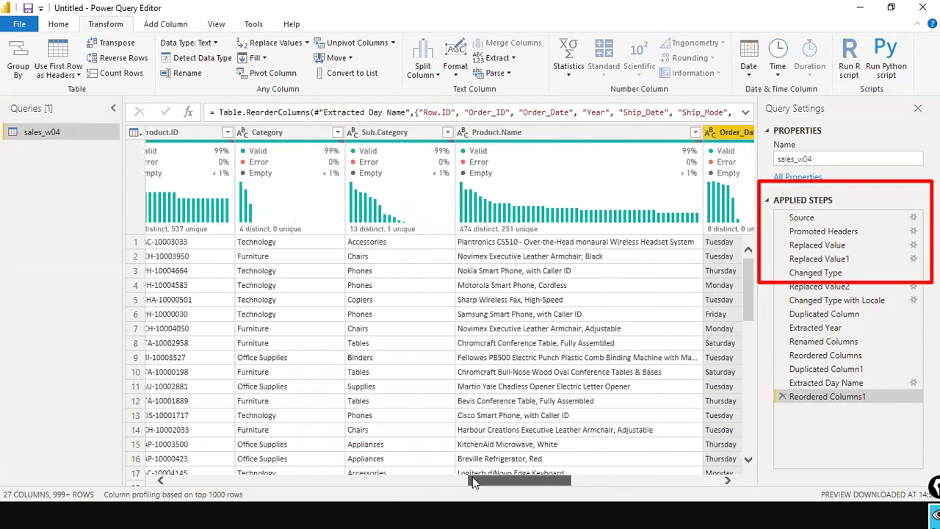
left_click_drag(731, 132, 235, 174)
left_click_drag(504, 478, 437, 483)
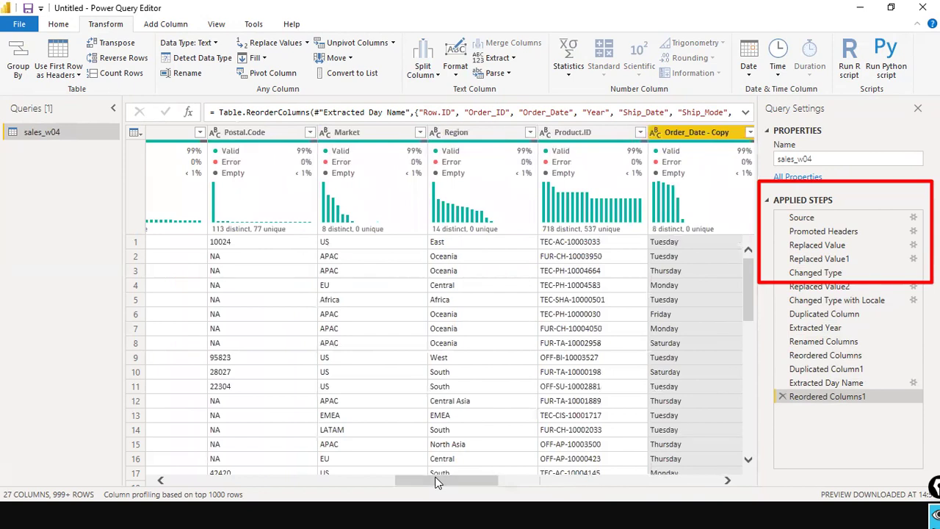
left_click_drag(710, 138, 169, 132)
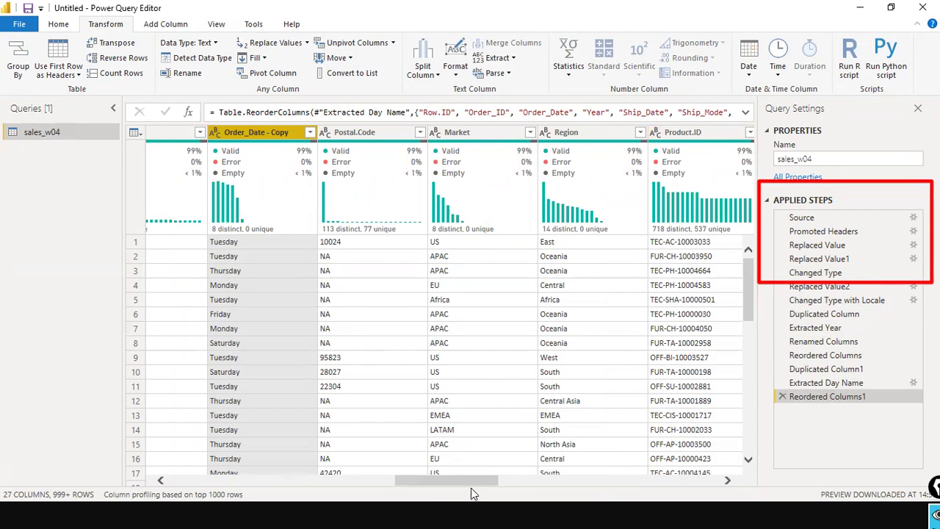
left_click_drag(471, 488, 389, 469)
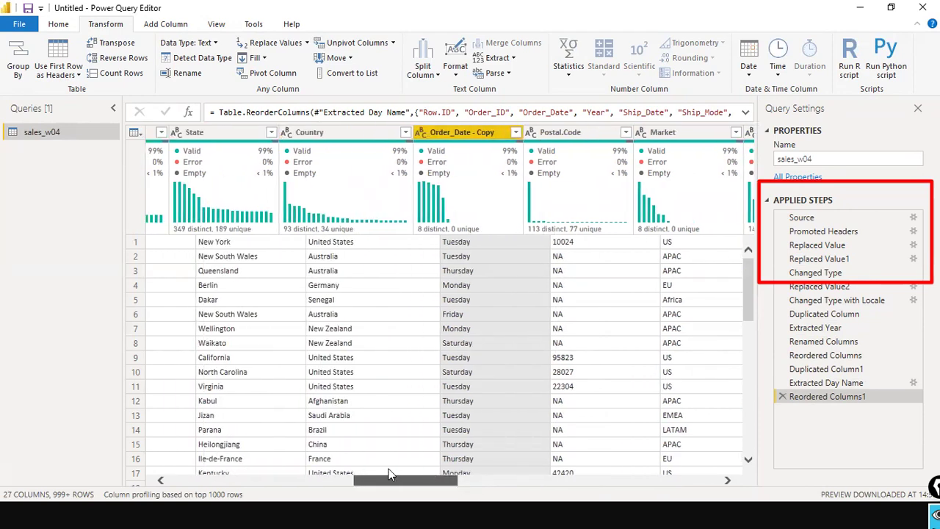
left_click_drag(648, 128, 200, 147)
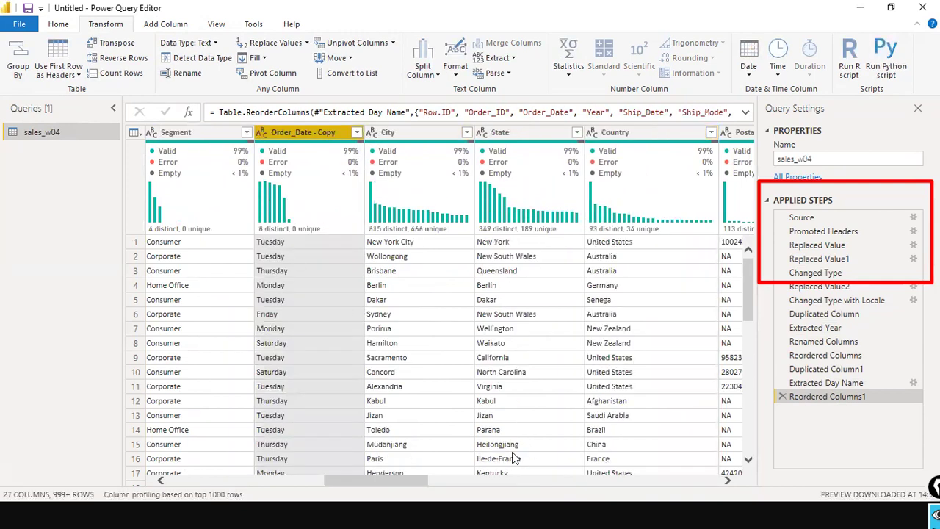
left_click_drag(339, 482, 258, 446)
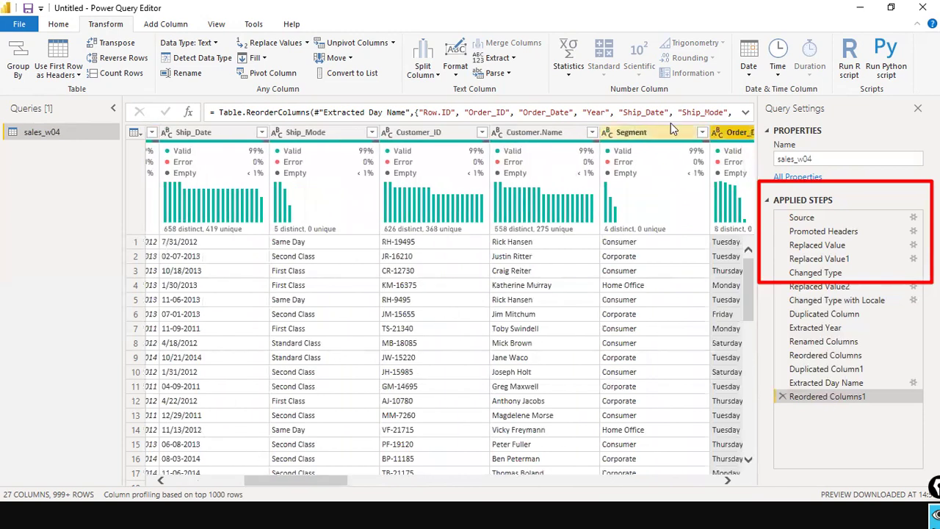
- Drop the weekday column past Ship_Date, right after Order_Date, and check the first date
left_click_drag(752, 132, 183, 136)
left_click(316, 472)
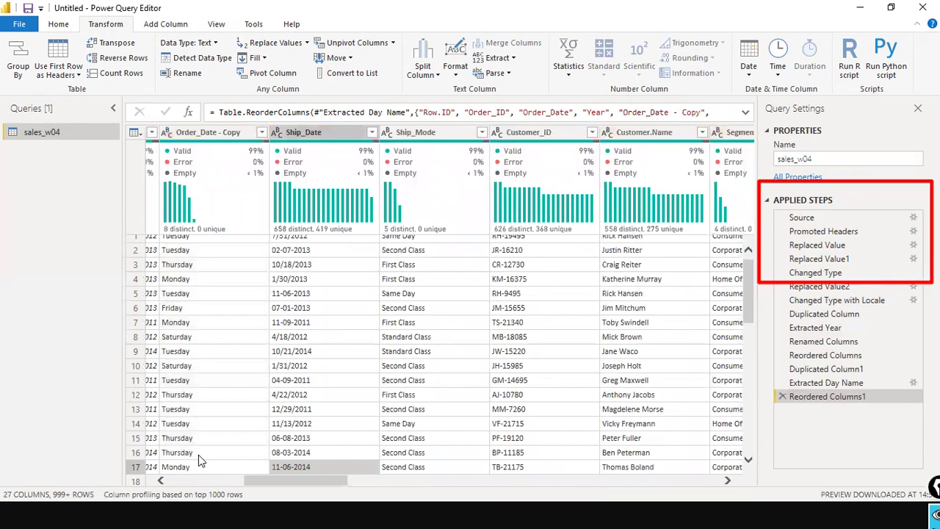
left_click_drag(301, 483, 167, 445)
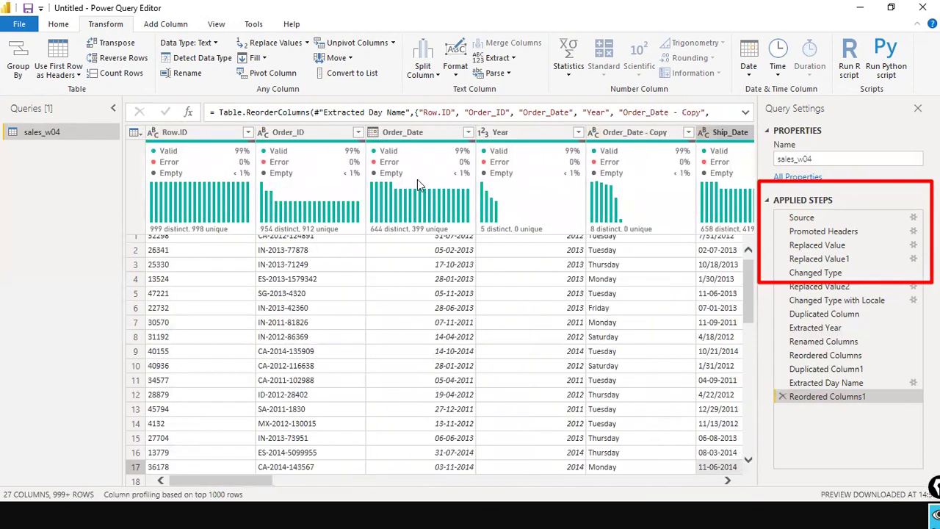
left_click_drag(646, 130, 530, 136)
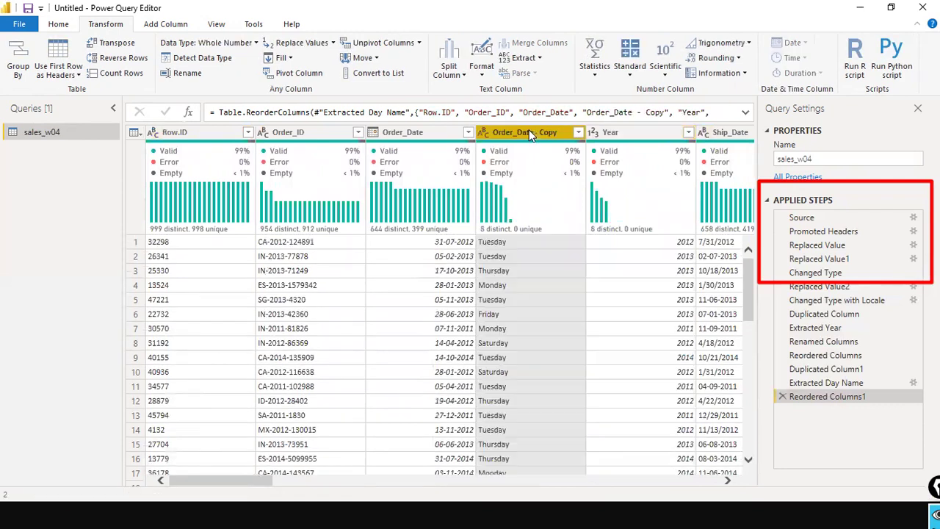
left_click(445, 245)
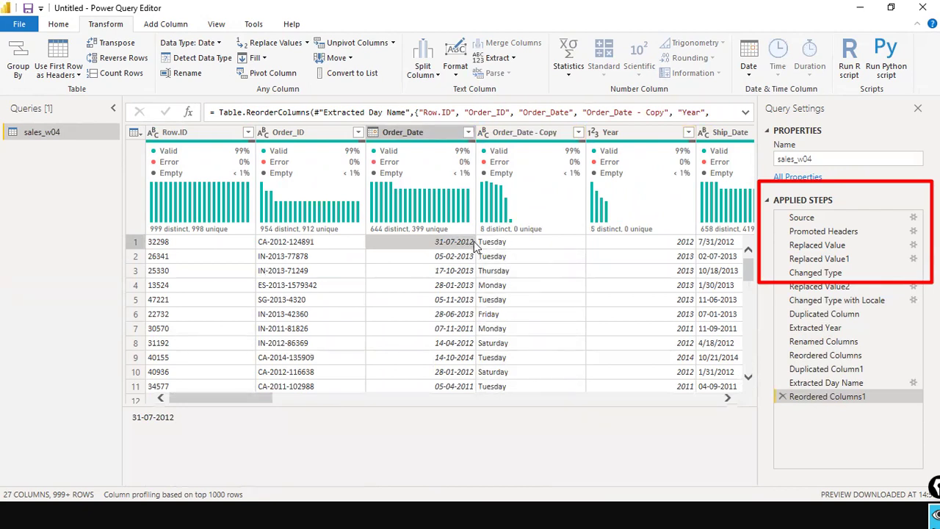
- Check the first row's weekday, then rename the Order_Date - Copy column to Day
left_click(522, 244)
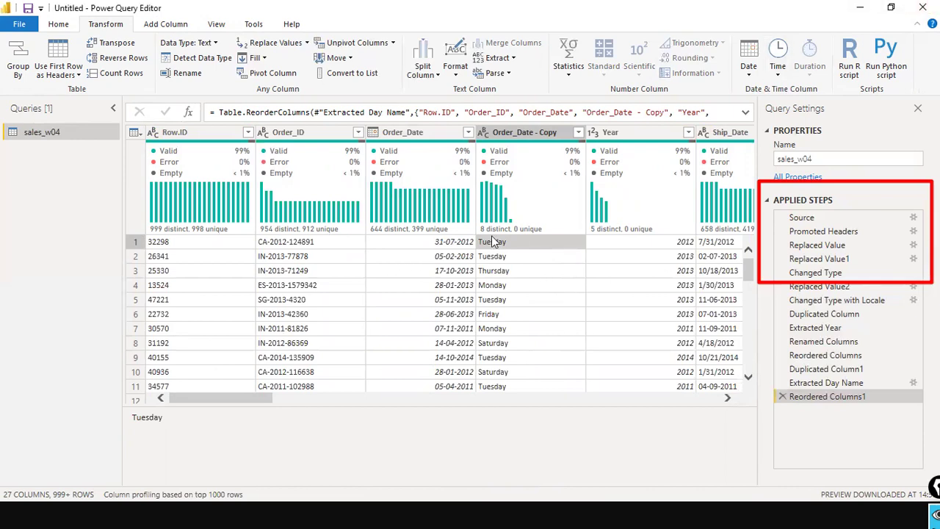
mouse_move(529, 233)
double_click(523, 133)
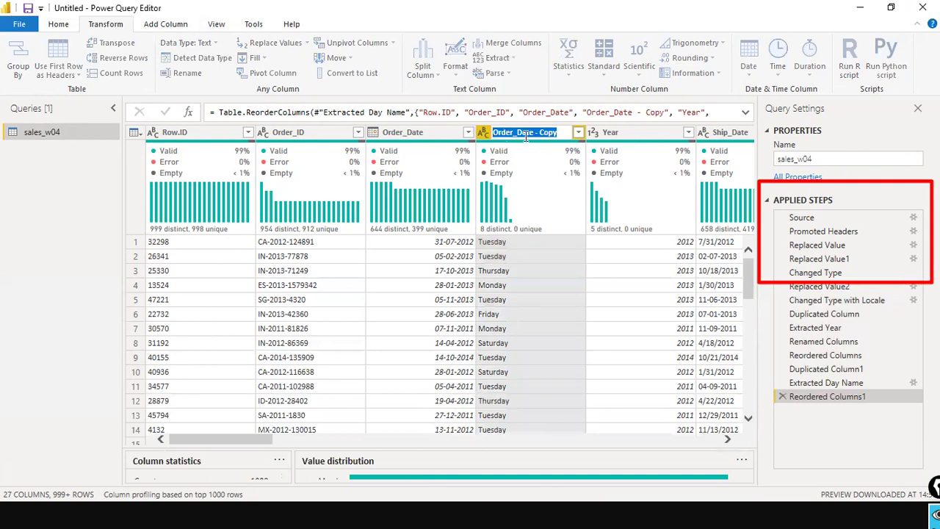
type("Day")
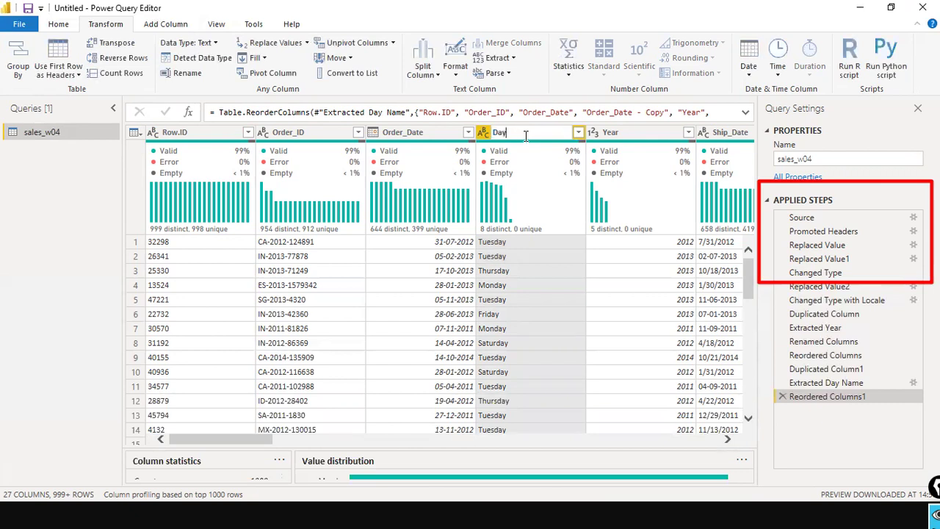
key("Return")
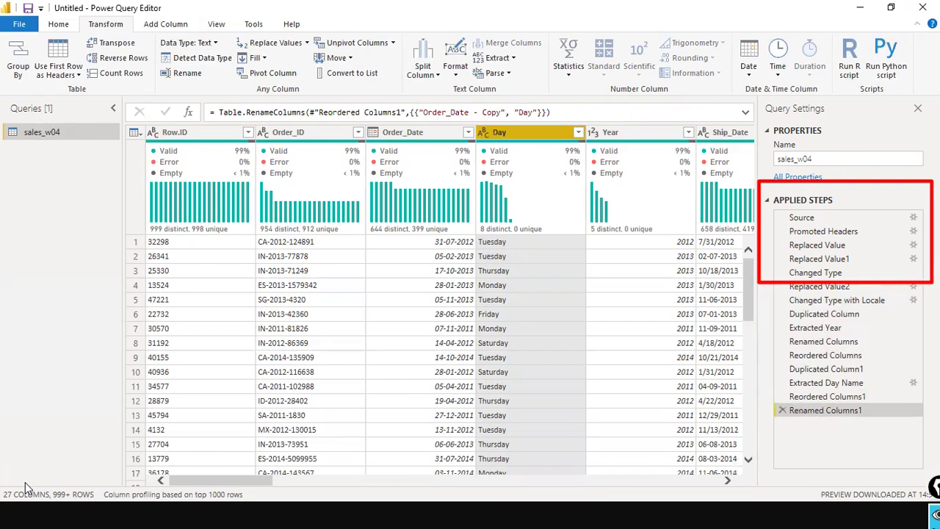
left_click(660, 145)
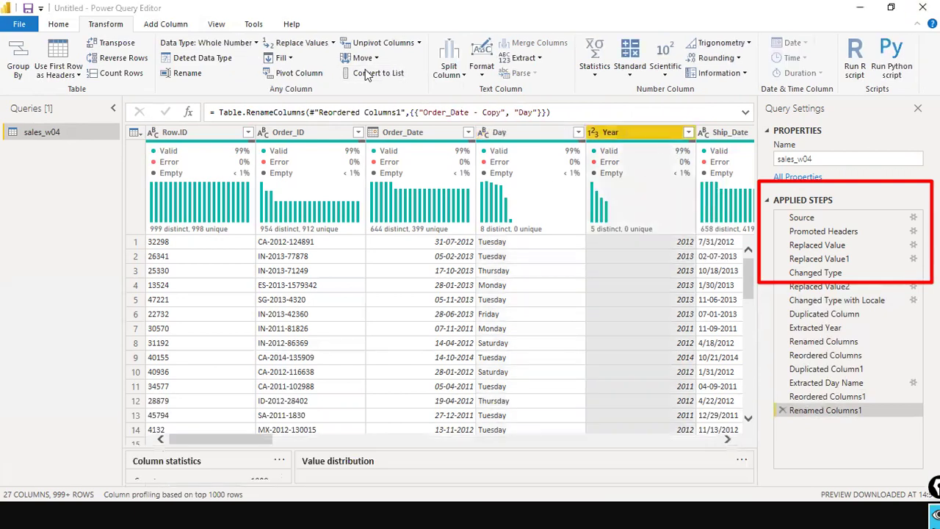
left_click(505, 132)
left_click(639, 145)
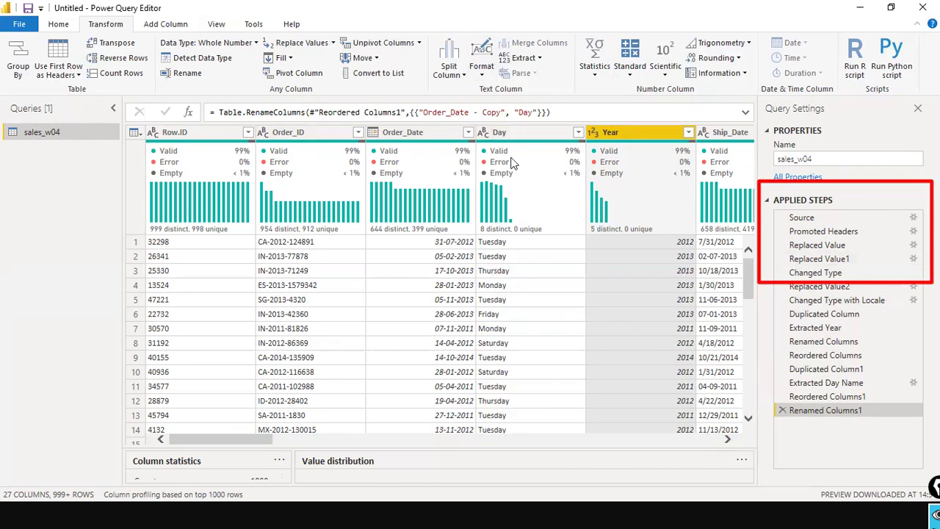
- Duplicate Order_Date and convert the copy to Quarter of Year numbers
mouse_move(513, 162)
mouse_move(562, 149)
left_click(407, 133)
right_click(408, 134)
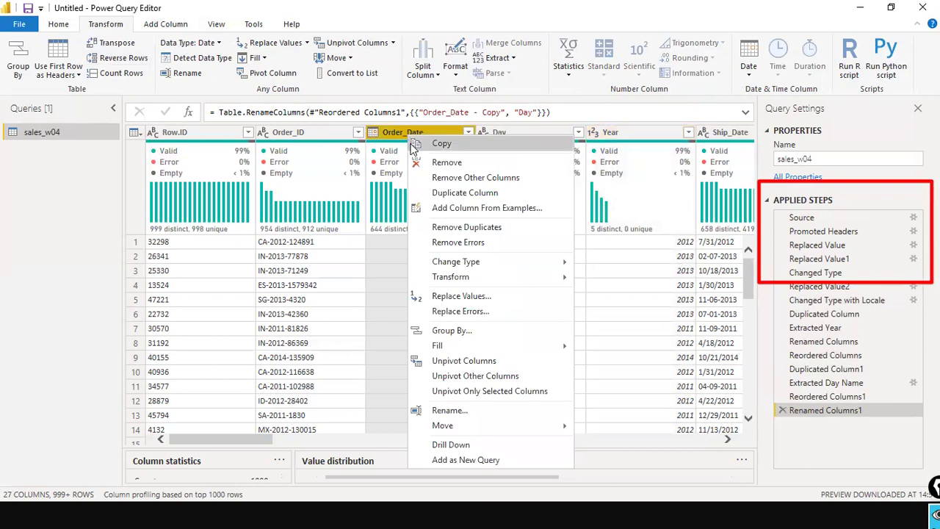
left_click(442, 194)
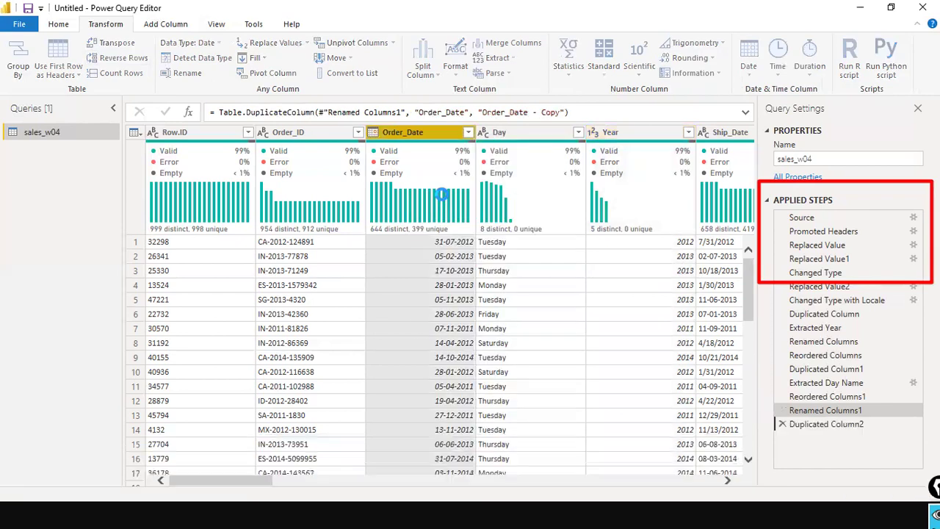
left_click(748, 63)
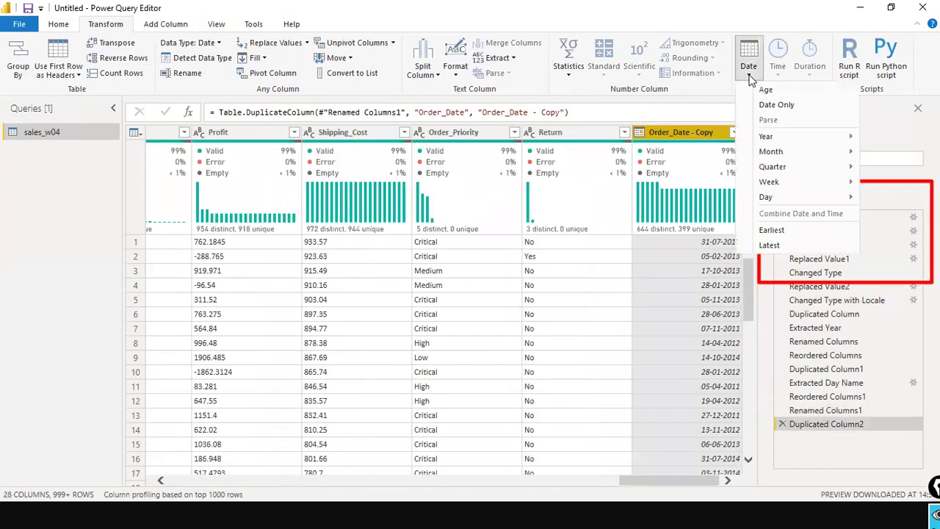
mouse_move(772, 166)
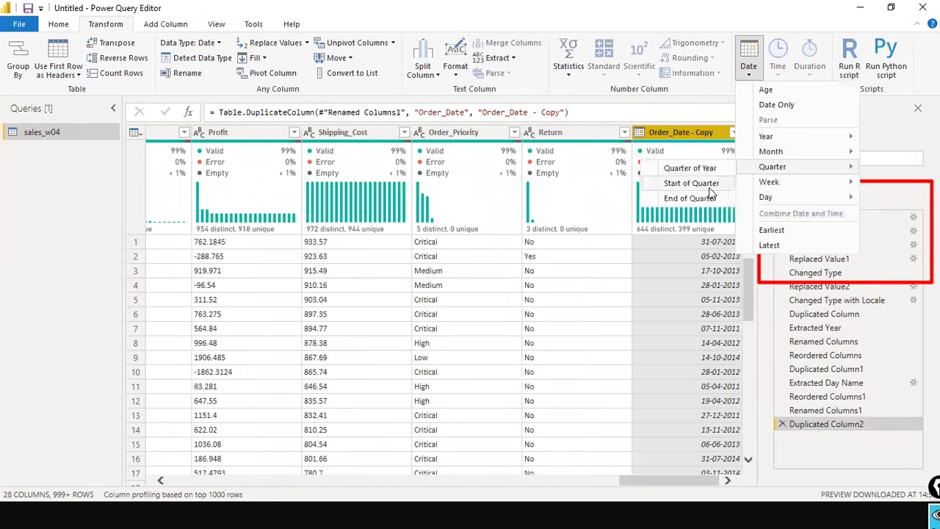
left_click(704, 168)
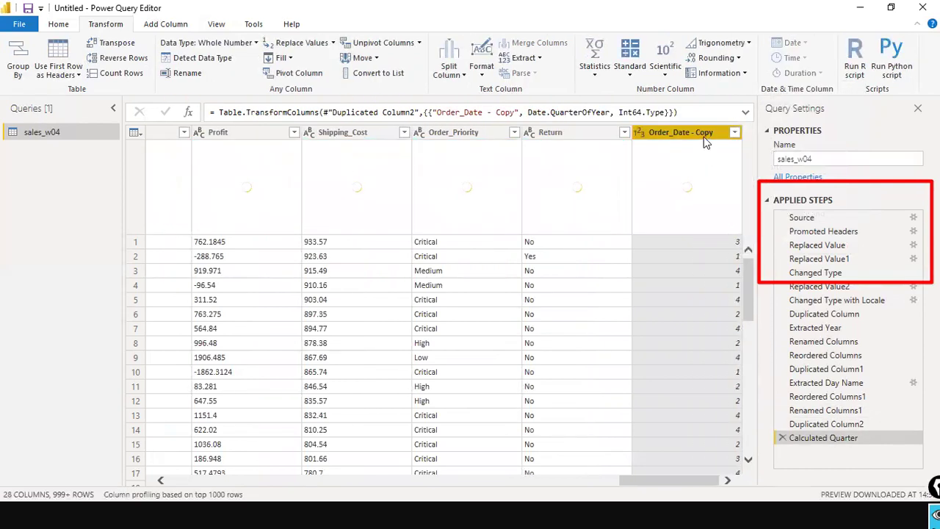
- Rename the Order_Date - Copy column to Quarter, fixing the typo
double_click(699, 132)
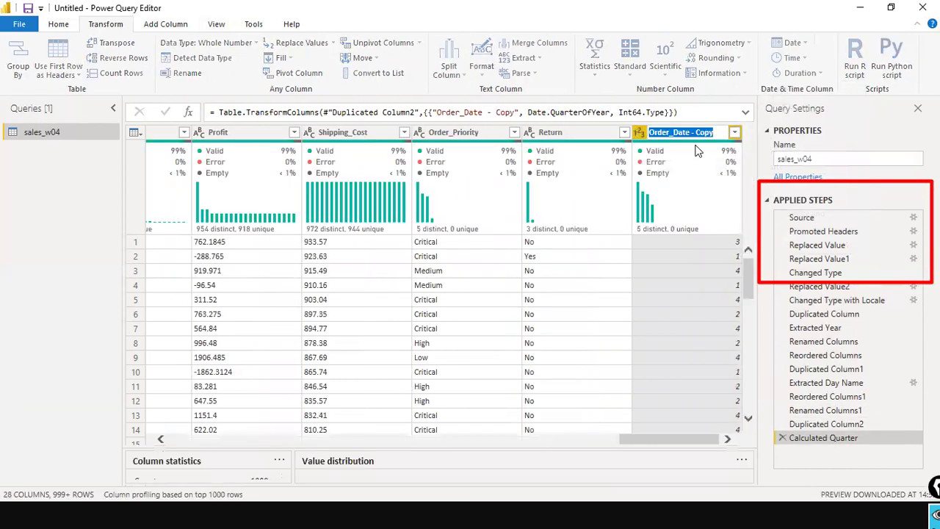
type("Quartr")
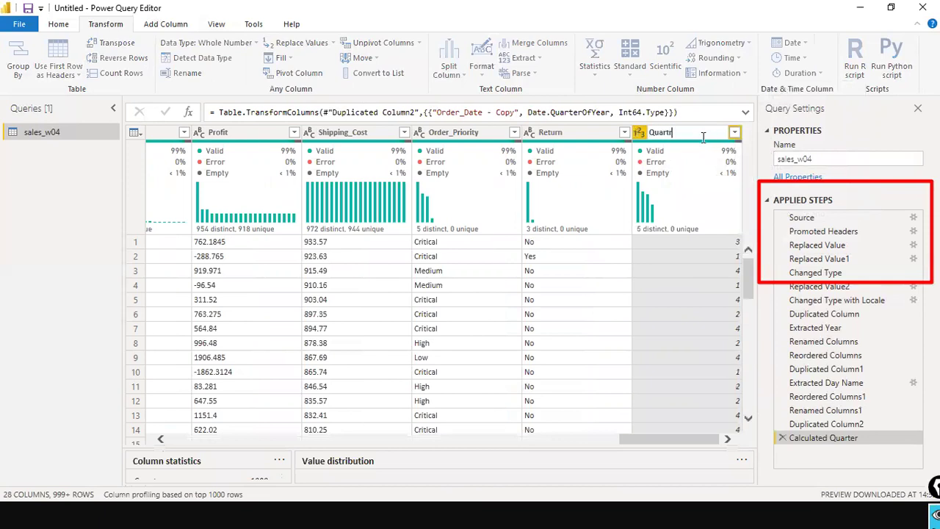
key("BackSpace")
type("er")
key("Return")
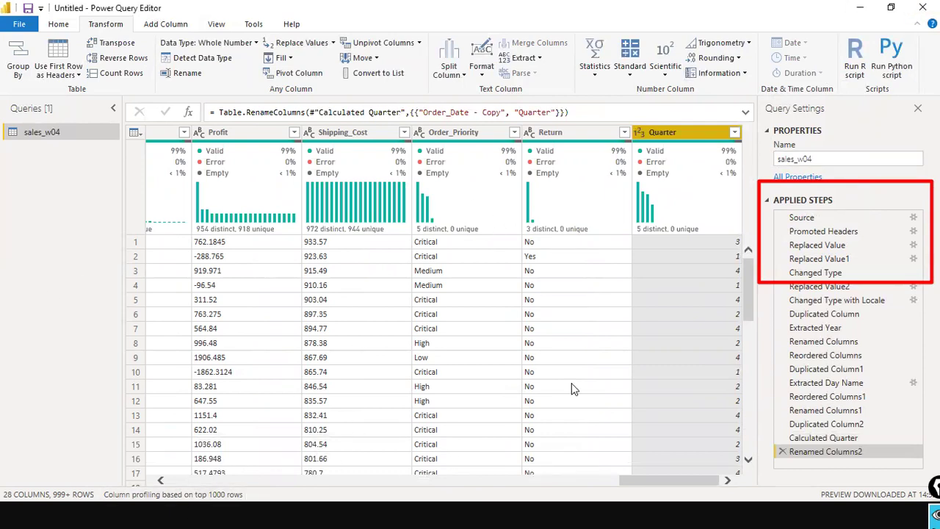
left_click_drag(621, 483, 158, 485)
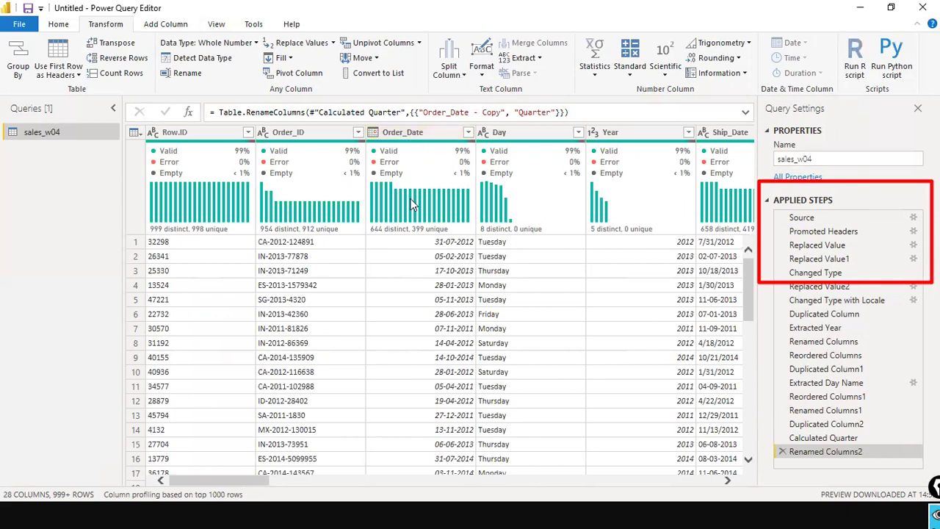
left_click_drag(249, 482, 211, 439)
left_click_drag(875, 106, 875, 206)
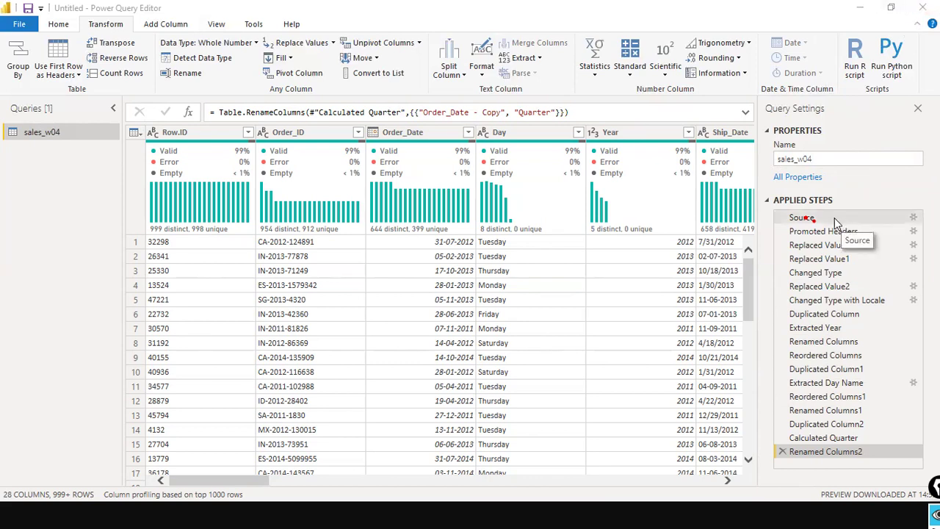
- Preview the raw Source step, briefly checking Promoted Headers first
left_click(804, 217)
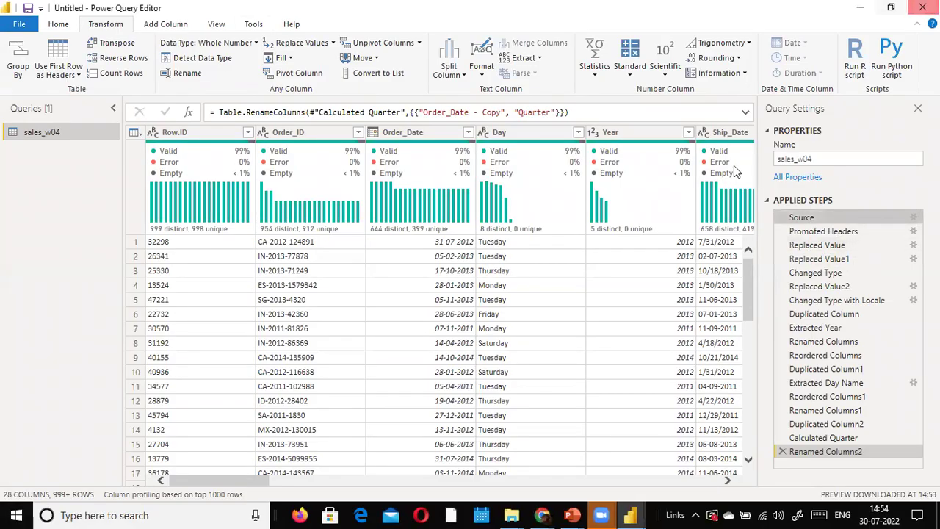
left_click(833, 233)
left_click(820, 220)
- Highlight the CSV file path, then the Document(File.Contents part of the Source formula
left_click(311, 114)
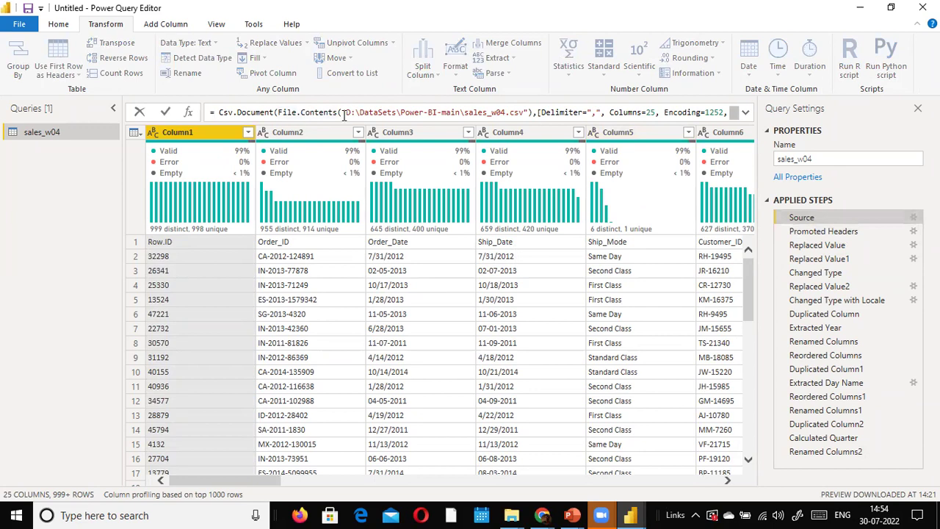
left_click_drag(530, 111, 335, 110)
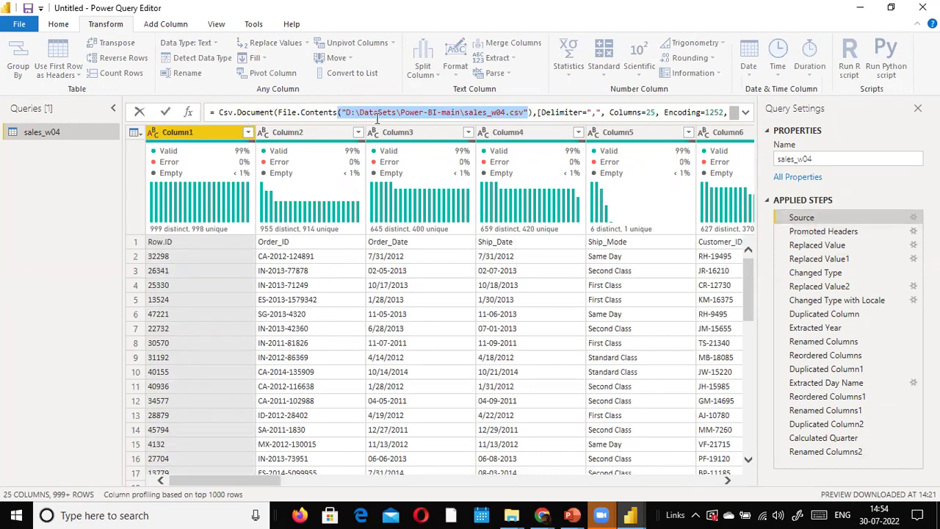
left_click(324, 110)
left_click_drag(337, 111, 210, 112)
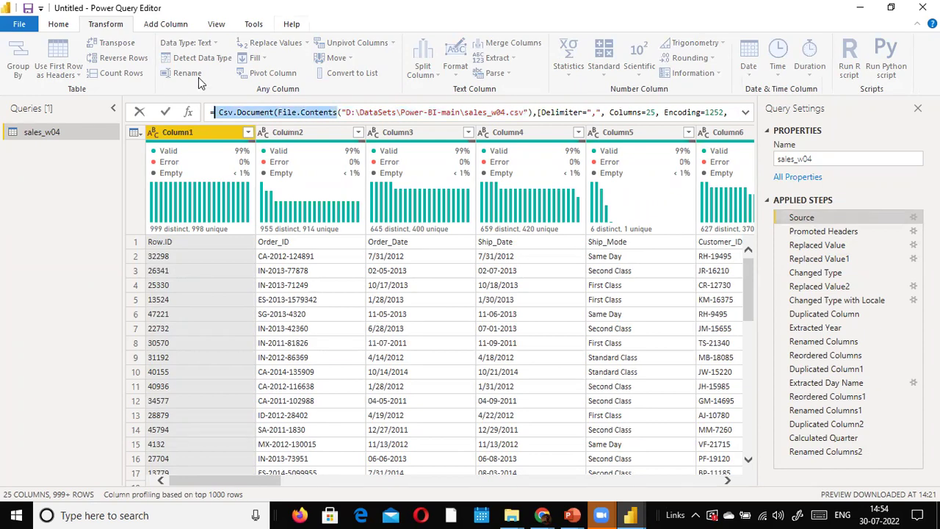
key("super+Down")
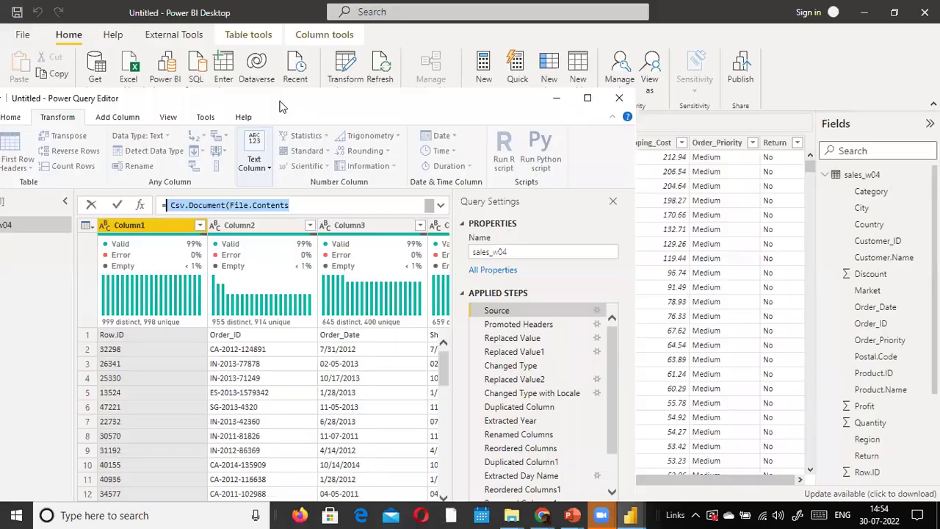
key("super+Up")
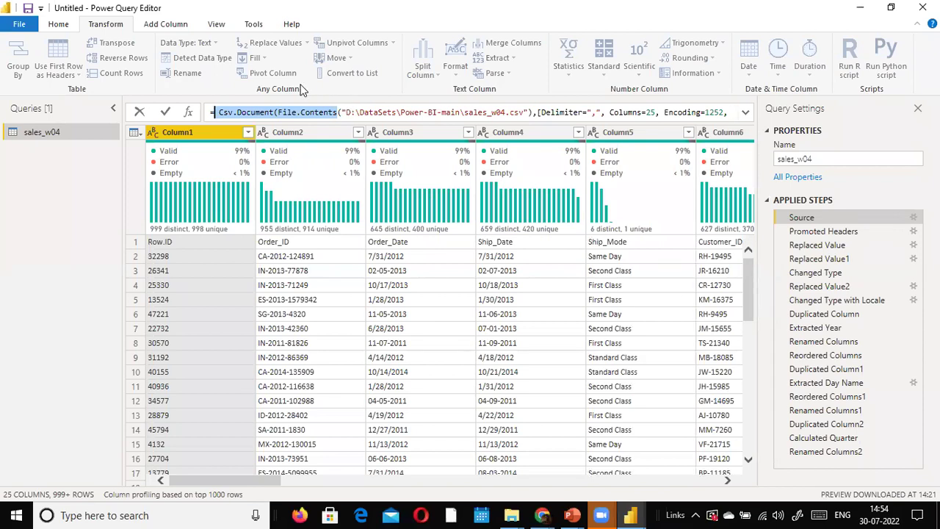
left_click(607, 514)
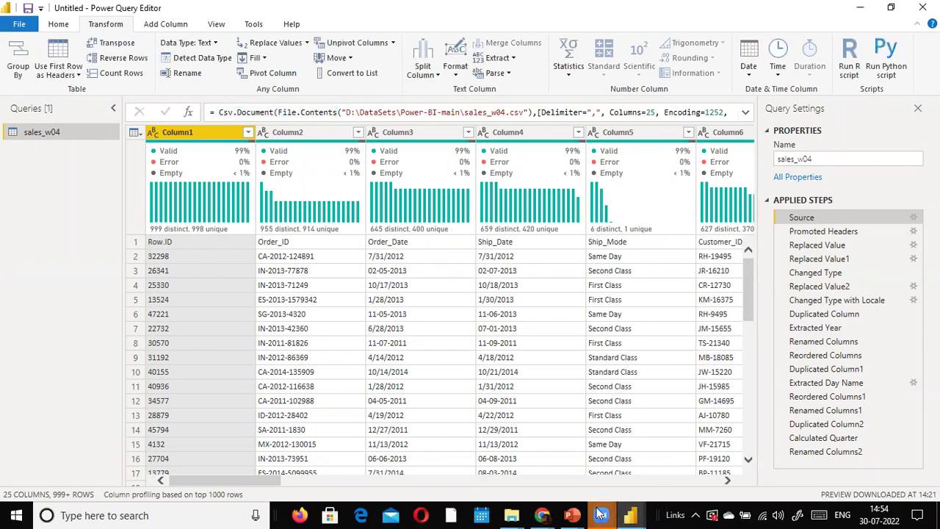
- Launch EpicPen.exe from the desktop so its toolbar runs over Power Query Editor
key("super")
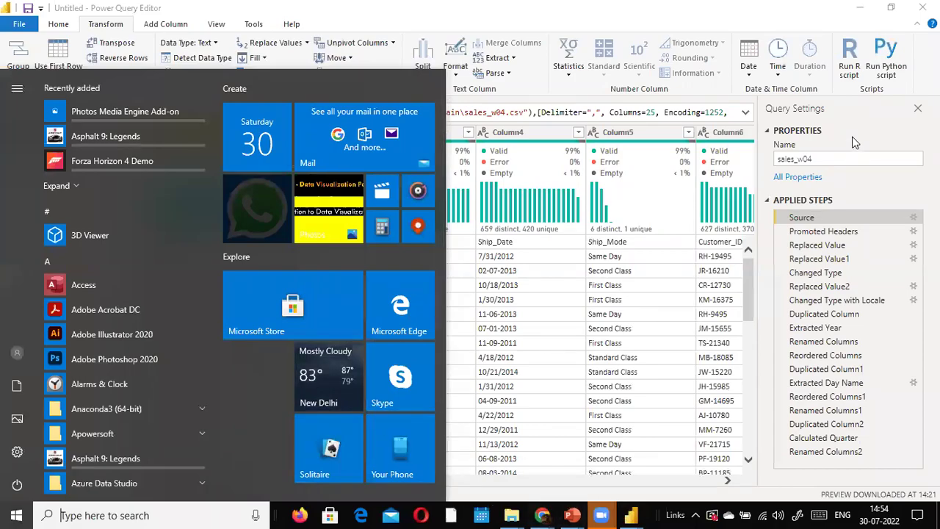
key("Escape")
key("super+d")
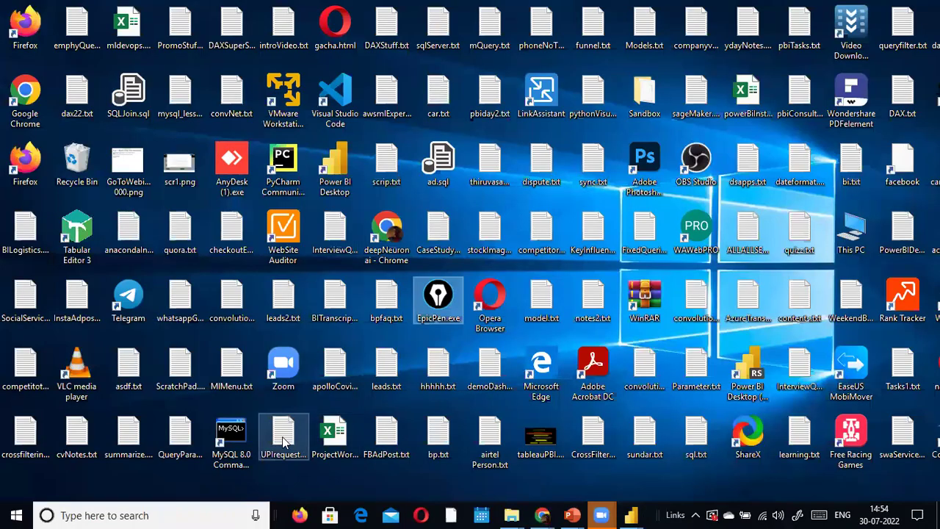
left_click(514, 273)
type("ep")
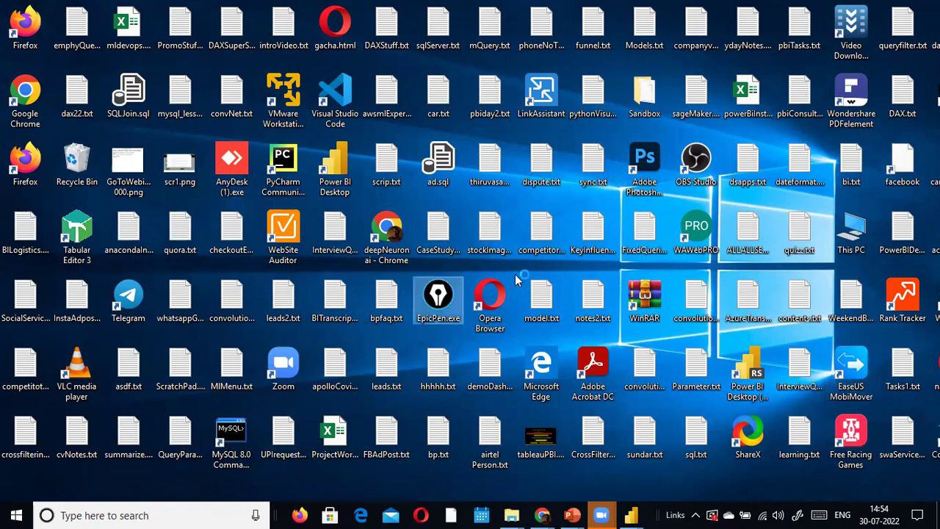
key("super+d")
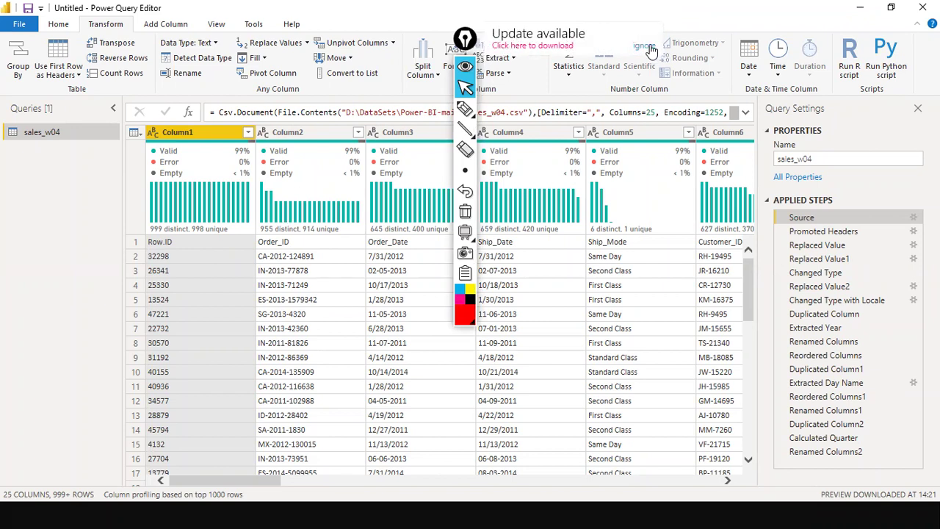
left_click_drag(465, 64, 462, 66)
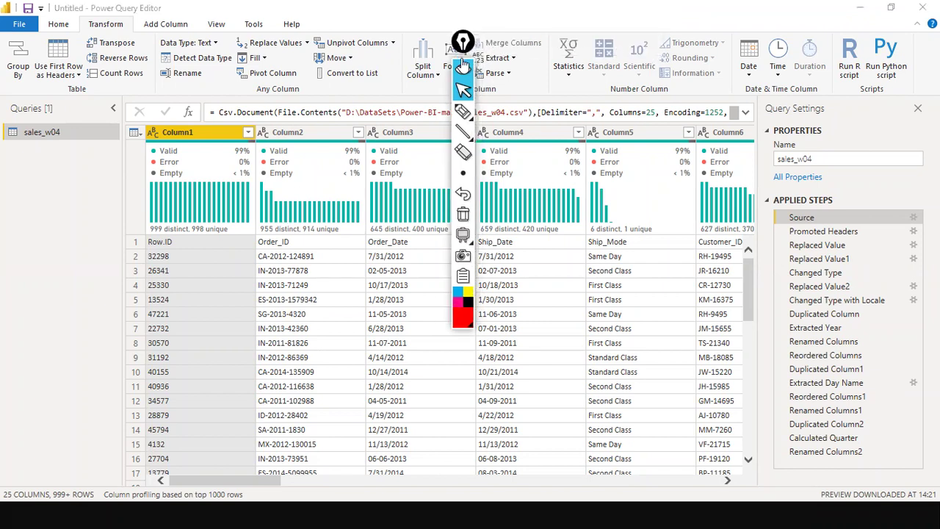
left_click(463, 63)
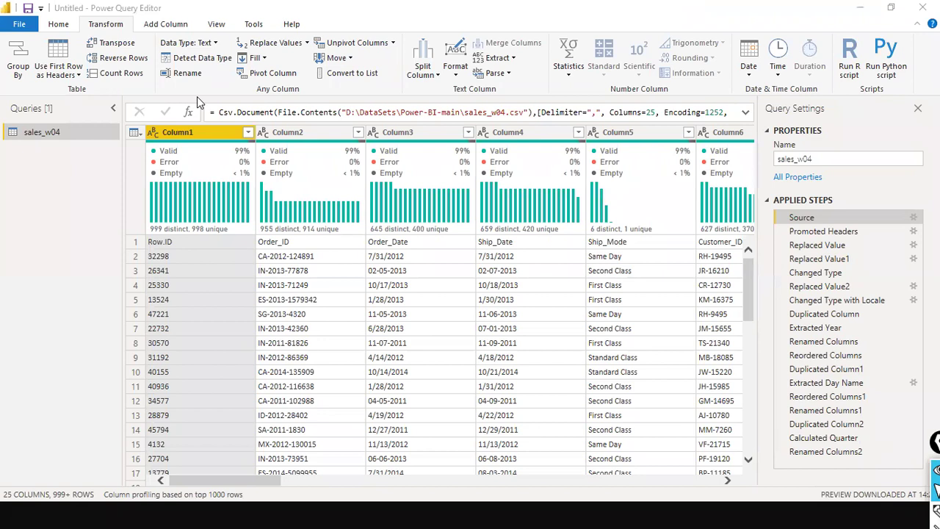
left_click_drag(214, 79, 230, 108)
mouse_move(257, 79)
left_mouse_down()
mouse_move(320, 115)
mouse_move(342, 111)
left_mouse_up()
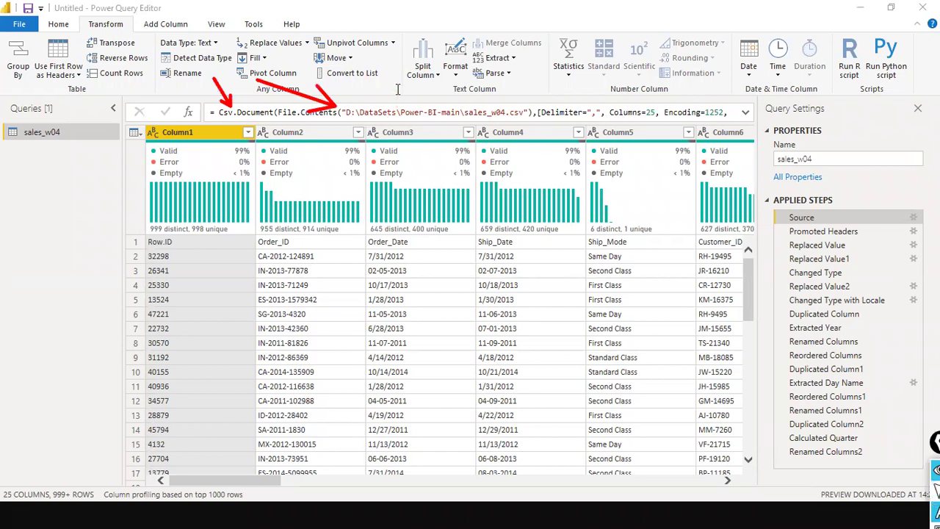
- Annotate the formula 'M language', expand and collapse the two-line Source formula, then select Promoted Headers
type("language")
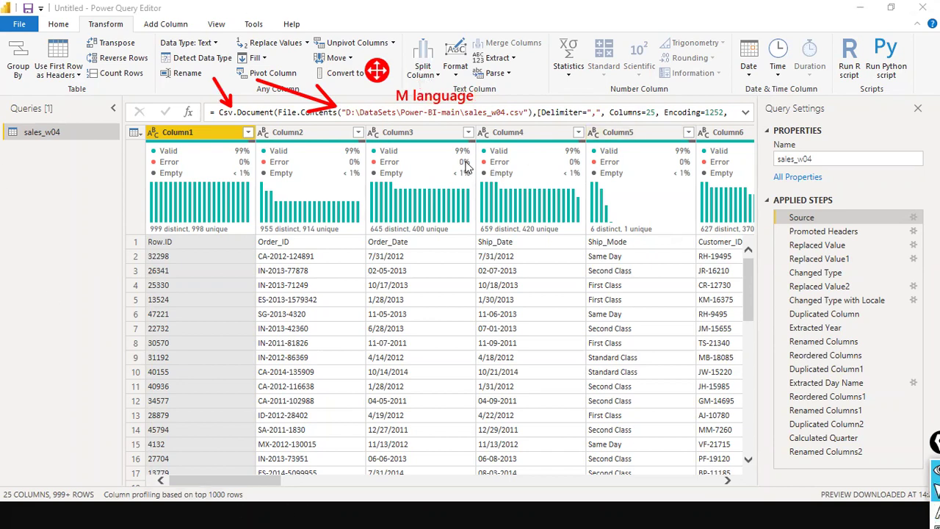
left_click(745, 113)
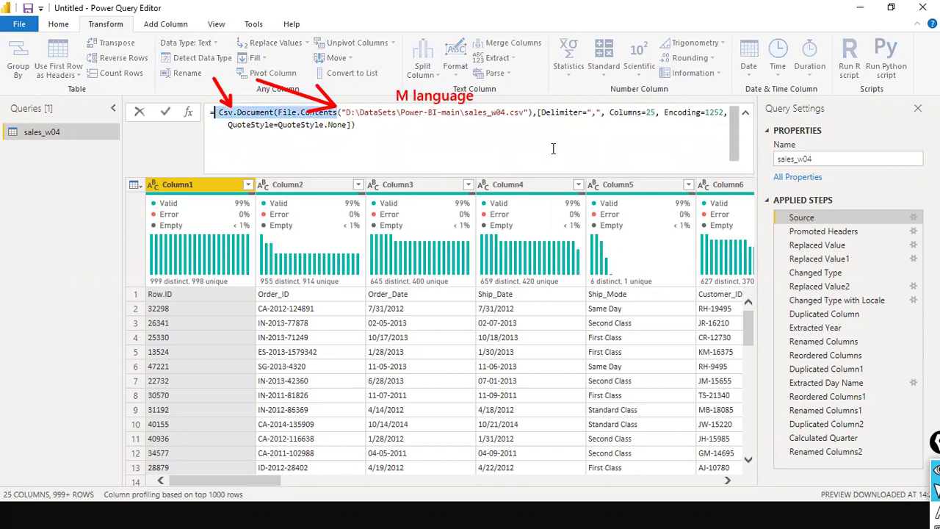
left_click(745, 114)
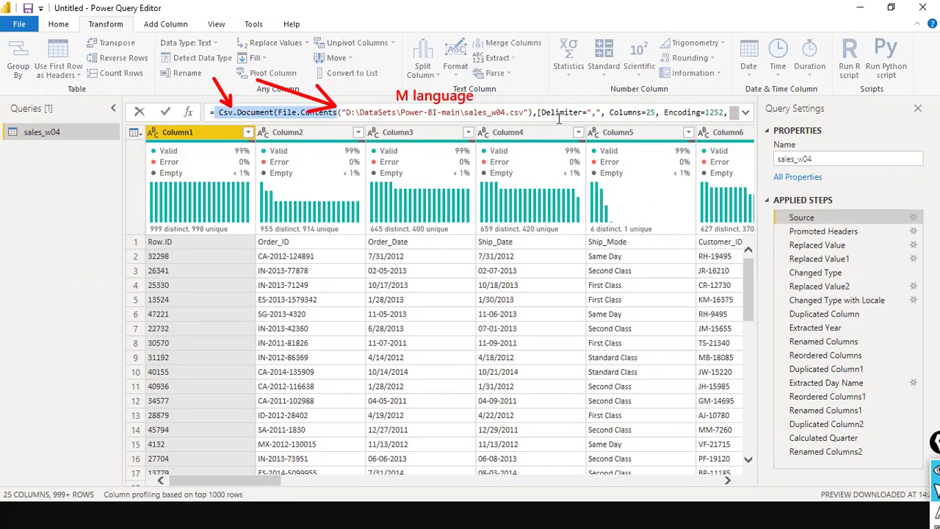
left_click(833, 231)
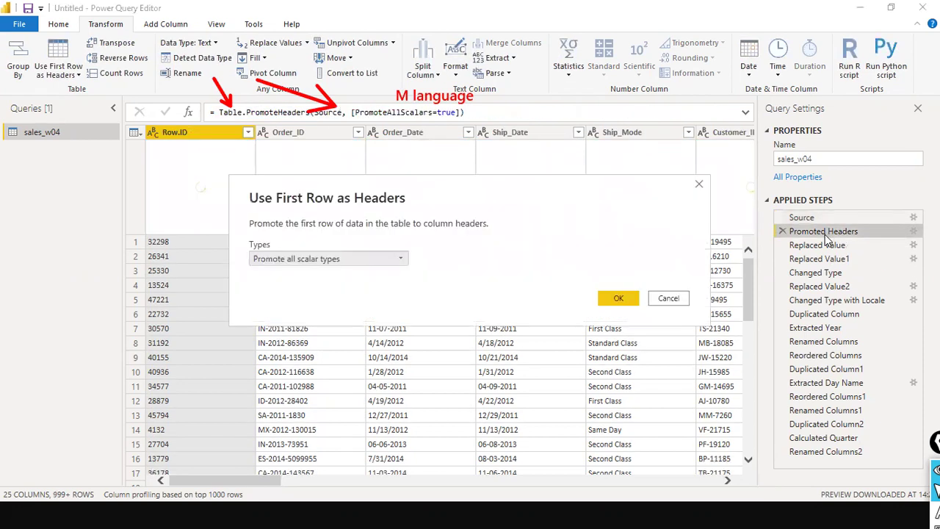
- Dismiss Use First Row as Headers and preview the Replaced Value step, scrolled to Sales
left_click(670, 299)
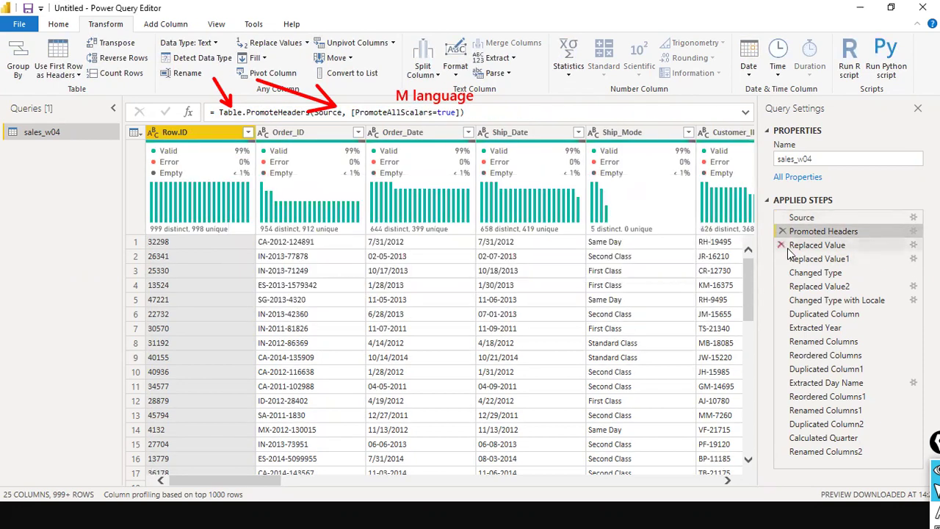
left_click(795, 246)
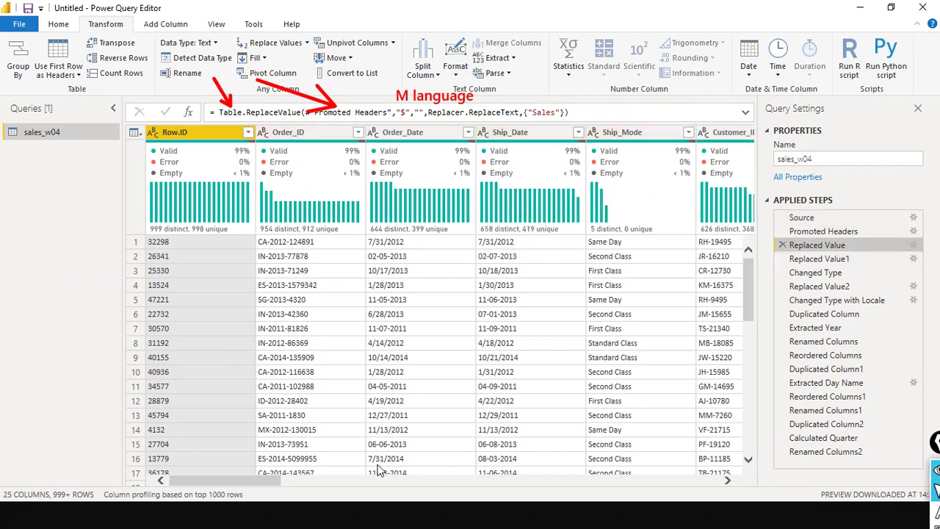
left_click_drag(268, 484, 733, 463)
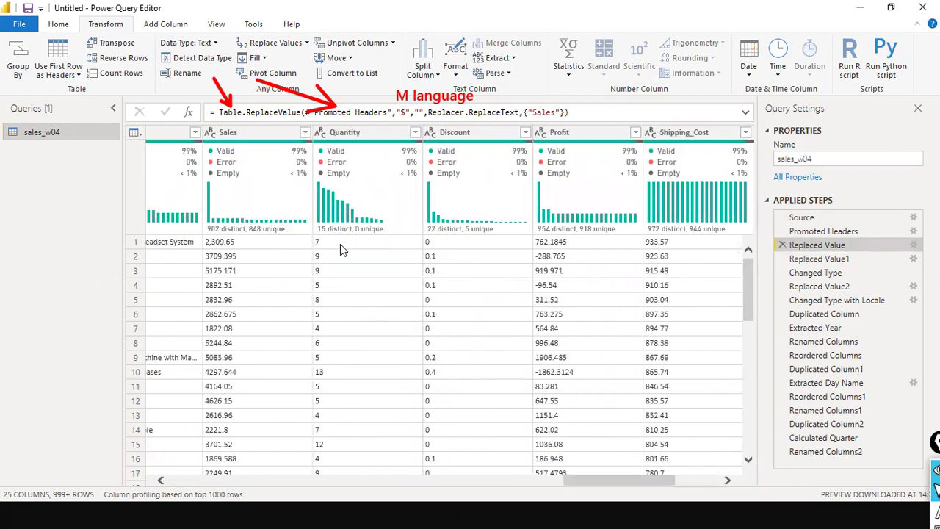
- Try Replace Errors on the Sales column, cancelling the Insert Step prompt
right_click(238, 129)
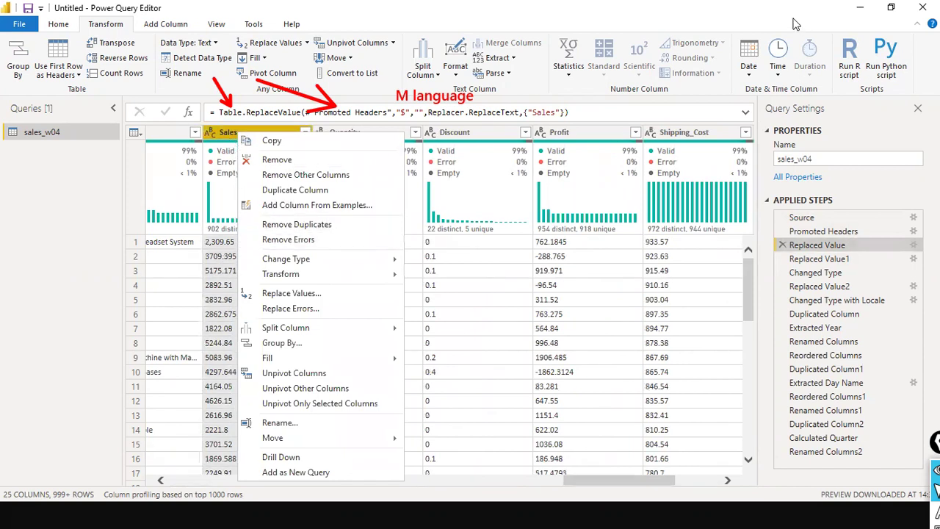
key("Escape")
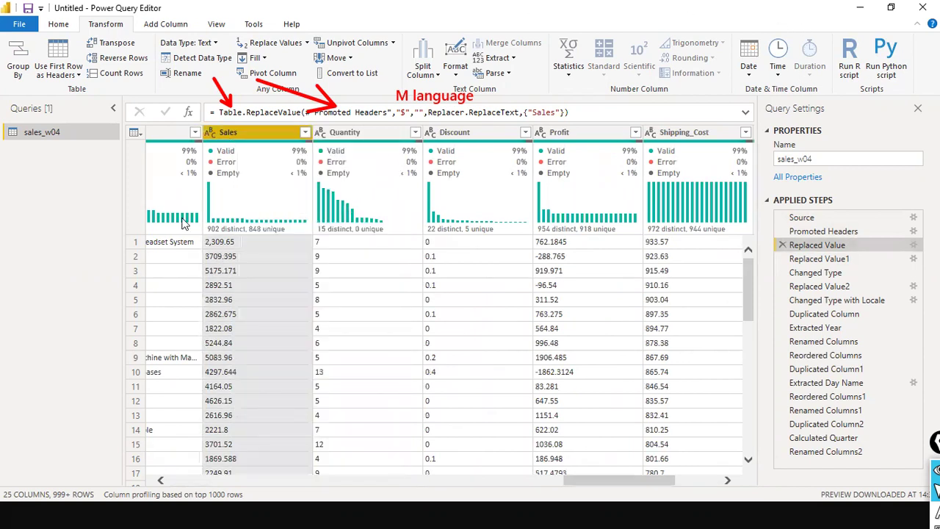
right_click(243, 135)
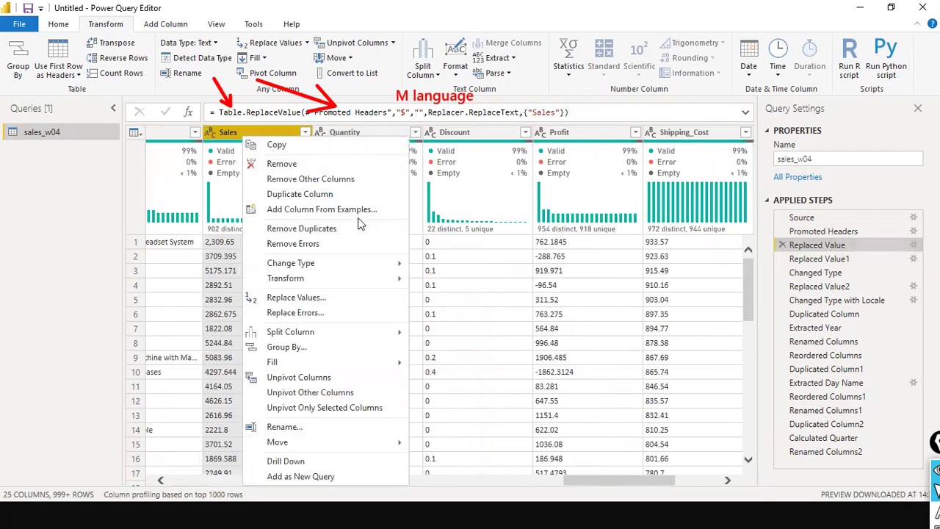
left_click(351, 307)
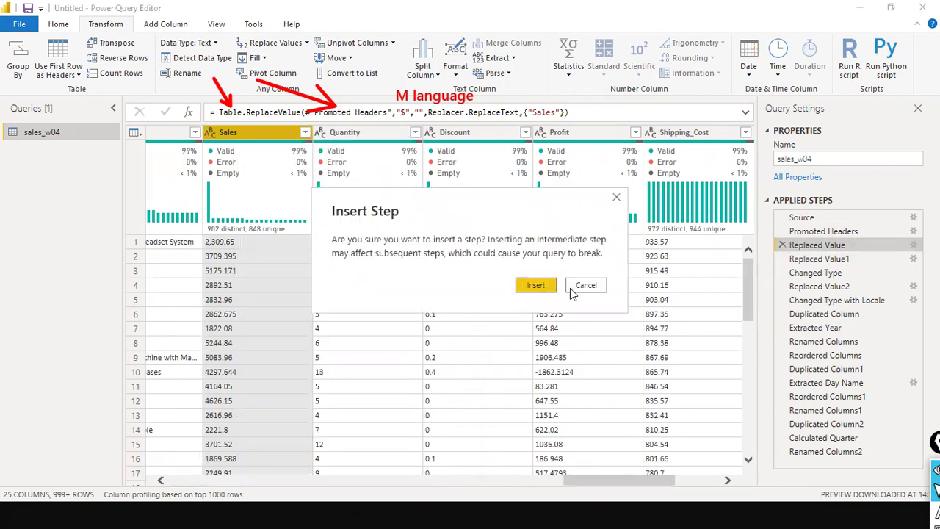
left_click(569, 286)
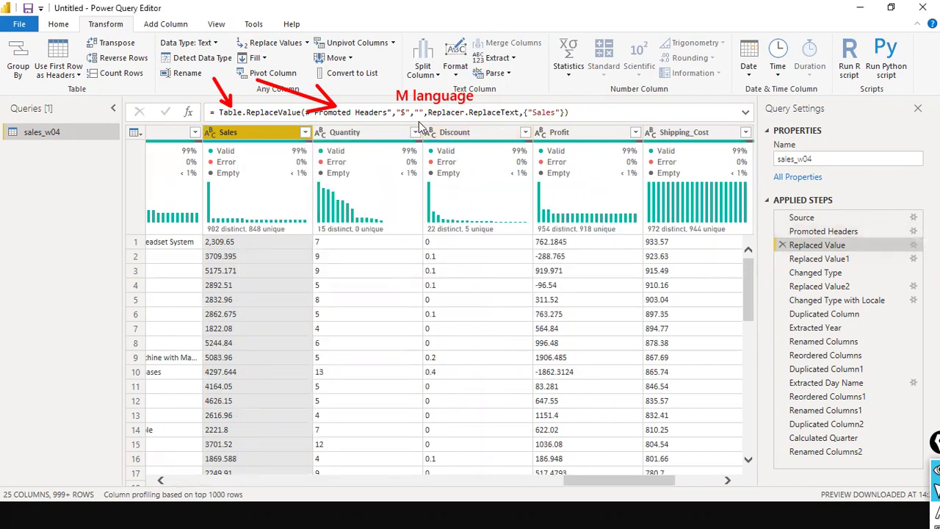
- Highlight the "$" being replaced in the Table.ReplaceValue formula
left_click_drag(387, 114, 572, 113)
left_click(572, 113)
left_click_drag(397, 112, 402, 111)
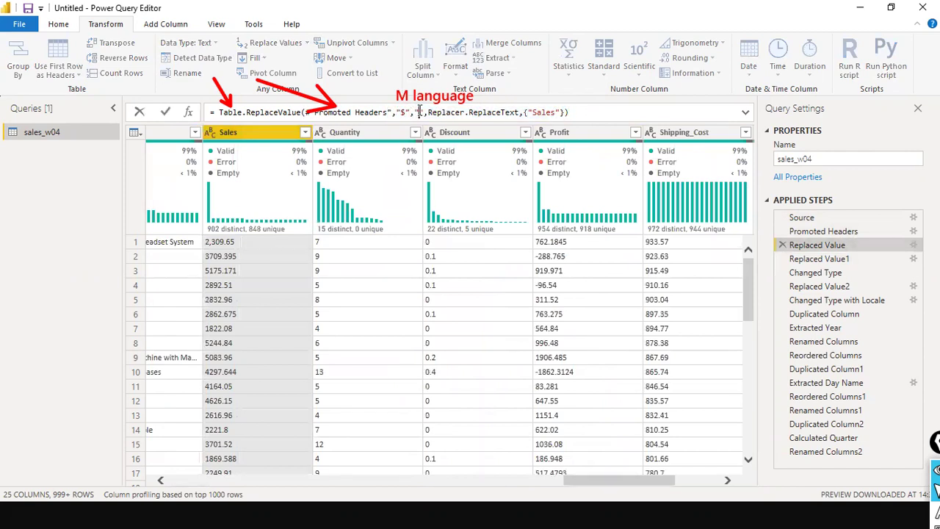
- View the Replaced Value1 NA-to-0 Replace Values settings and cancel without changes
left_click(800, 258)
double_click(800, 258)
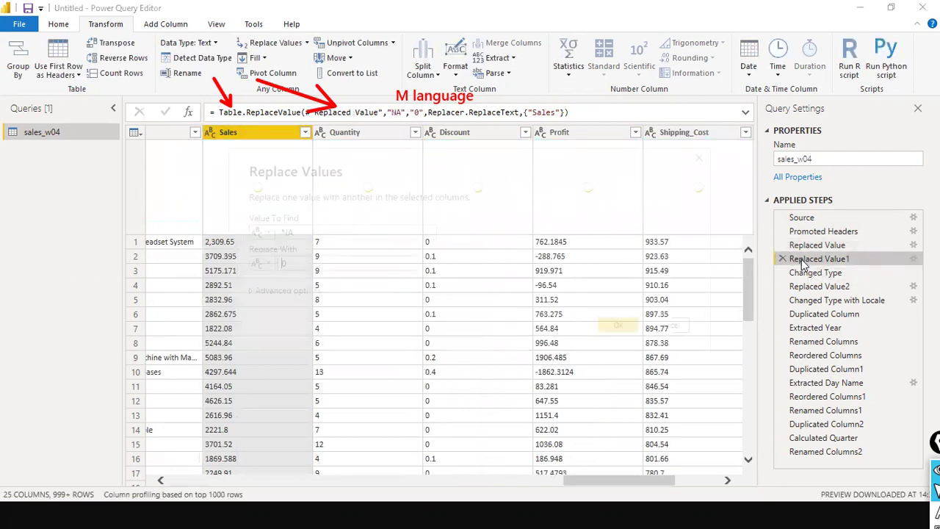
left_click(650, 326)
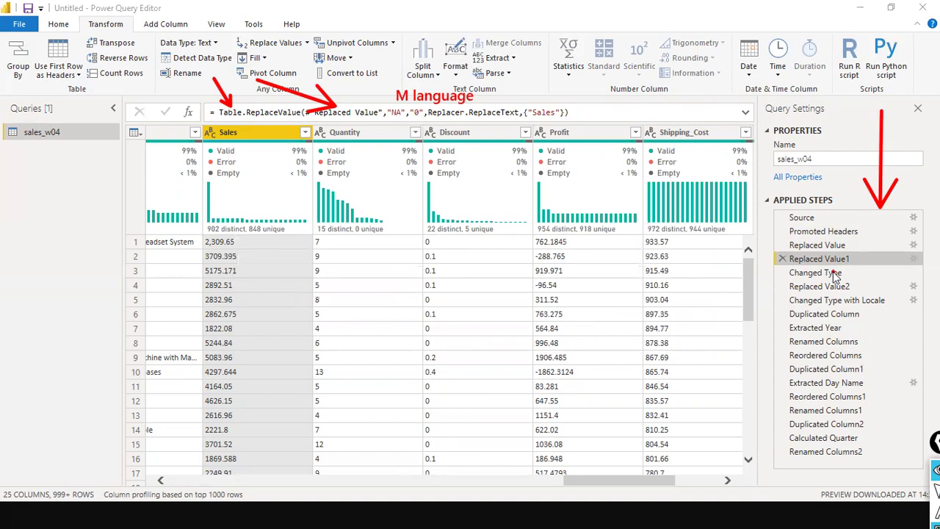
- Select the Changed Type step and read its Table.TransformColumnTypes formula for Sales
left_click(823, 276)
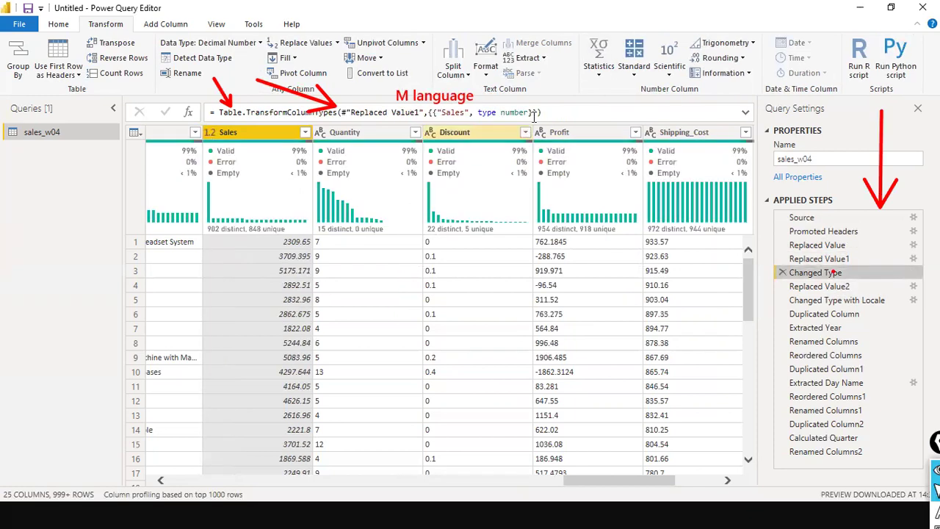
left_click(443, 109)
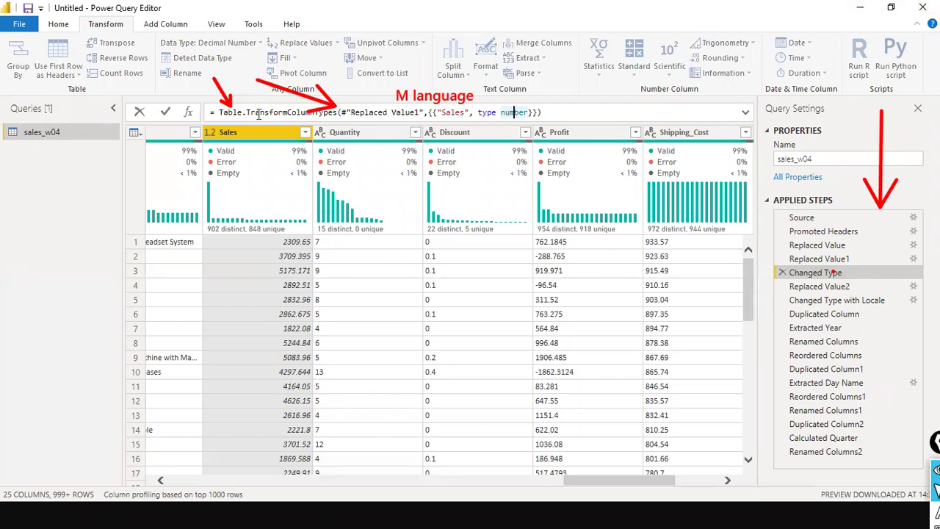
mouse_move(351, 117)
- Inspect the Replaced Value2 settings replacing '-' with '/' on Order_Date, then cancel without changes
double_click(811, 292)
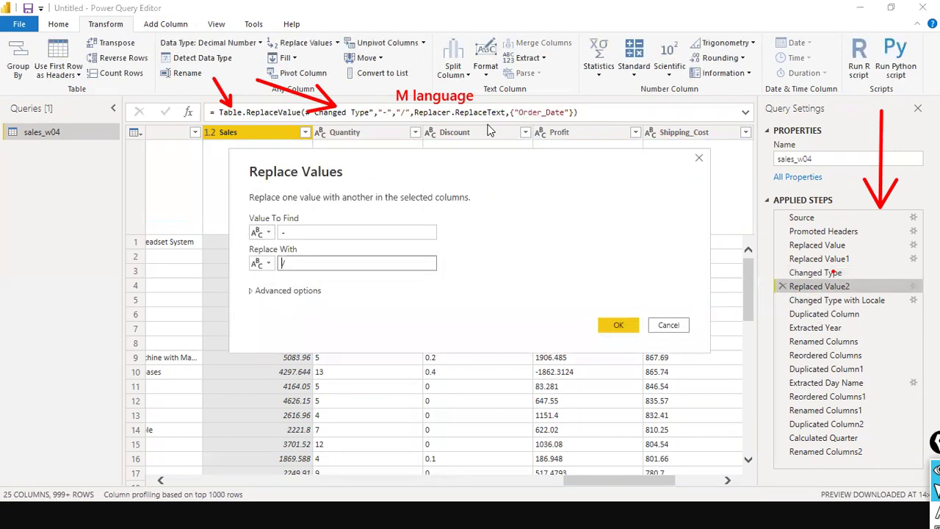
left_click(284, 229)
key("BackSpace")
type("-")
left_click(285, 263)
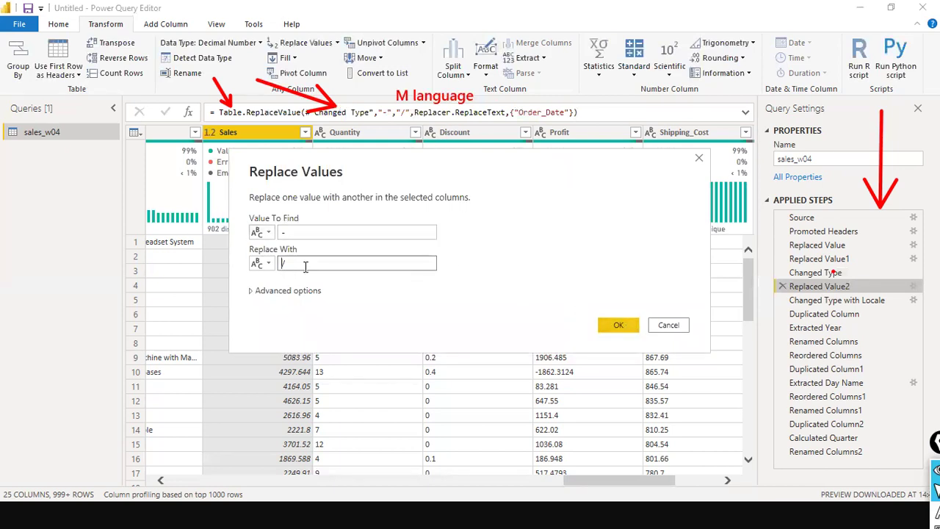
left_click(669, 325)
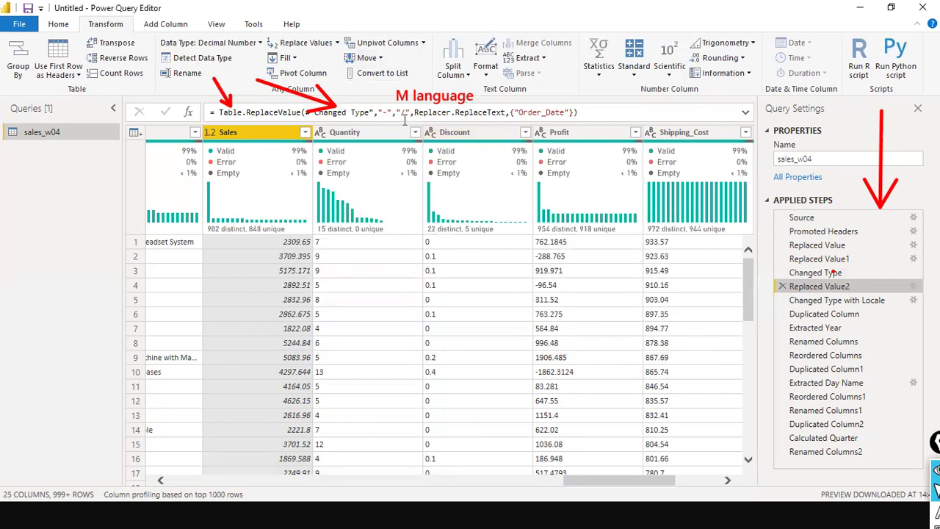
- Step down the Applied Steps to the final Renamed Columns2 and scroll the preview across to Ship_Date
key("Down")
key("Down")
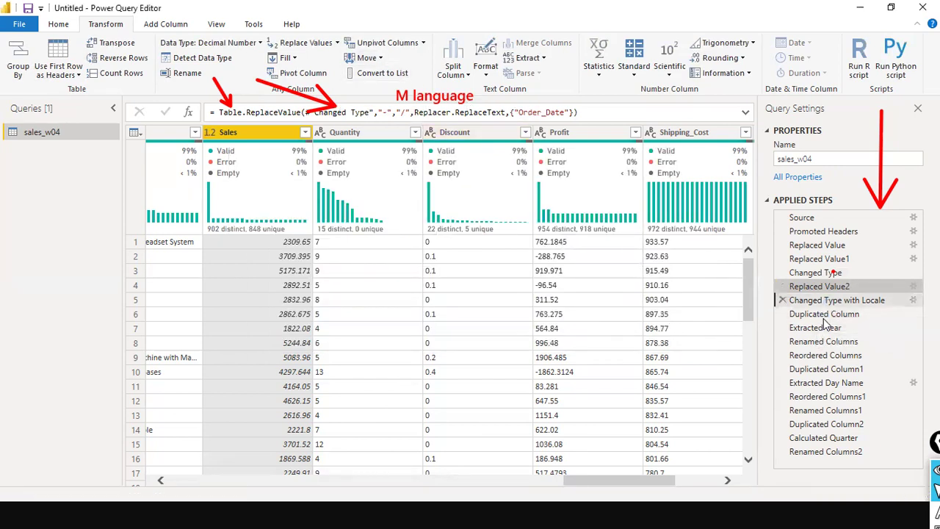
key("Down")
key("Down")
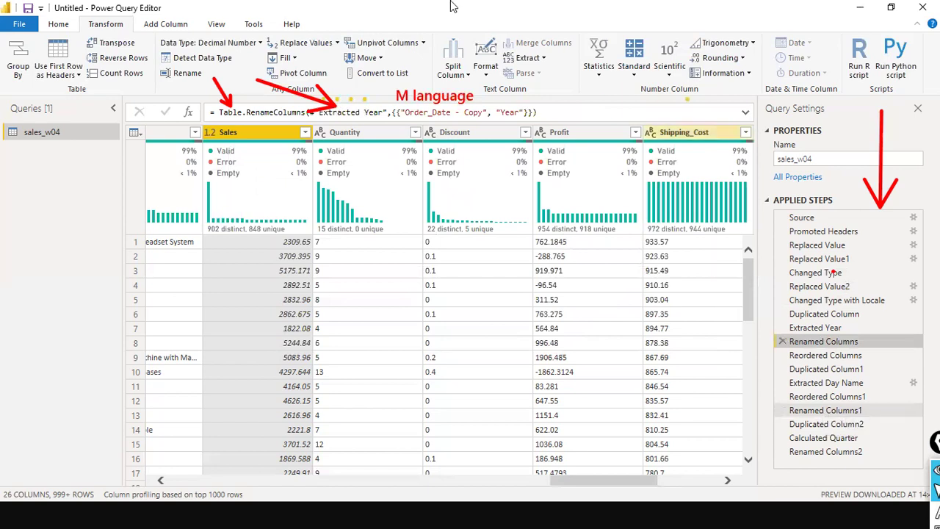
left_click(801, 450)
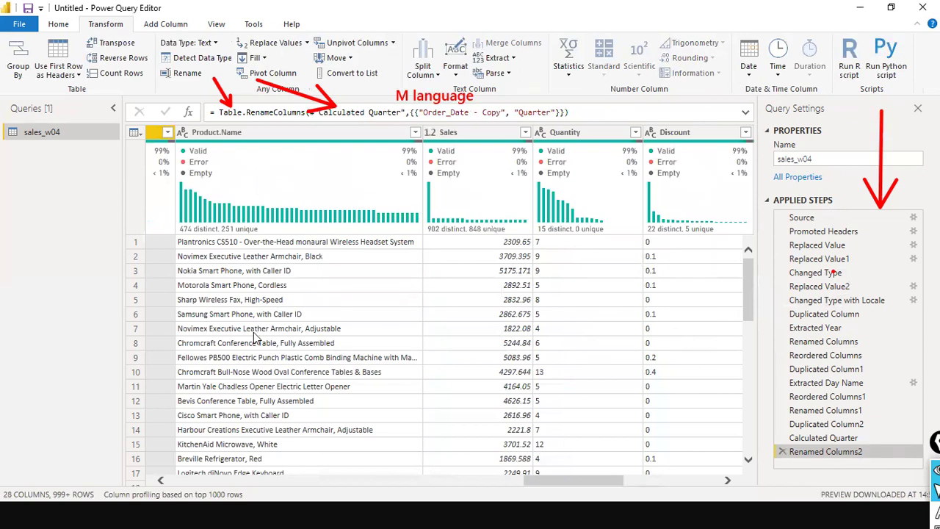
left_click_drag(545, 480, 635, 464)
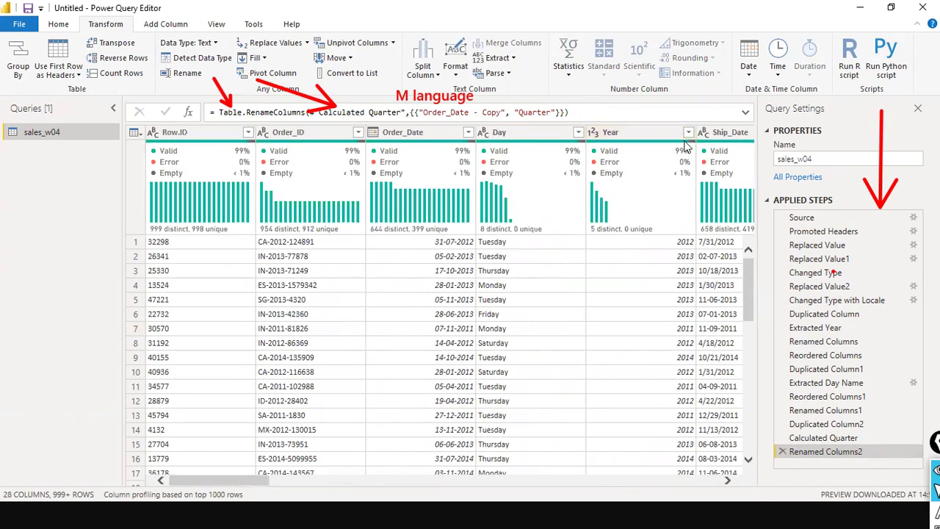
left_click_drag(230, 482, 261, 482)
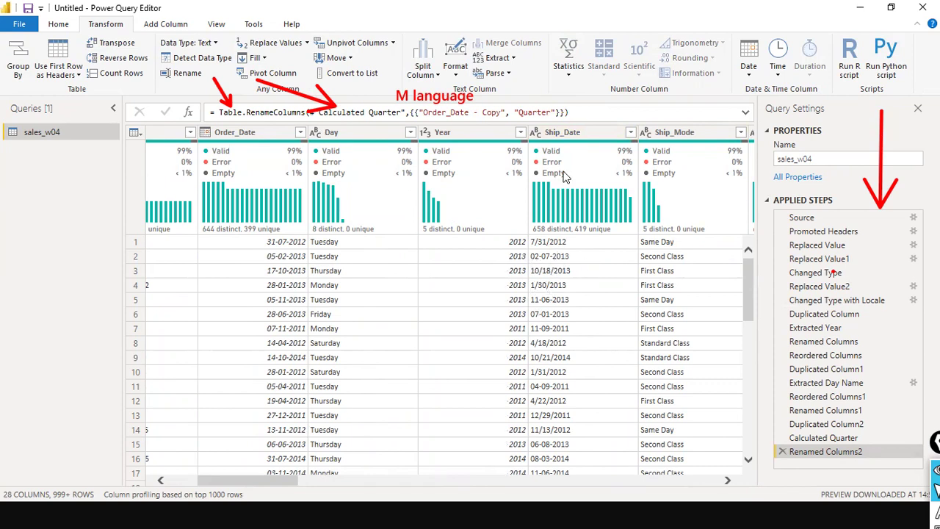
left_click(535, 133)
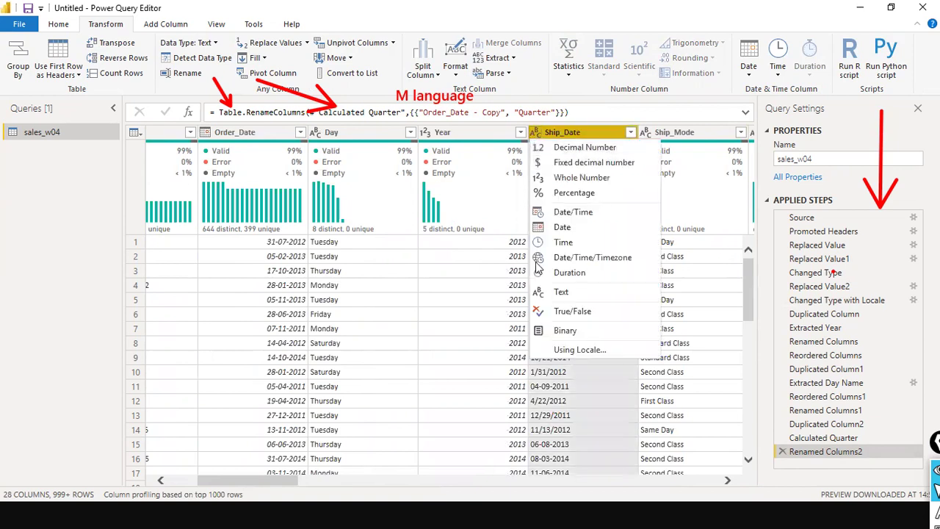
left_click(575, 351)
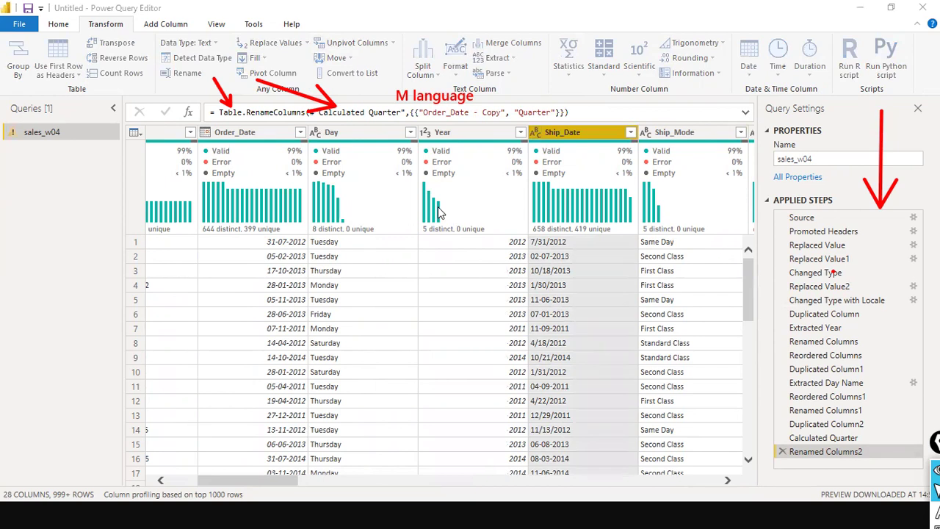
left_click(397, 250)
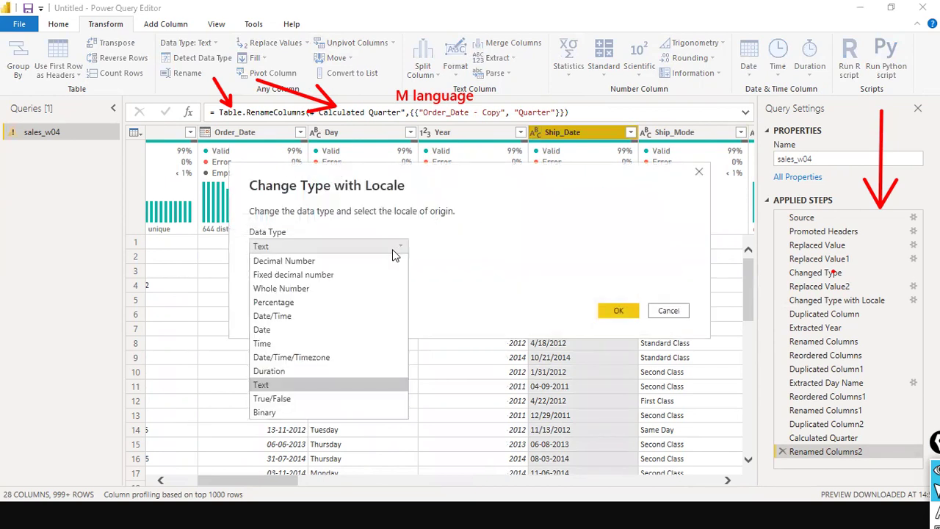
left_click(339, 330)
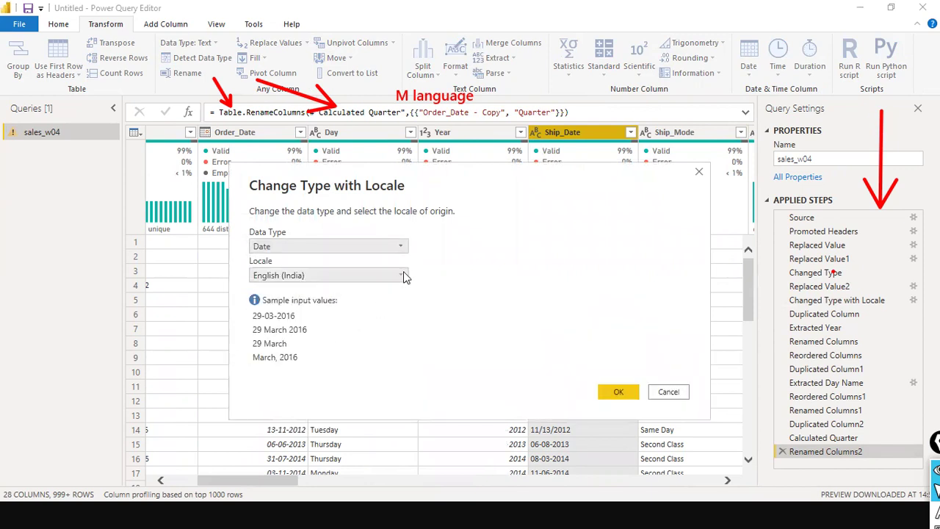
left_click(403, 276)
scroll(429, 408, "down", 10)
scroll(430, 407, "down", 5)
left_click(378, 433)
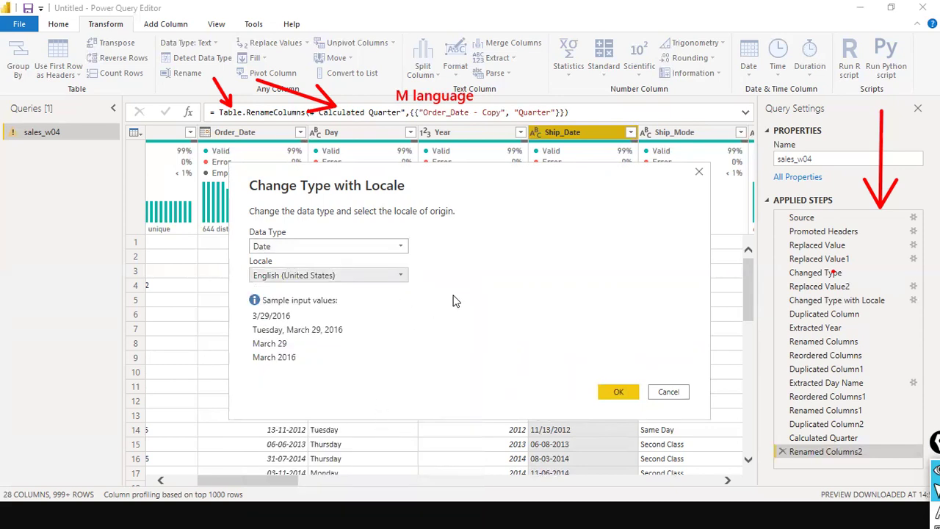
left_click(667, 391)
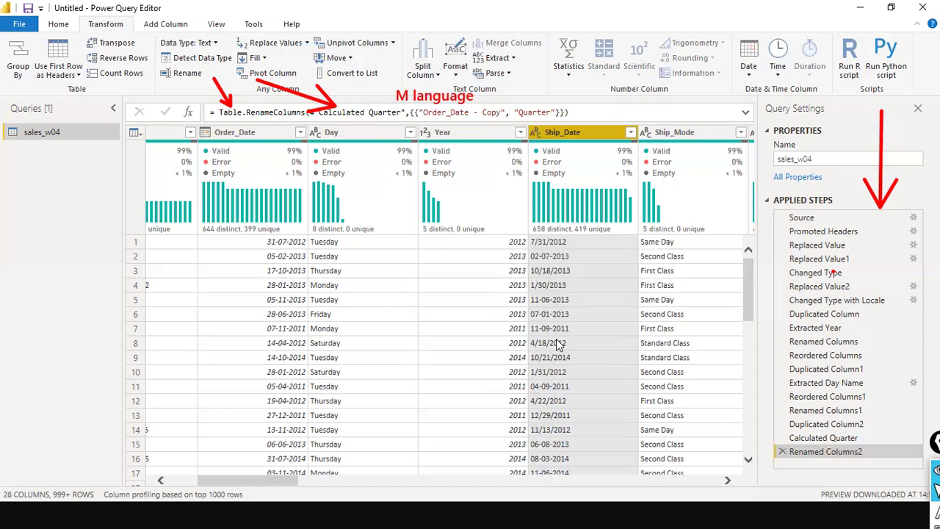
- Start changing Ship_Date's data type with a locale, then cancel the change
left_click(535, 132)
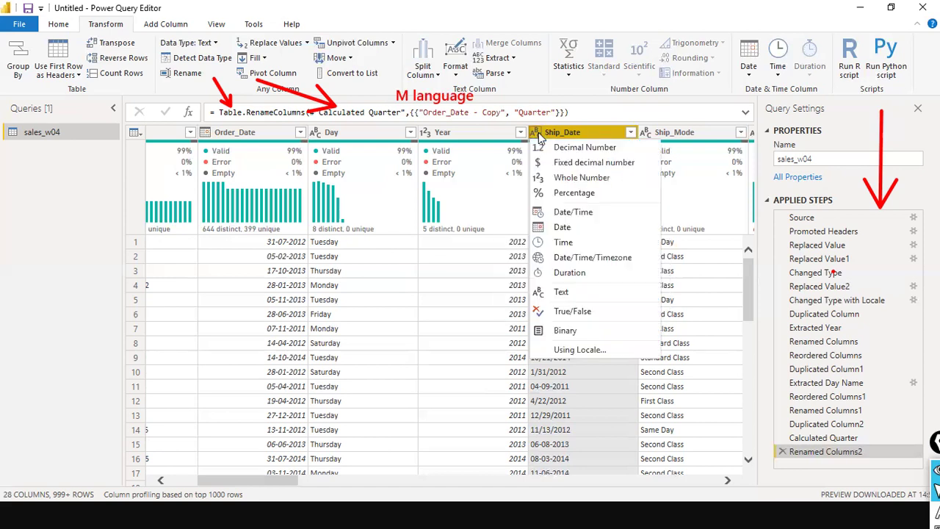
left_click(564, 293)
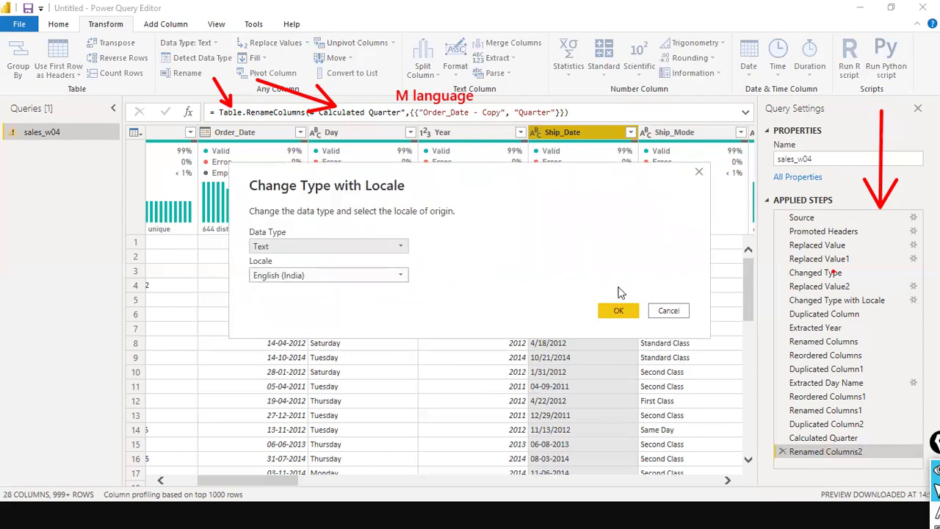
left_click(662, 312)
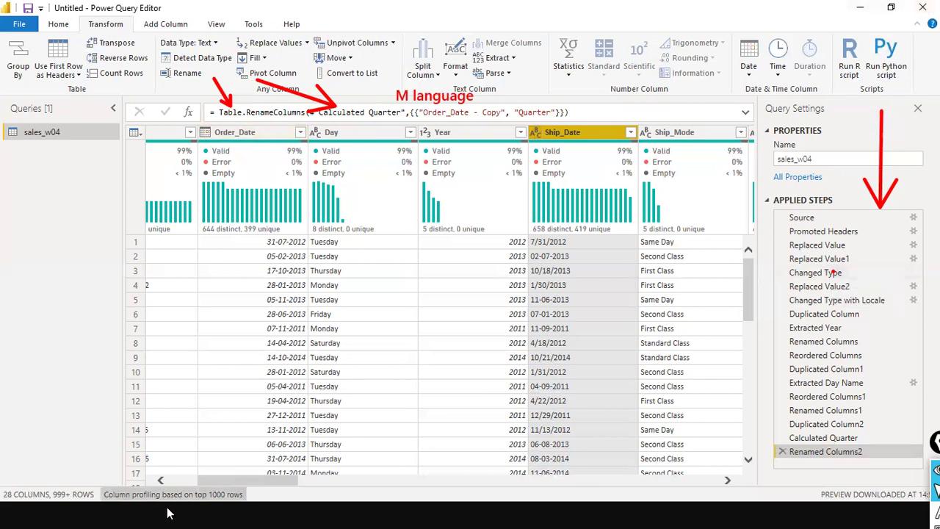
- Select the Row.ID cell in row 13 and scroll the grid sideways
left_click_drag(242, 479, 205, 420)
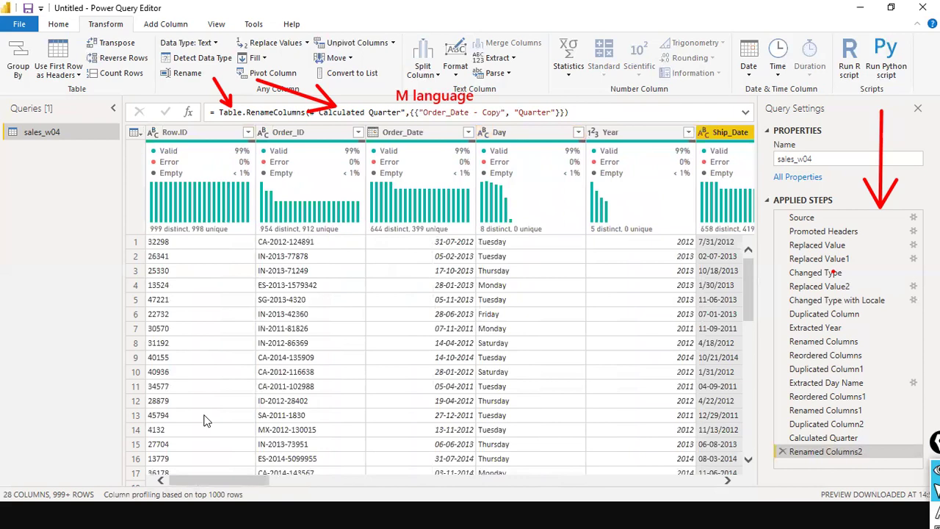
left_click(205, 420)
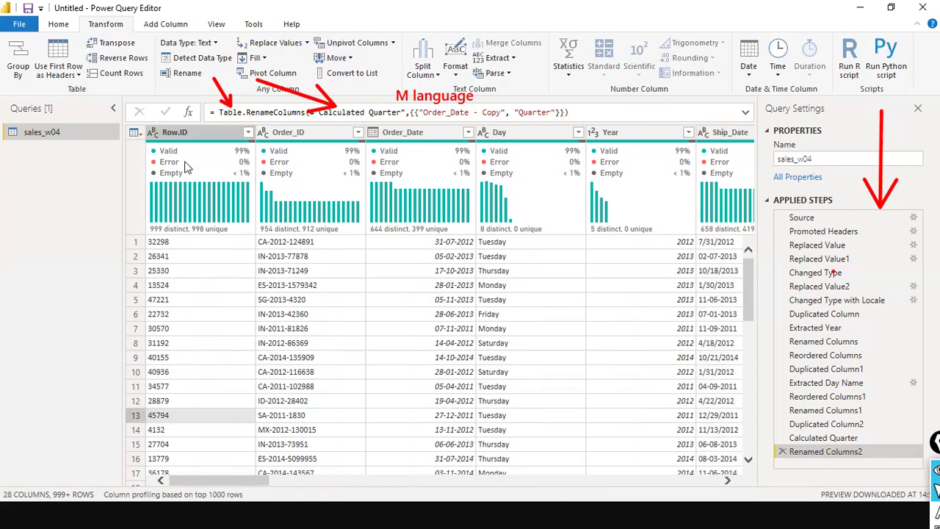
mouse_move(185, 165)
left_click_drag(258, 481, 310, 481)
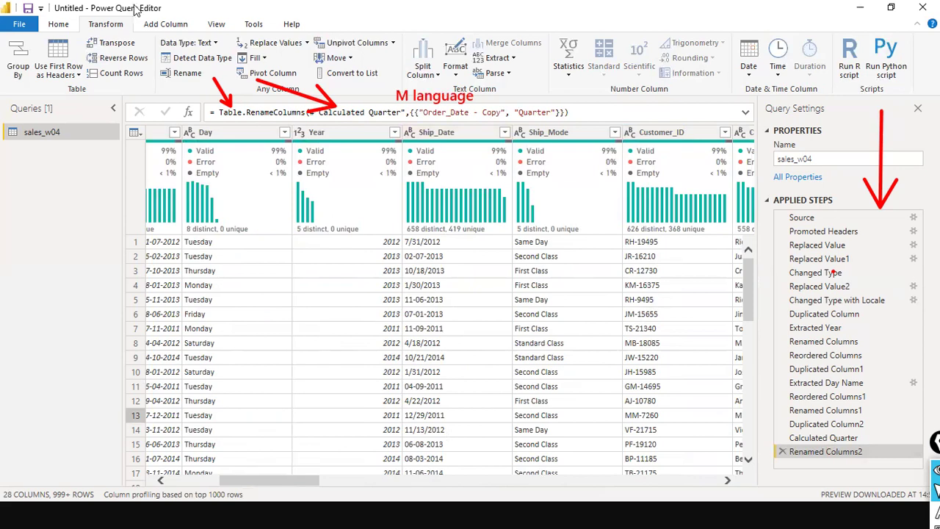
- Turn Column quality, Column distribution and Column profile off and back on
left_click(214, 25)
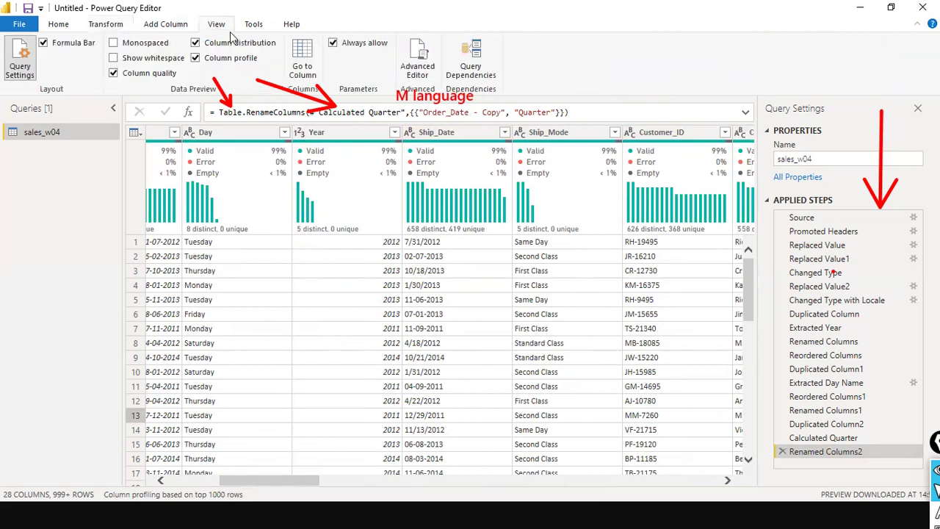
left_click(113, 72)
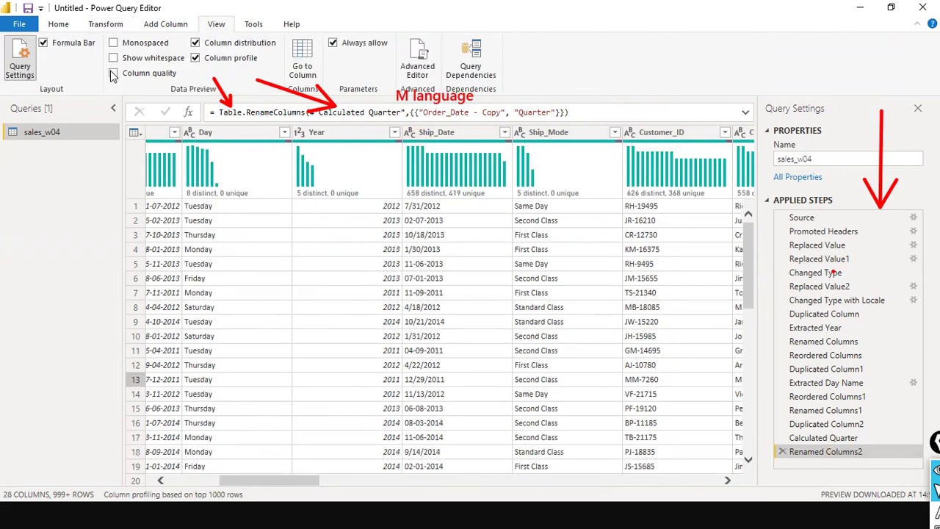
left_click(195, 44)
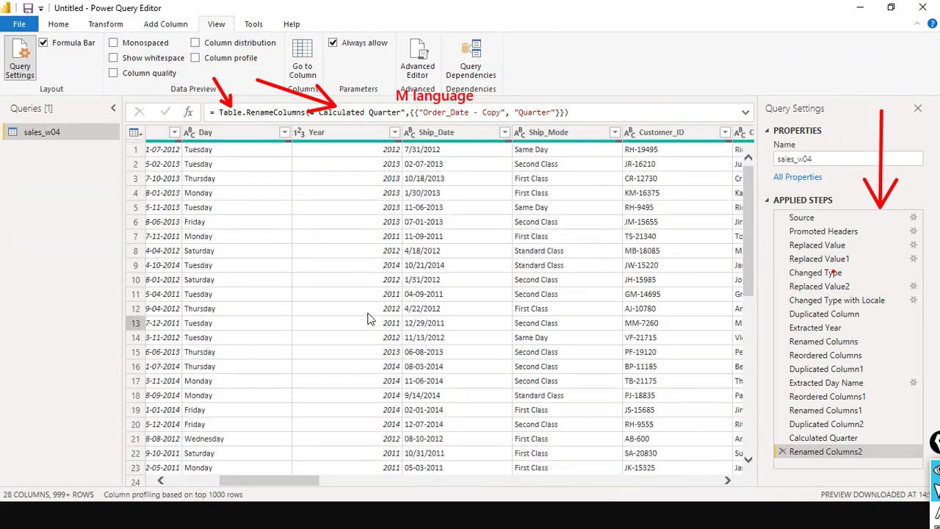
left_click(165, 480)
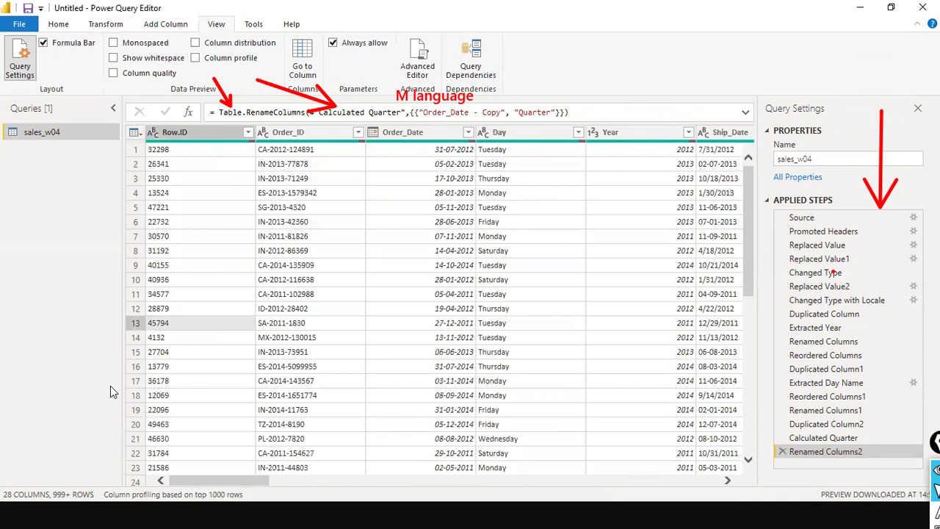
left_click(195, 44)
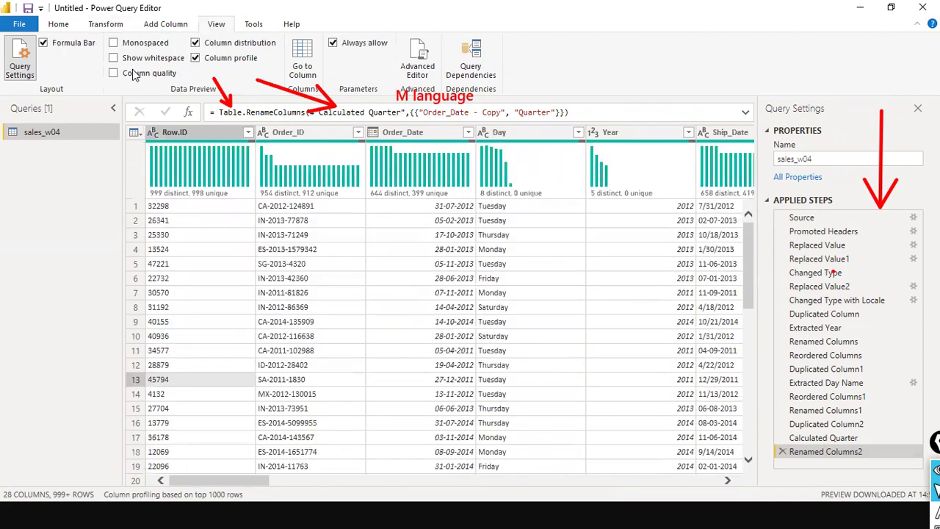
left_click(113, 74)
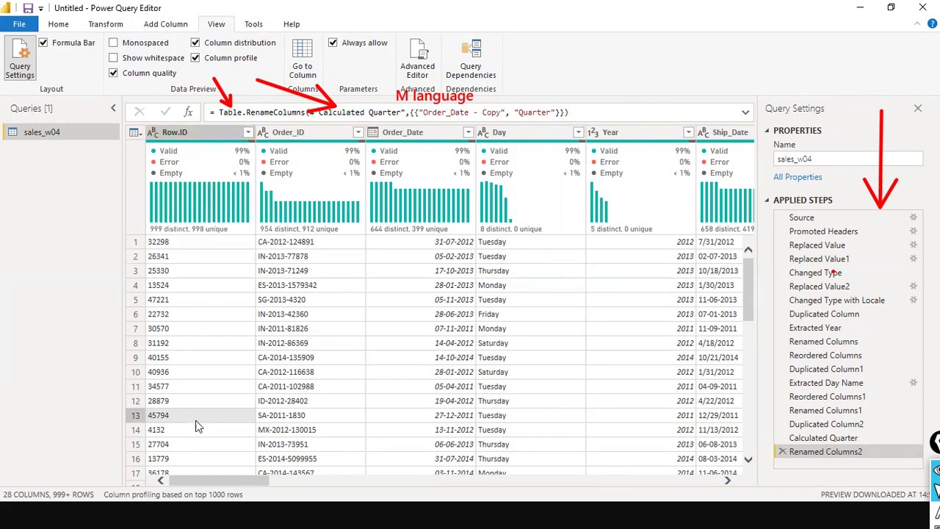
- Switch the Column quality statistics off and back on
mouse_move(224, 159)
left_click_drag(198, 474, 165, 390)
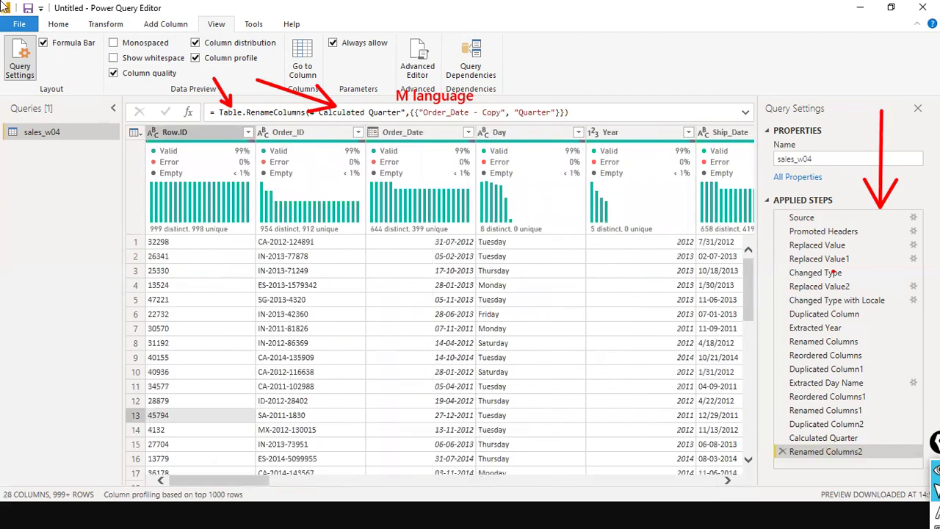
mouse_move(245, 178)
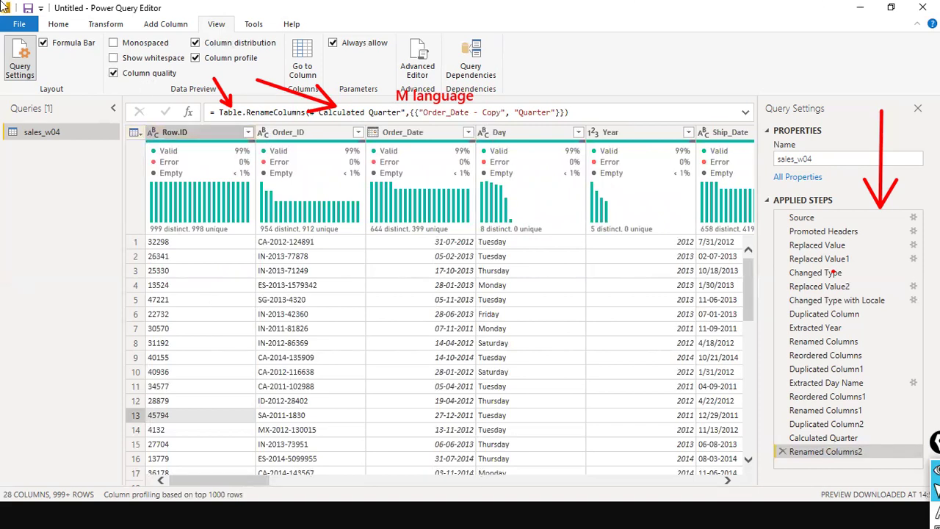
left_click(113, 73)
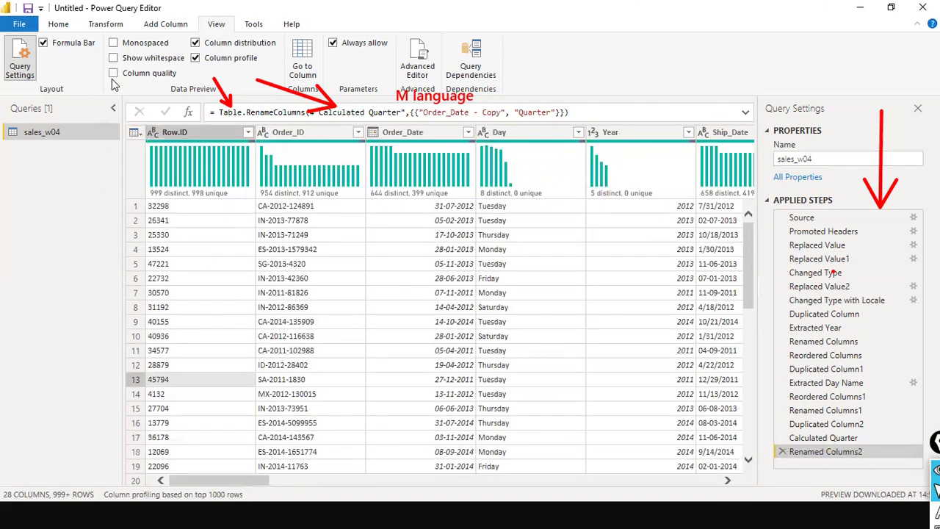
left_click(113, 74)
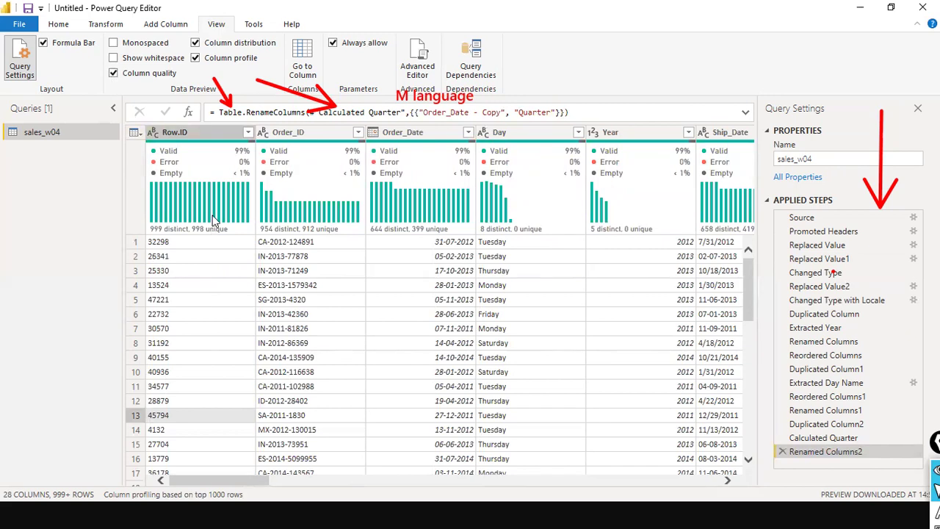
- Select the Row.ID column to show its statistics and 2 empty values
mouse_move(215, 205)
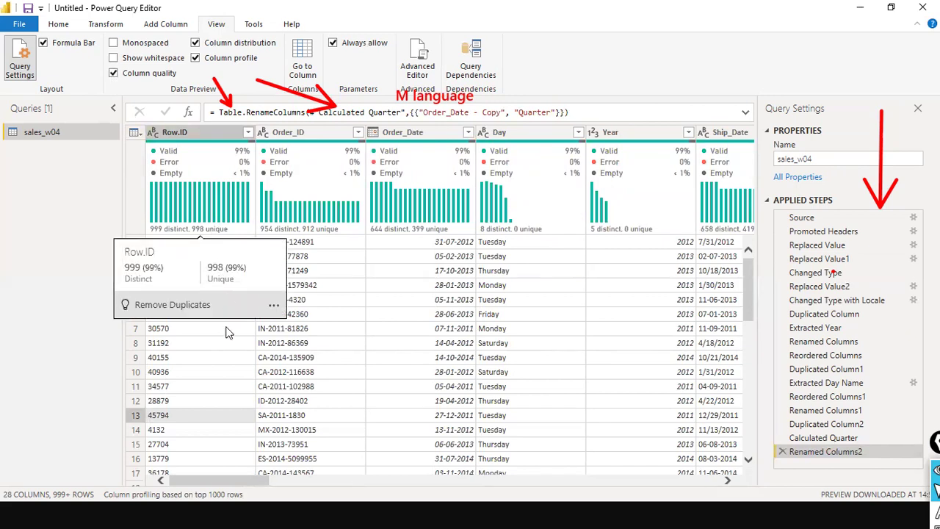
mouse_move(242, 199)
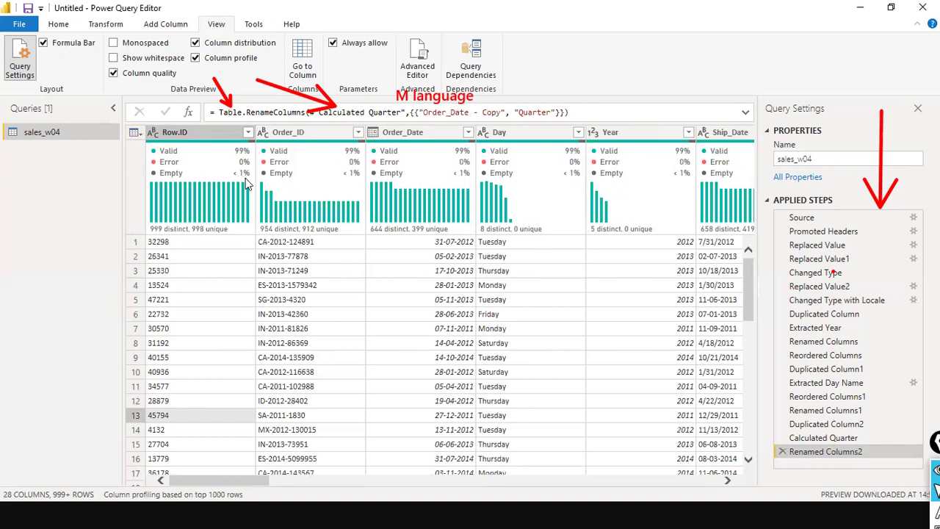
left_click(248, 179)
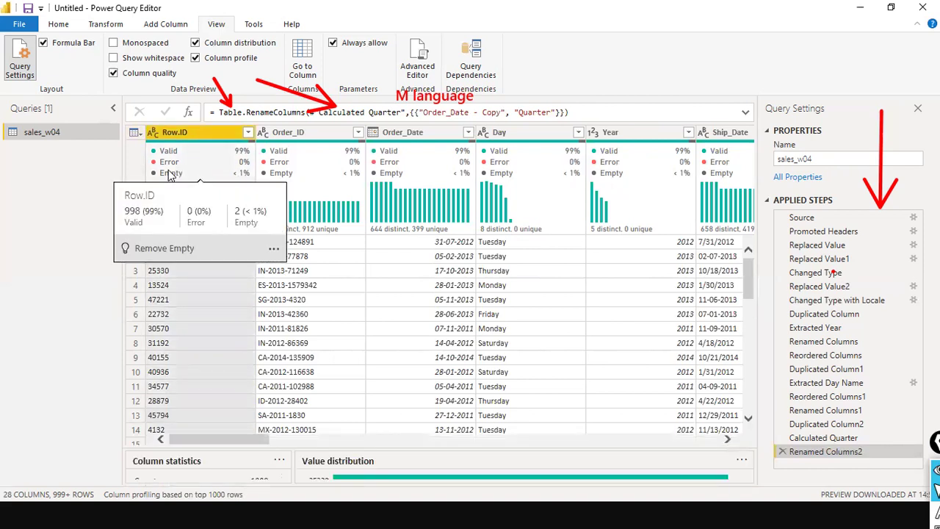
mouse_move(171, 175)
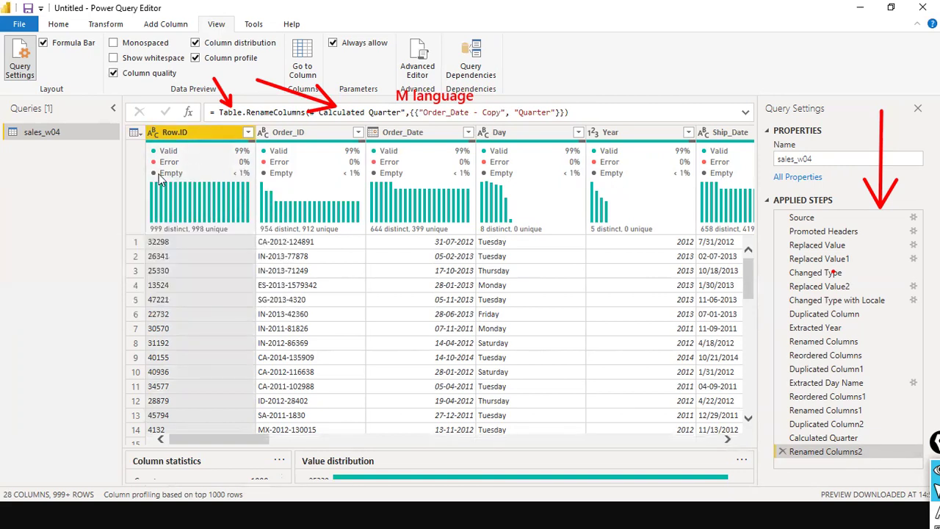
mouse_move(254, 187)
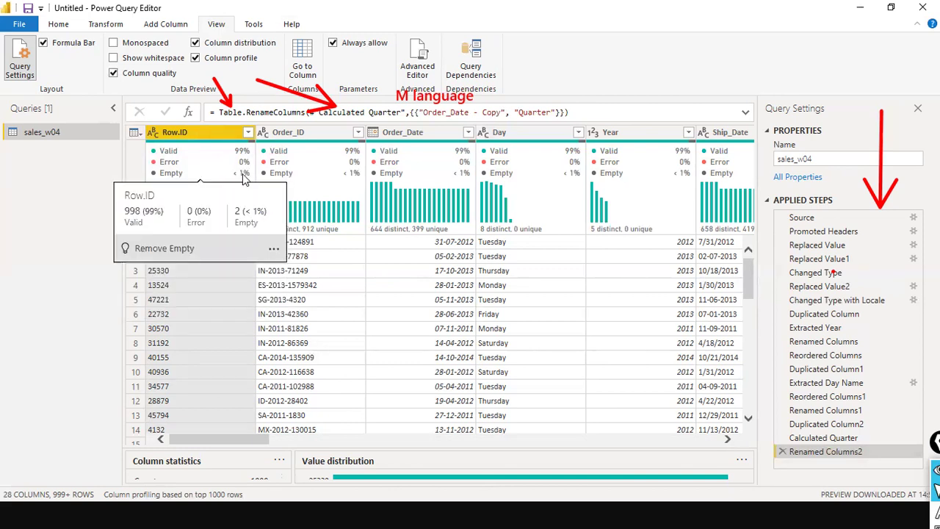
- Remove the empty Row.ID rows using Remove Empty on its quality card
left_click(273, 250)
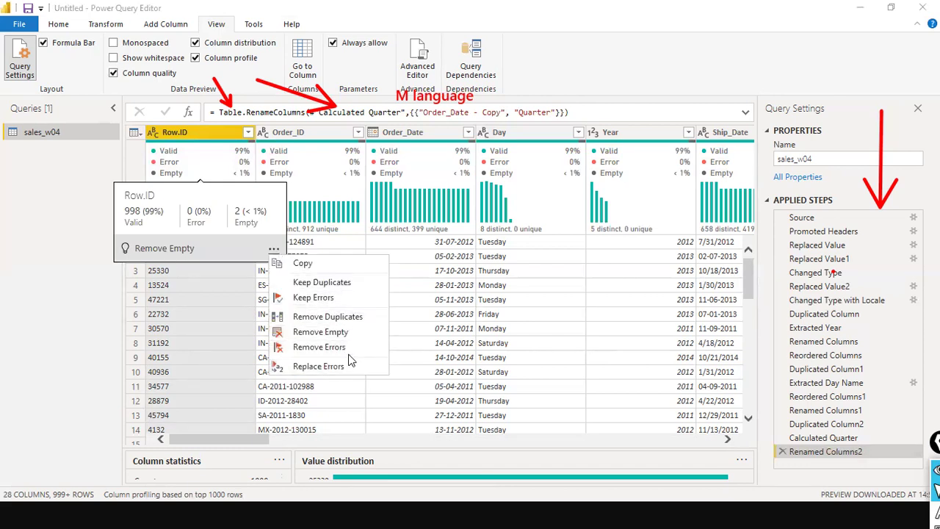
left_click(162, 247)
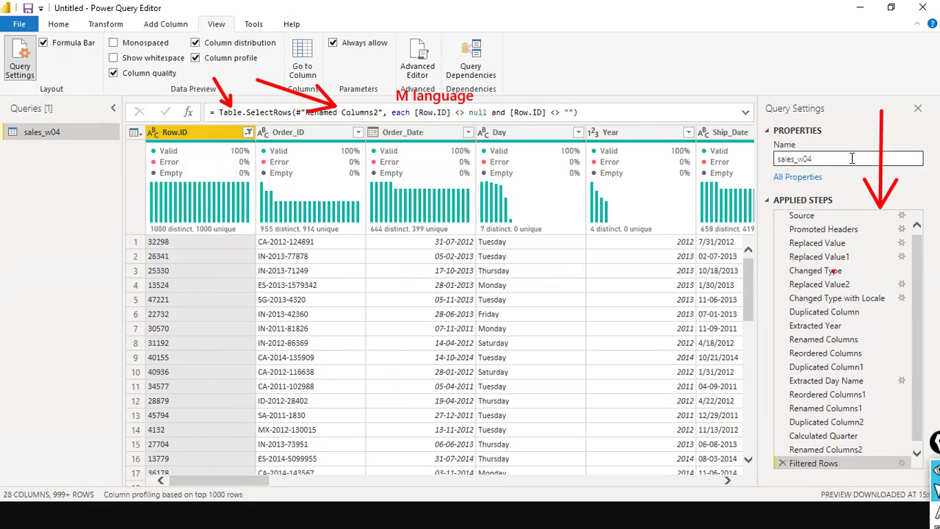
left_click_drag(235, 479, 136, 445)
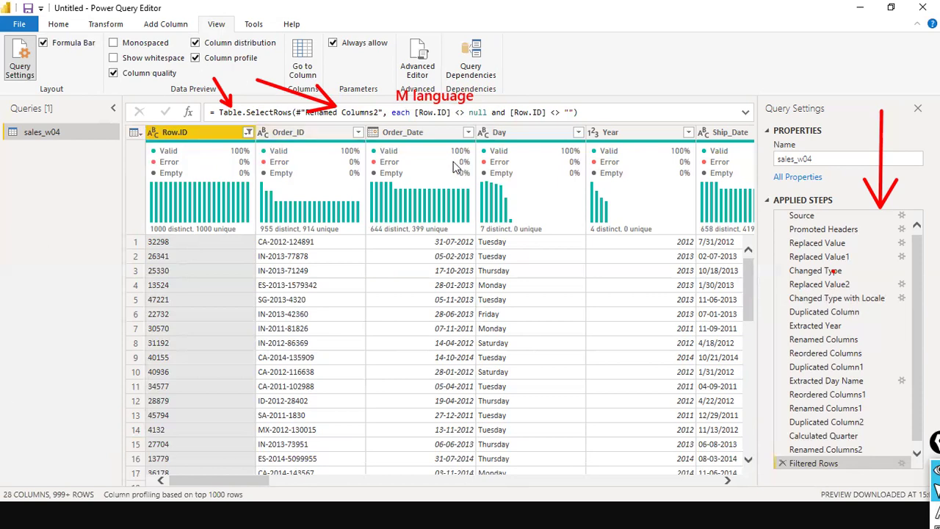
- Scroll across the columns to review the filtered data
mouse_move(455, 166)
left_click_drag(200, 481, 513, 483)
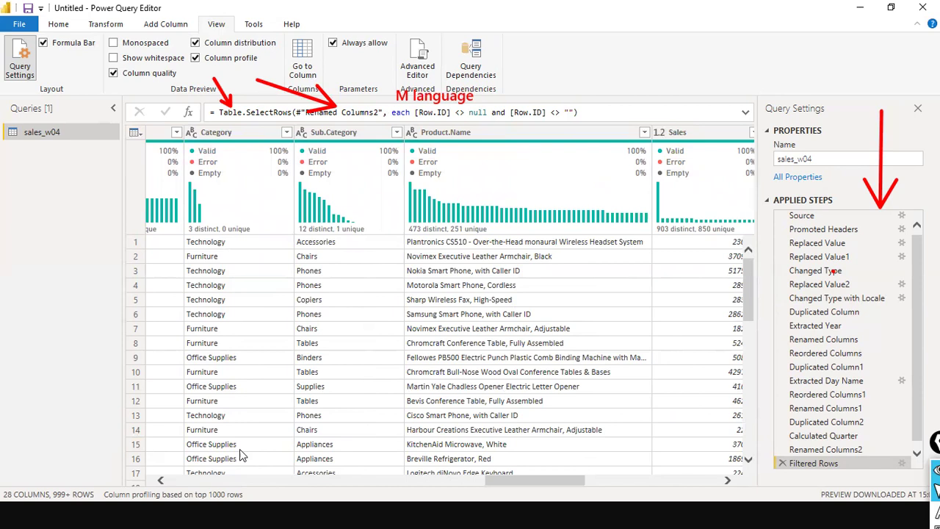
left_click(279, 485)
scroll(372, 470, "down", 1)
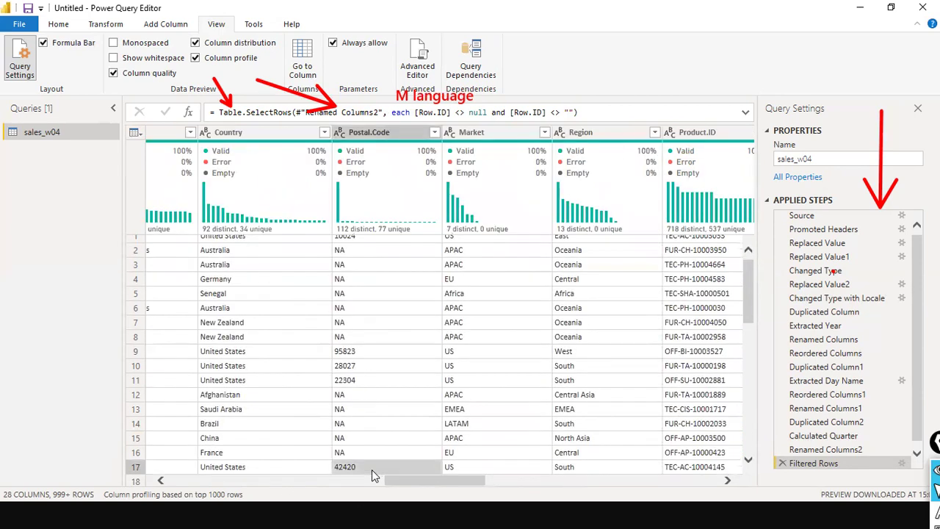
left_click_drag(413, 482, 197, 481)
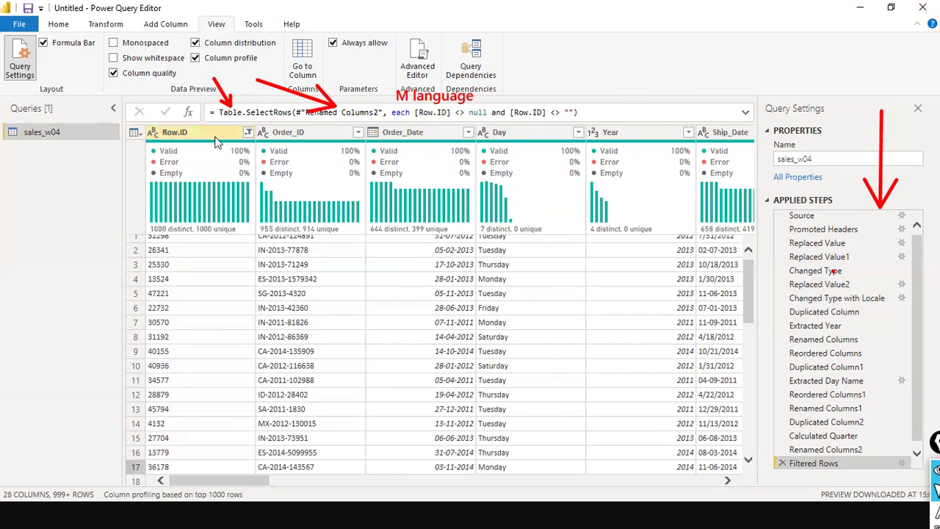
right_click(215, 142)
left_click(224, 162)
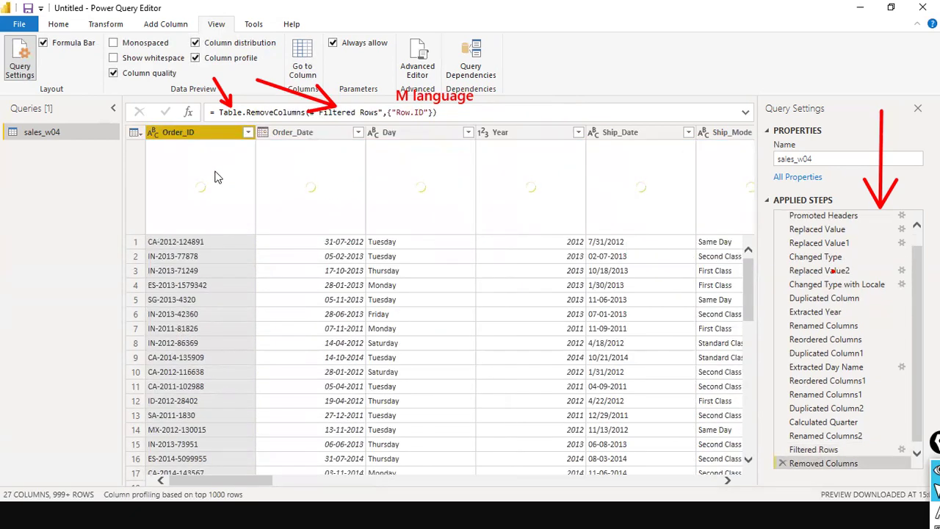
mouse_move(272, 198)
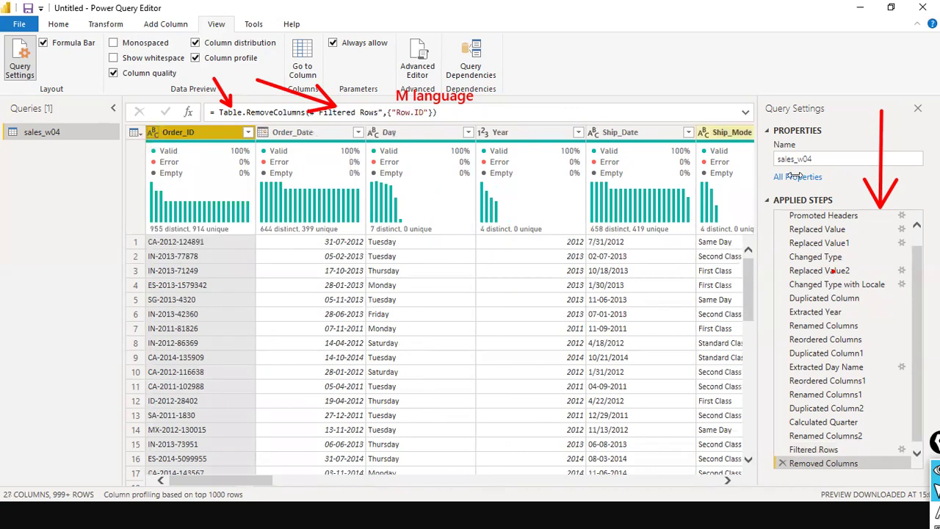
left_click_drag(820, 461, 858, 478)
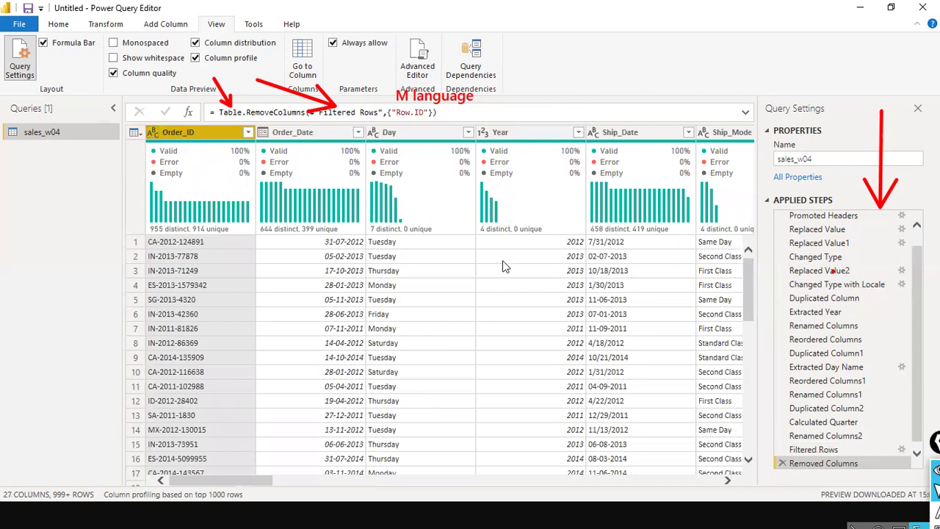
scroll(863, 306, "up", 1)
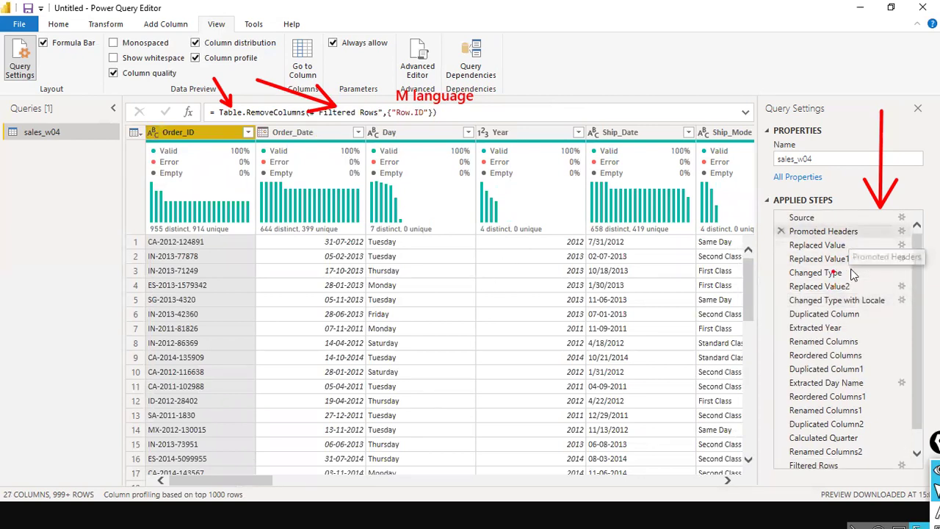
scroll(862, 305, "down", 1)
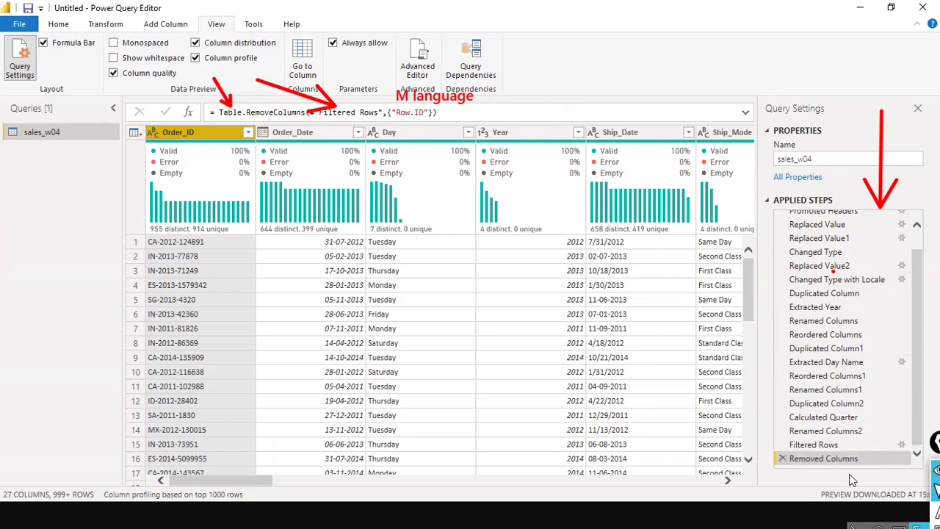
left_click(835, 404)
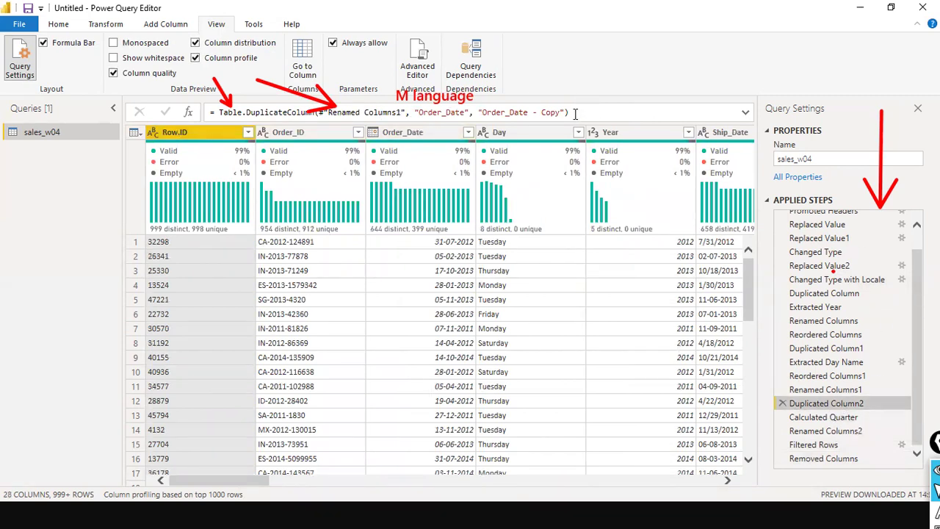
left_click(837, 457)
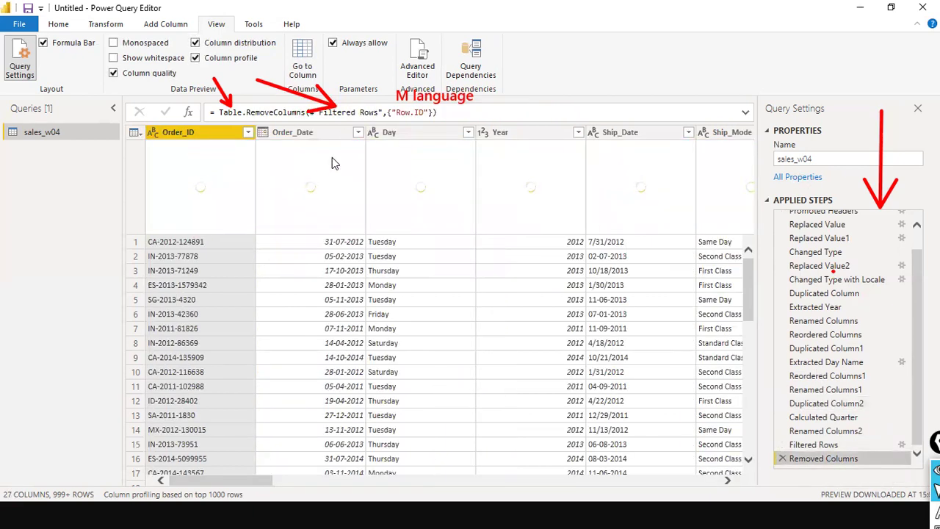
scroll(833, 252, "up", 1)
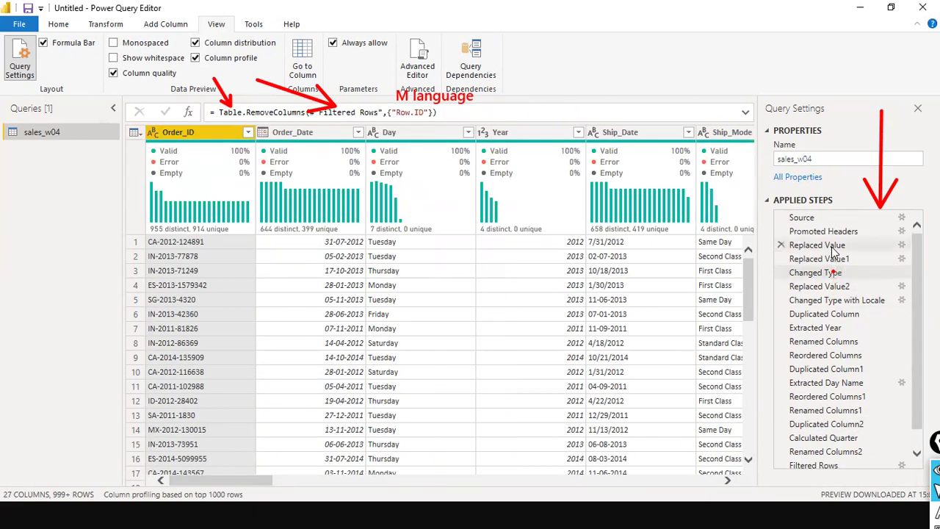
scroll(848, 227, "down", 1)
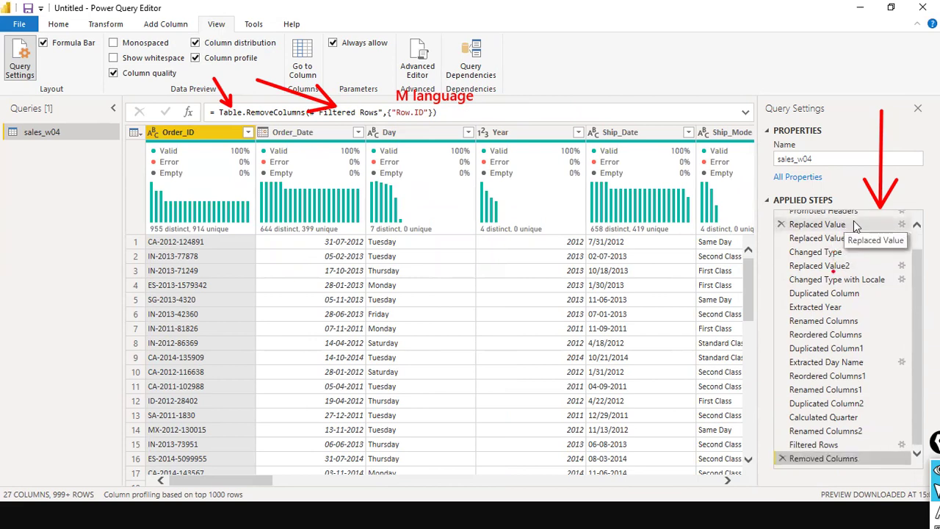
scroll(861, 238, "up", 1)
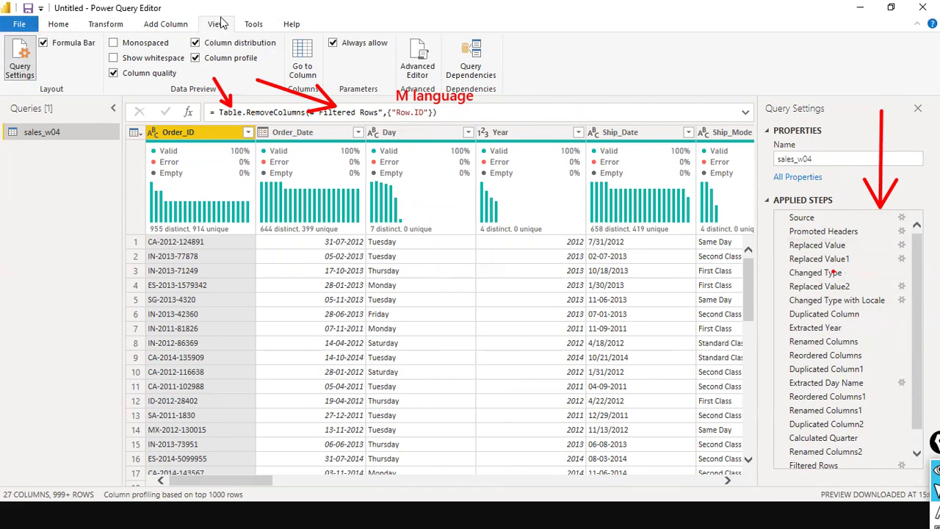
left_click(19, 66)
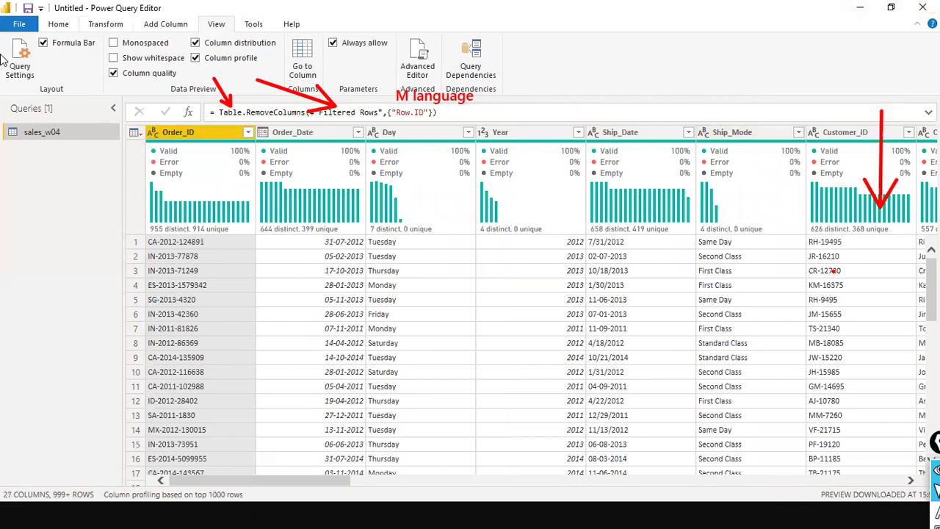
left_click(15, 75)
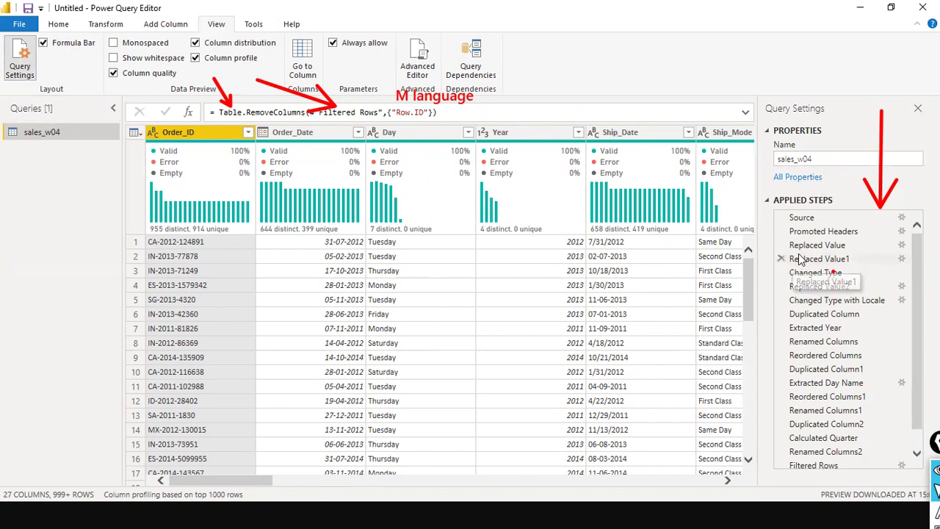
left_click(20, 70)
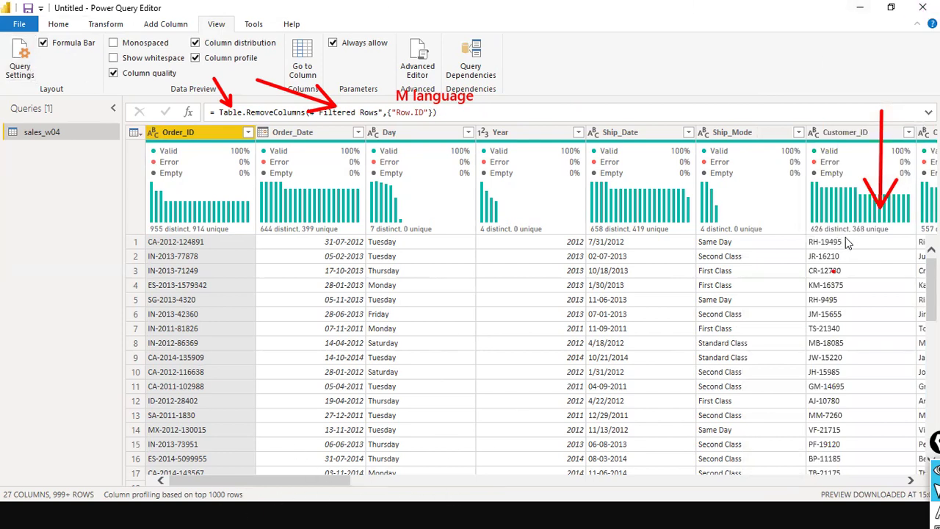
left_click_drag(292, 487, 844, 483)
left_click(18, 60)
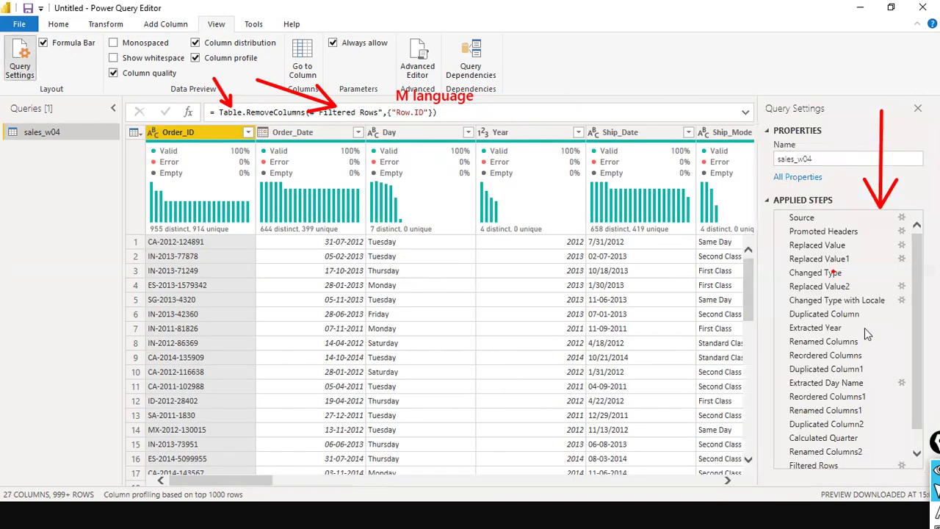
scroll(861, 331, "down", 1)
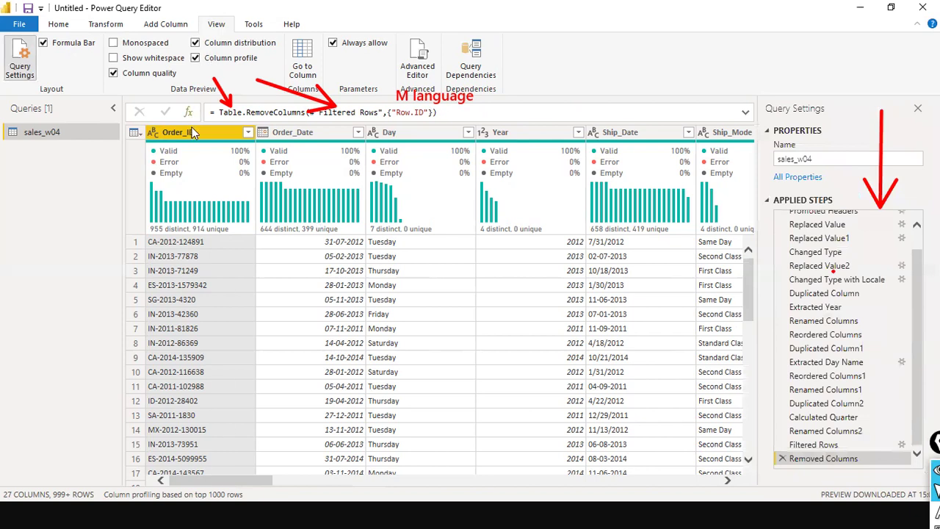
mouse_move(490, 189)
left_click(428, 112)
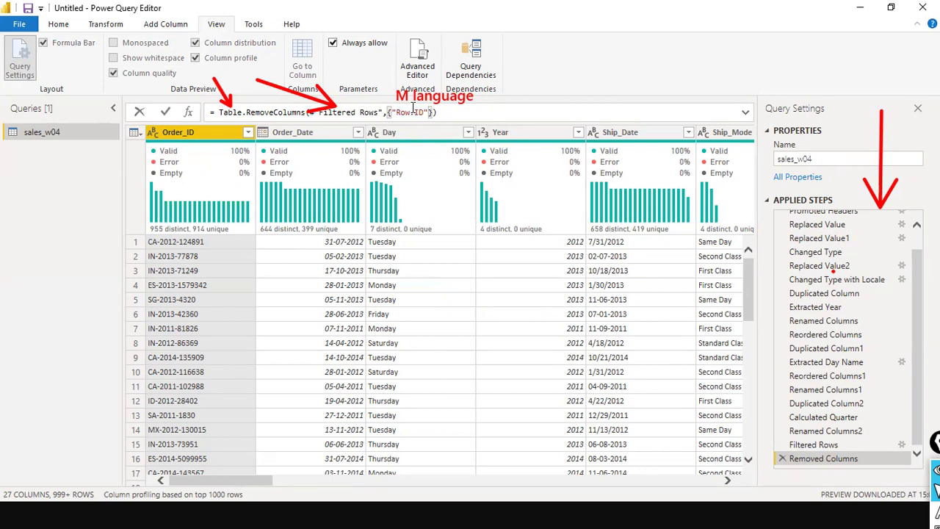
key("alt+Tab")
key("alt+Tab")
key("alt+Tab")
key("alt+Tab")
key("alt+Tab")
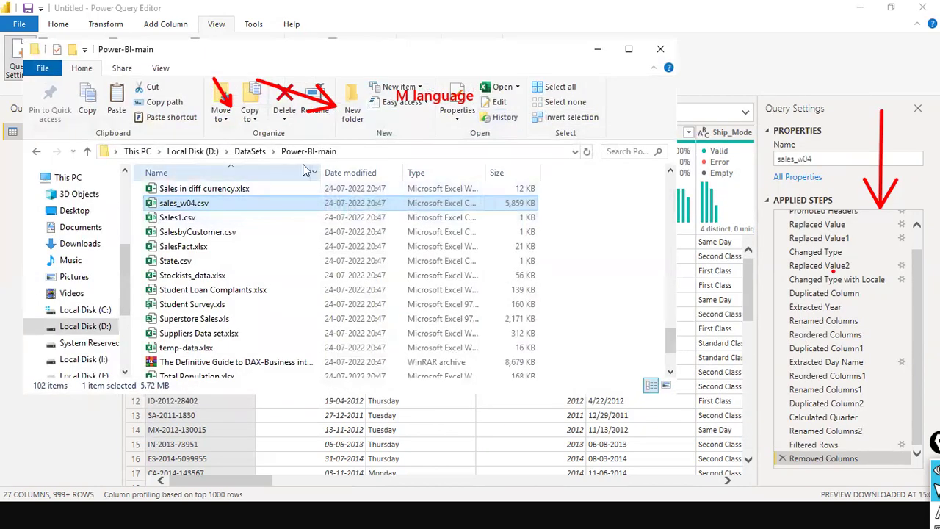
double_click(191, 208)
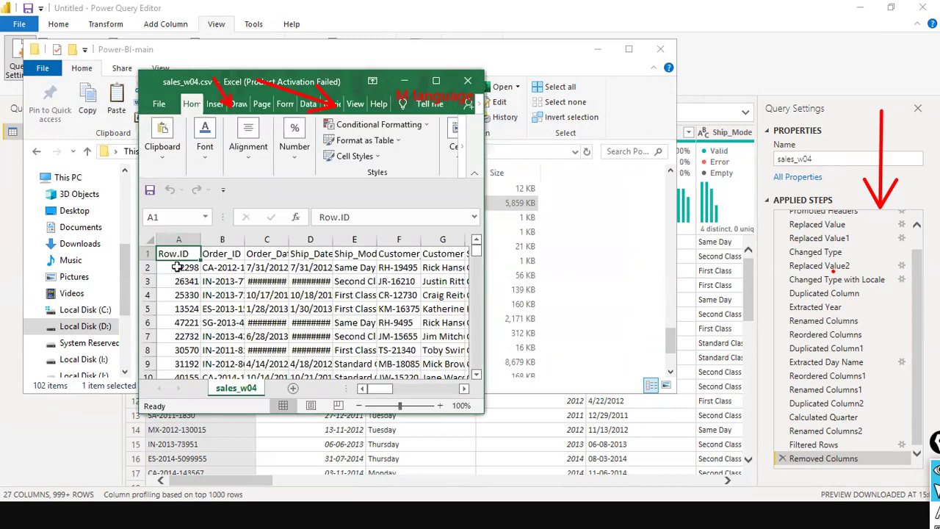
left_click(470, 77)
left_click(768, 90)
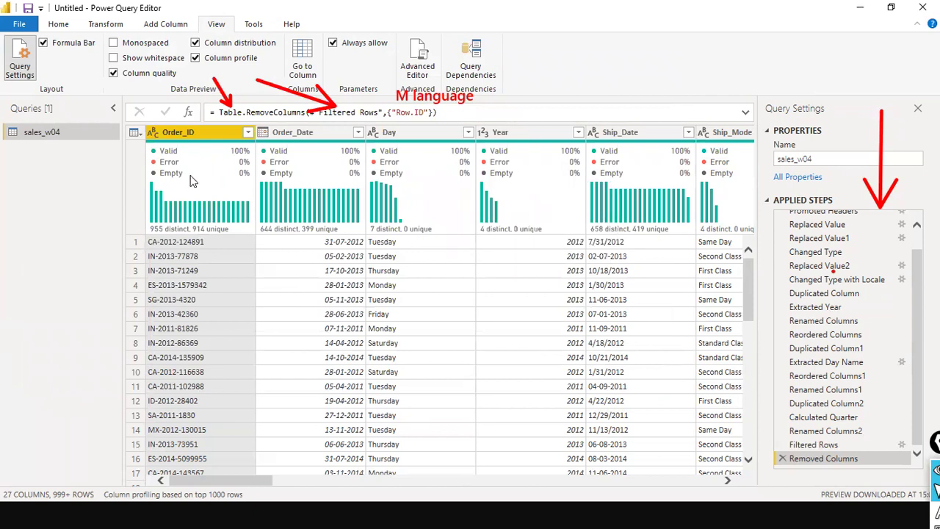
- Scroll the grid right and bring up the File menu's close options
mouse_move(192, 181)
left_click_drag(258, 481, 209, 442)
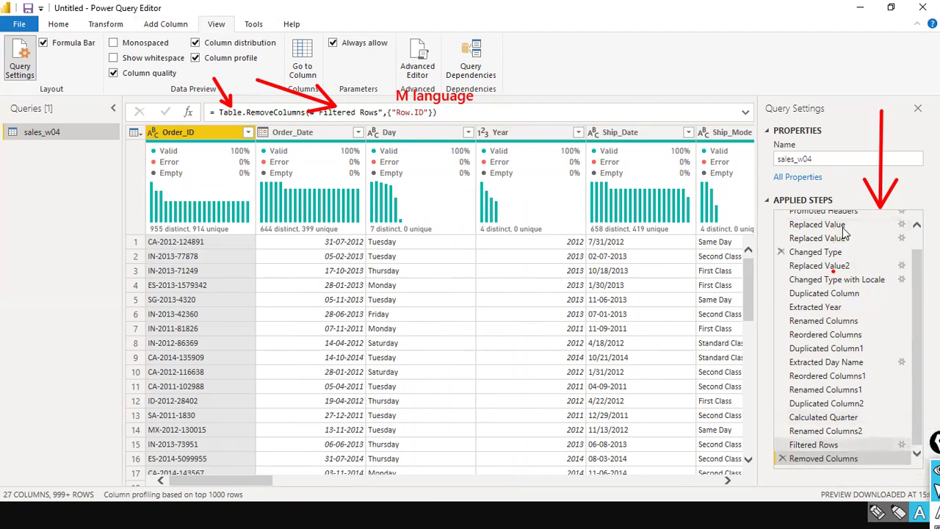
left_click(12, 25)
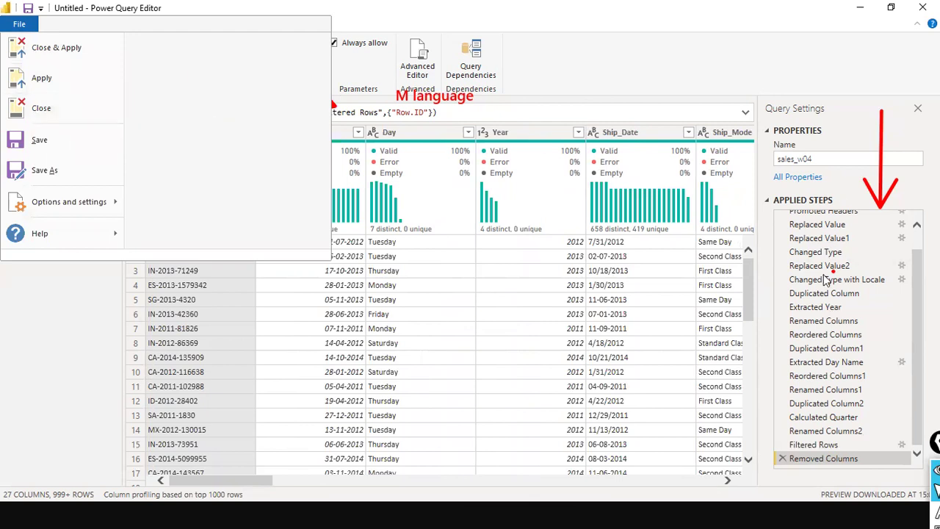
- Close & Apply to load the sales_w04 query into the model
scroll(859, 403, "up", 1)
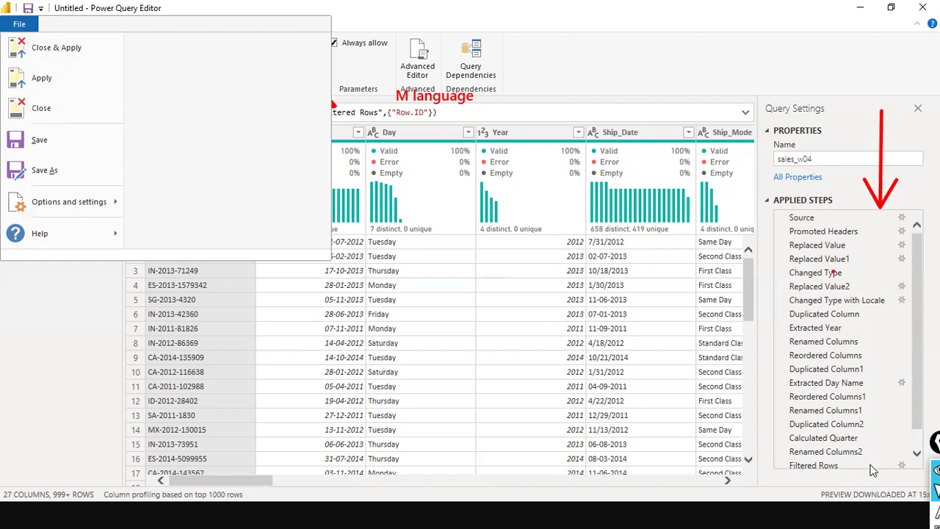
left_click(65, 45)
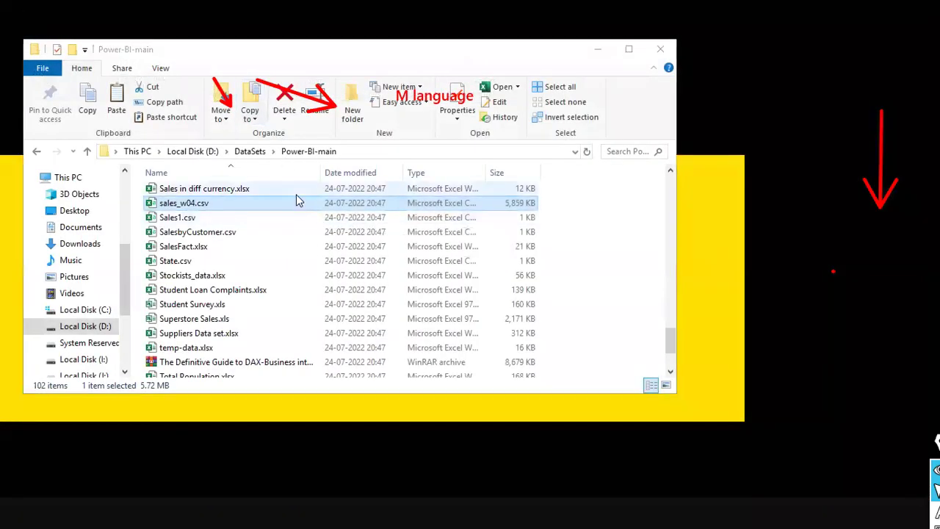
- Advance the PowerPoint slideshow past the Outline slide, then return to Power BI Desktop
key("alt+Tab")
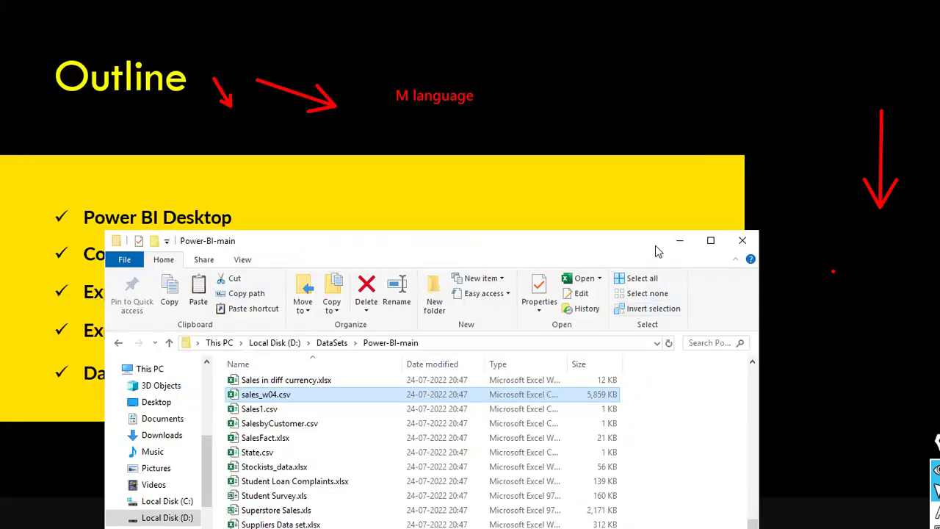
left_click(679, 242)
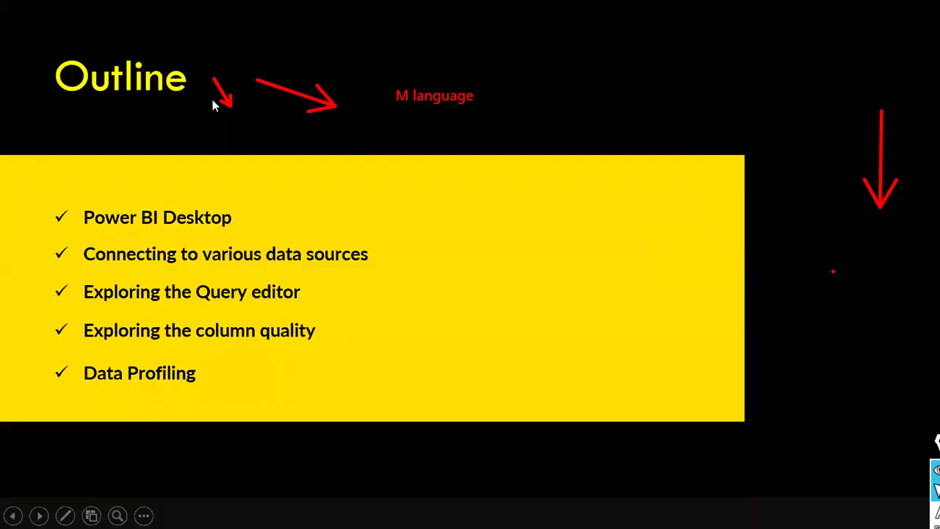
left_click(426, 253)
key("super+d")
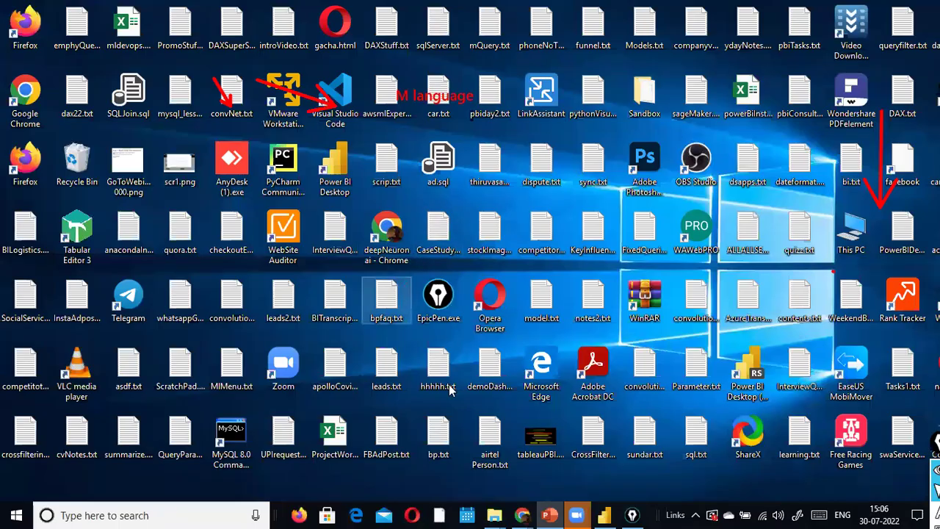
left_click(604, 514)
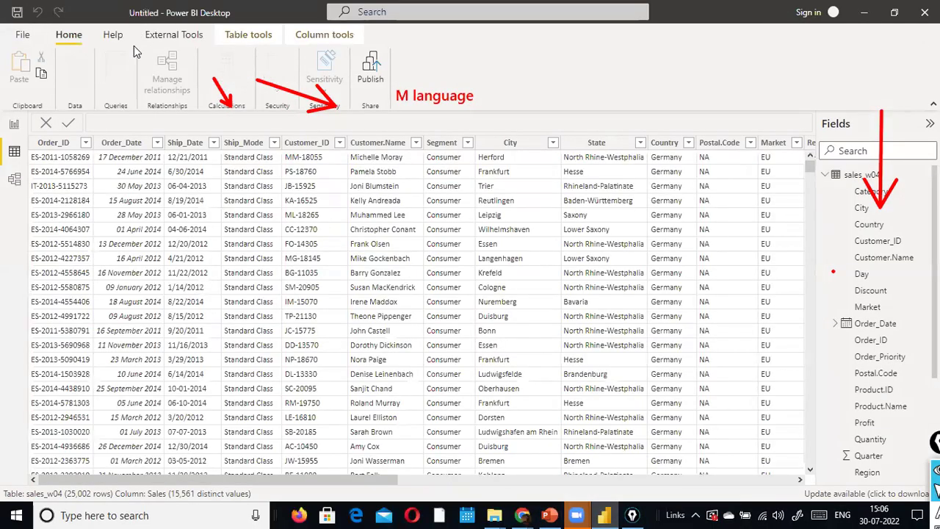
- In Model view, stretch the sales_w04 card taller and move it right
left_click(15, 180)
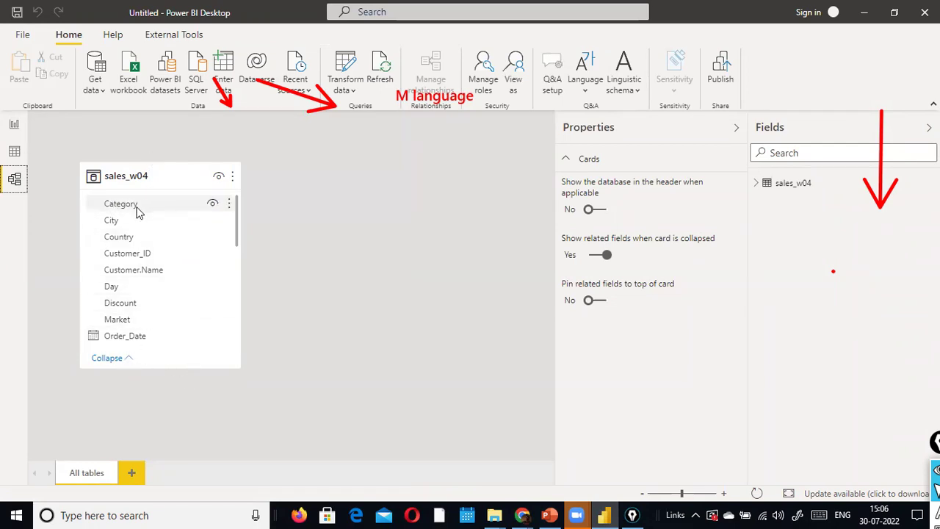
scroll(143, 294, "down", 3)
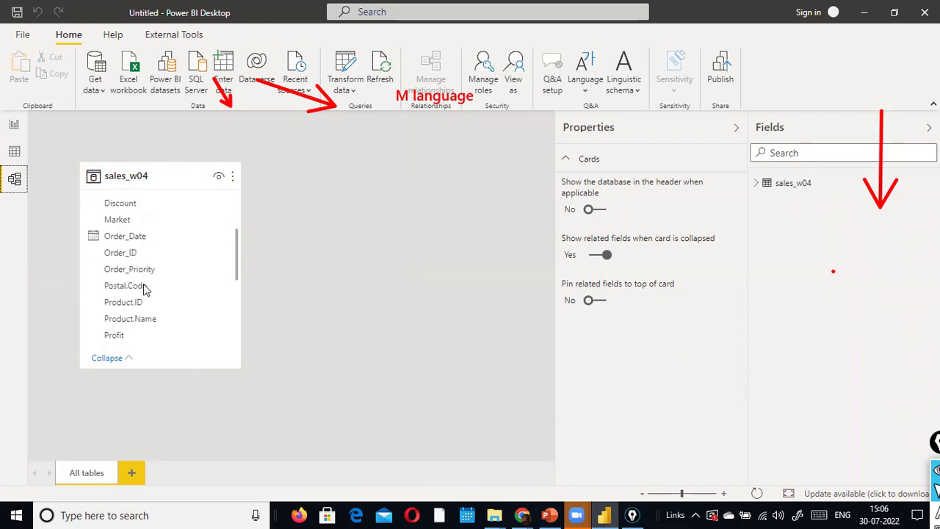
scroll(145, 288, "down", 5)
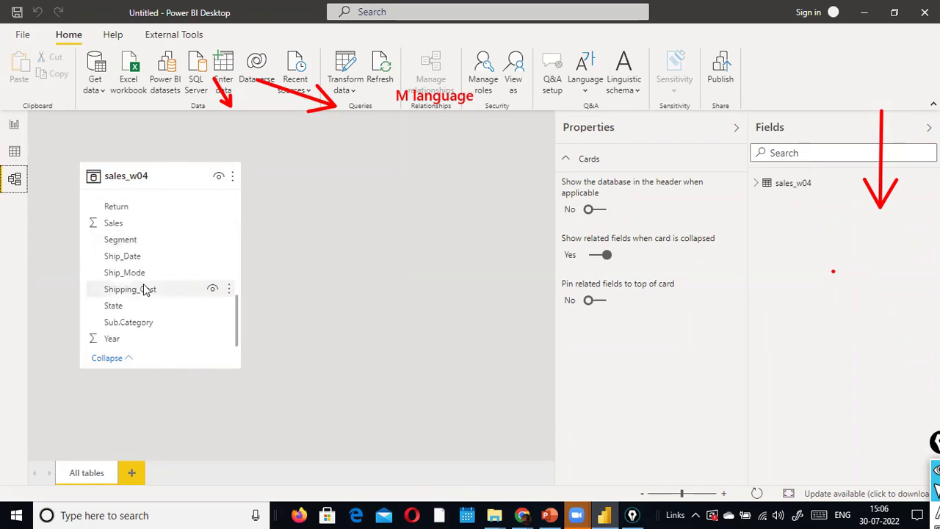
left_click_drag(149, 367, 171, 431)
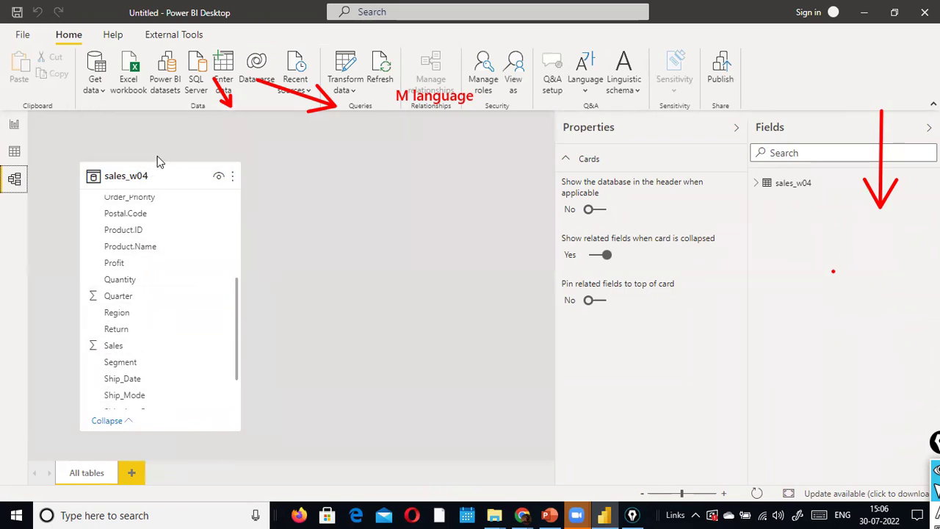
mouse_move(162, 163)
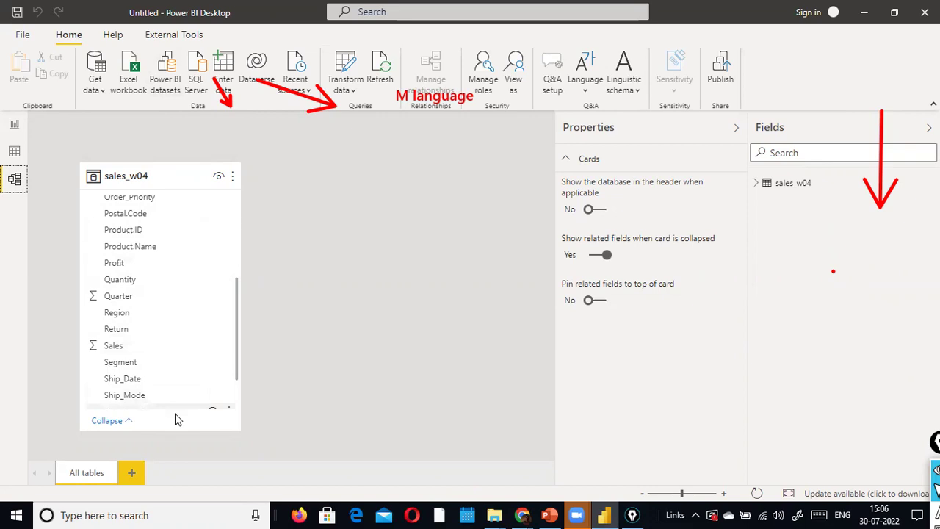
left_click_drag(175, 433, 172, 485)
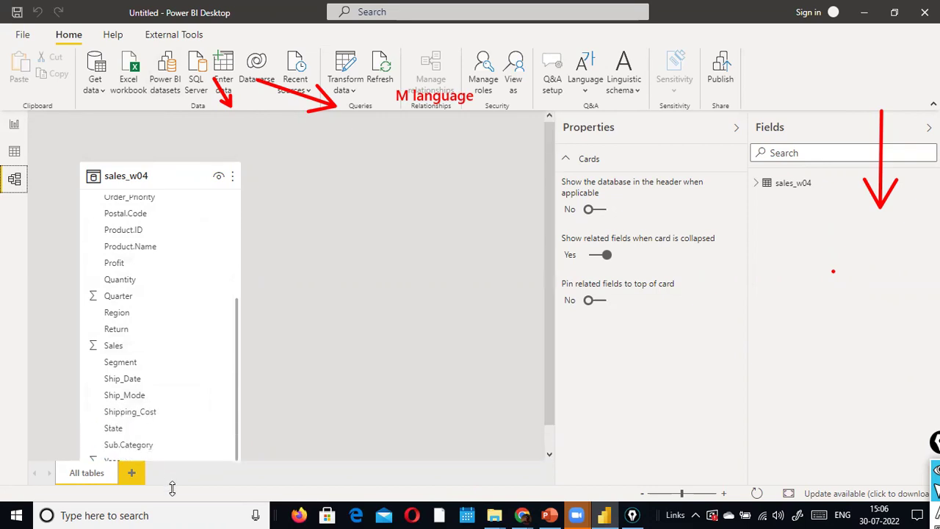
left_click_drag(166, 176, 183, 122)
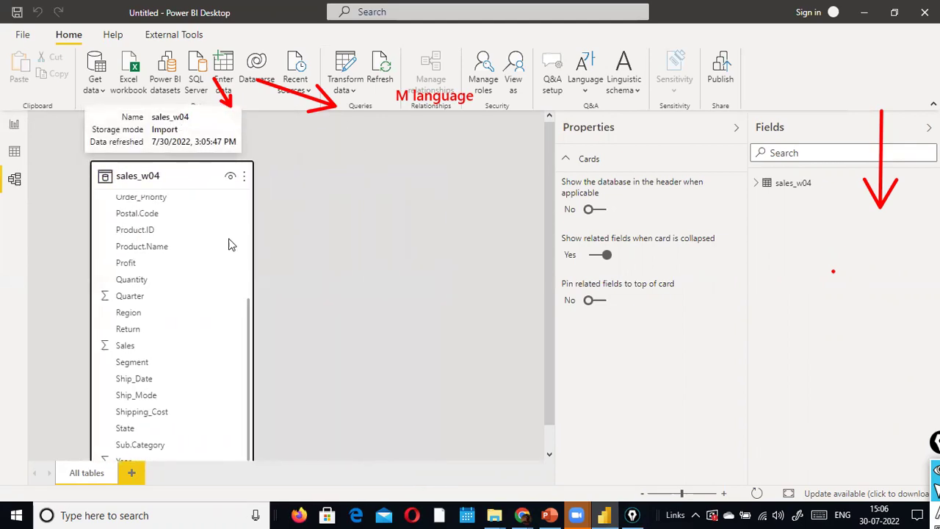
- Scroll through the sales_w04 fields, then switch to Data view to see its rows
scroll(185, 279, "down", 1)
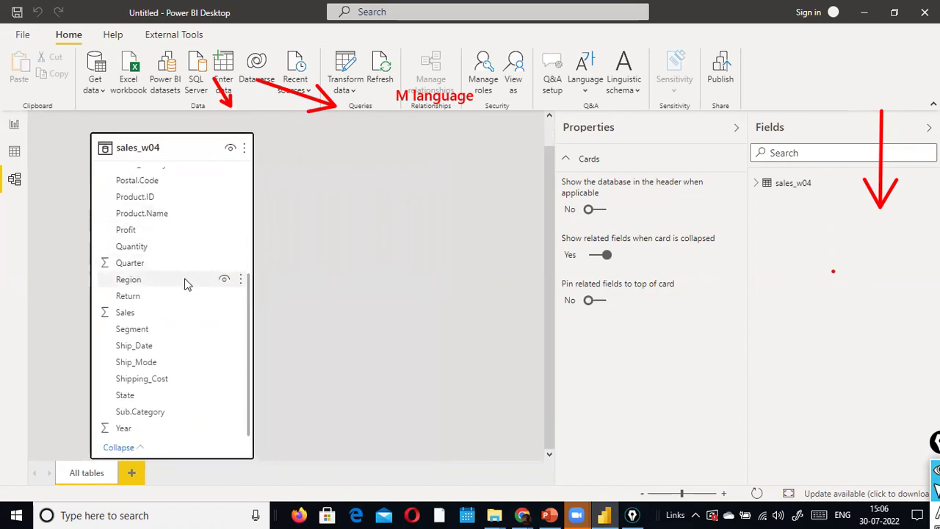
scroll(187, 284, "up", 3)
scroll(187, 284, "down", 3)
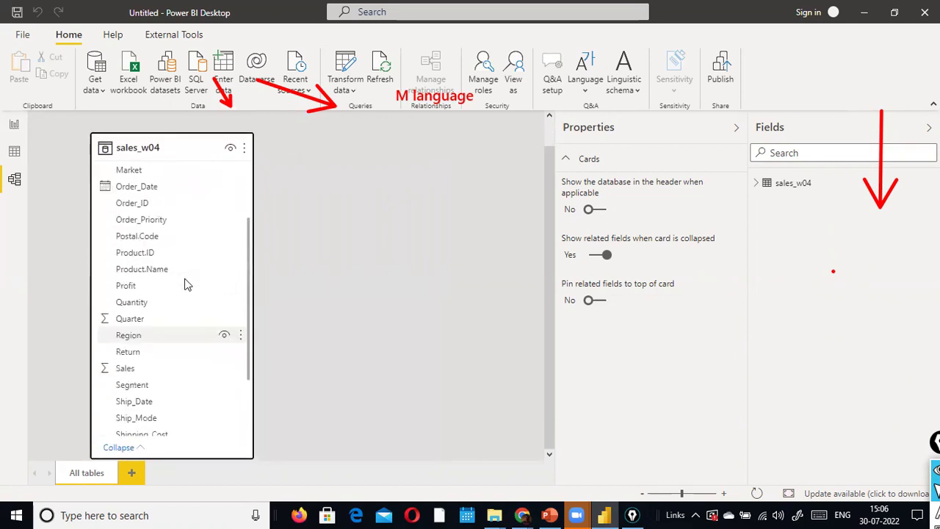
scroll(185, 279, "up", 3)
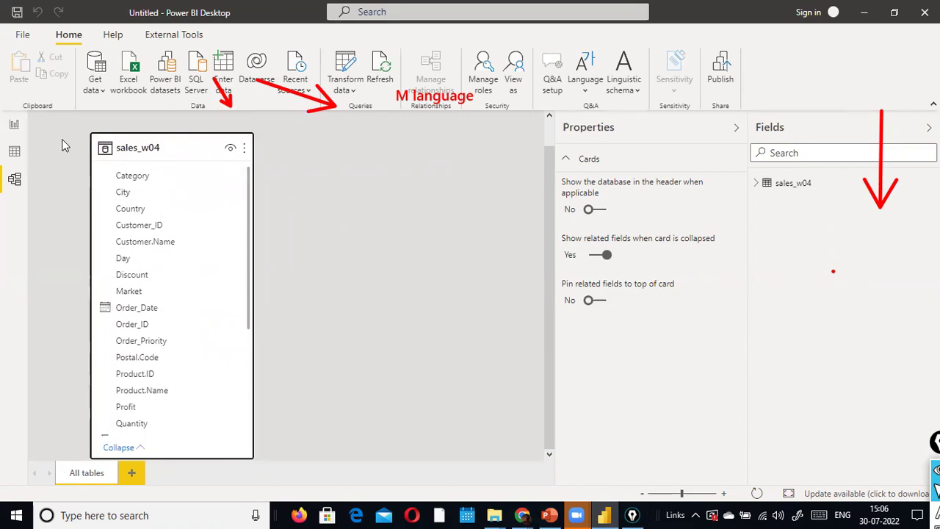
scroll(96, 272, "up", 1)
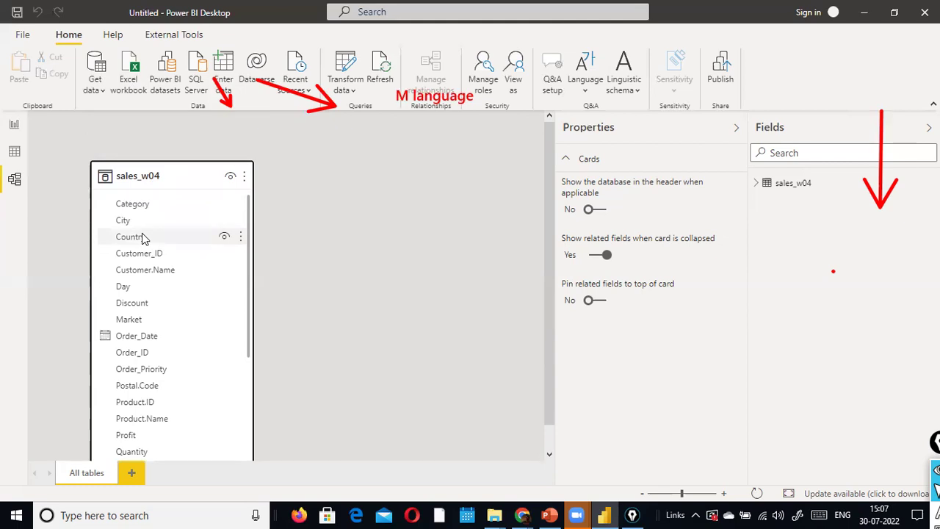
left_click(19, 157)
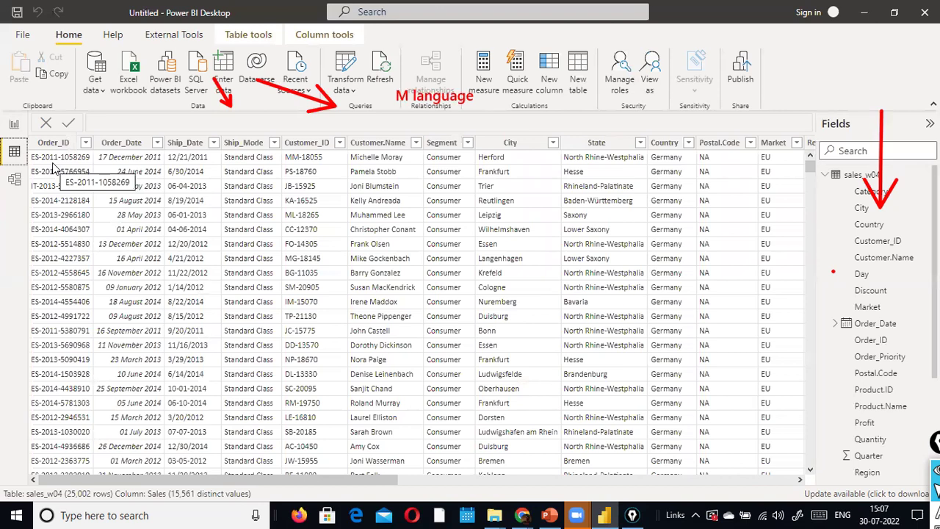
- Inspect Order_Date and Ship_Date, keep Order_Date's name unchanged, and return to Model view
left_click(110, 143)
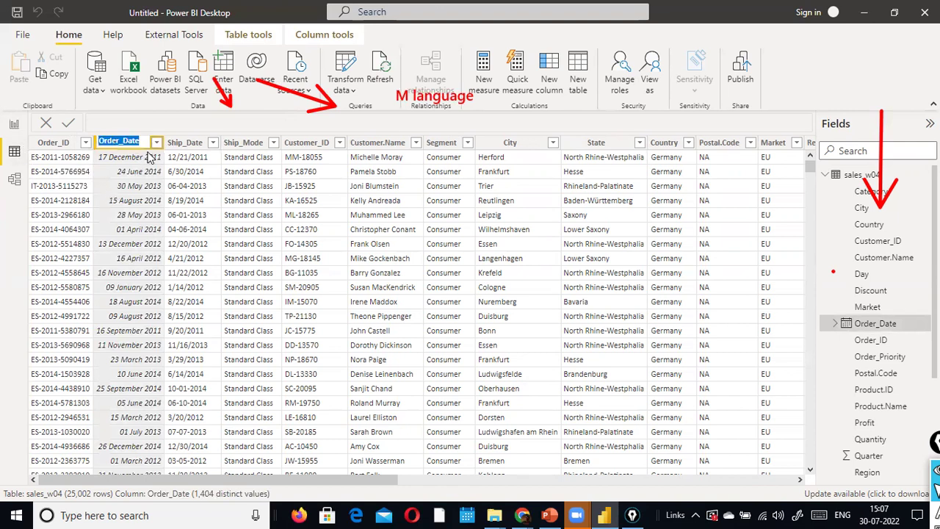
left_click(171, 145)
double_click(126, 144)
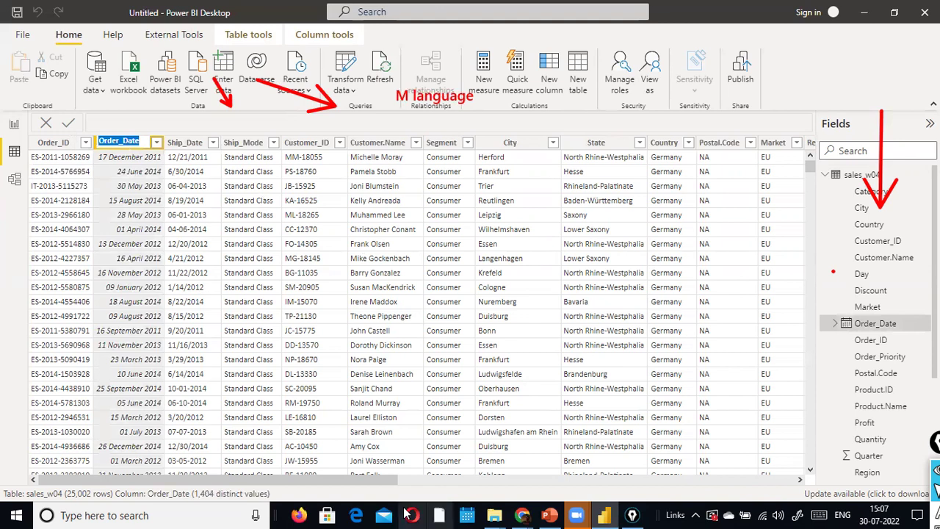
key("Return")
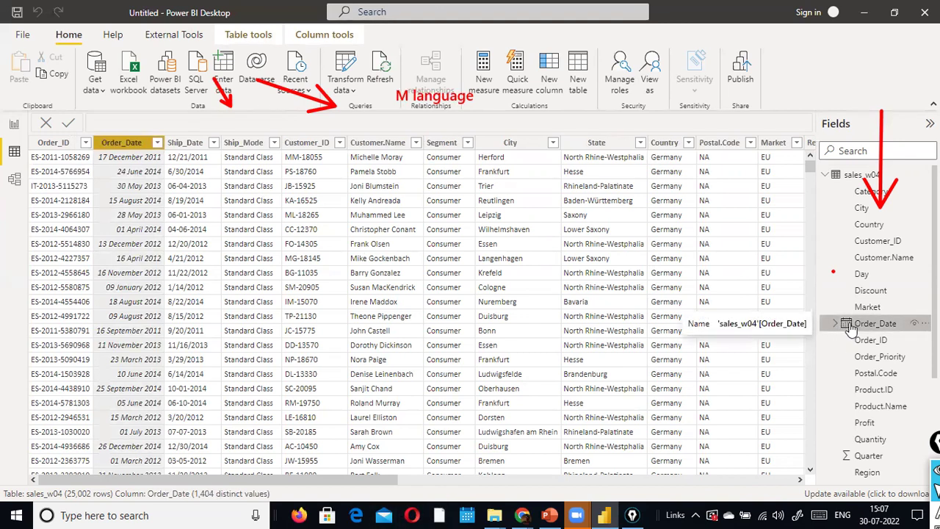
left_click(18, 179)
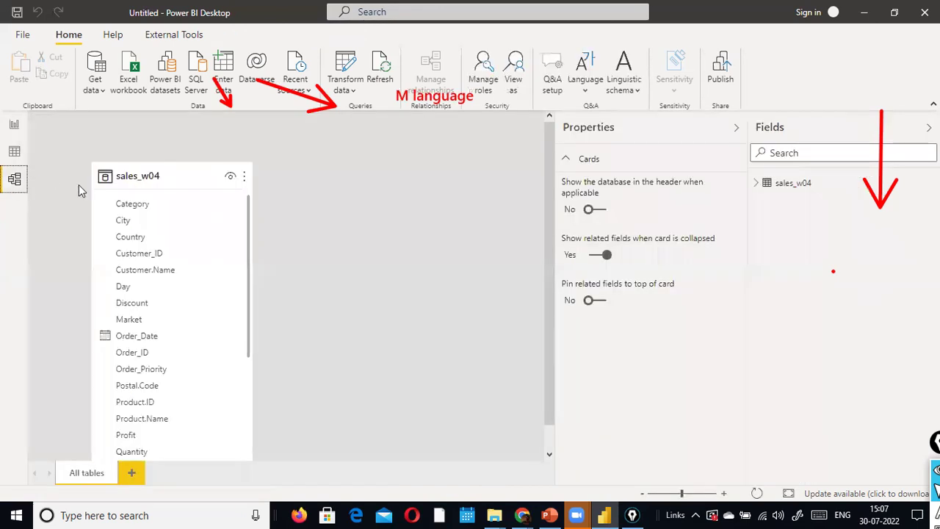
left_click(158, 338)
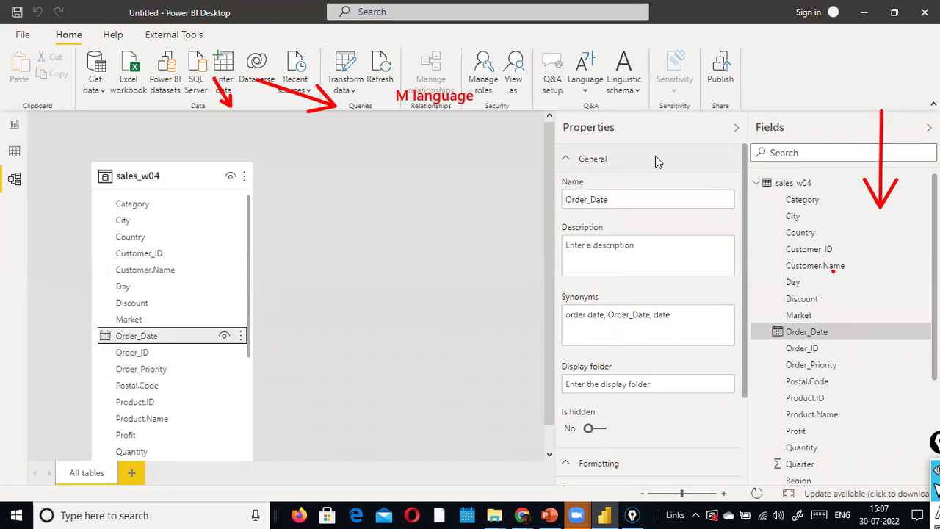
scroll(655, 156, "down", 3)
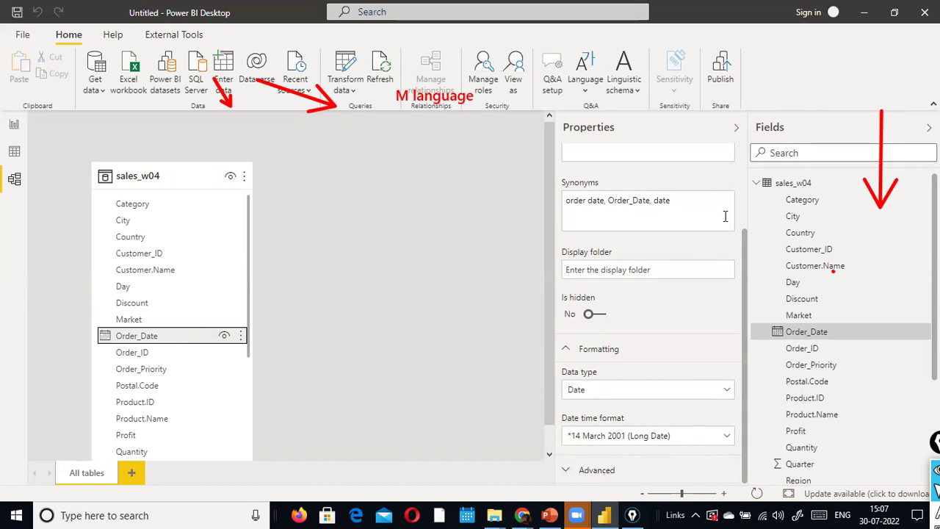
left_click(735, 129)
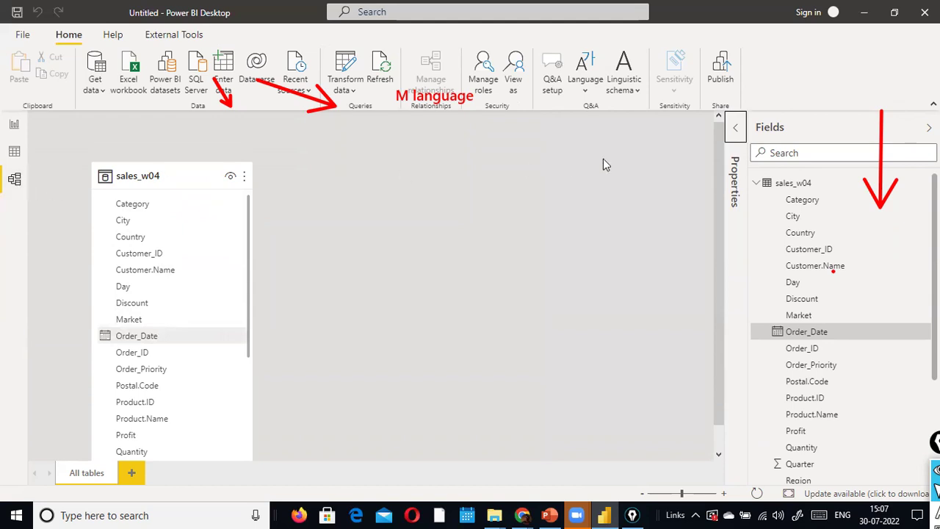
left_click(735, 128)
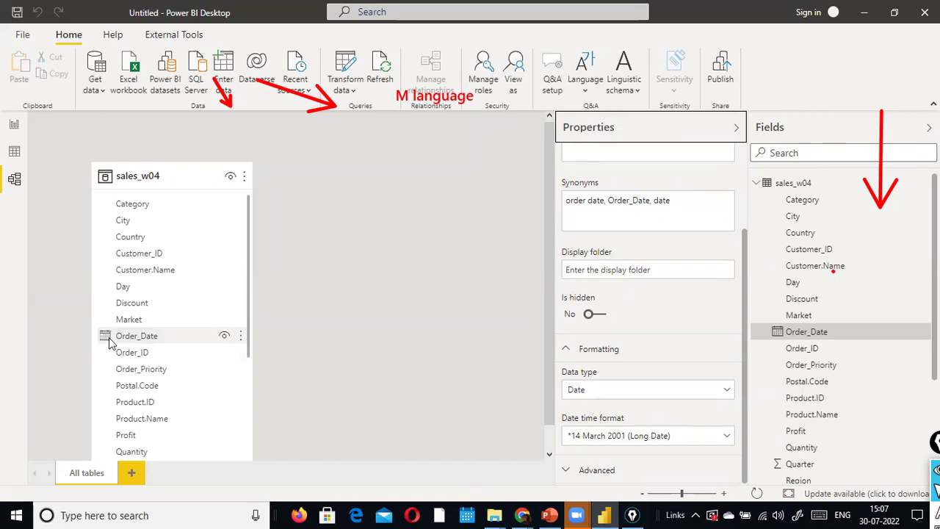
left_click(131, 341)
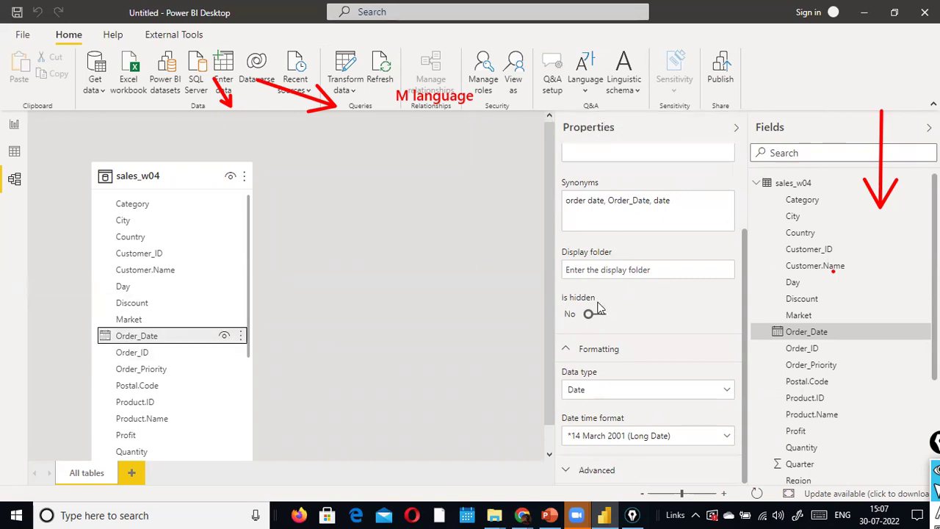
scroll(592, 286, "up", 2)
scroll(590, 268, "down", 3)
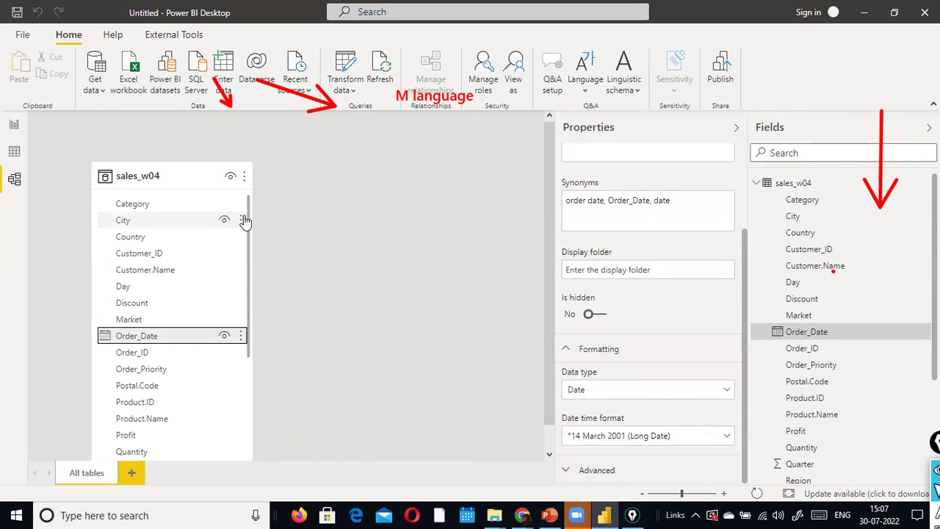
left_click(337, 284)
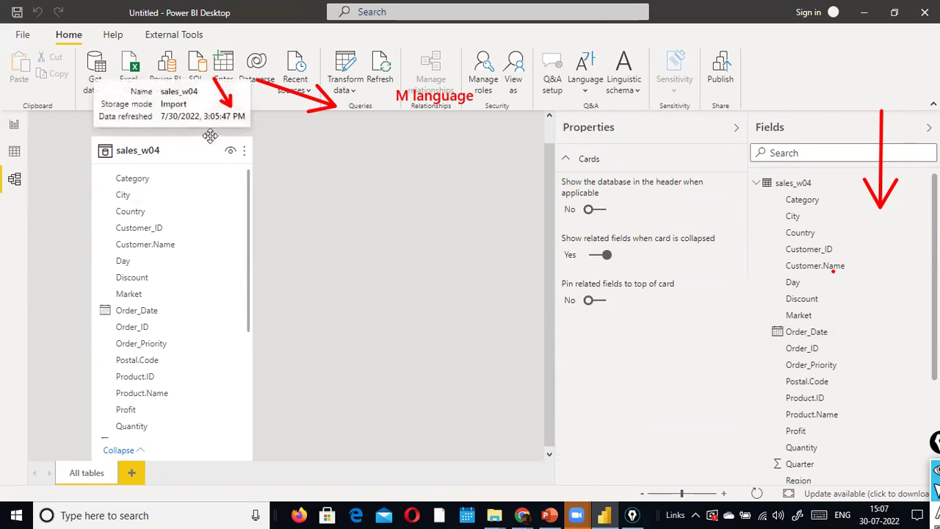
- Move the sales_w04 card lower, lengthen it, and switch to the Report page
left_click_drag(202, 139, 154, 166)
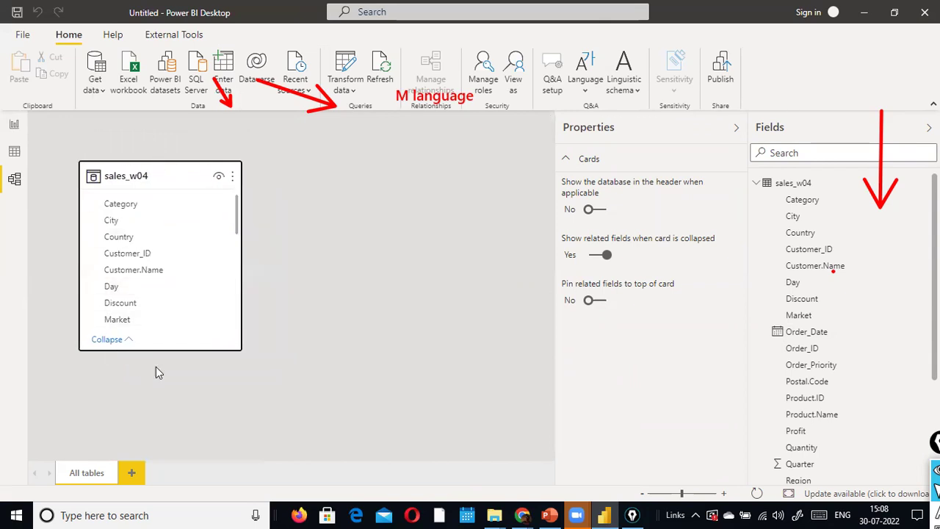
left_click_drag(172, 350, 159, 429)
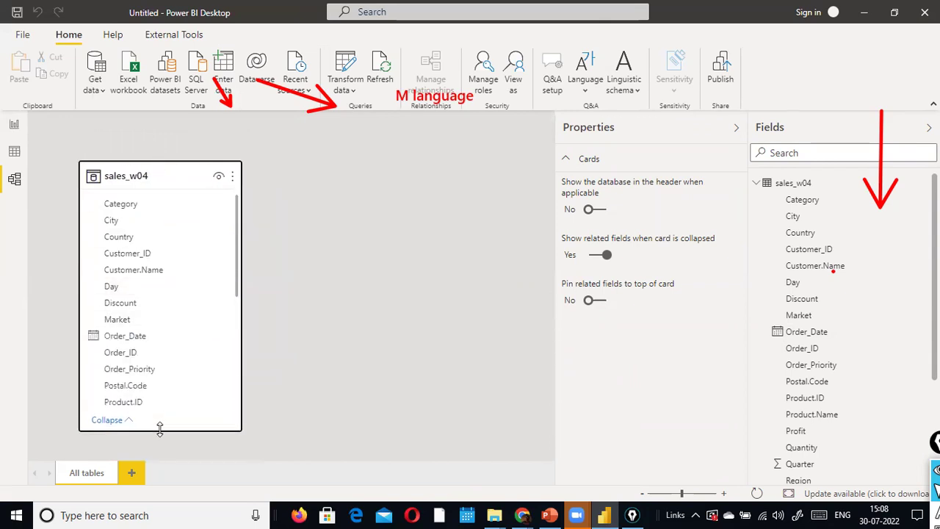
left_click(348, 252)
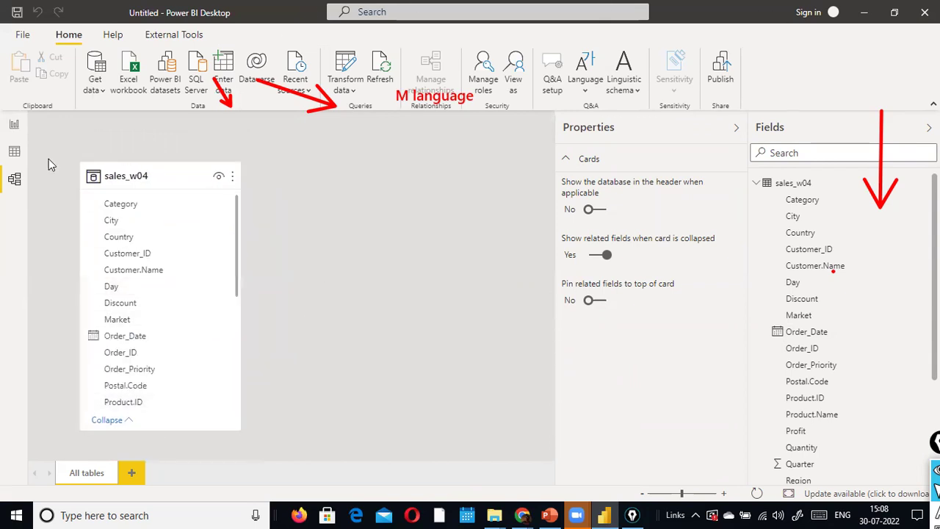
left_click(13, 124)
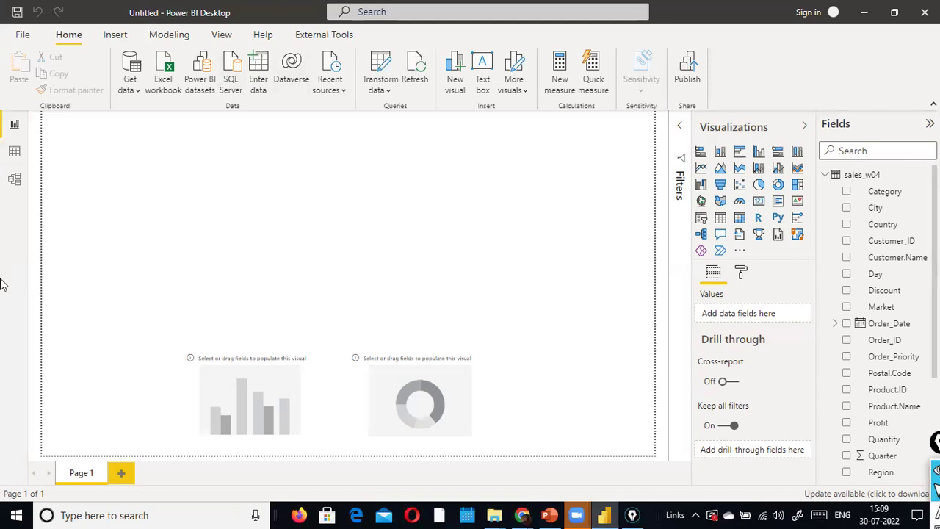
left_click(14, 179)
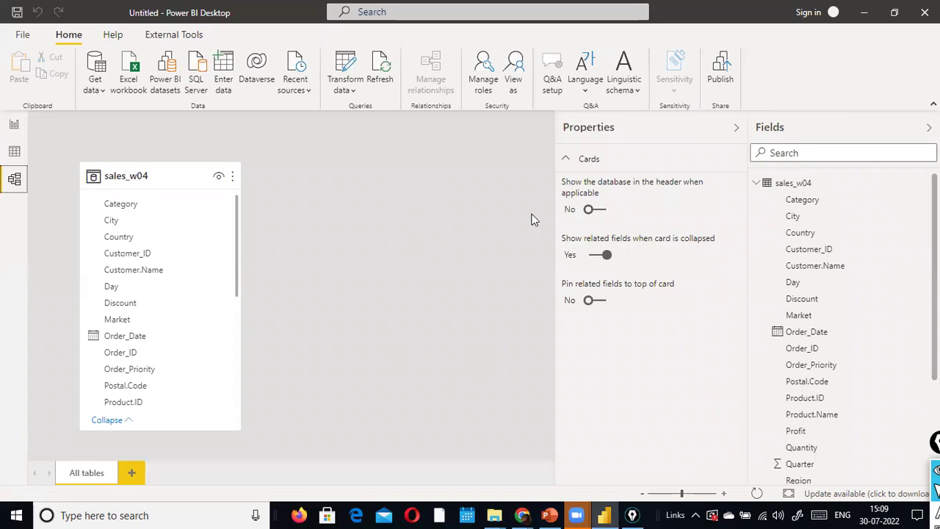
left_click(736, 128)
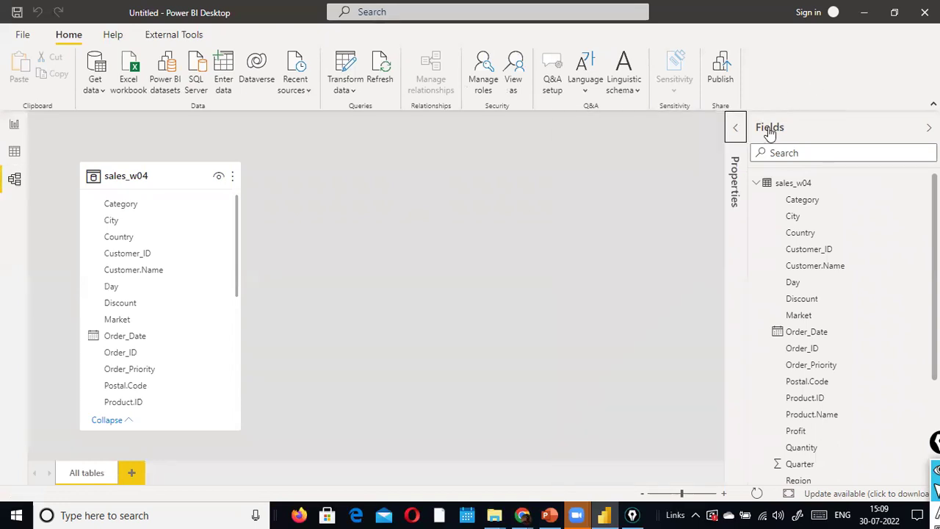
left_click(16, 129)
scroll(910, 247, "down", 1)
scroll(909, 246, "down", 2)
scroll(906, 249, "up", 4)
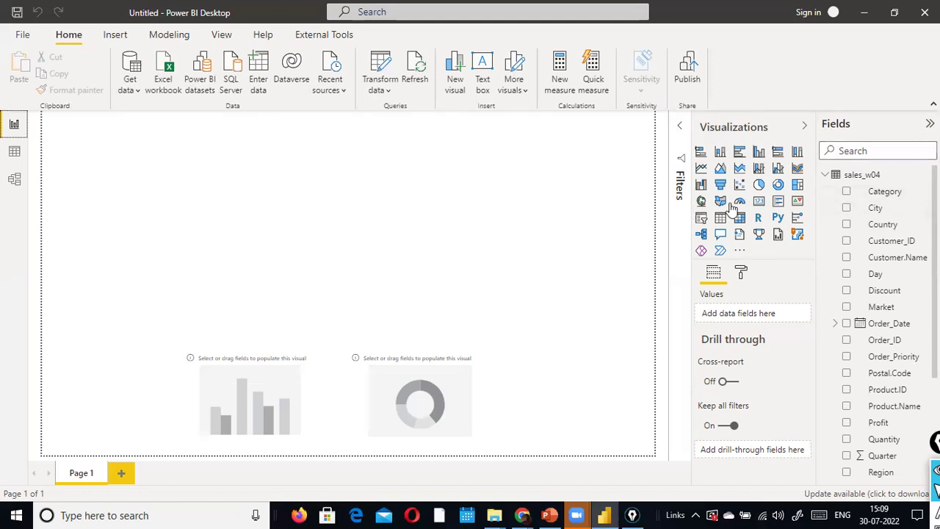
left_click(824, 174)
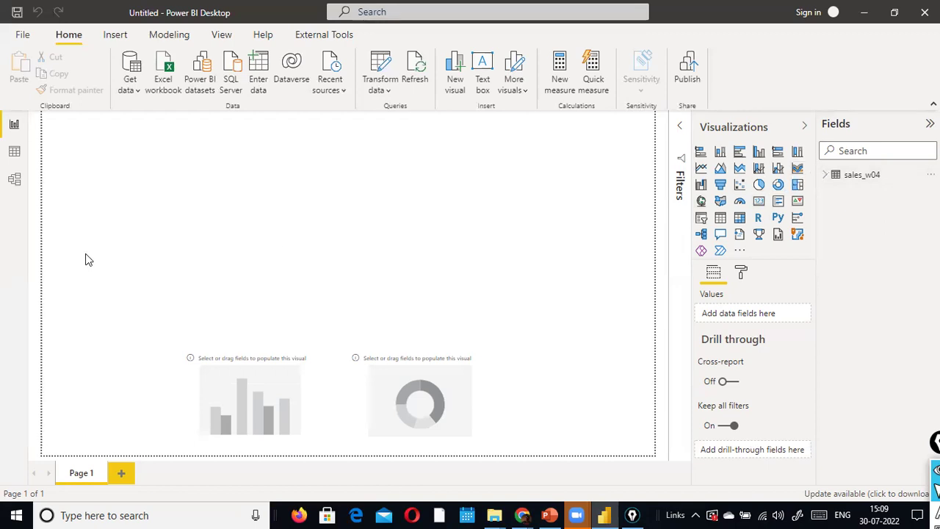
left_click(138, 93)
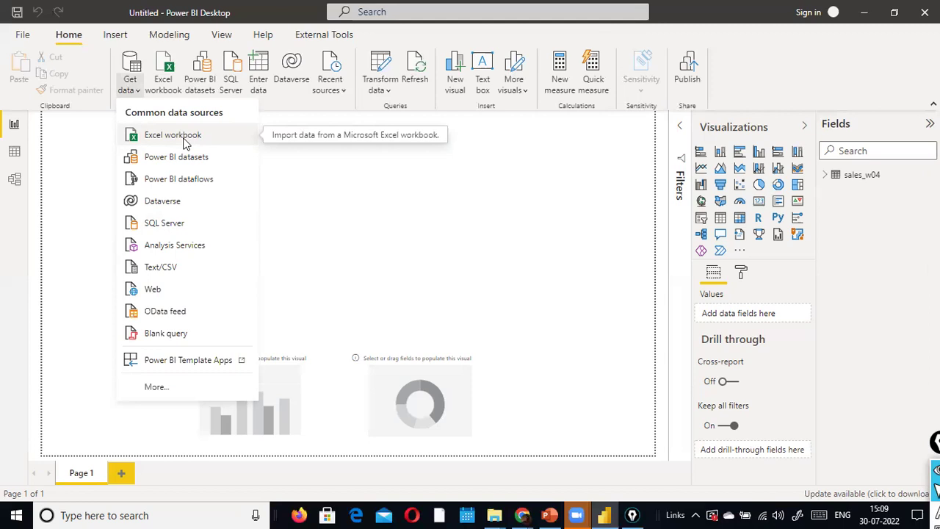
left_click(358, 218)
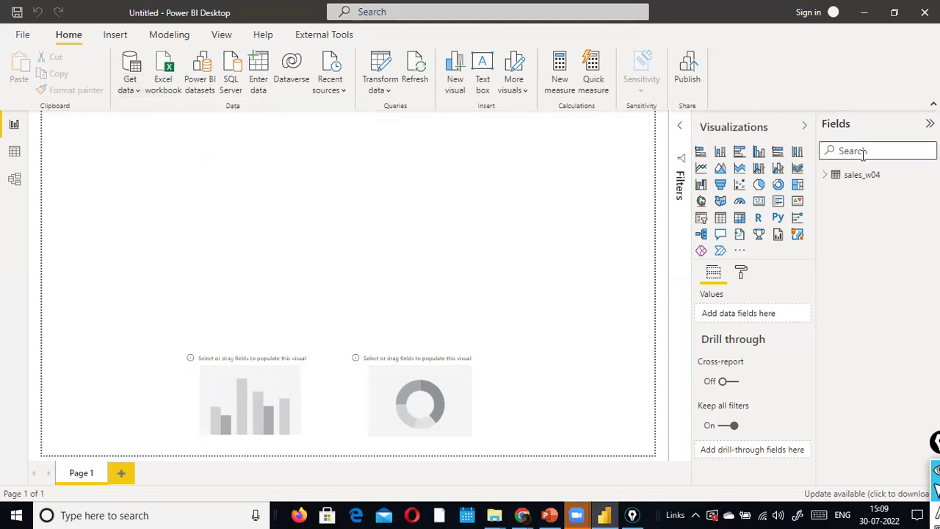
left_click(825, 176)
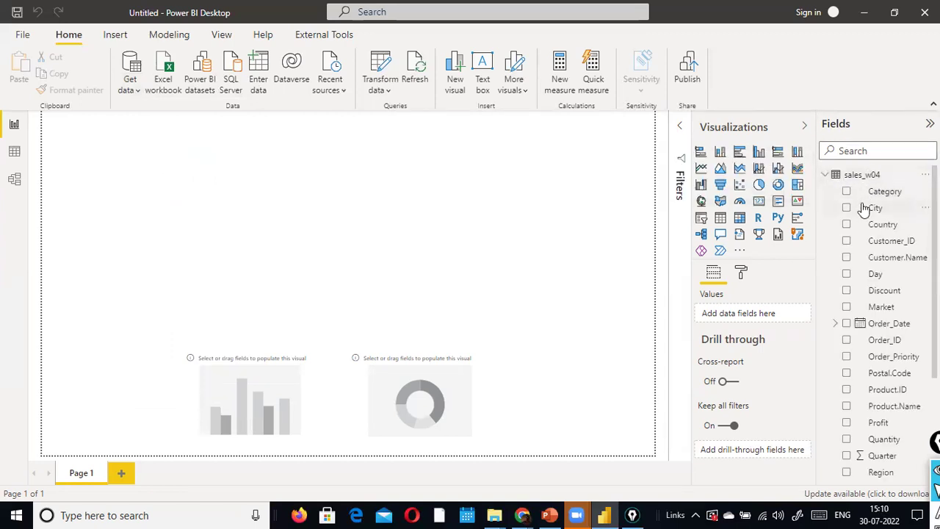
- Save the untitled report as ex_demo_LoadData_CSV
left_click(22, 34)
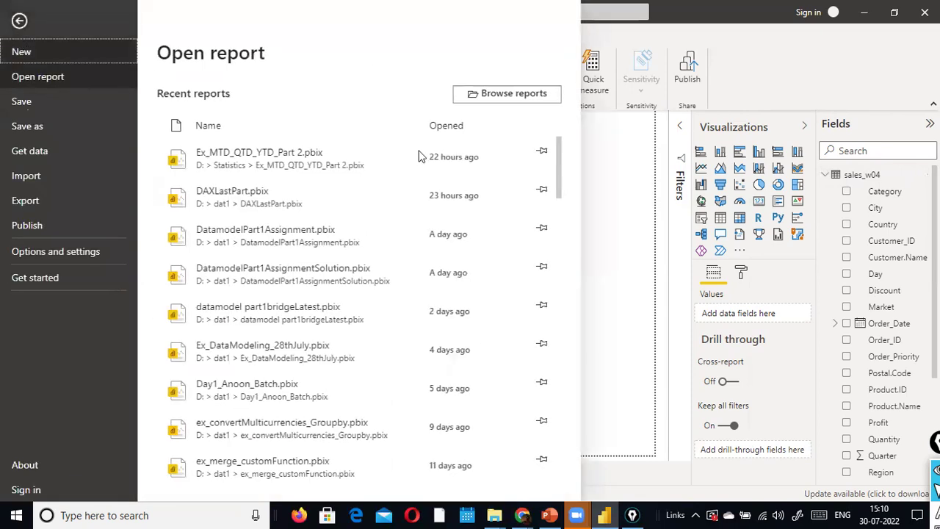
left_click(640, 206)
left_click(22, 34)
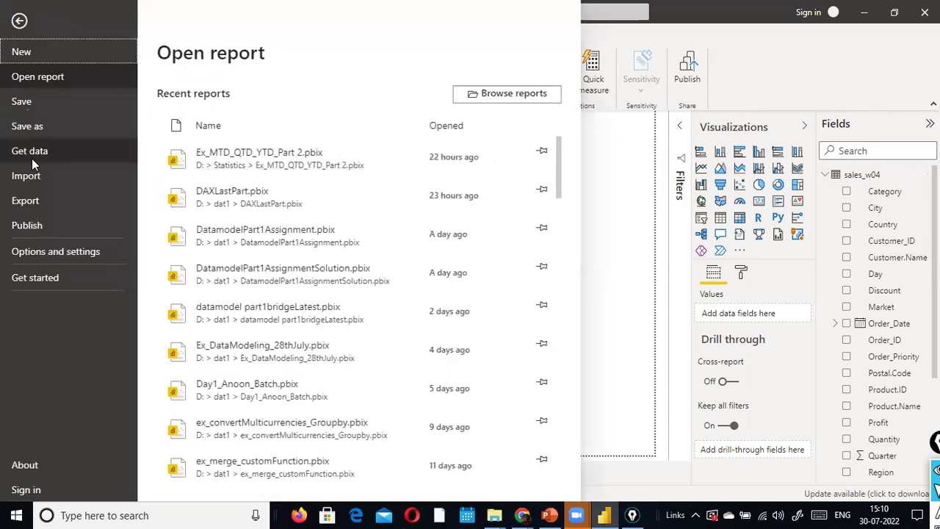
left_click(68, 102)
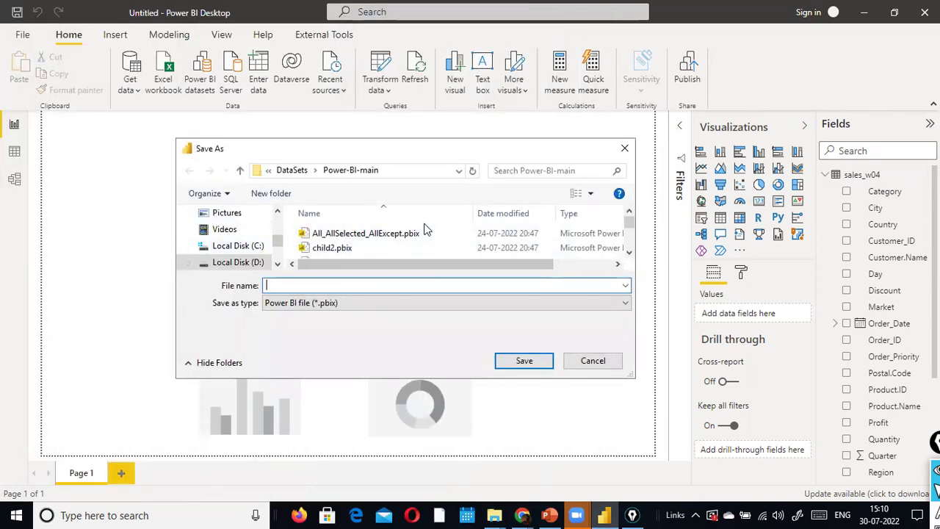
type("ex_dem")
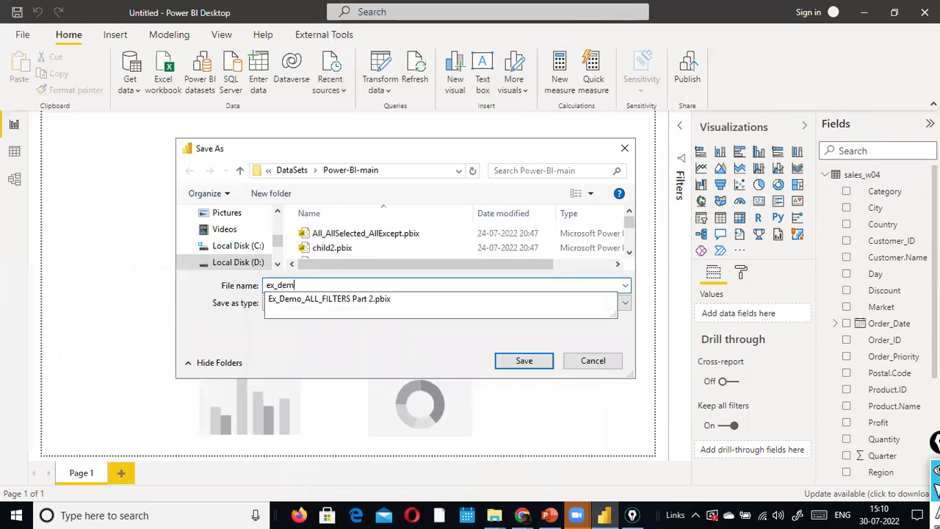
type("o_cs")
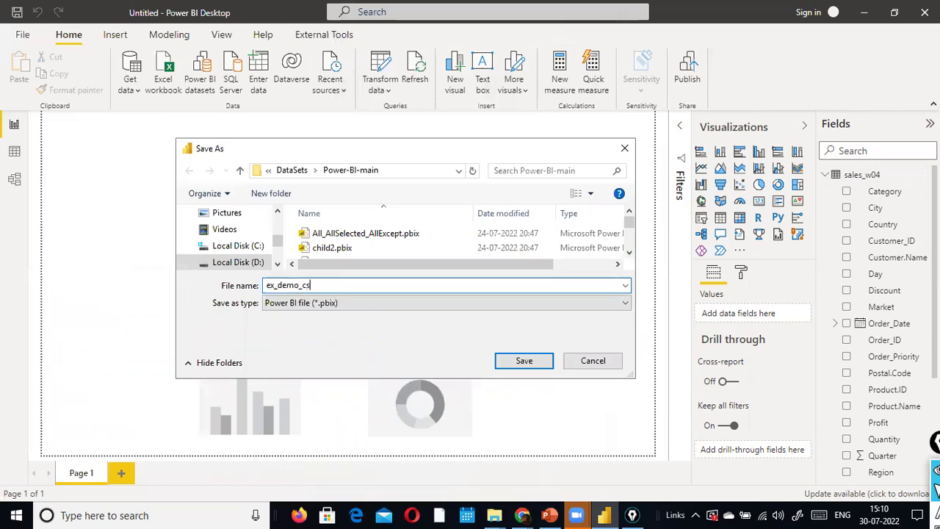
type("===")
key("BackSpace")
key("BackSpace")
key("BackSpace")
key("BackSpace")
key("BackSpace")
type("LoadData_CSV")
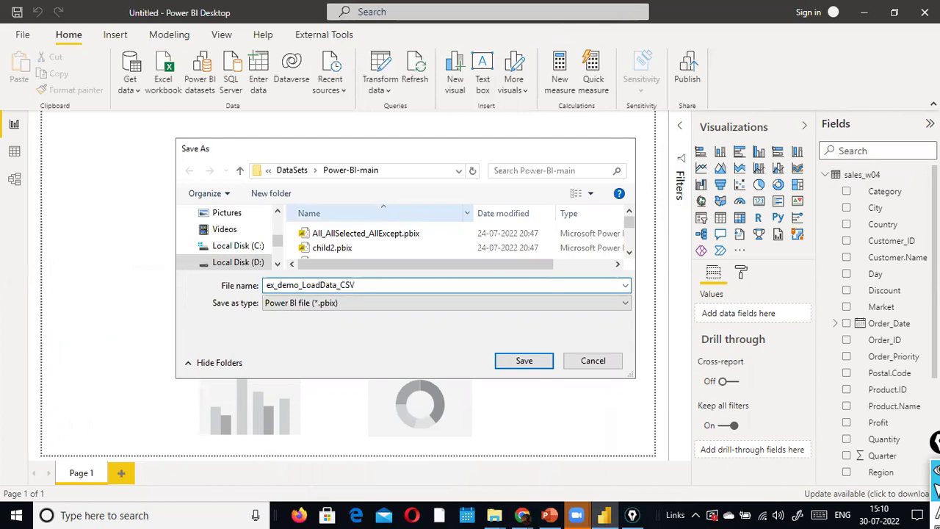
key("Return")
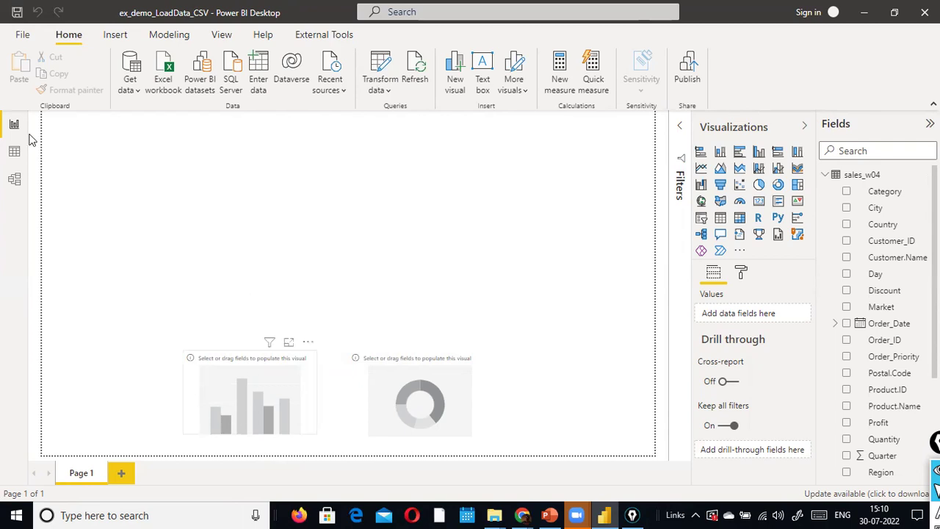
- Start a Save As of the report, then bring the Power-BI-main folder window forward and maximize it
left_click(25, 35)
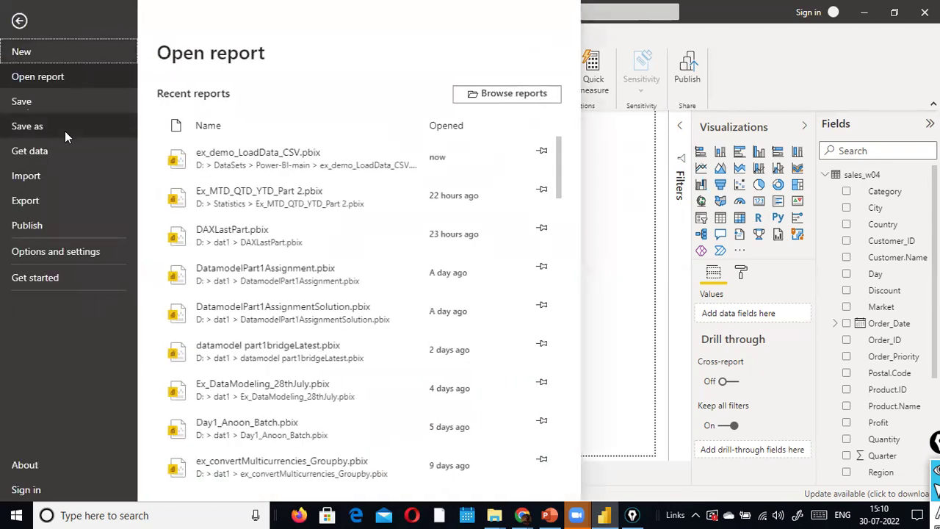
left_click(65, 131)
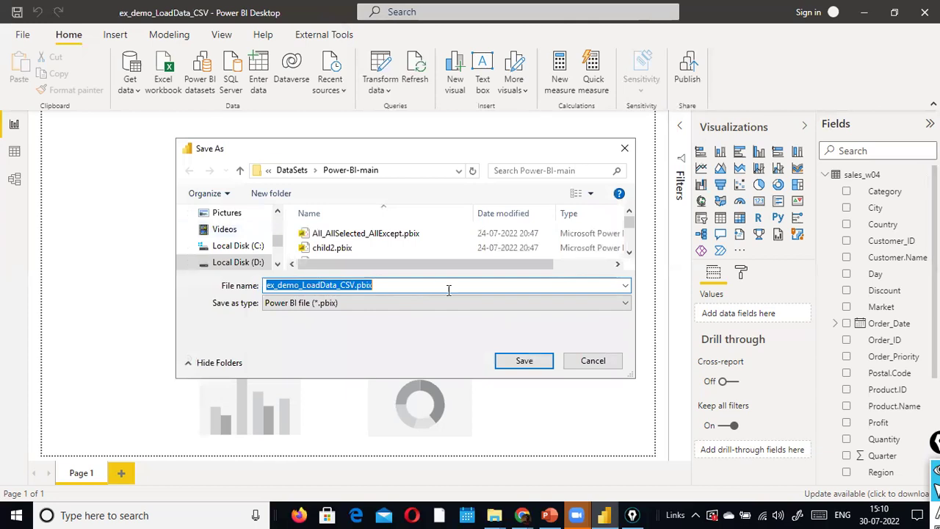
left_click(493, 514)
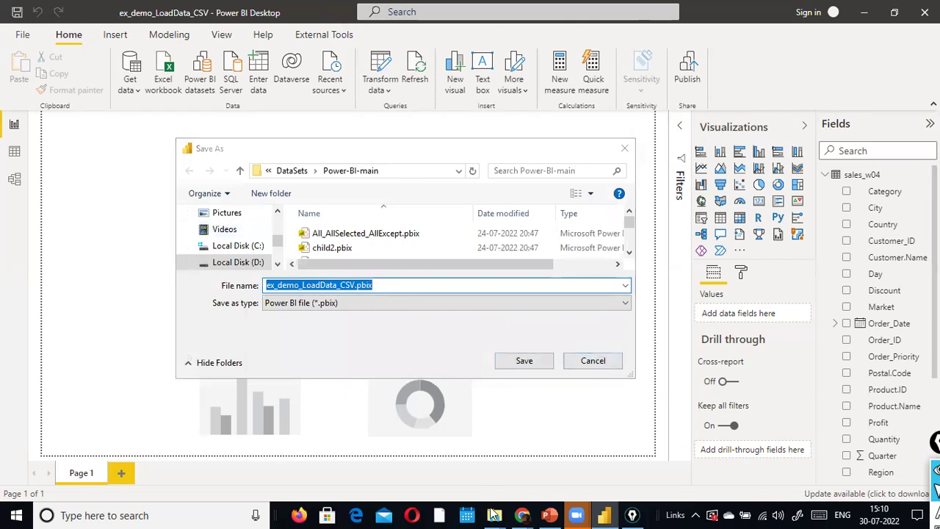
left_click(560, 440)
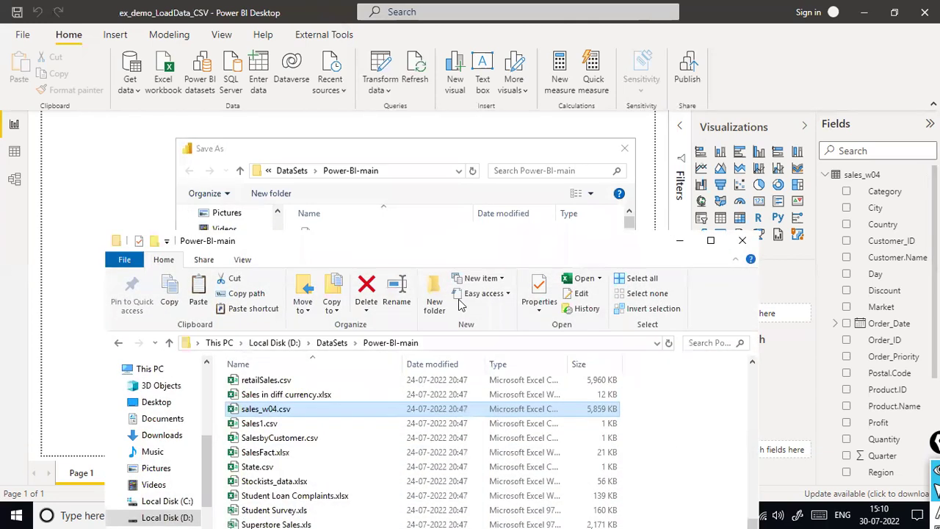
left_click(709, 241)
- Sort the Power-BI-main folder by Date modified and select the new ex_demo_LoadData_CSV.pbix
scroll(539, 250, "up", 20)
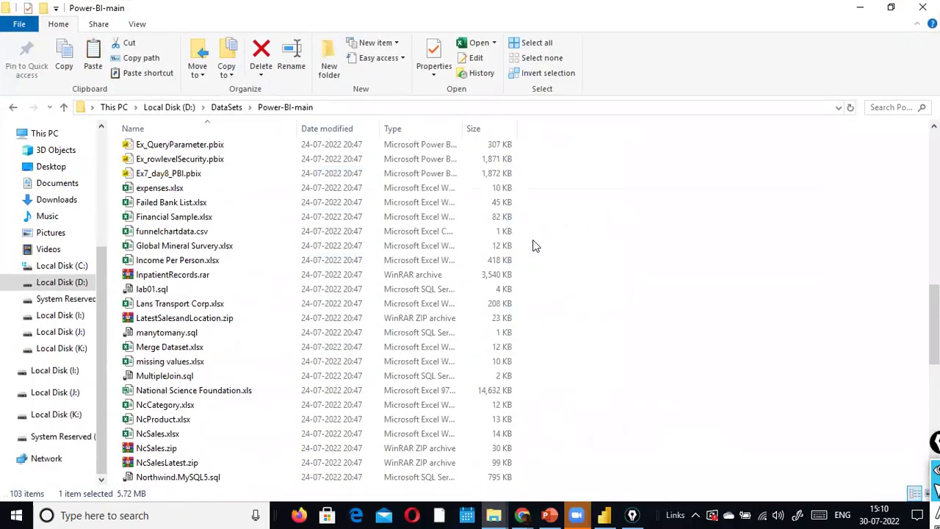
scroll(536, 245, "up", 2)
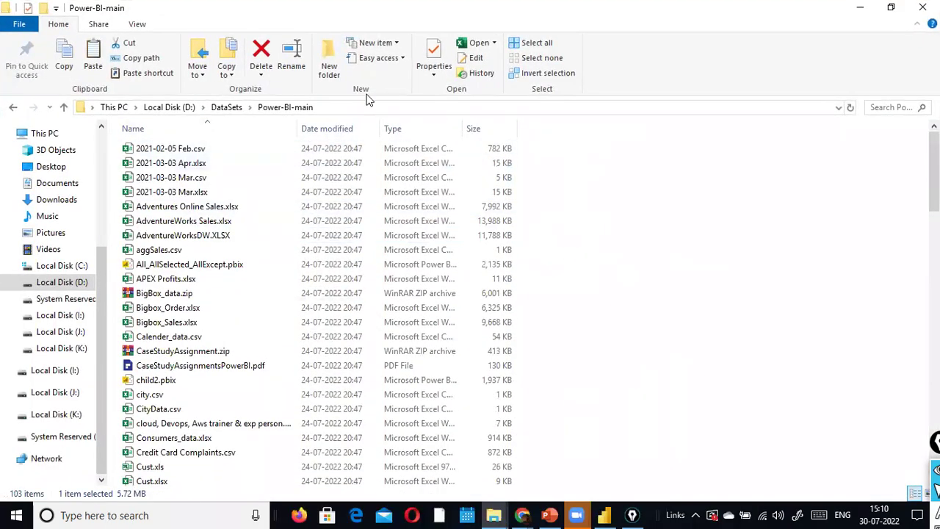
left_click(313, 130)
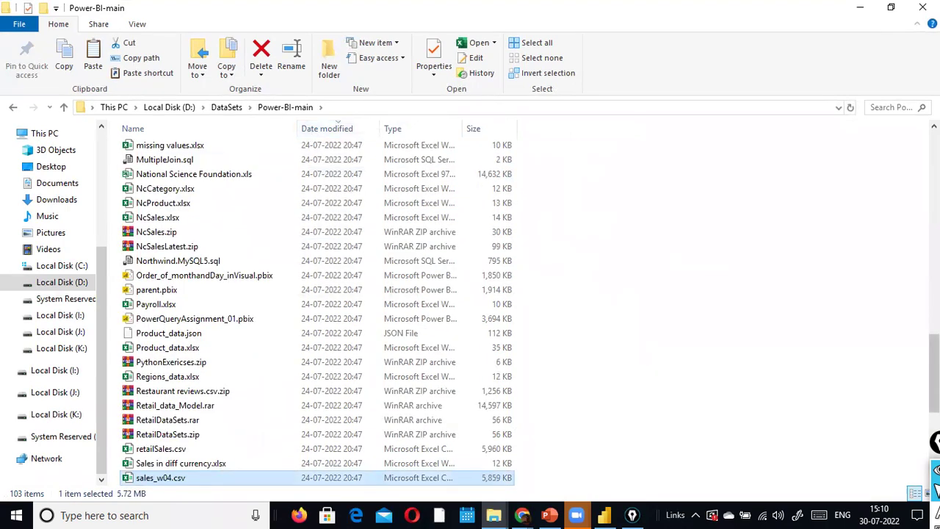
left_click_drag(934, 373, 934, 169)
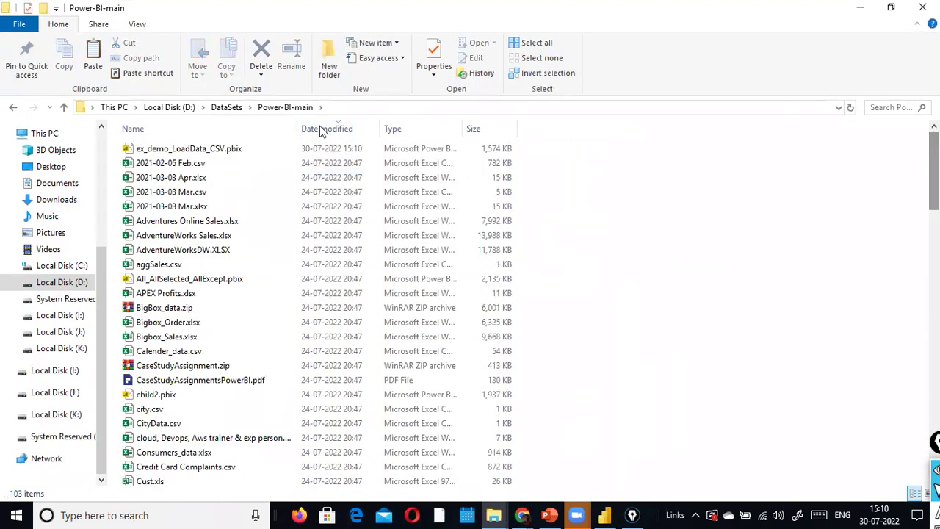
left_click(208, 151)
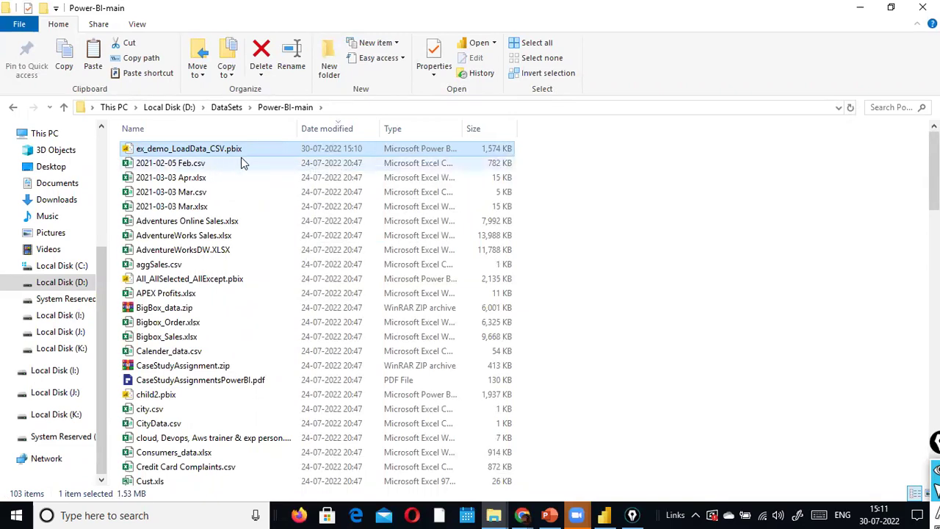
- Cancel the pending Save As dialog in Power BI Desktop and return to the report
key("alt+Tab")
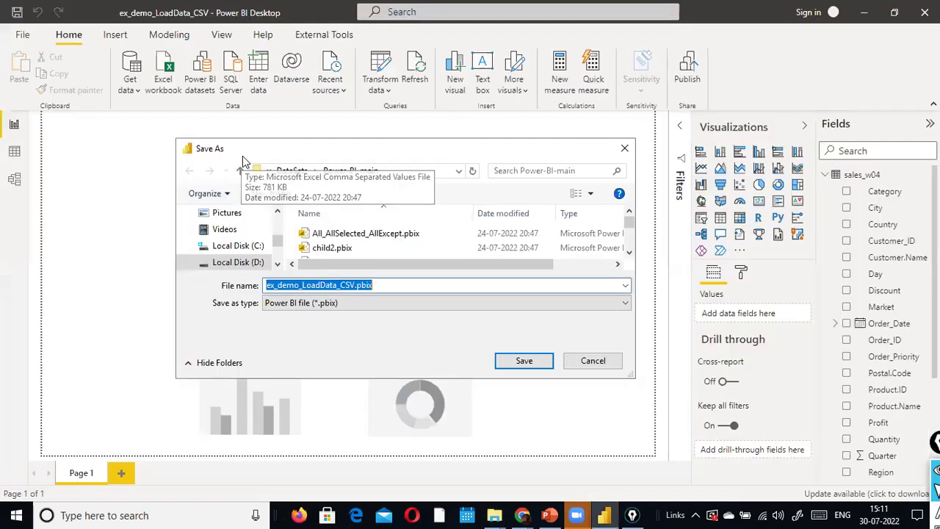
left_click(600, 364)
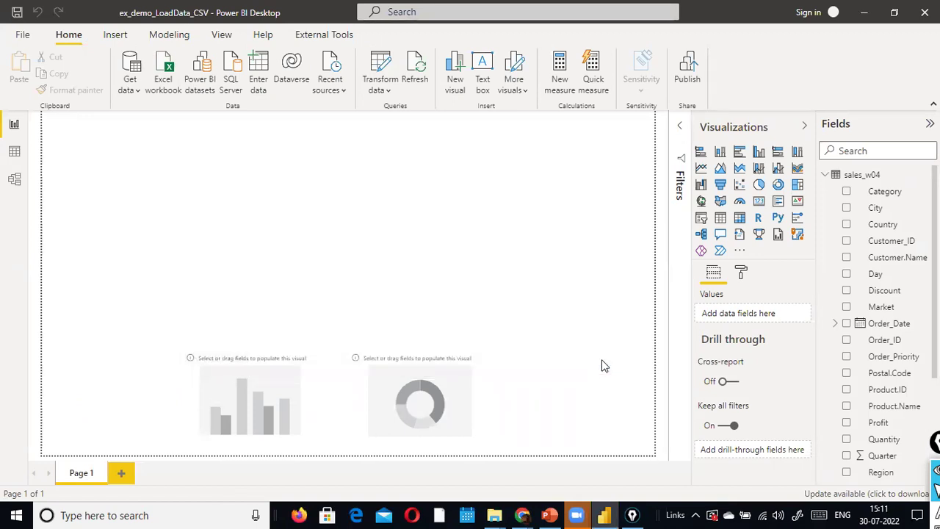
key("alt+Tab")
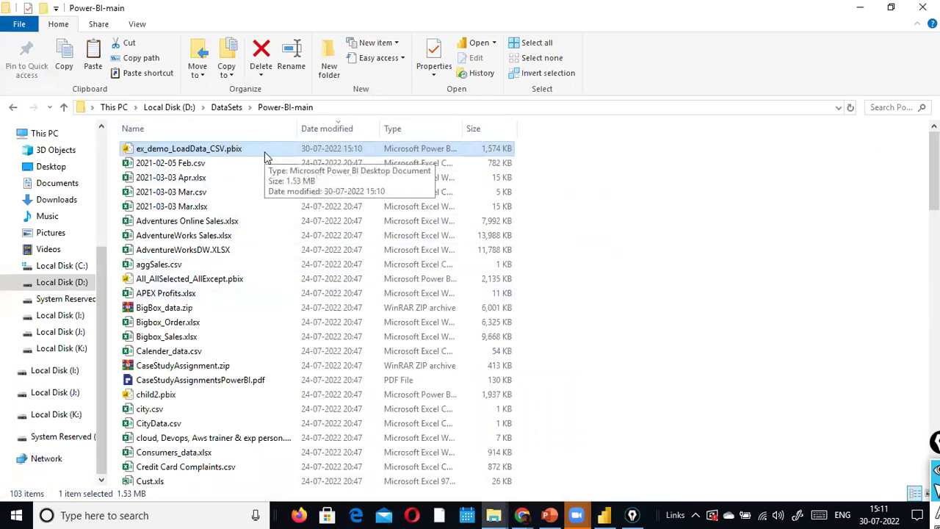
key("alt+Tab")
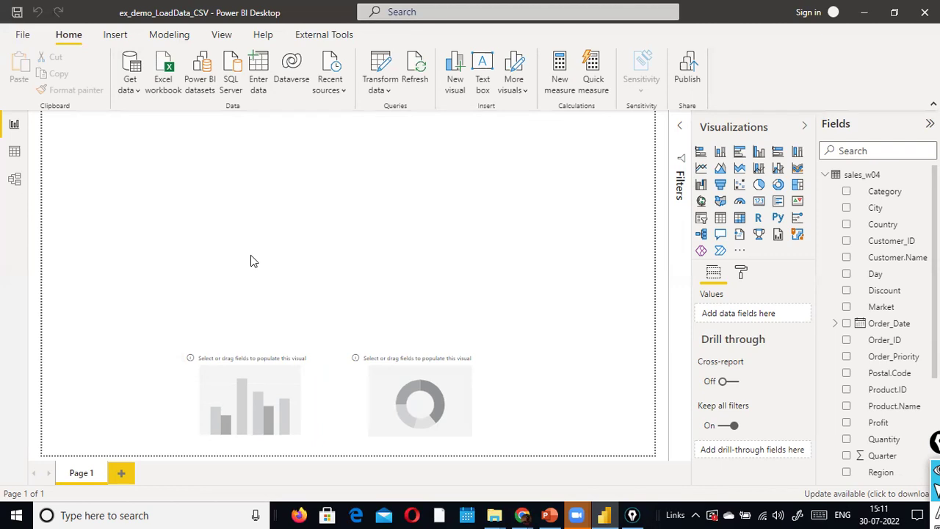
left_click(14, 151)
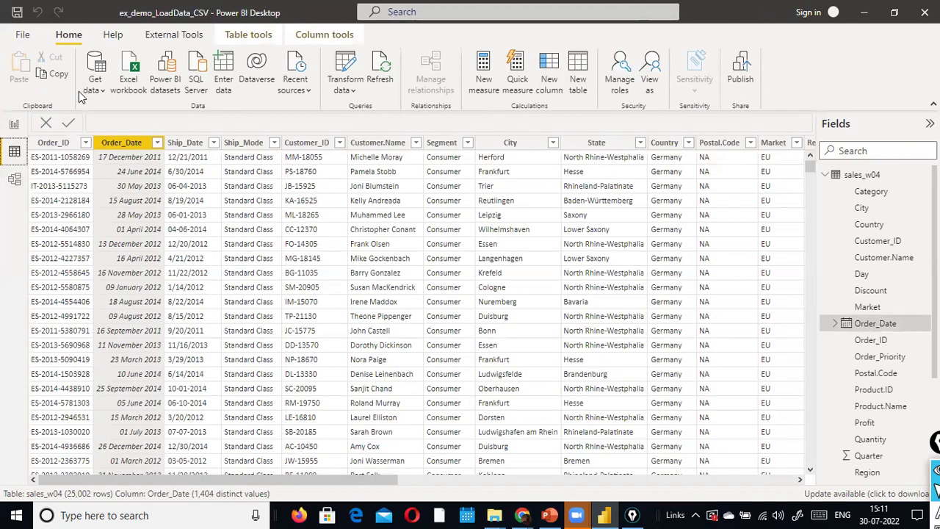
left_click(14, 125)
left_click(14, 152)
left_click(20, 131)
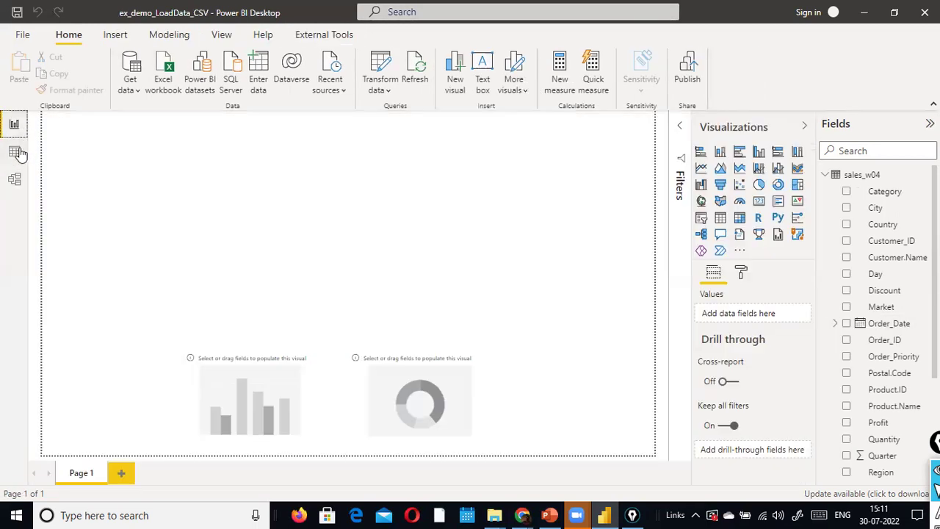
left_click(20, 152)
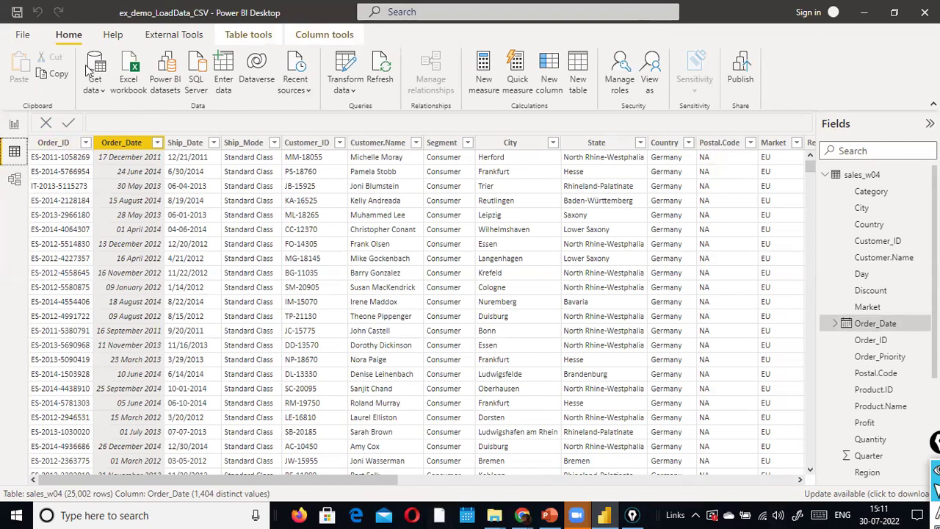
left_click(15, 125)
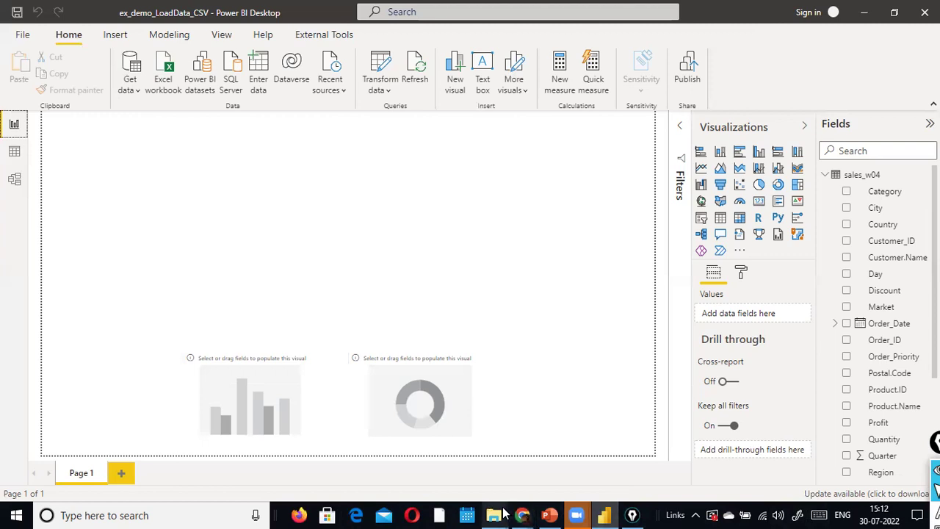
mouse_move(496, 514)
left_click(537, 481)
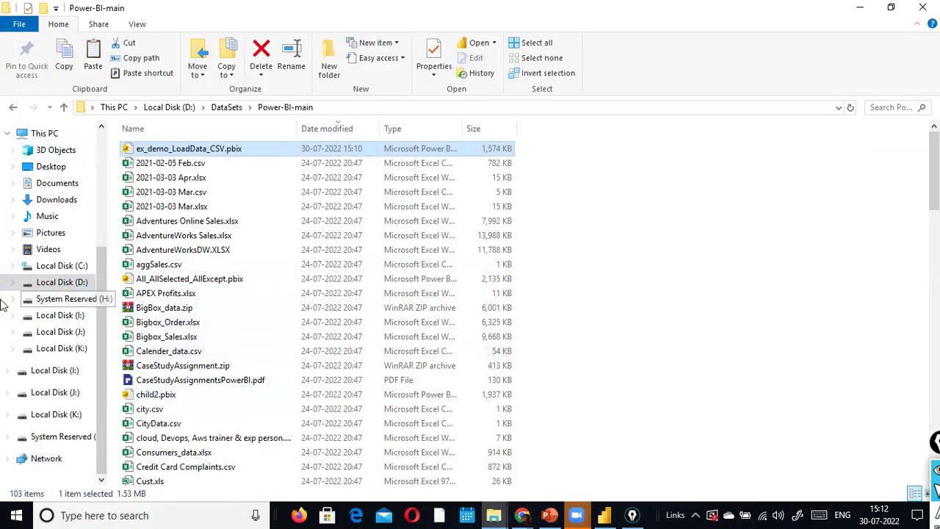
left_click(860, 8)
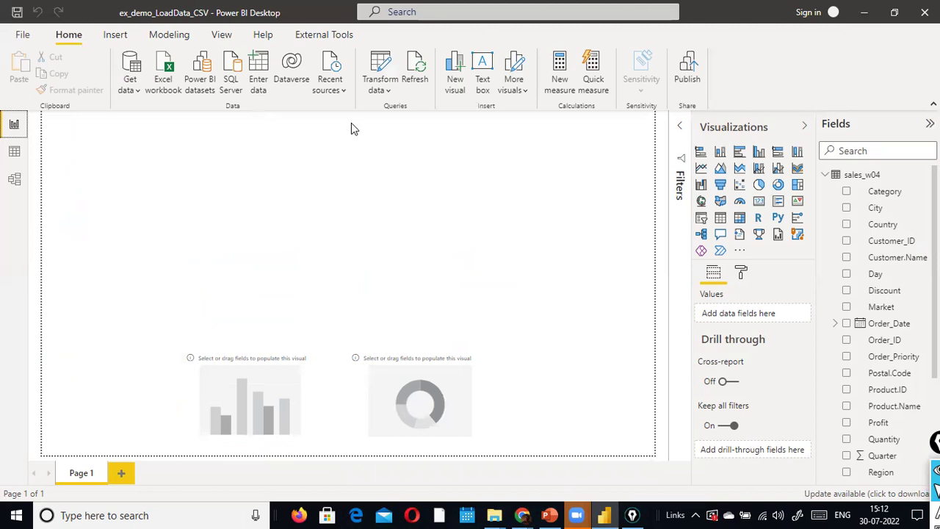
left_click(379, 94)
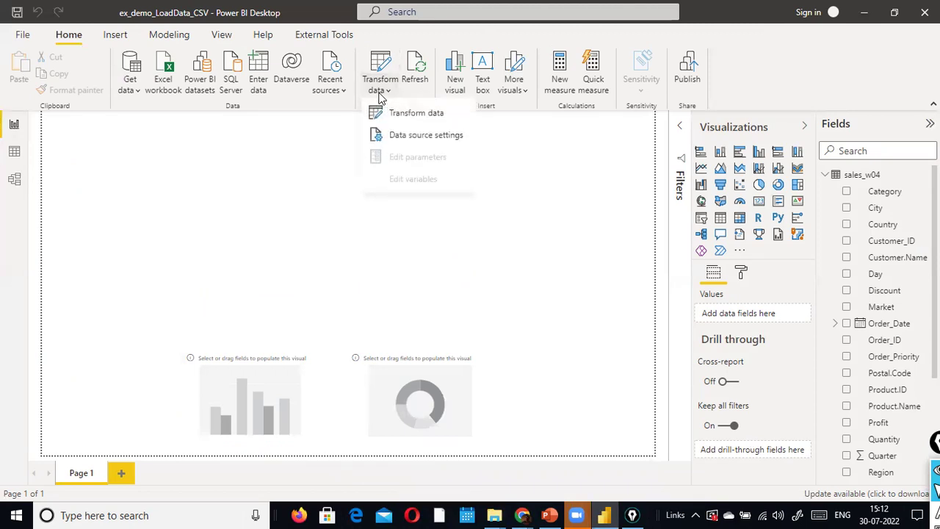
left_click(452, 137)
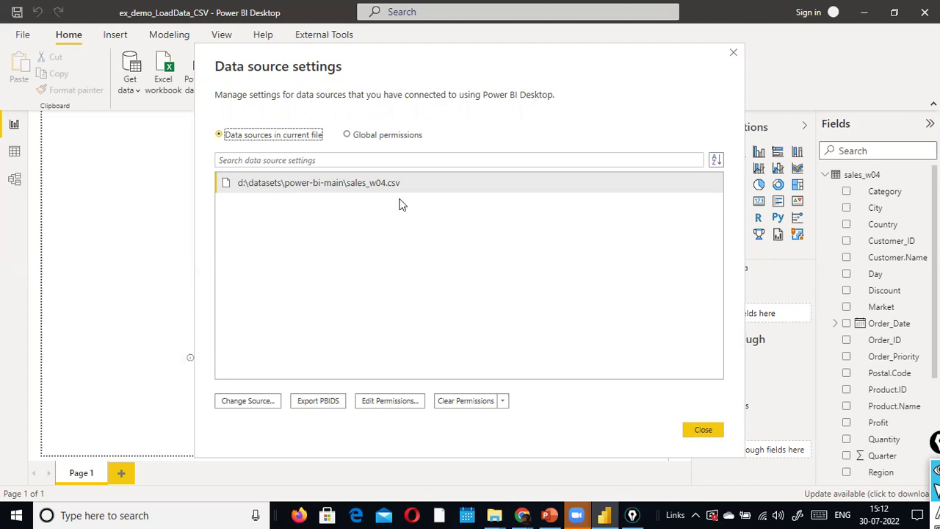
left_click(711, 431)
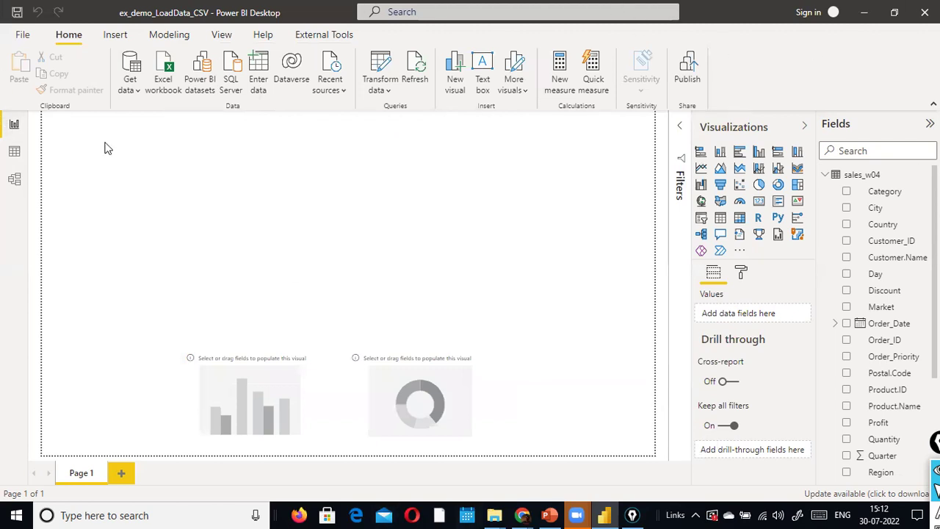
- Choose Excel workbook under Get data and open SalesFact.xlsx from the file list
left_click(130, 82)
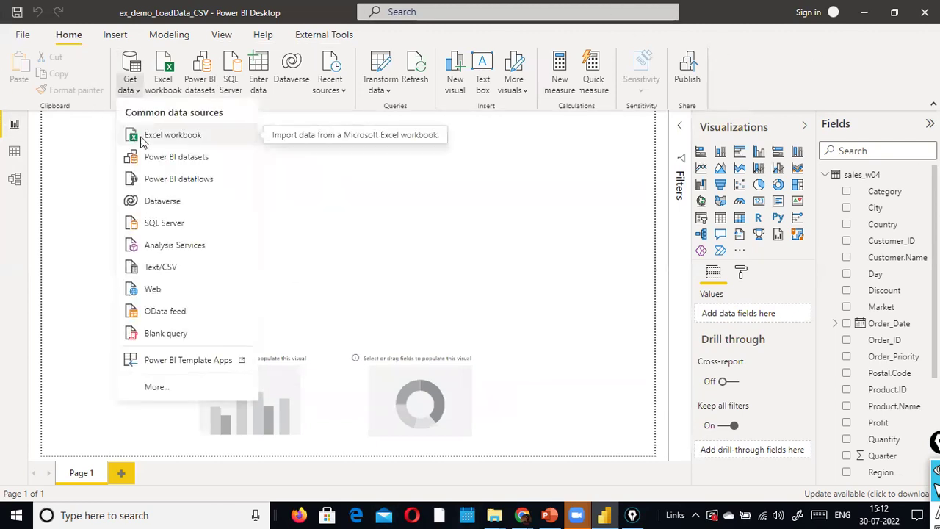
left_click(143, 142)
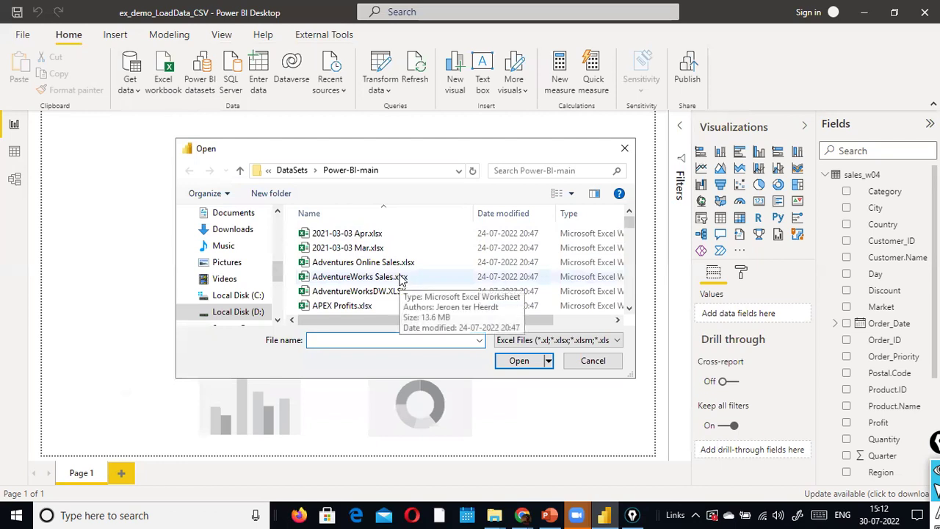
scroll(385, 257, "down", 1)
scroll(384, 263, "down", 3)
scroll(382, 263, "down", 5)
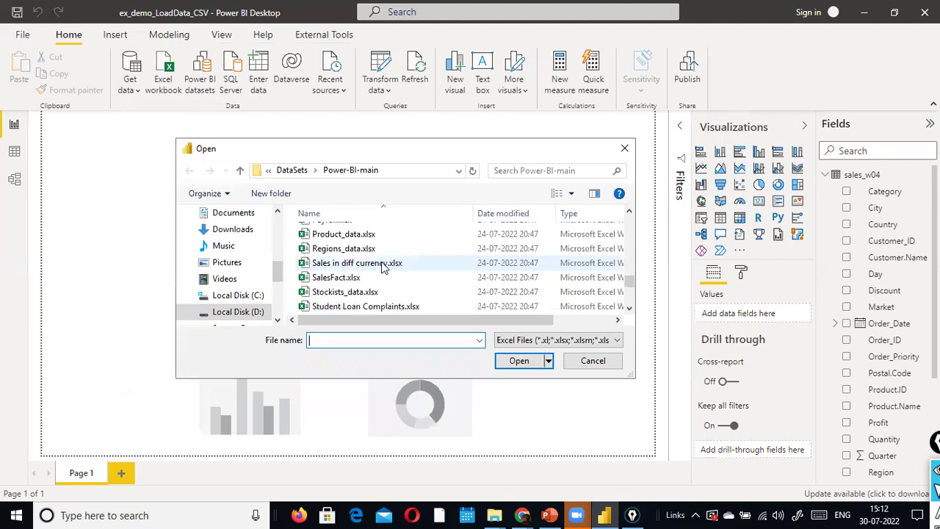
double_click(323, 280)
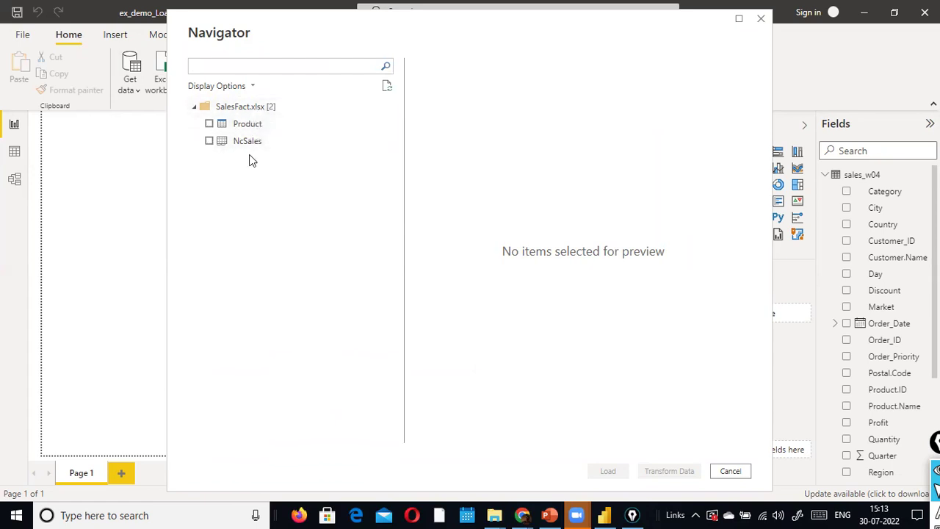
- In Navigator, tick only the NcSales table, check its preview, and load it
left_click(210, 141)
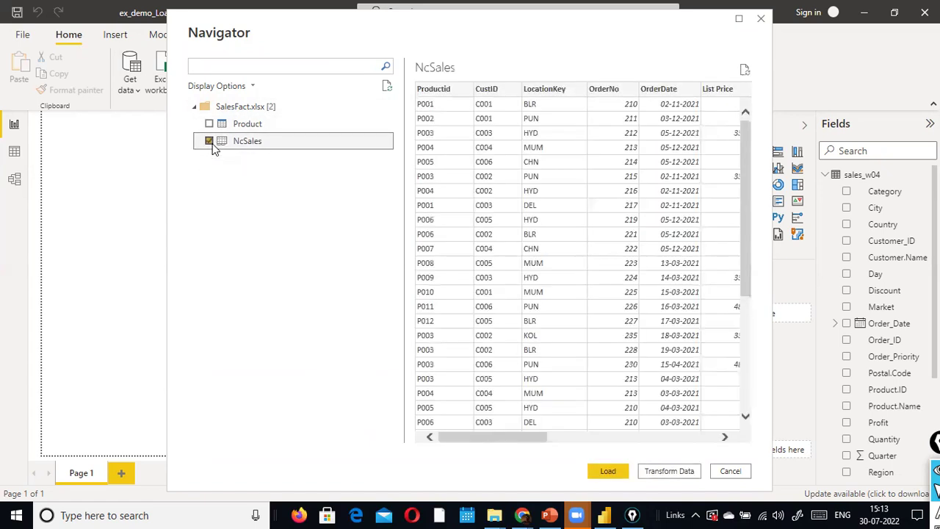
left_click(209, 123)
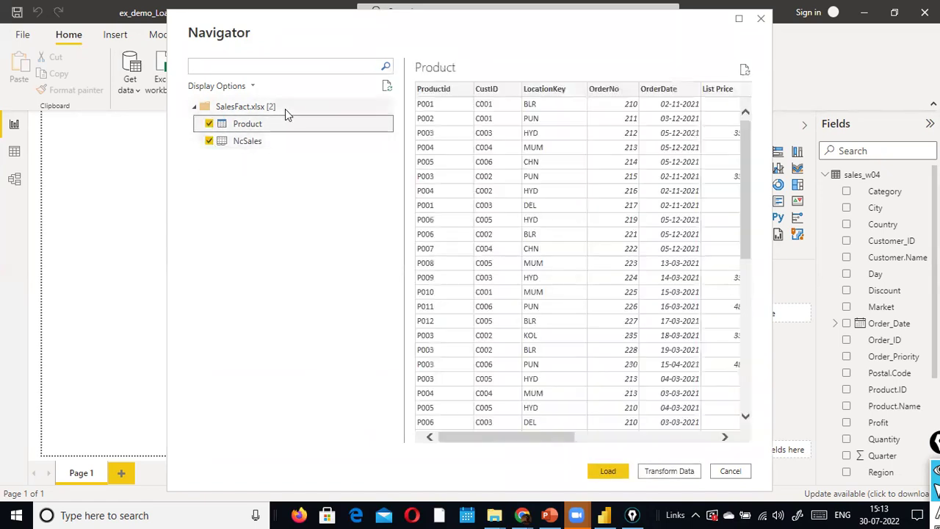
left_click(210, 126)
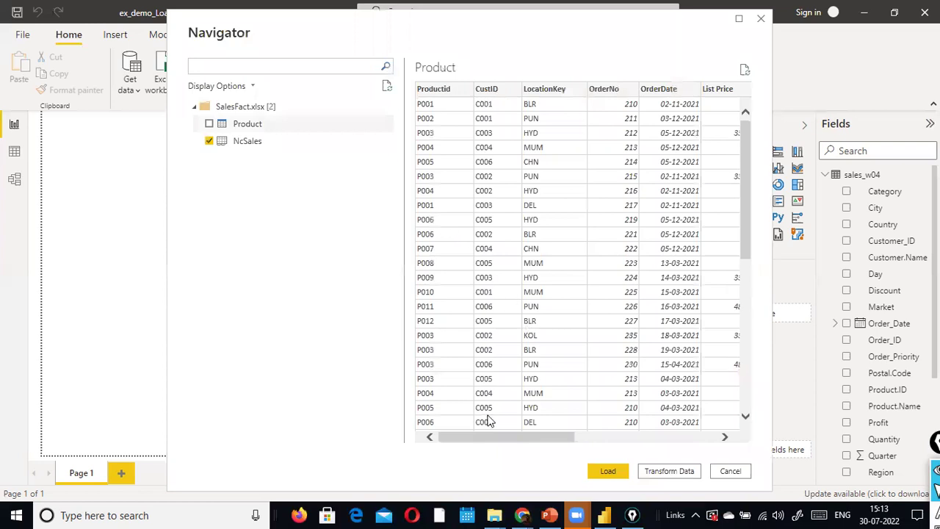
left_click_drag(540, 436, 692, 415)
left_click_drag(624, 423, 551, 429)
left_click(607, 470)
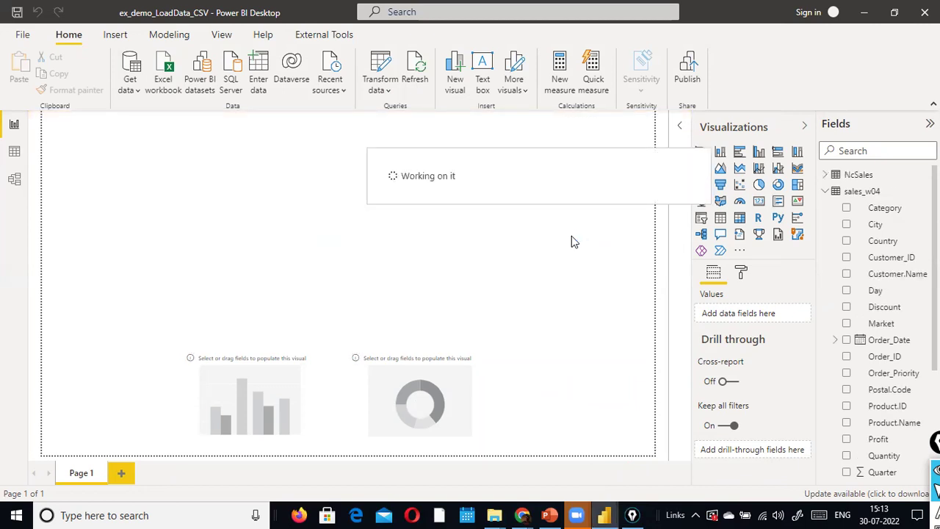
- Collapse sales_w04 and rename the NcSales table to SalesFact in the Fields pane
left_click(827, 192)
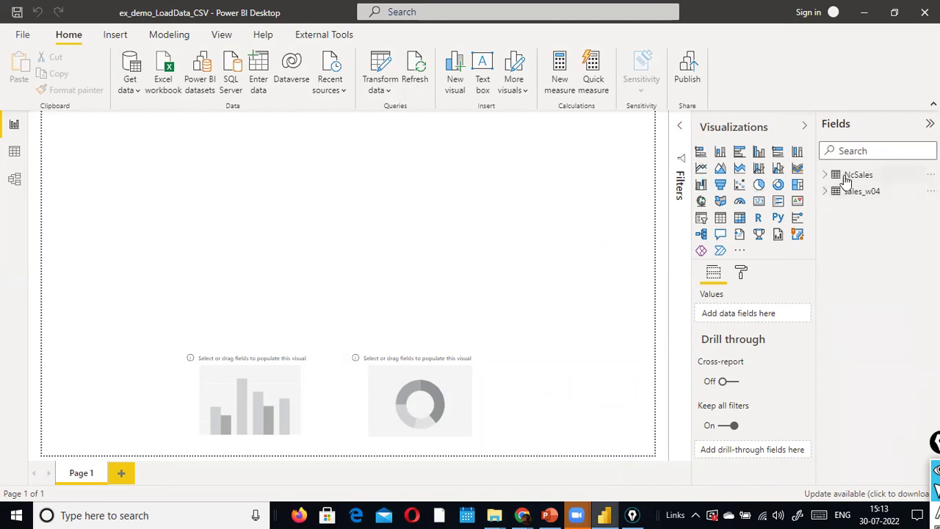
left_click(857, 176)
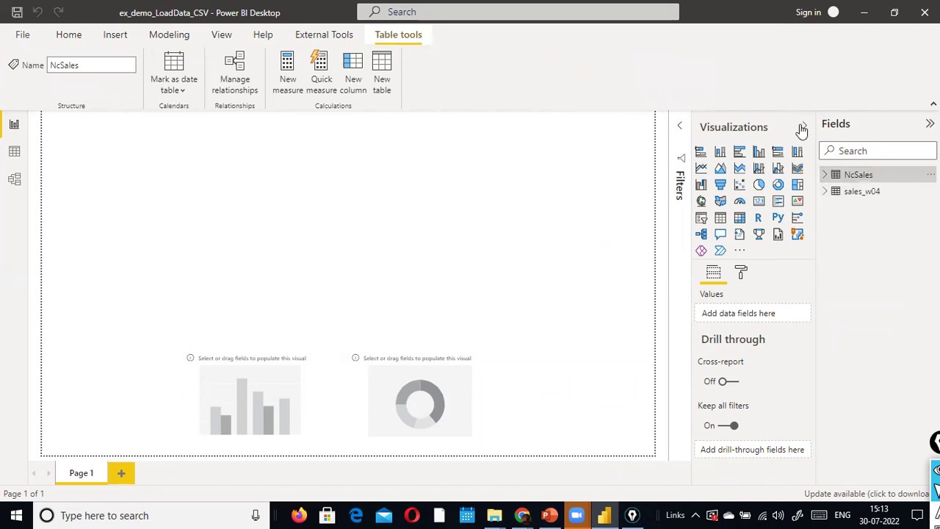
double_click(886, 175)
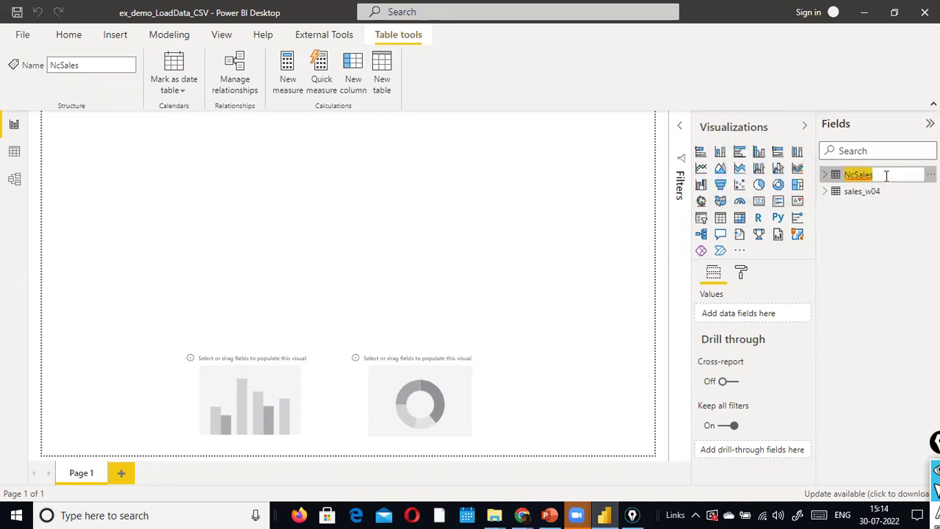
type("SalesFa")
key("Return")
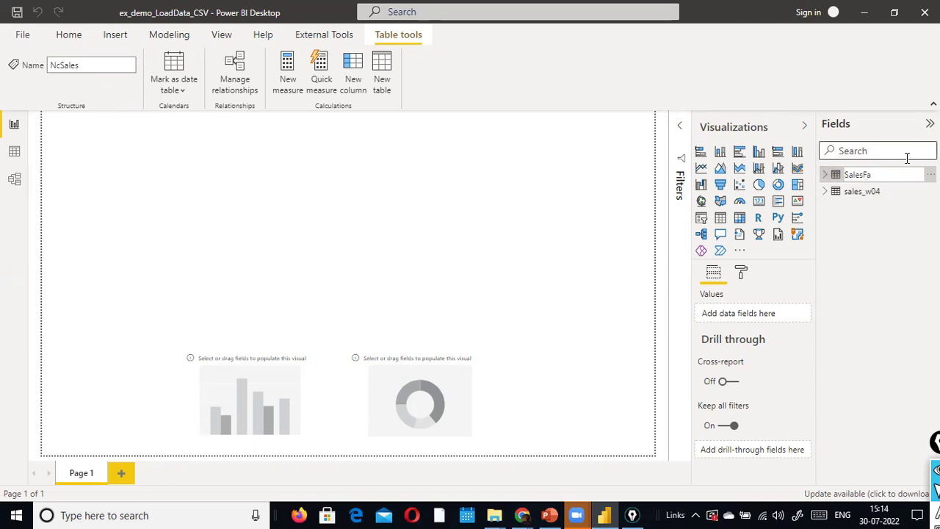
key("Return")
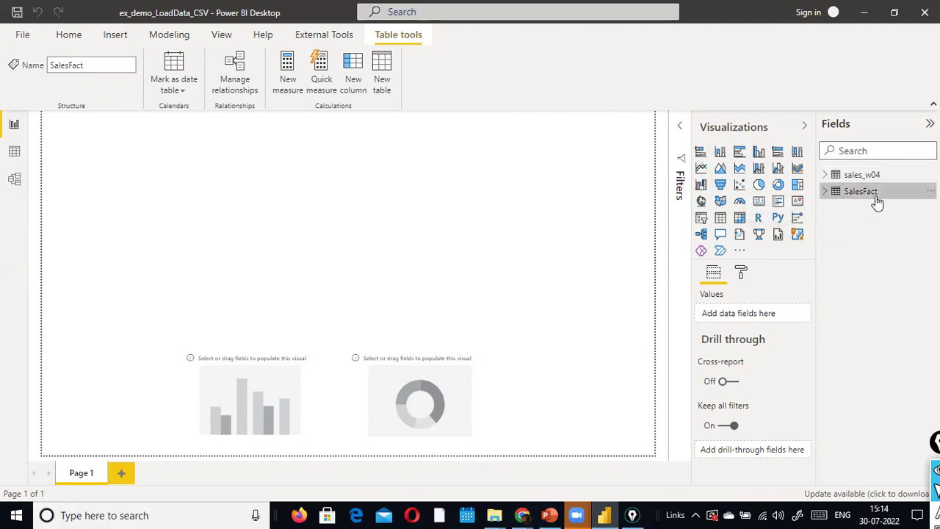
- Import the DimProduct table from the DimProduct.xls workbook into the model
left_click(73, 39)
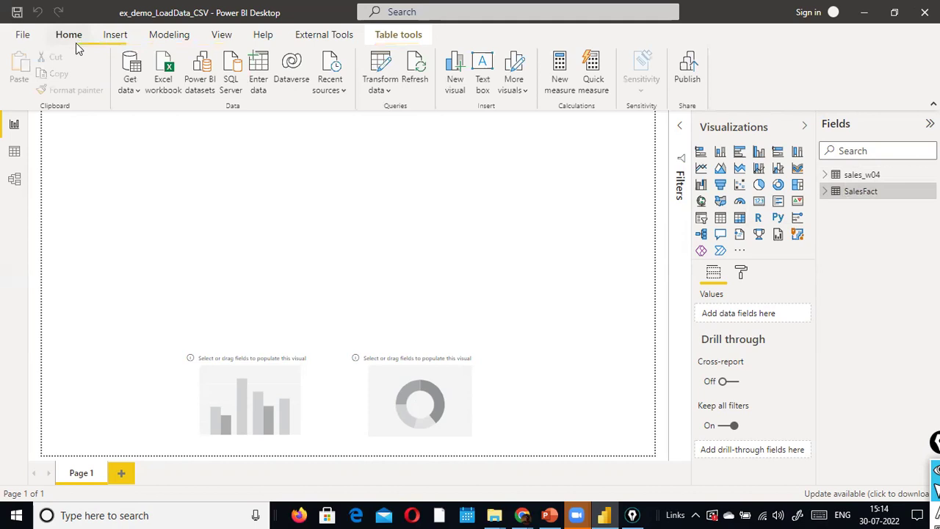
left_click(129, 88)
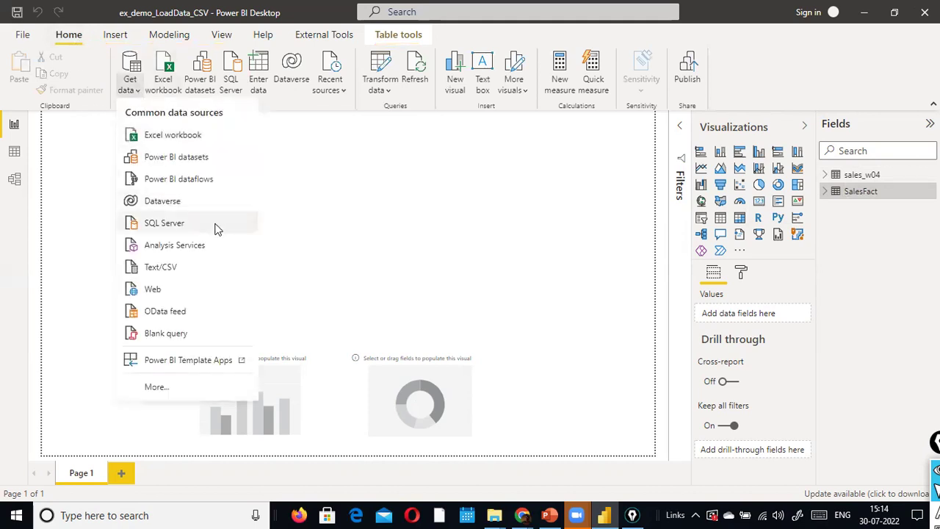
left_click(211, 137)
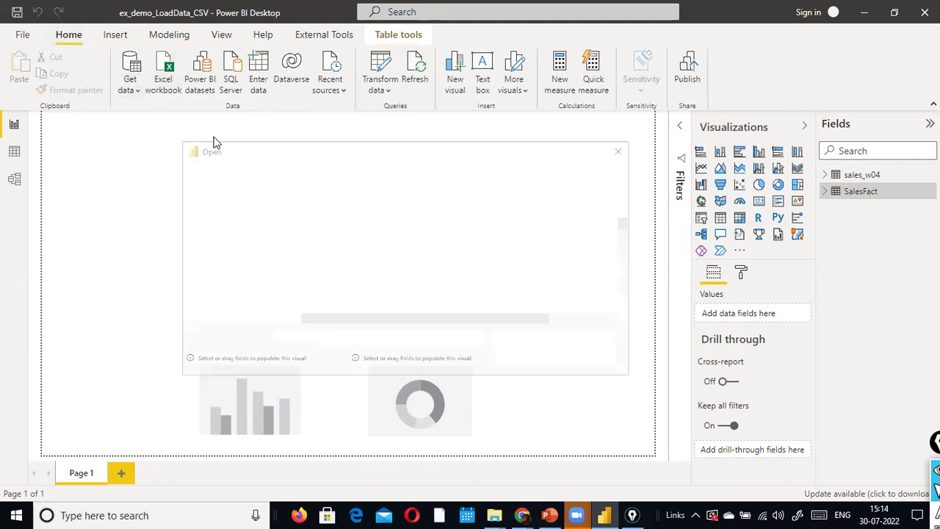
scroll(367, 268, "down", 3)
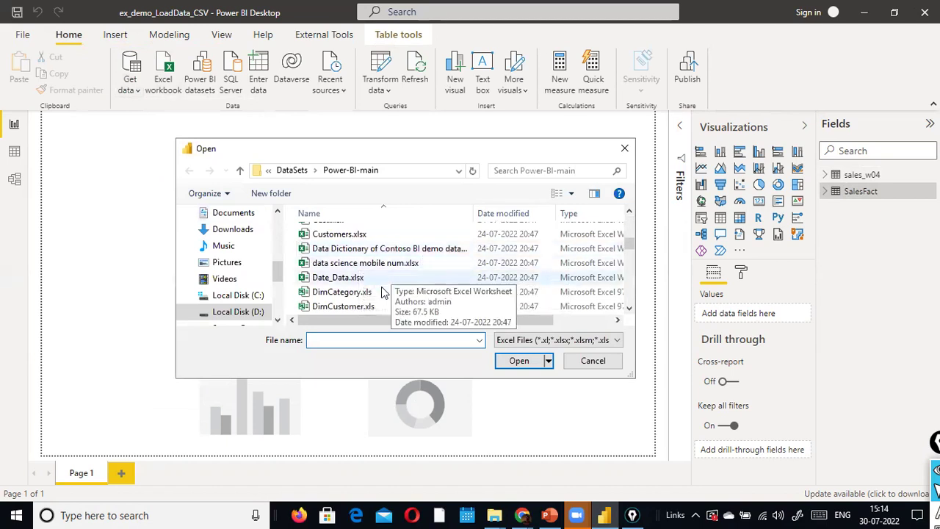
scroll(378, 301, "down", 2)
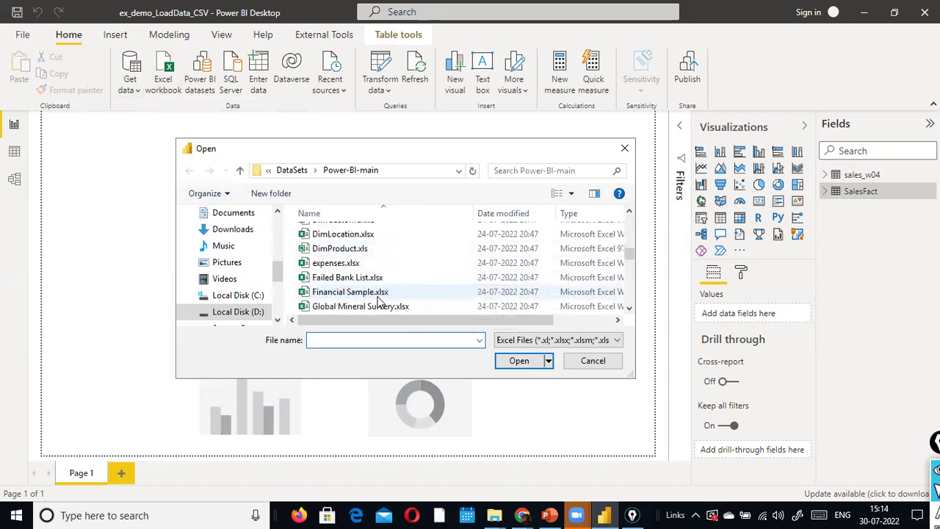
left_click(348, 251)
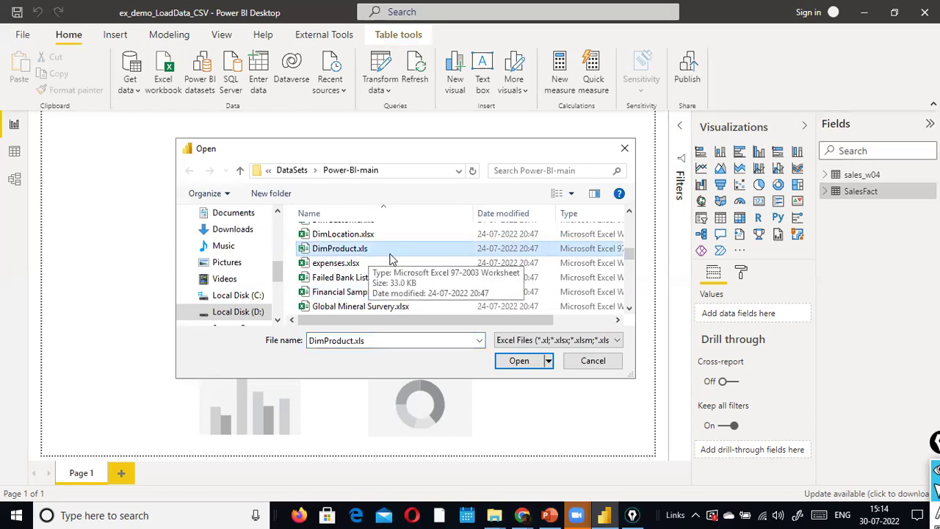
left_click(518, 360)
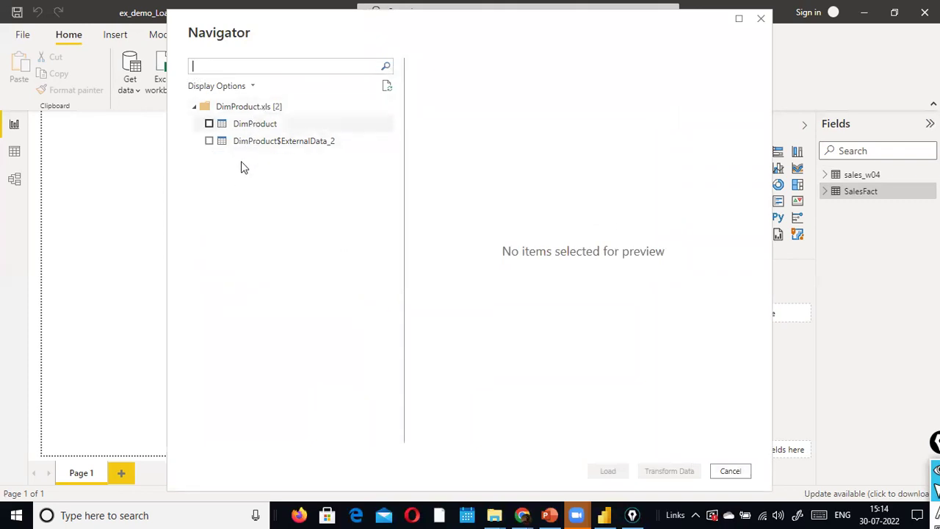
left_click(209, 124)
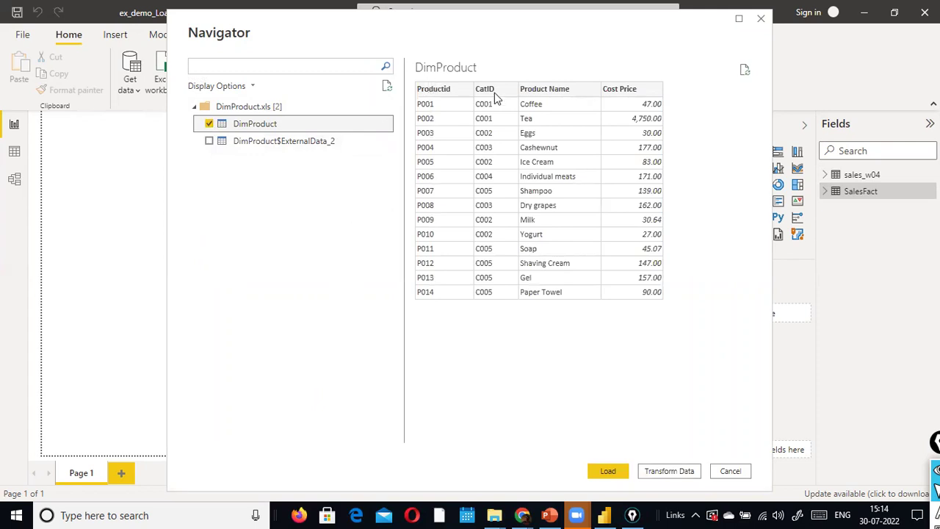
left_click(593, 470)
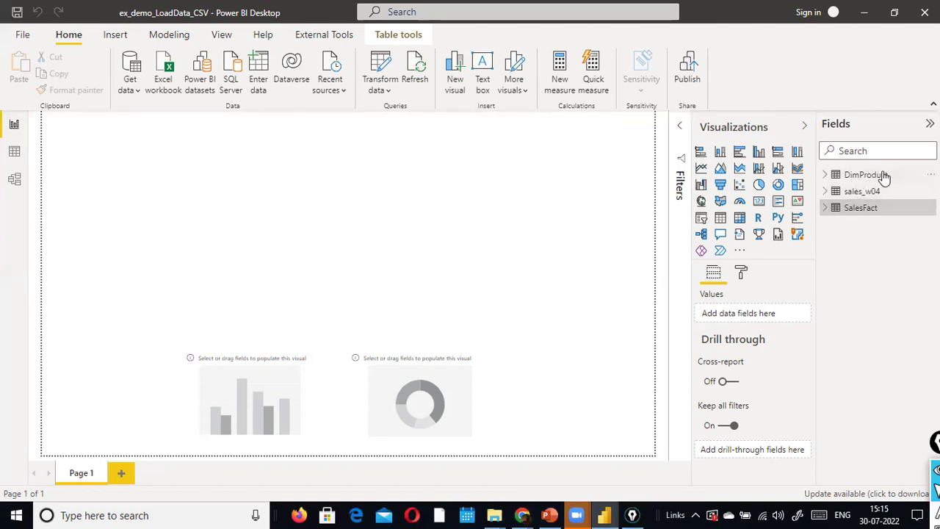
- Expand DimProduct and SalesFact in the Fields pane to show their columns
left_click(825, 176)
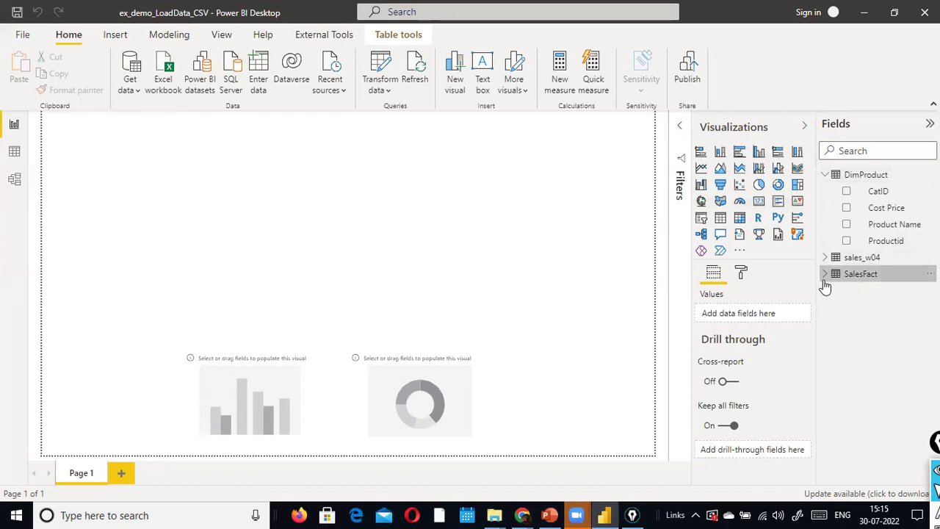
left_click(824, 278)
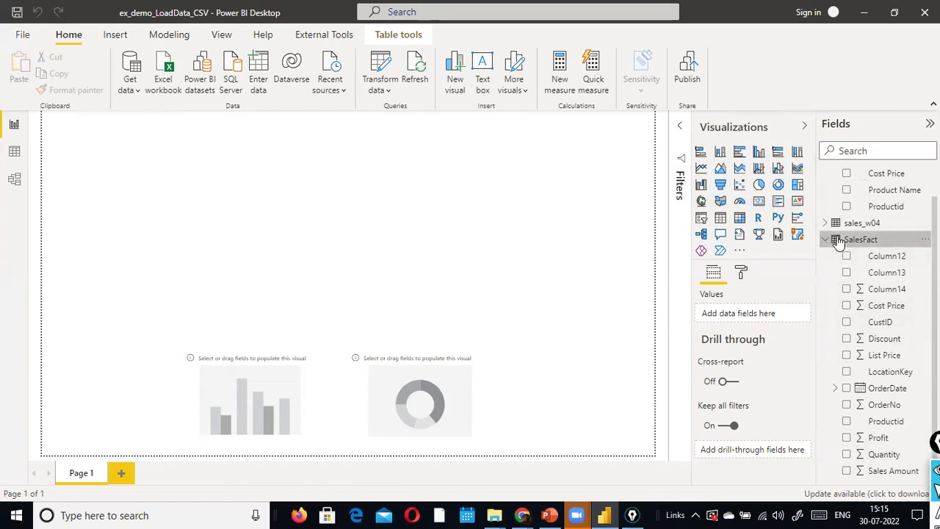
scroll(872, 323, "up", 1)
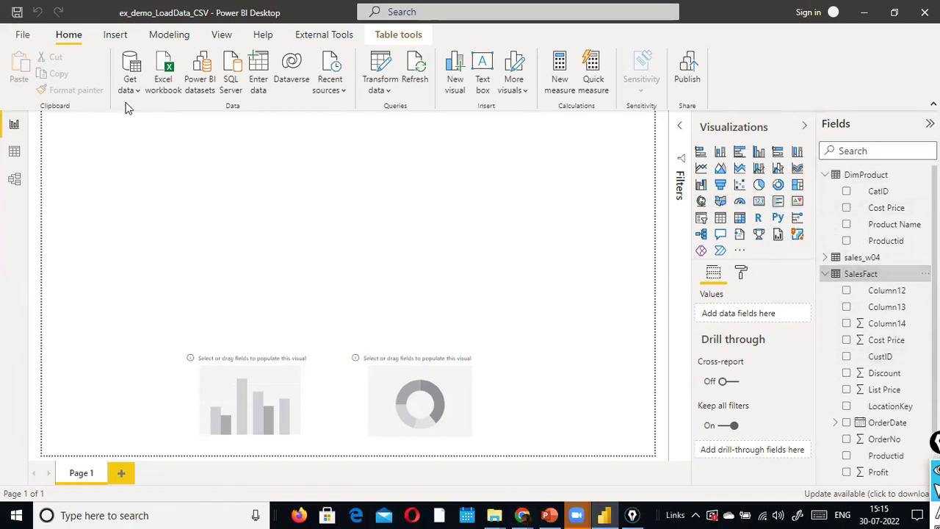
- Import the Sales_data sheet from the DimCategory.xls workbook into the model
left_click(141, 87)
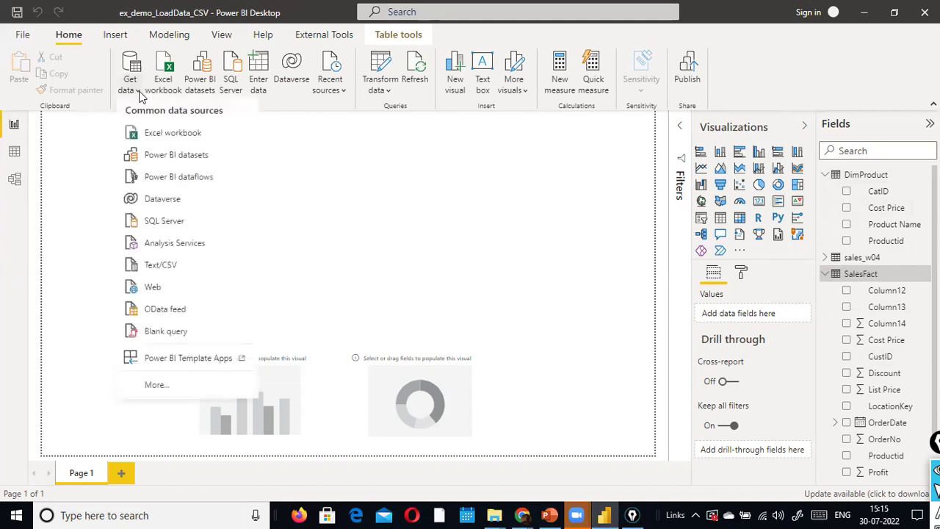
left_click(175, 143)
left_click(358, 251)
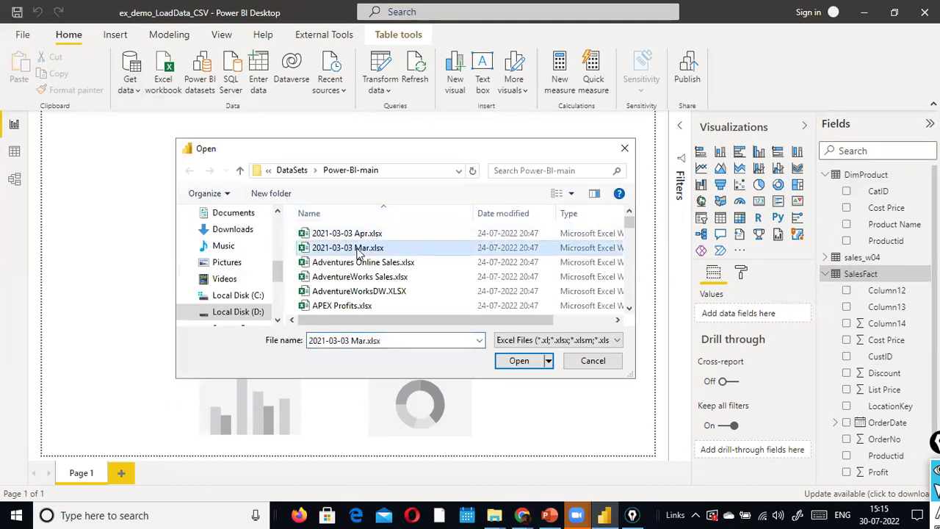
key("d")
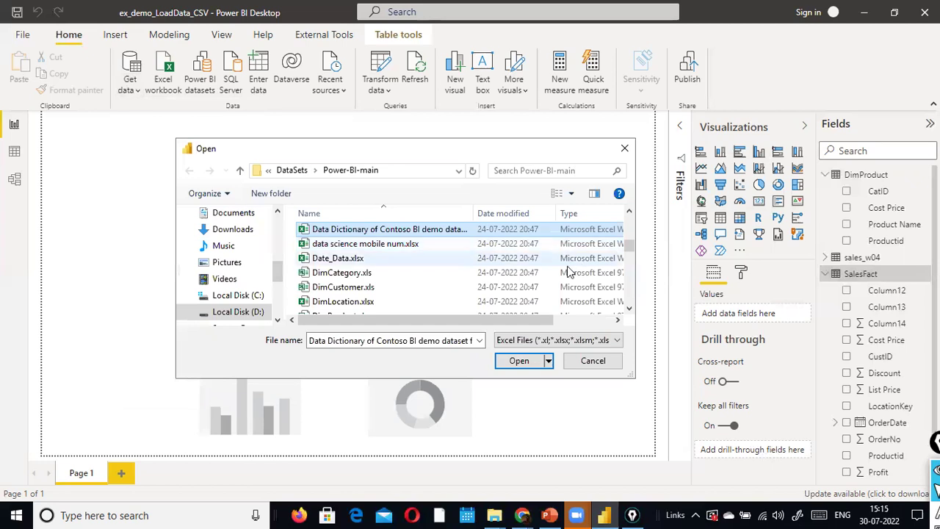
left_click(390, 273)
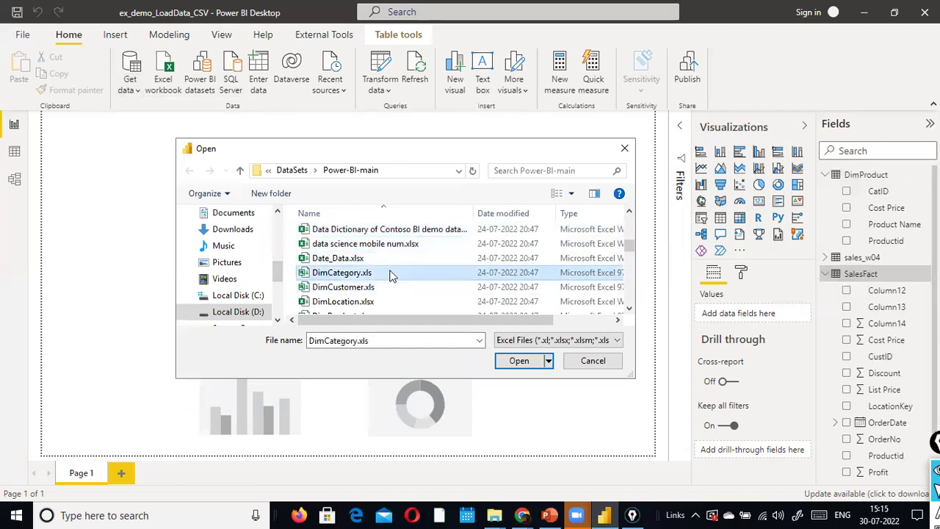
left_click(518, 360)
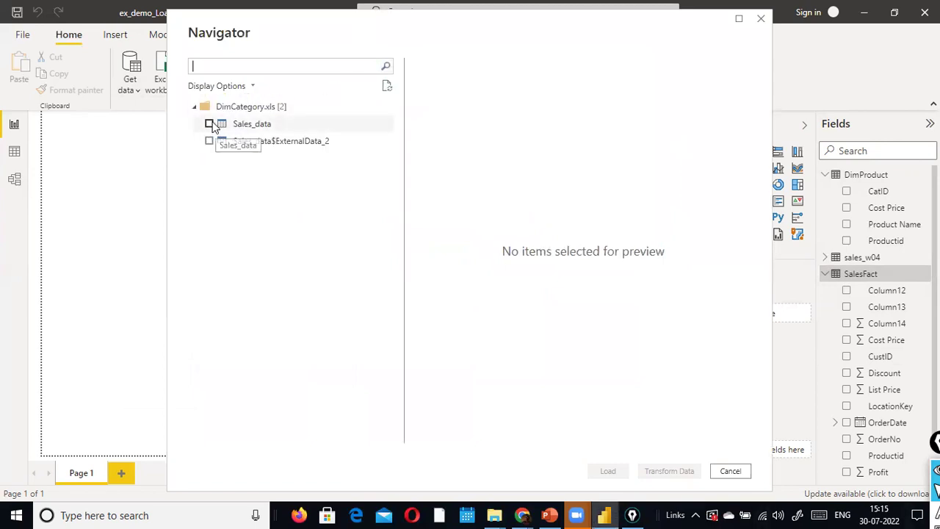
left_click(211, 126)
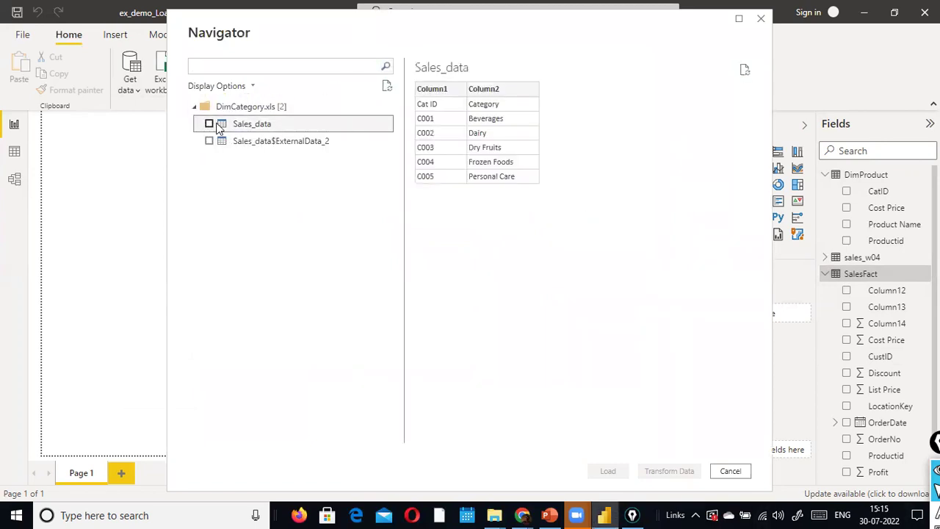
left_click(209, 124)
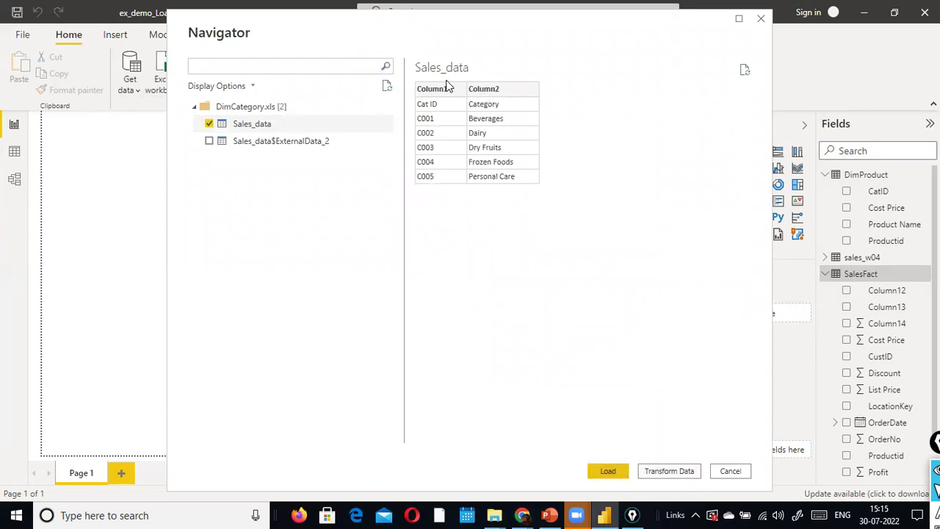
left_click(602, 470)
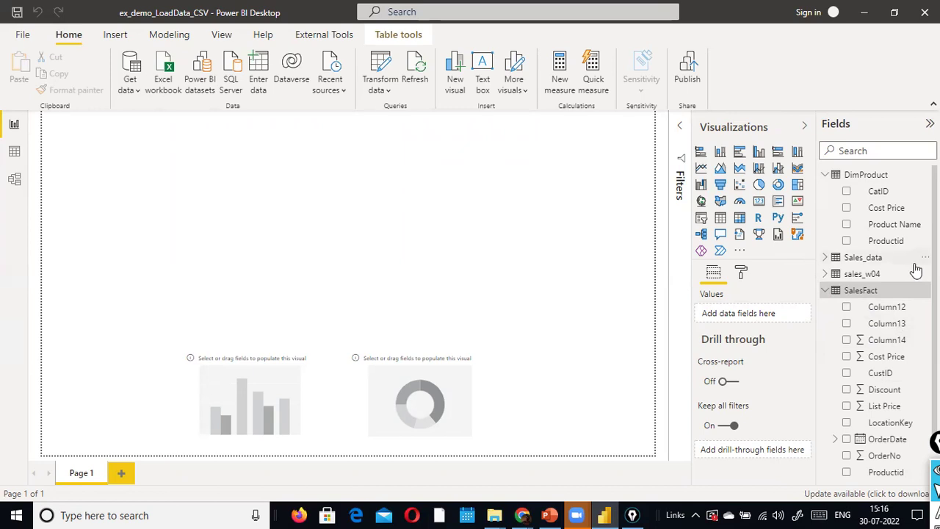
- Rename the Sales_data table to DimCategory in the Fields pane
left_click(825, 260)
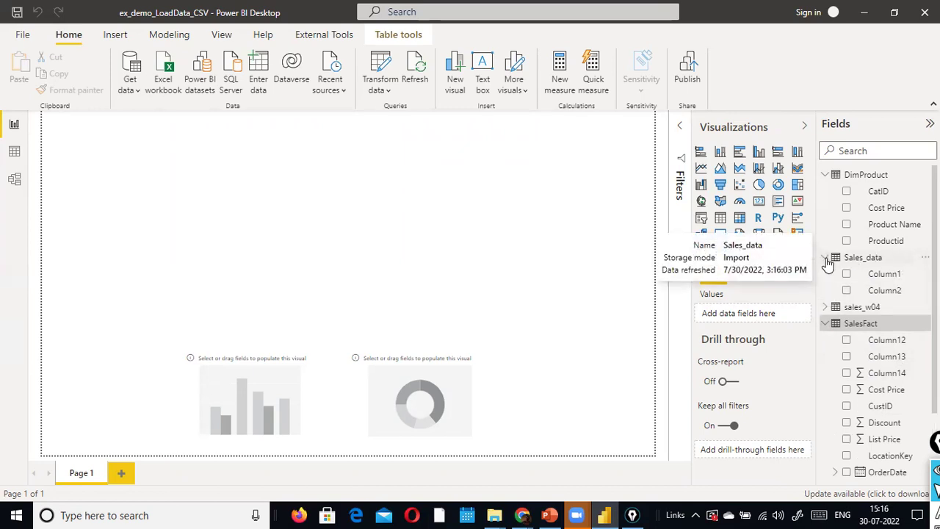
double_click(867, 258)
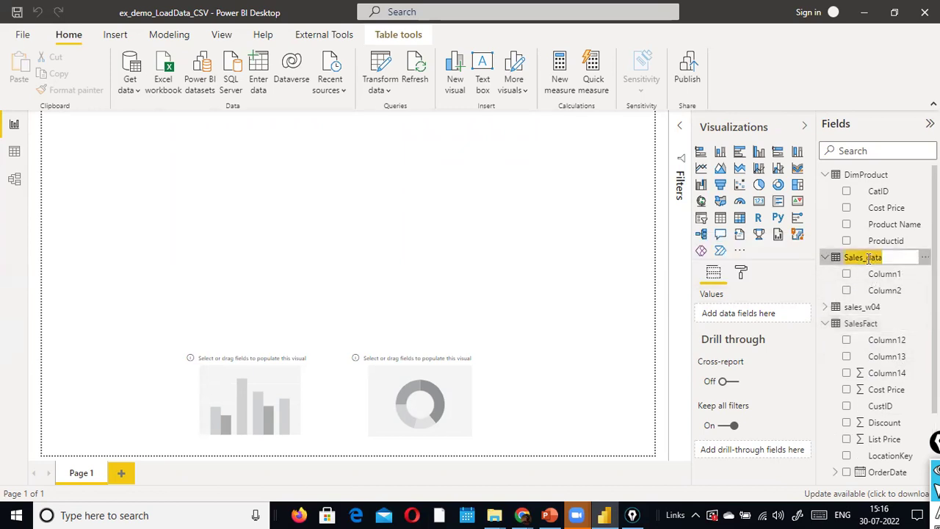
type("DimCategory")
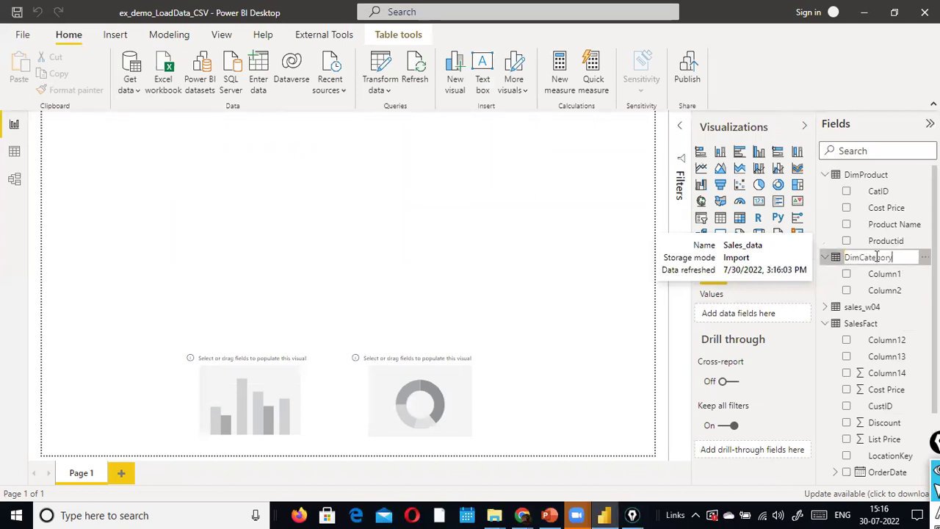
key("Return")
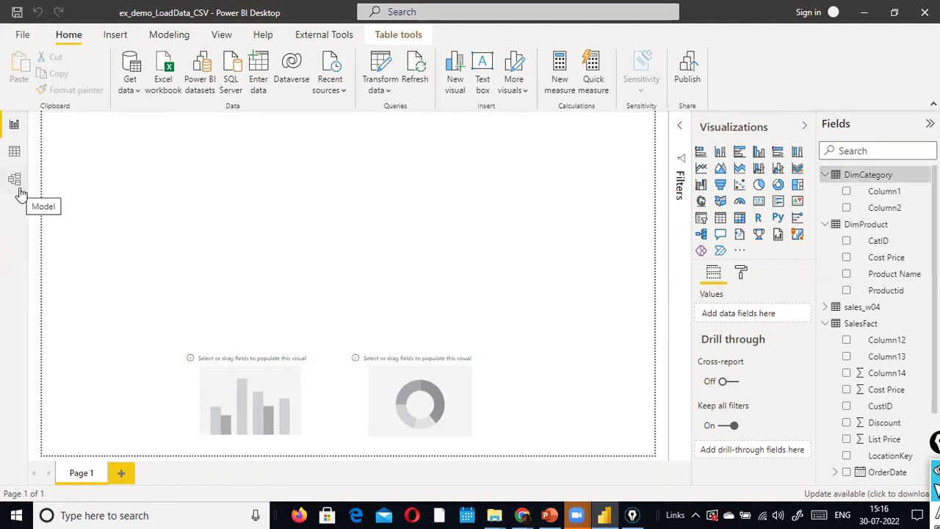
- Inspect the tables in Model view, then open Power Query Editor via Transform data
mouse_move(16, 189)
left_mouse_down()
mouse_move(8, 169)
mouse_move(3, 209)
left_mouse_up()
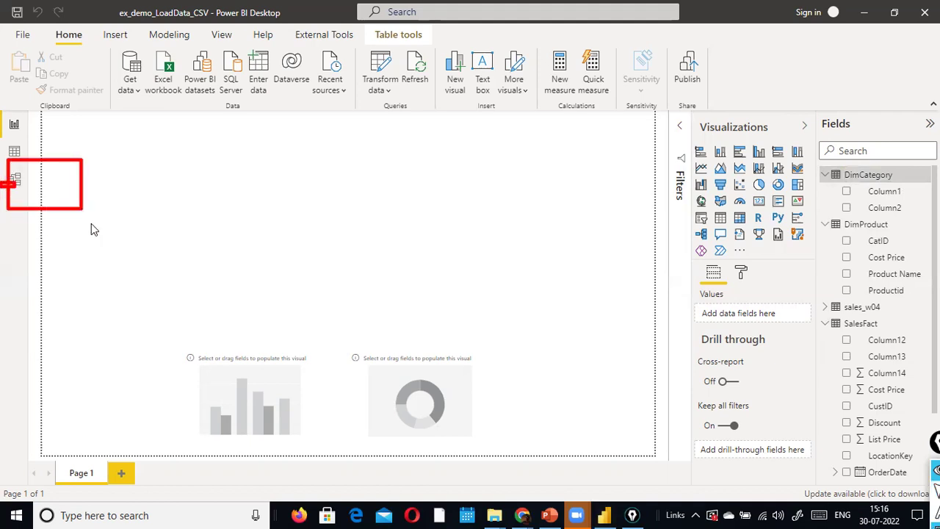
left_click(12, 183)
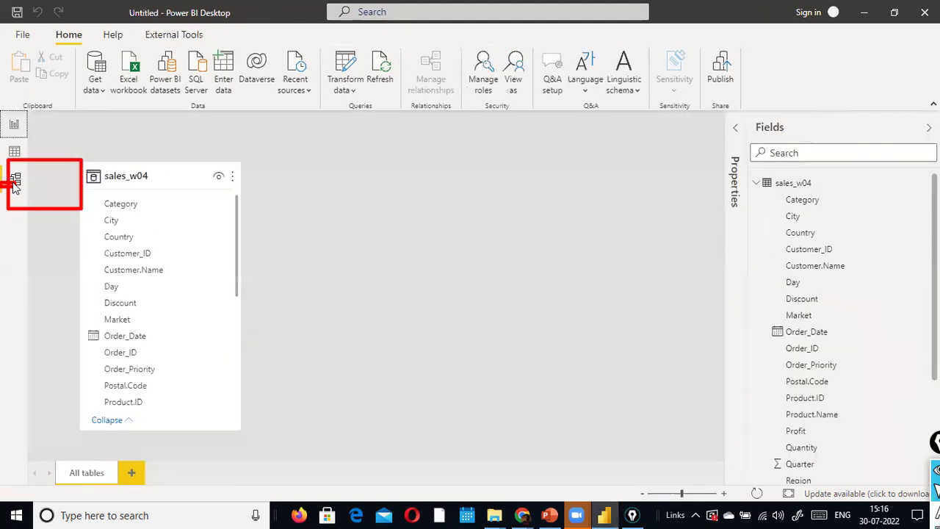
left_click_drag(387, 455, 511, 449)
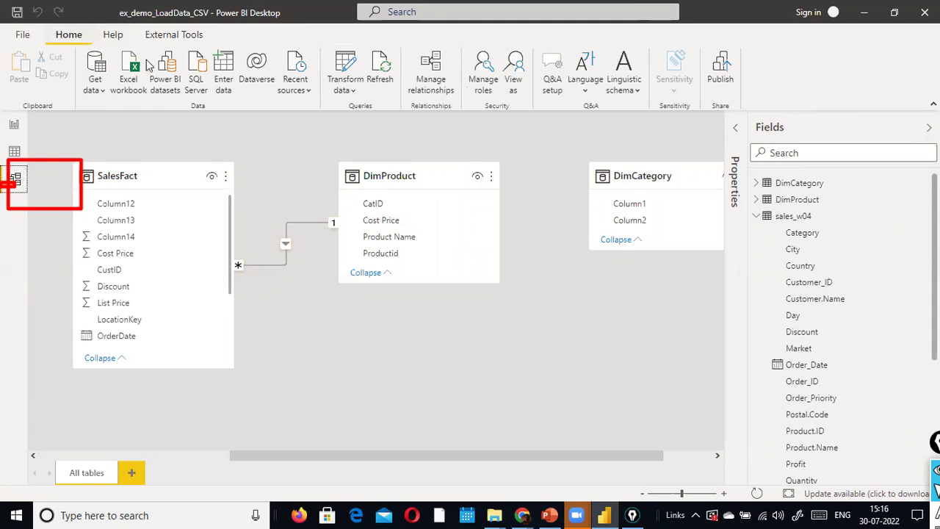
left_click(358, 91)
left_click(359, 108)
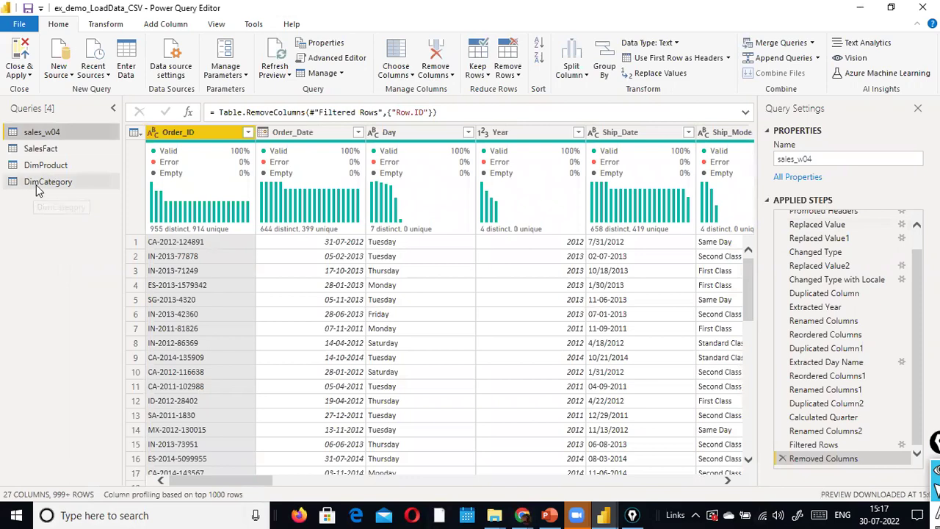
- Preview the data of the SalesFact, DimProduct and DimCategory queries
left_click(33, 149)
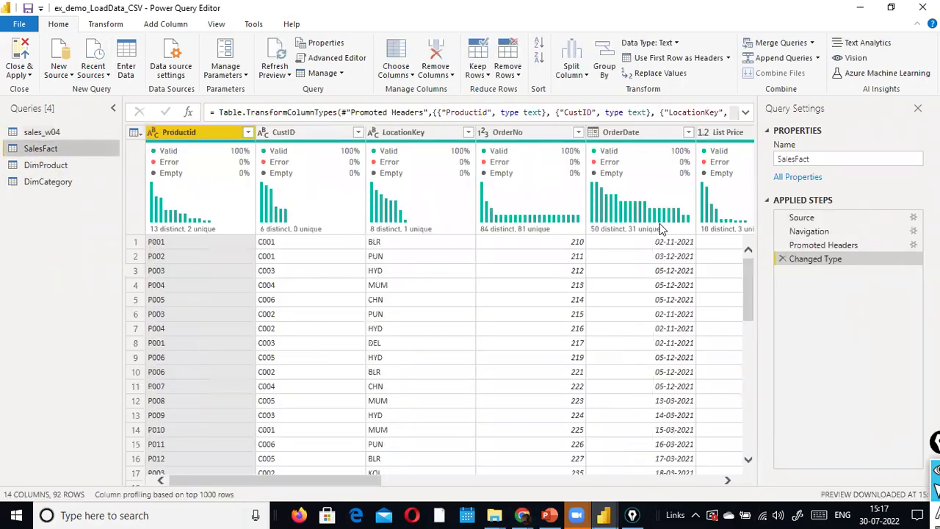
left_click(50, 167)
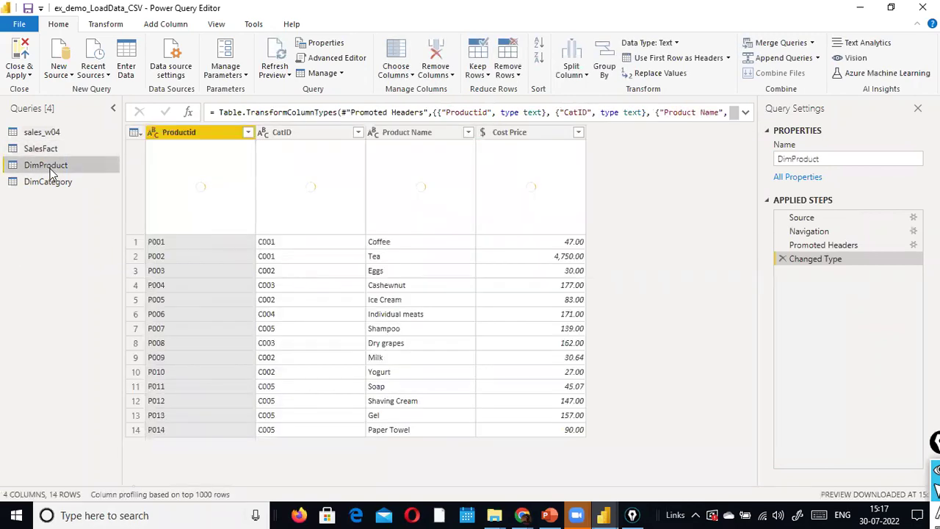
left_click(63, 183)
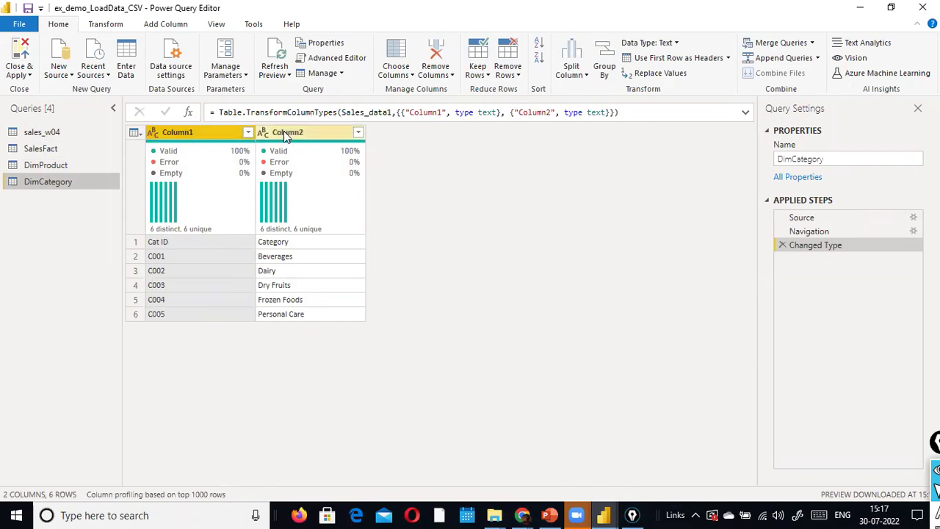
- Promote DimCategory's first row to column headers, giving Cat ID and Category
left_click(106, 23)
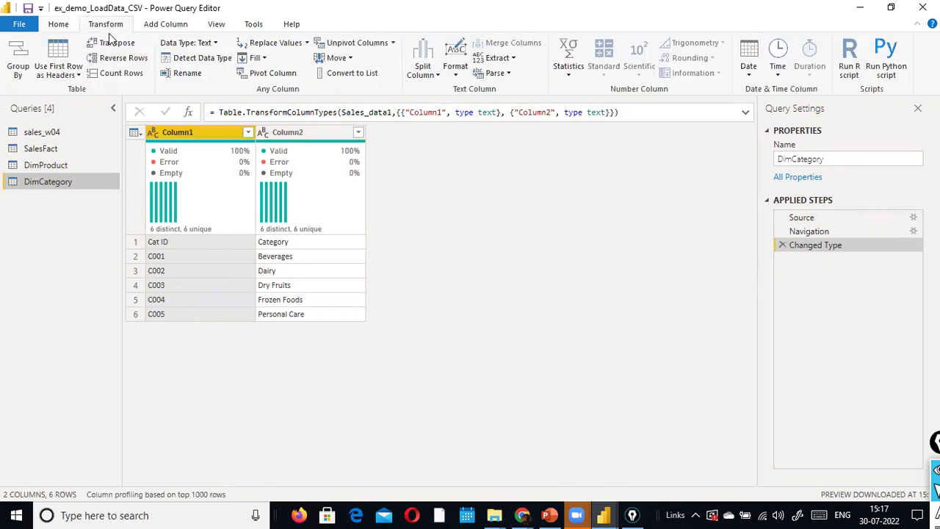
left_click(77, 74)
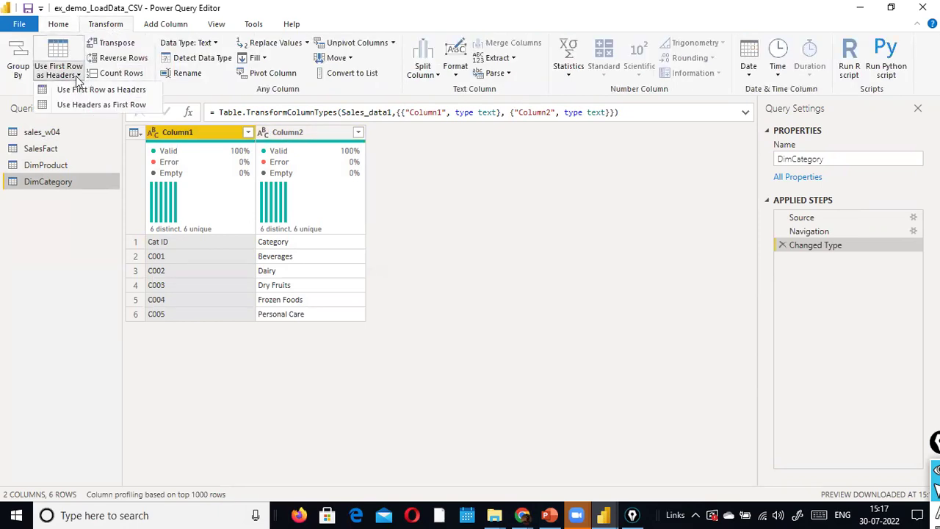
left_click(111, 92)
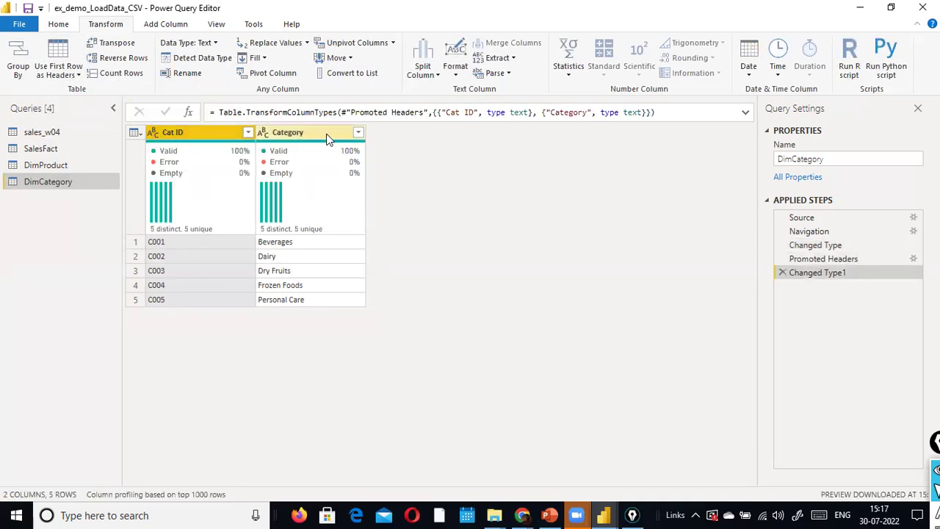
left_click(19, 23)
key("Escape")
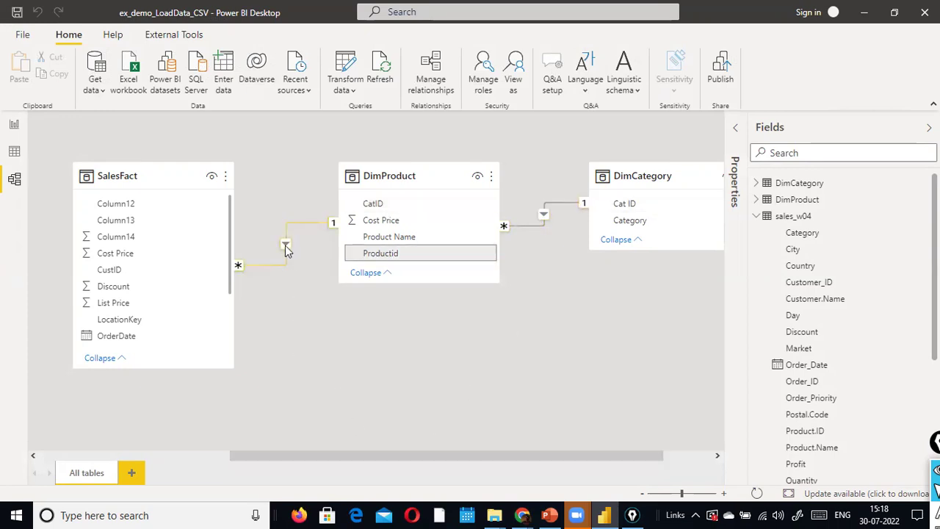
- Scroll down the SalesFact field list in the model diagram to review its fields
scroll(205, 271, "down", 3)
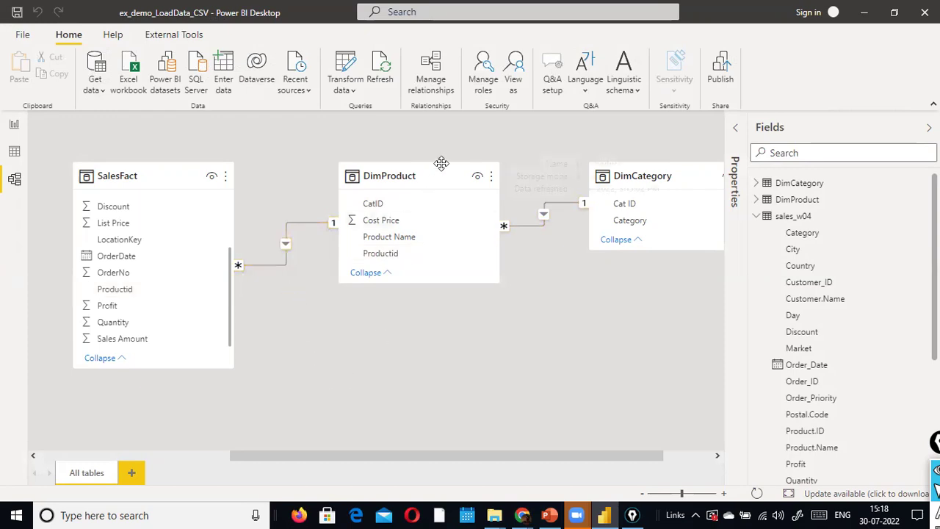
mouse_move(182, 171)
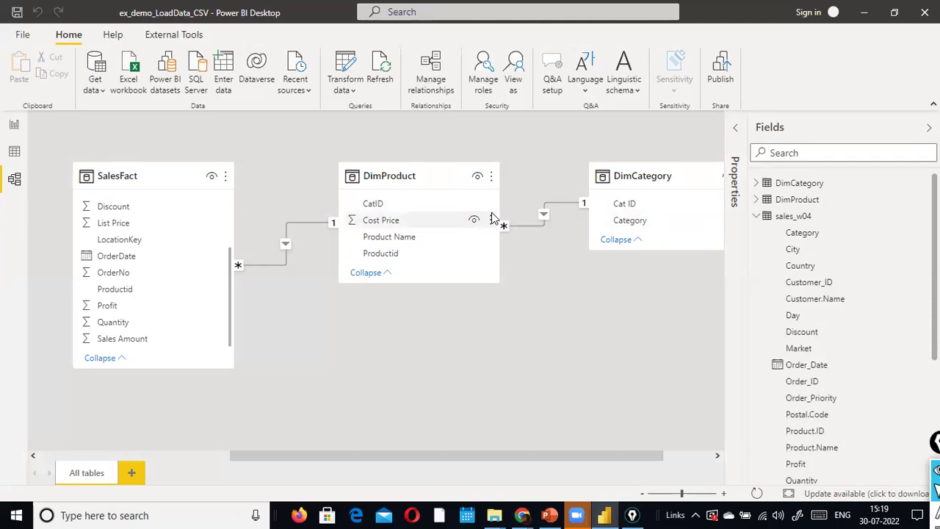
- Return to the report canvas and save the report file
left_click(14, 124)
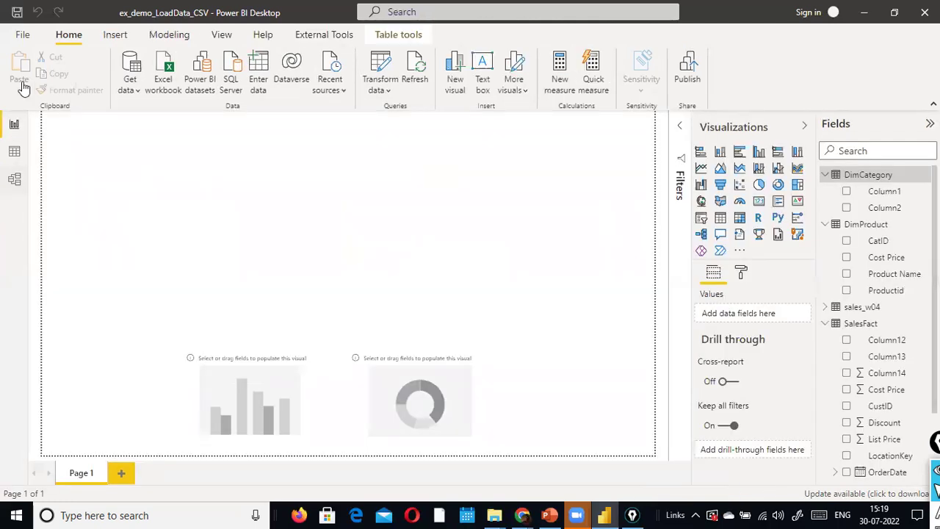
left_click(23, 35)
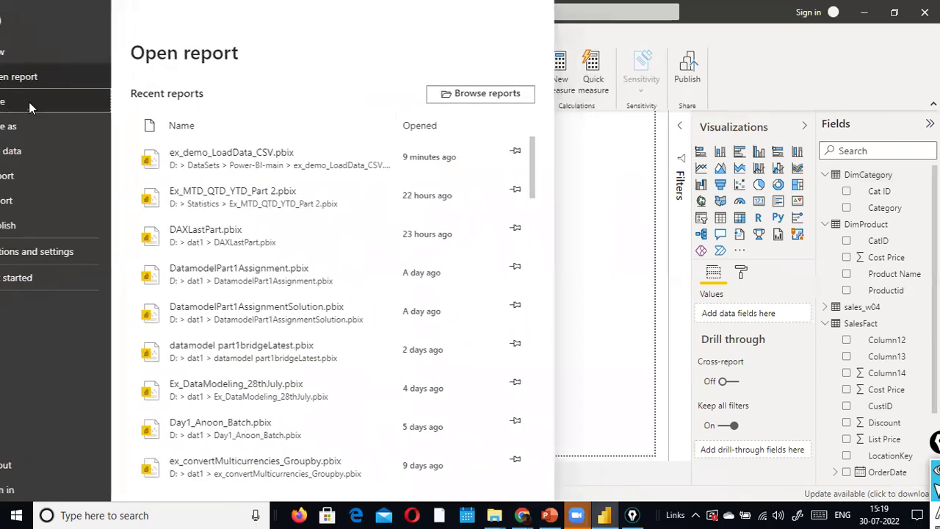
left_click(28, 101)
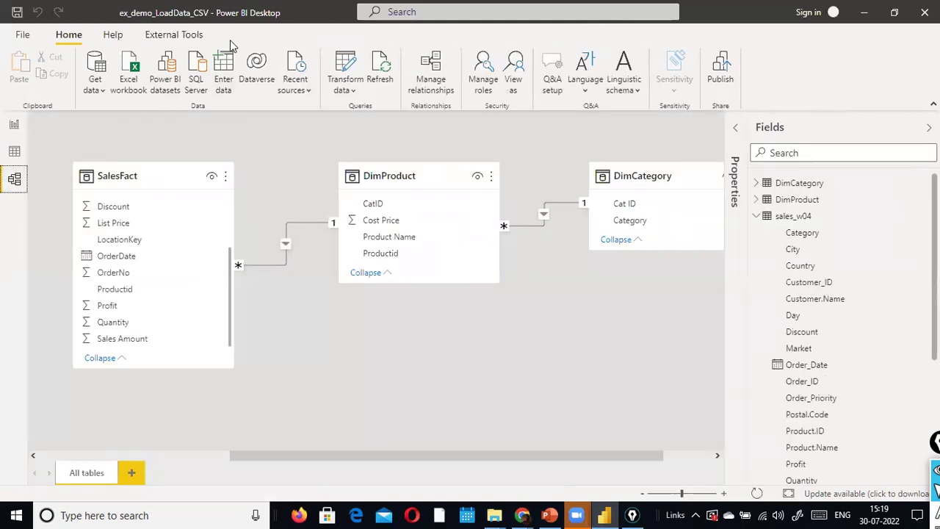
- Open Power Query Editor and check sales_w04's Ship_Date type choices without changing them
left_click(346, 90)
left_click(375, 112)
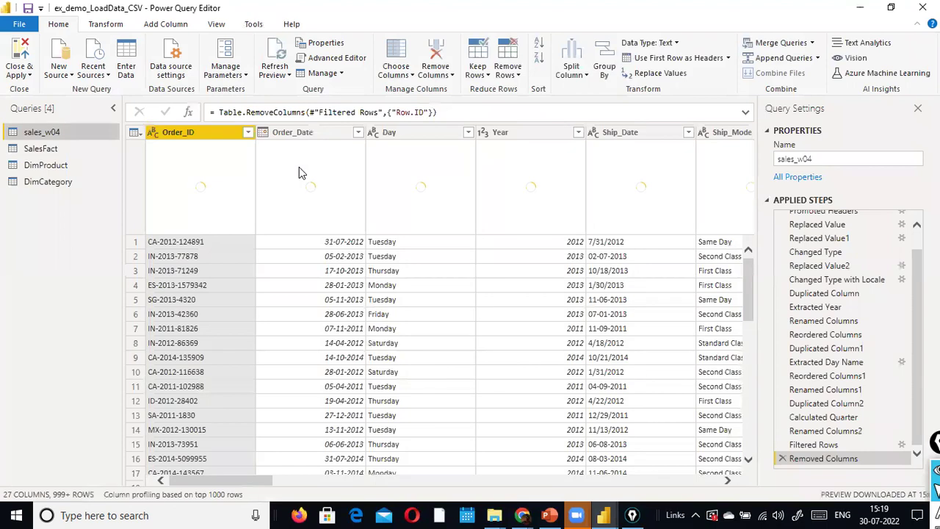
mouse_move(351, 170)
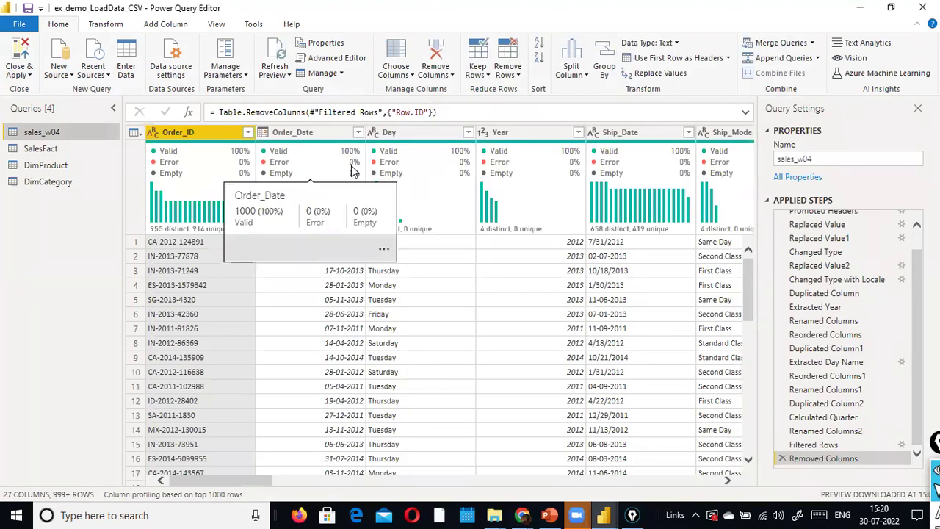
left_click(592, 132)
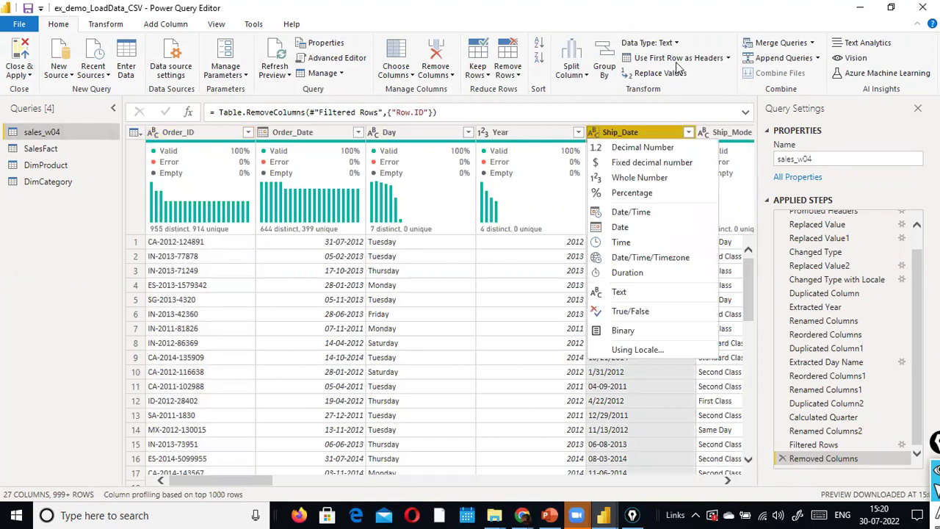
left_click(637, 130)
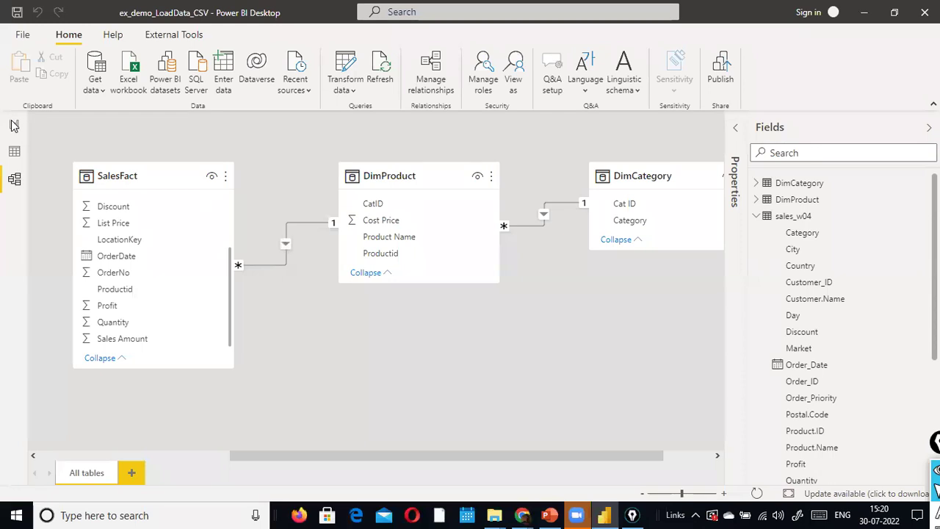
- Return to Report view and collapse the DimCategory, DimProduct and SalesFact lists in the Fields pane
left_click(13, 125)
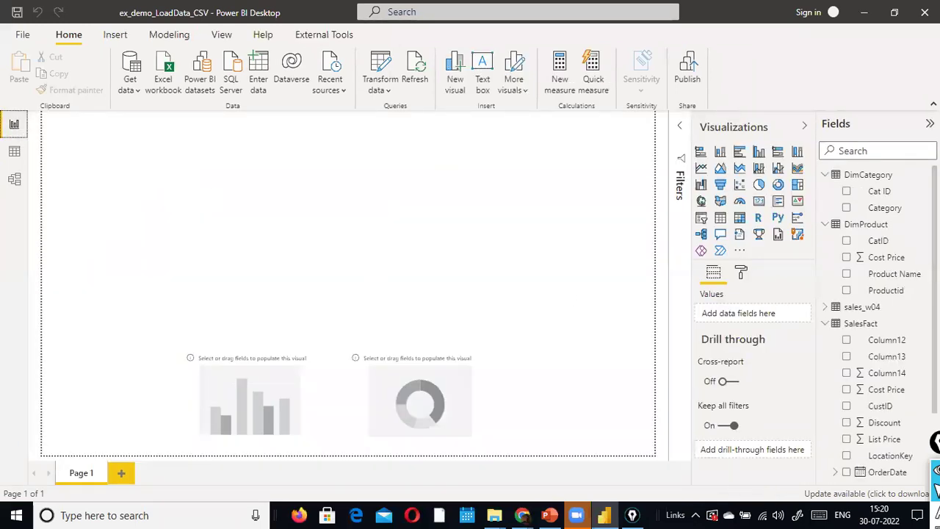
left_click(825, 174)
left_click(824, 191)
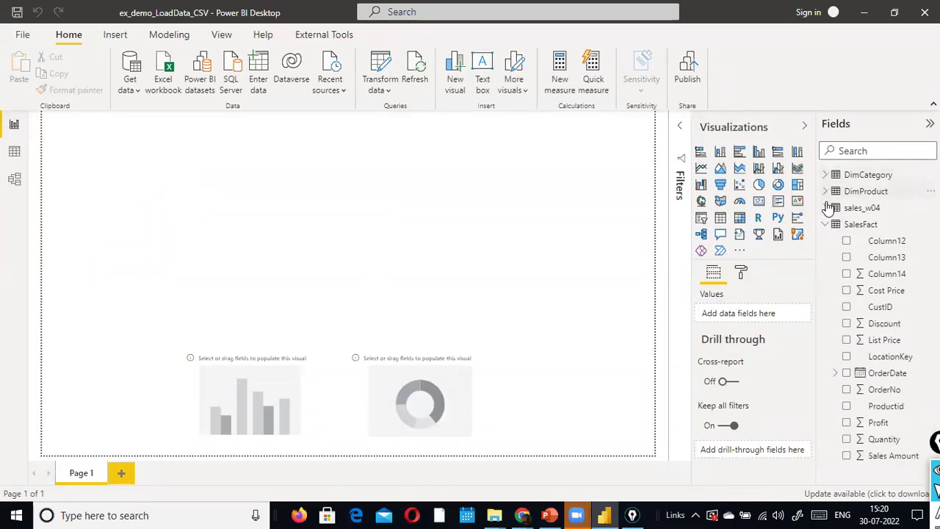
left_click(825, 224)
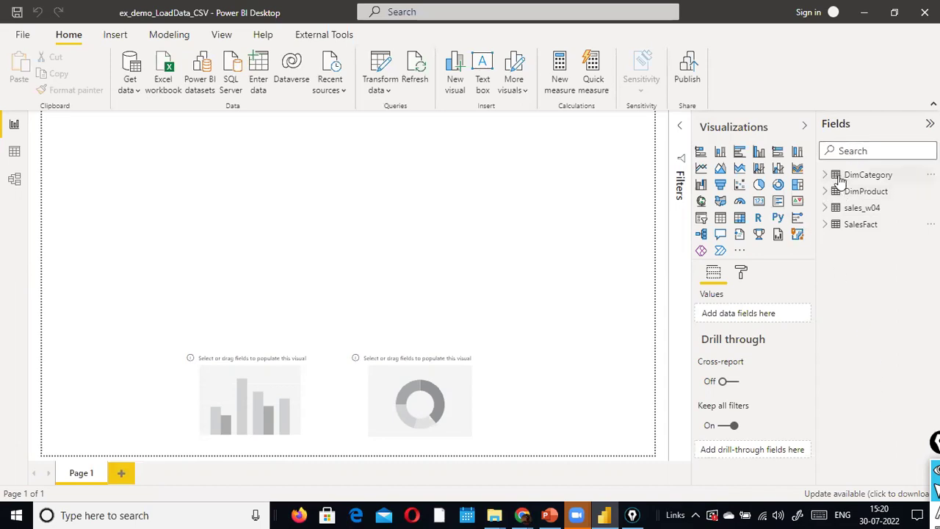
- Review the related tables in Model view, then go back to Page 1 with its two empty visuals
left_click(14, 180)
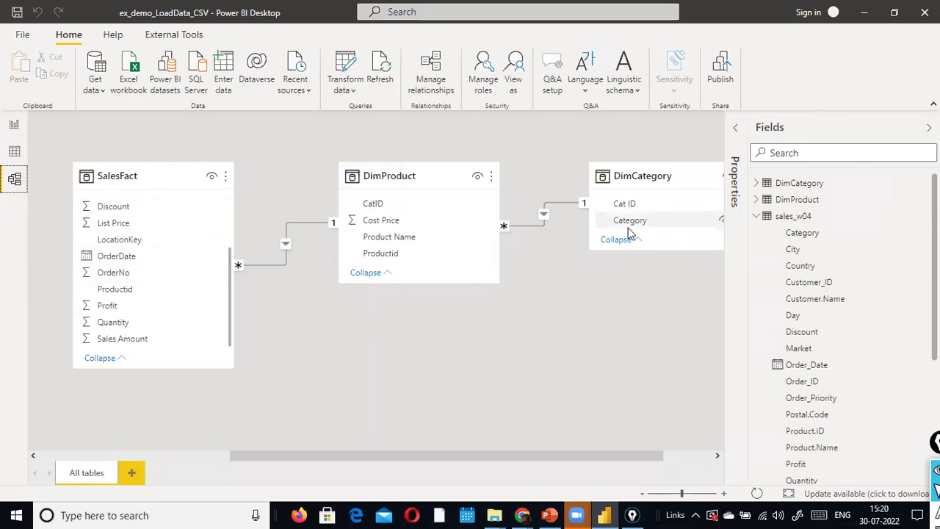
left_click_drag(357, 457, 333, 458)
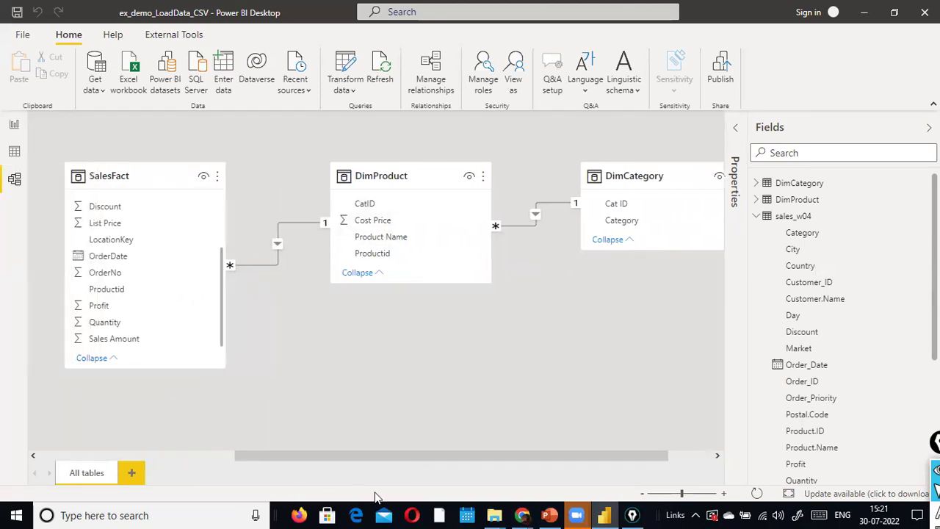
left_click_drag(398, 454, 32, 457)
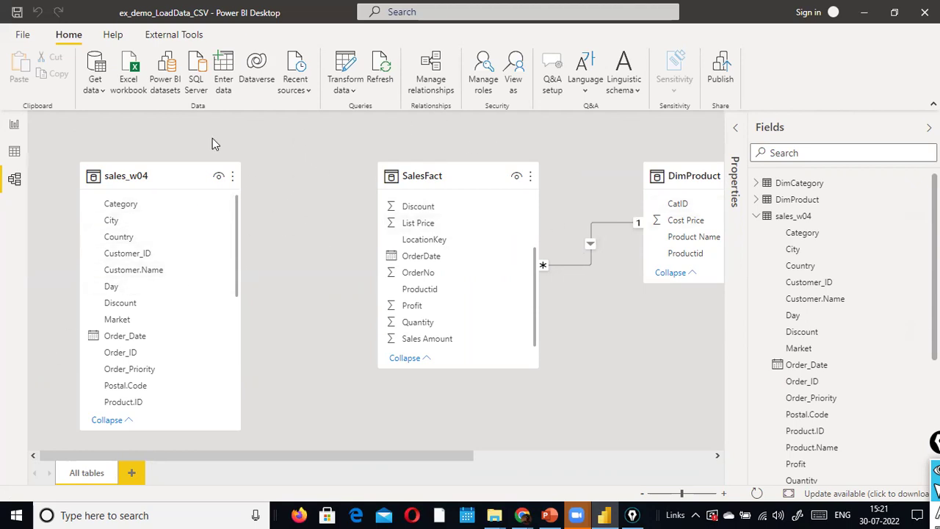
left_click(13, 122)
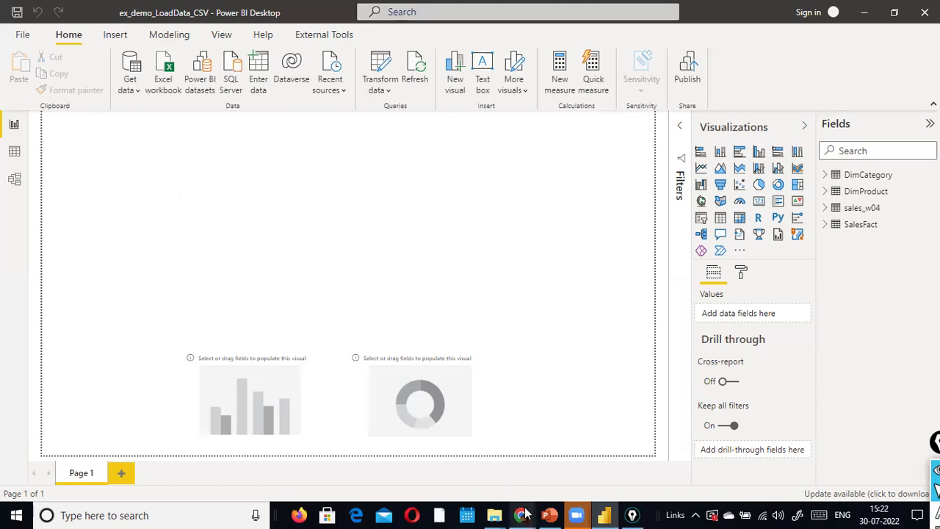
- Switch to Chrome and go back to the Pandas Assignments lesson page
mouse_move(521, 514)
left_click(558, 469)
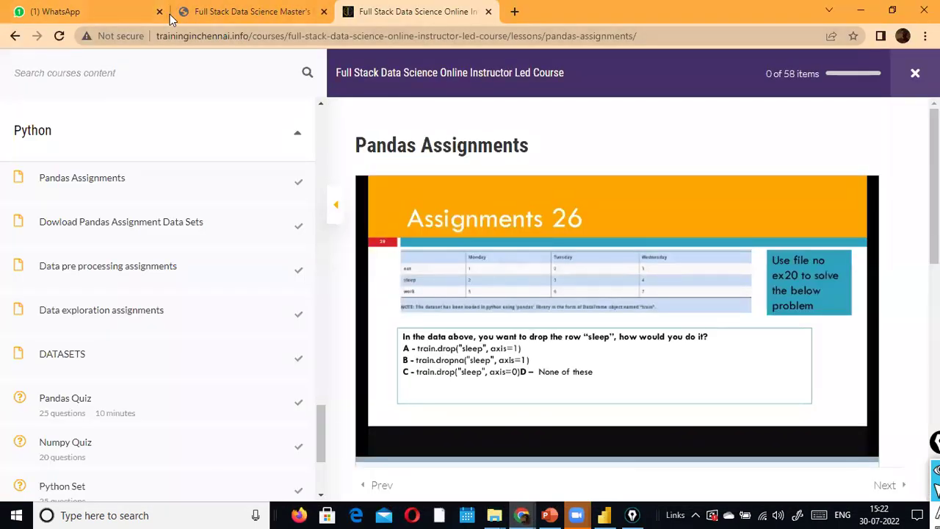
left_click(514, 11)
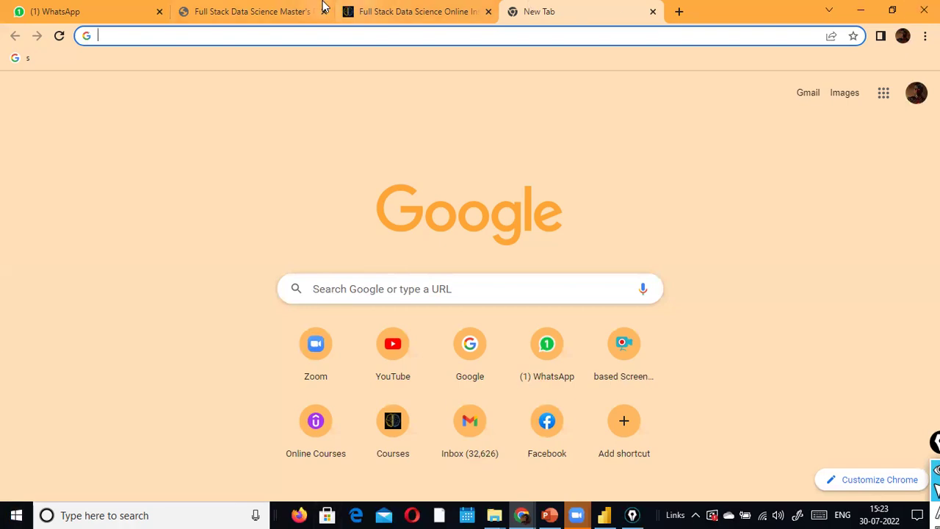
left_click(358, 9)
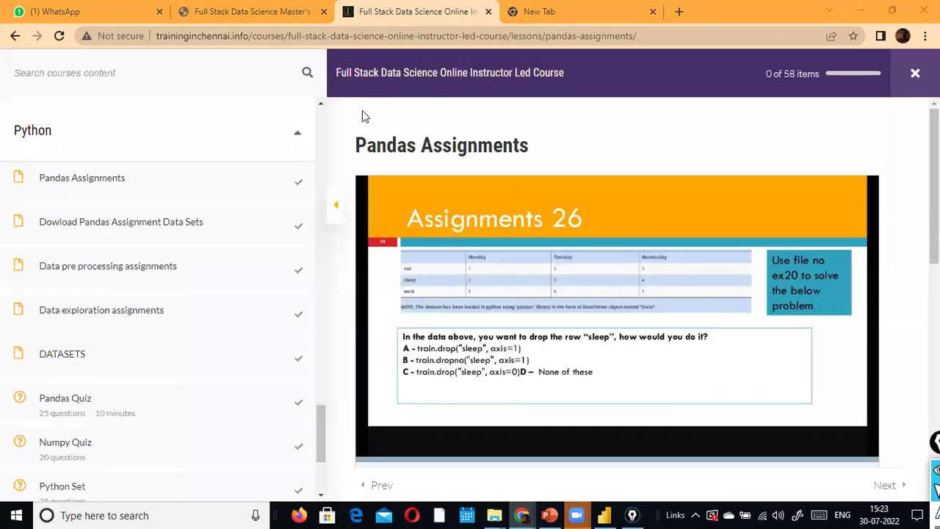
scroll(52, 224, "up", 5)
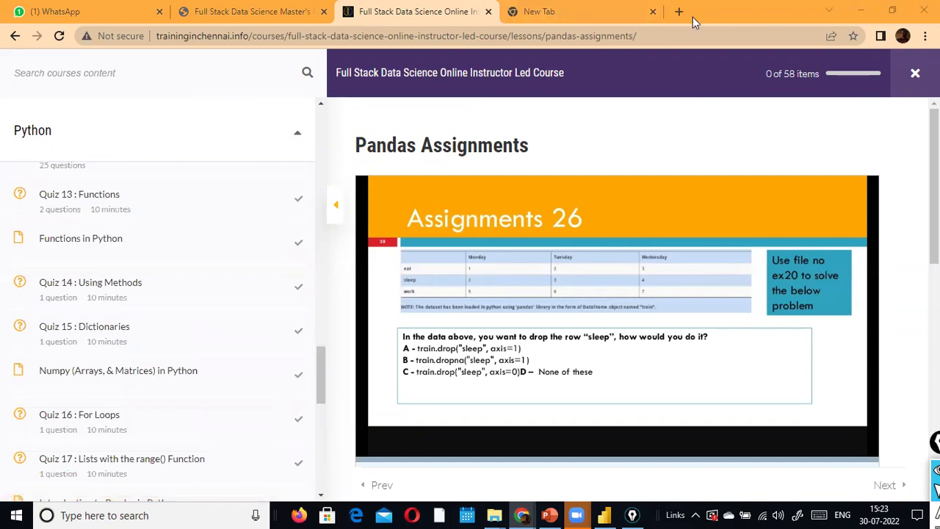
- In a new tab, load traininginchennai.info/courses from the 'tra' address suggestion
left_click(601, 10)
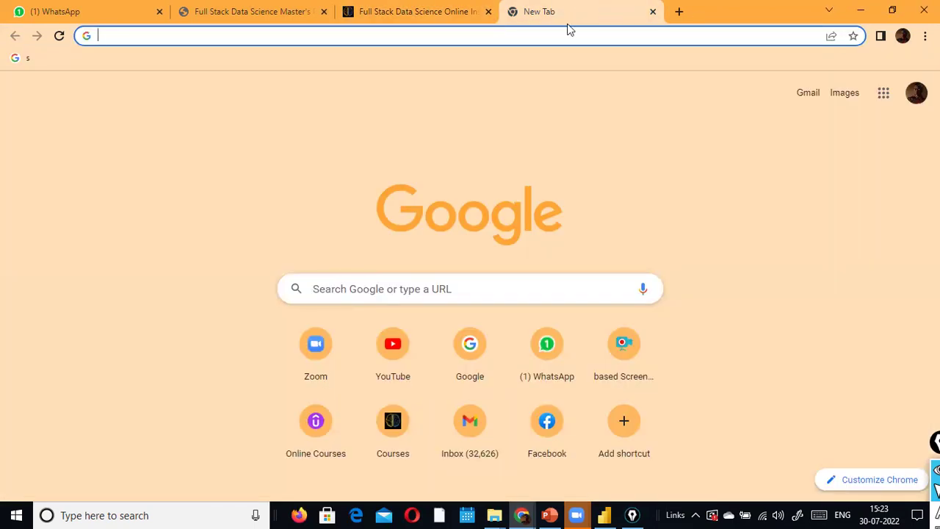
type("tra")
key("Return")
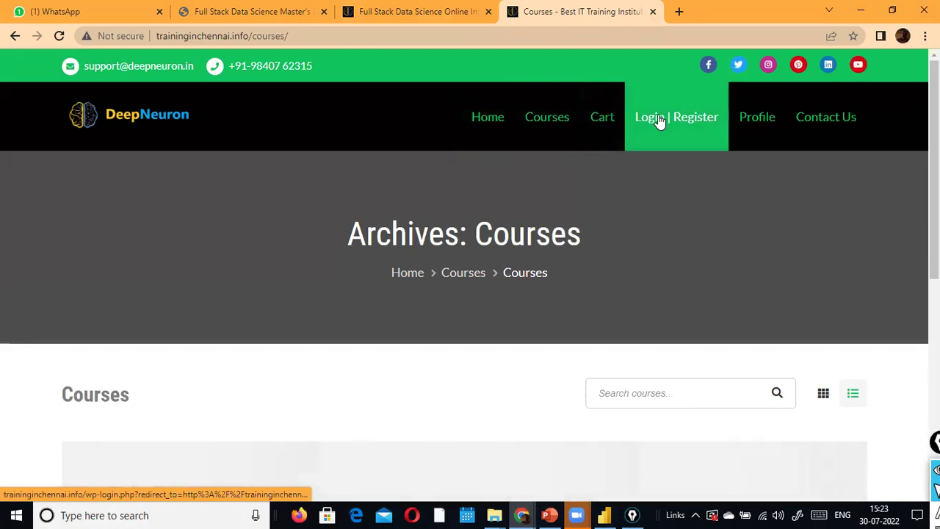
- Log in to the DeepNeuron site using a saved username and password
left_click(655, 128)
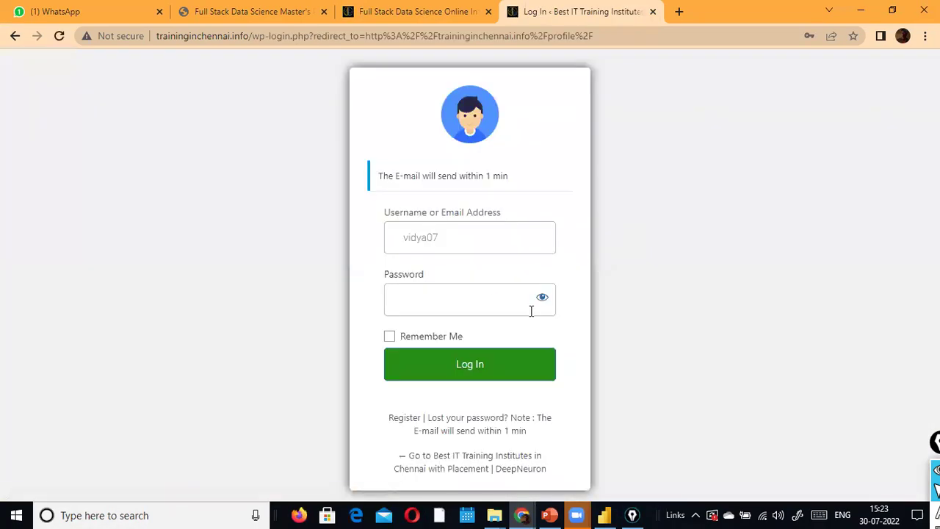
left_click(512, 227)
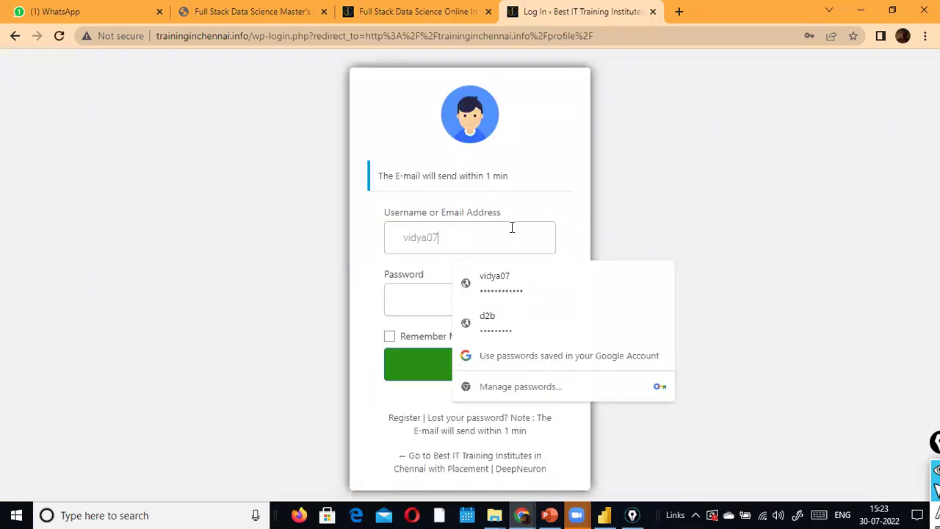
left_click(494, 335)
left_click(449, 367)
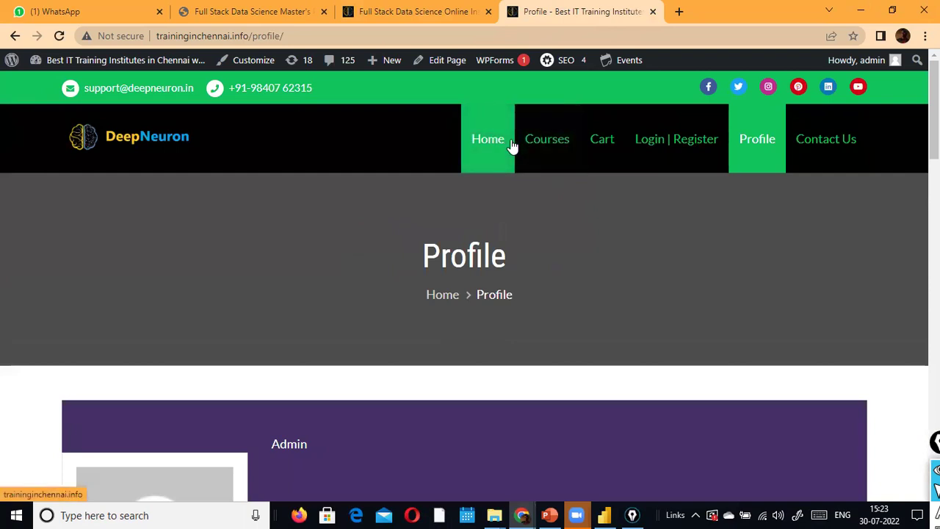
- Open the Full Stack Power BI Instructor-led Course from the Courses list
left_click(546, 147)
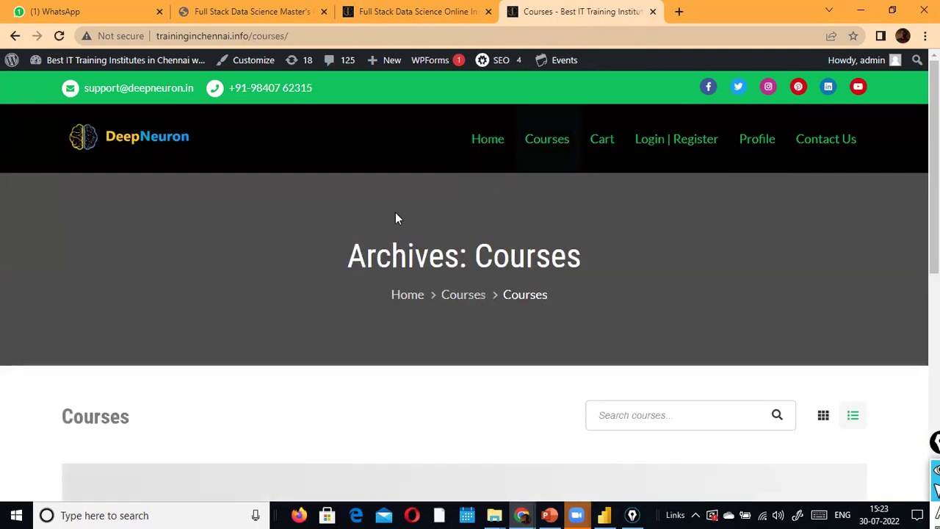
scroll(360, 227, "down", 5)
scroll(360, 229, "down", 3)
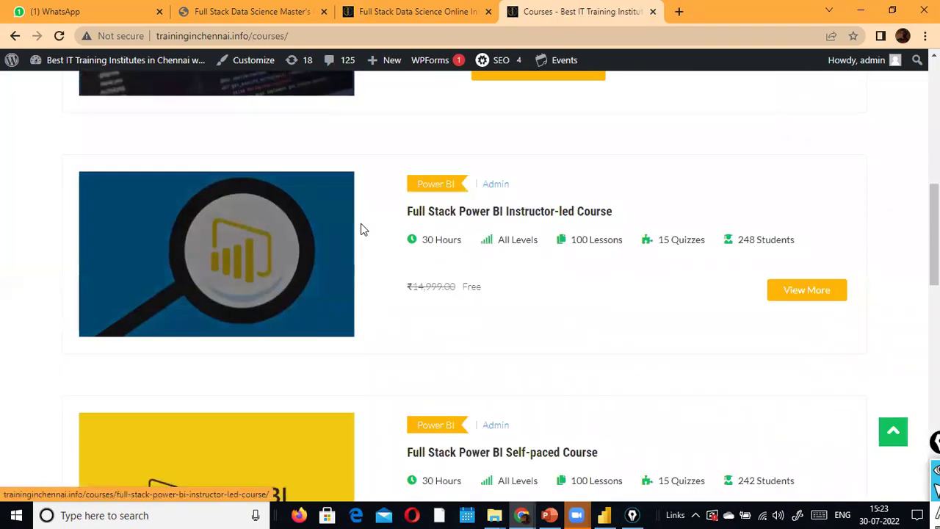
left_click(680, 227)
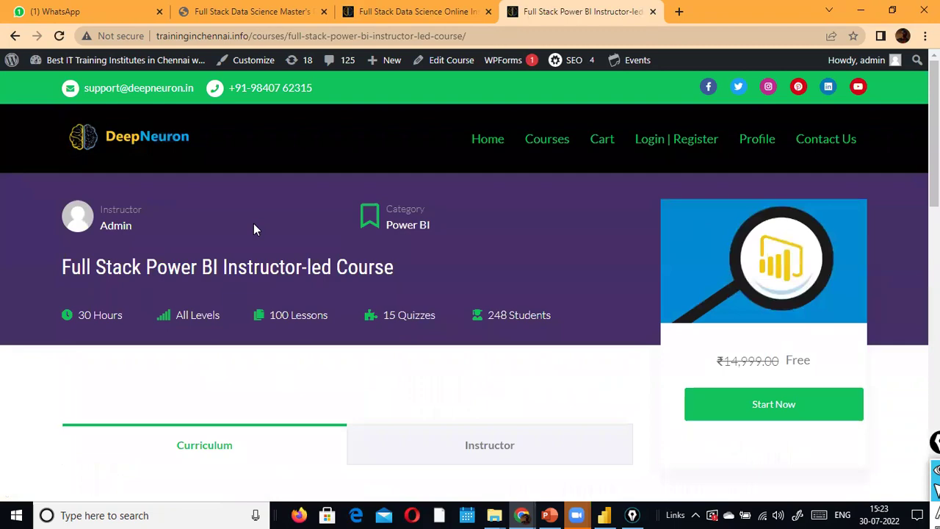
- Scroll through the course curriculum and open lesson 2.2 Folder connector in Power BI
scroll(253, 227, "down", 5)
scroll(255, 230, "down", 3)
scroll(254, 231, "up", 6)
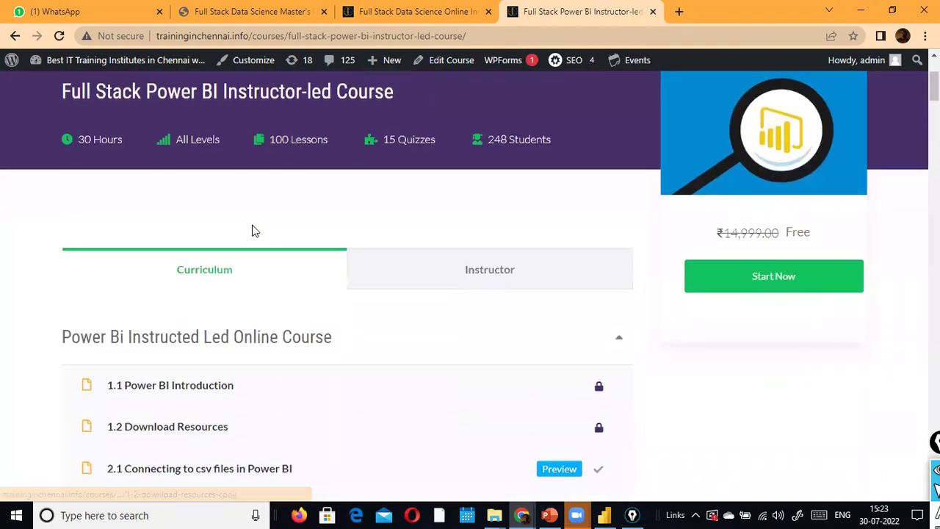
scroll(254, 230, "down", 2)
scroll(252, 230, "down", 5)
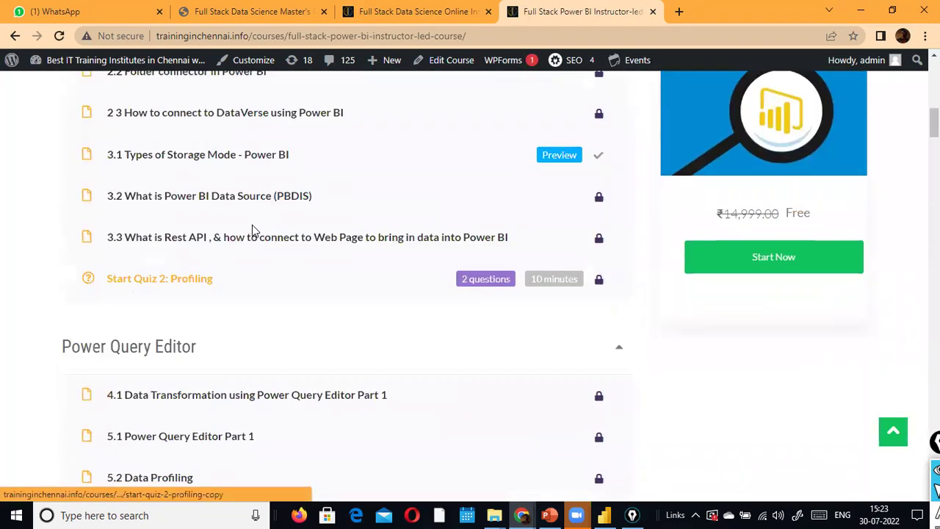
scroll(253, 231, "up", 4)
scroll(254, 230, "down", 1)
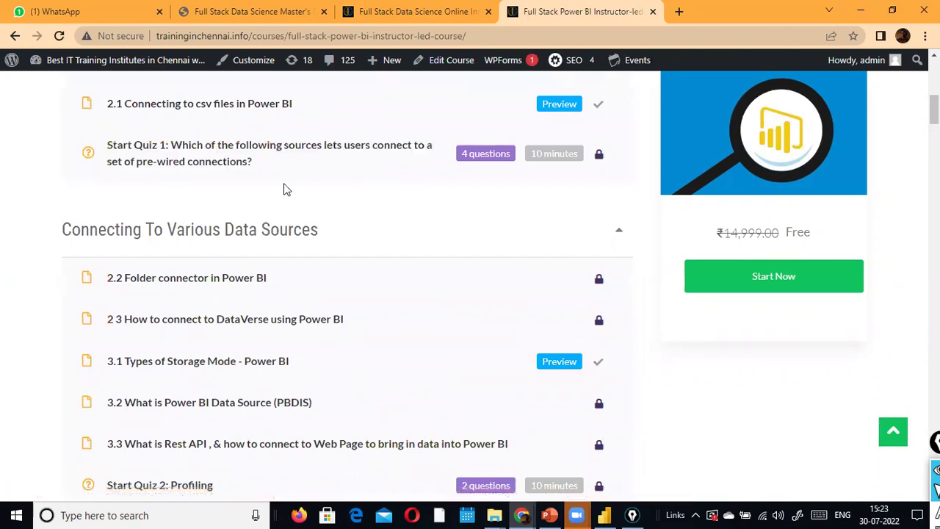
scroll(287, 189, "up", 1)
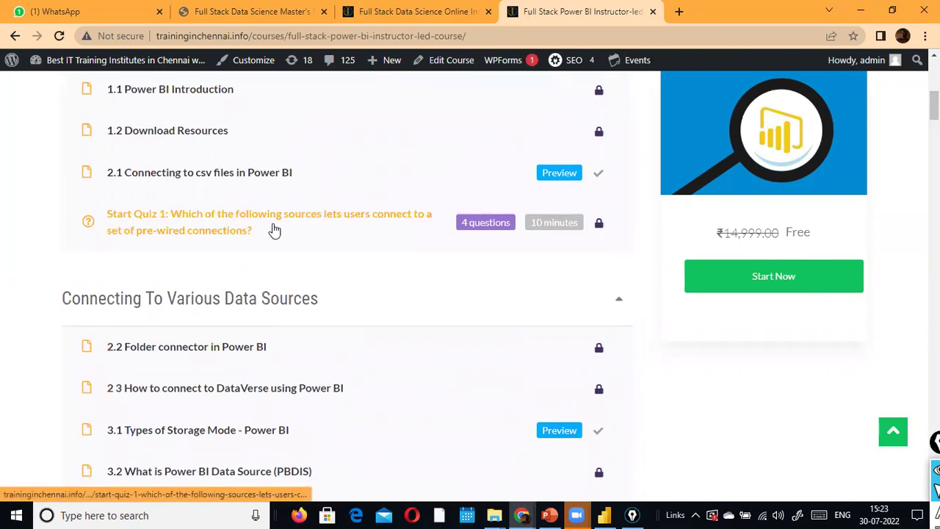
scroll(237, 228, "down", 2)
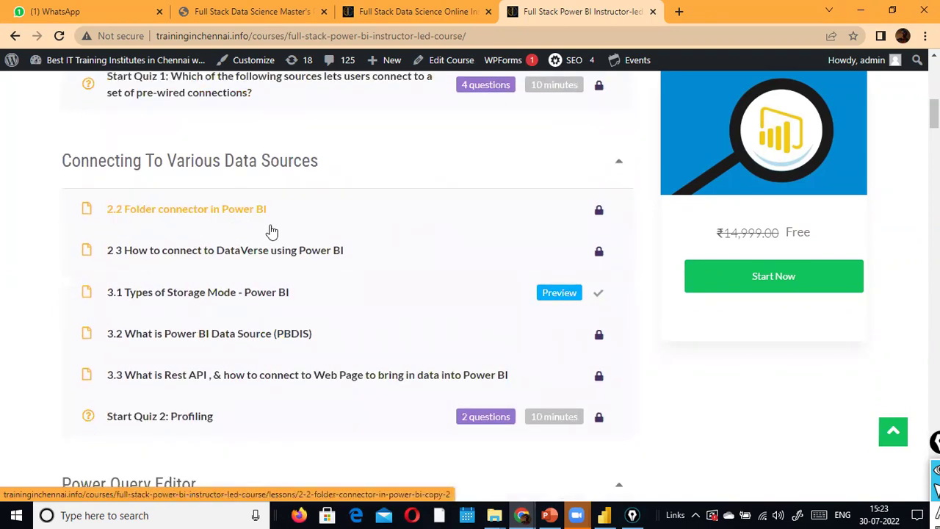
left_click(252, 212)
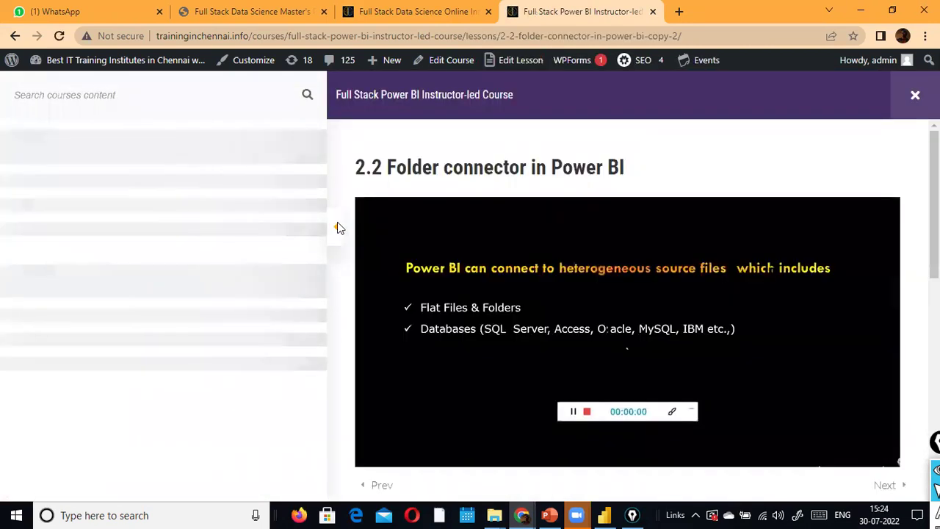
- Play the lesson video, skip ahead to about 4:52, and pause it
scroll(338, 227, "down", 2)
left_click(372, 333)
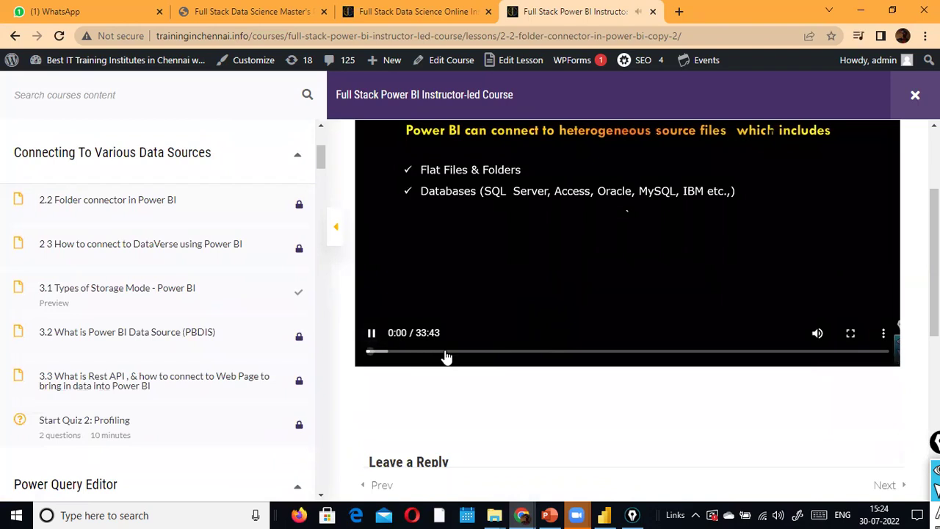
left_click(447, 352)
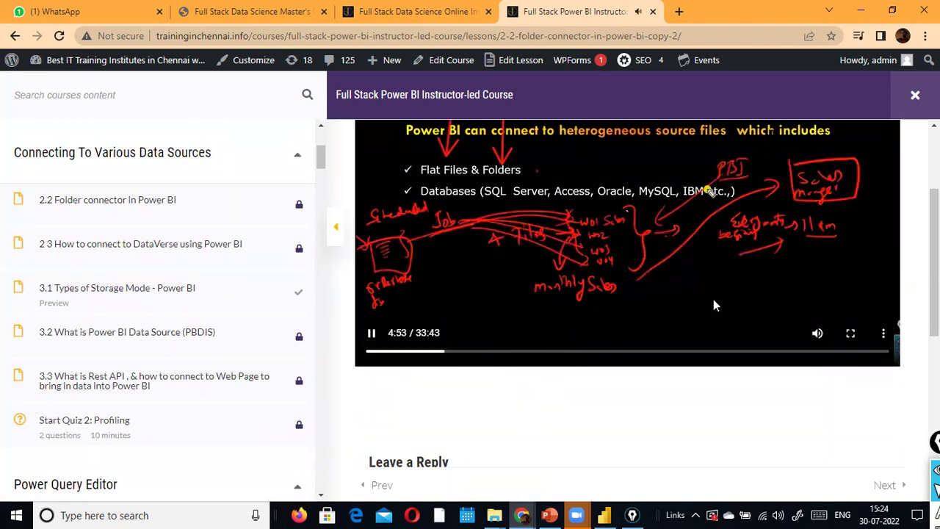
left_click(713, 300)
- Scroll around the lesson page with the video paused at 4:53 of 33:43
scroll(46, 300, "up", 4)
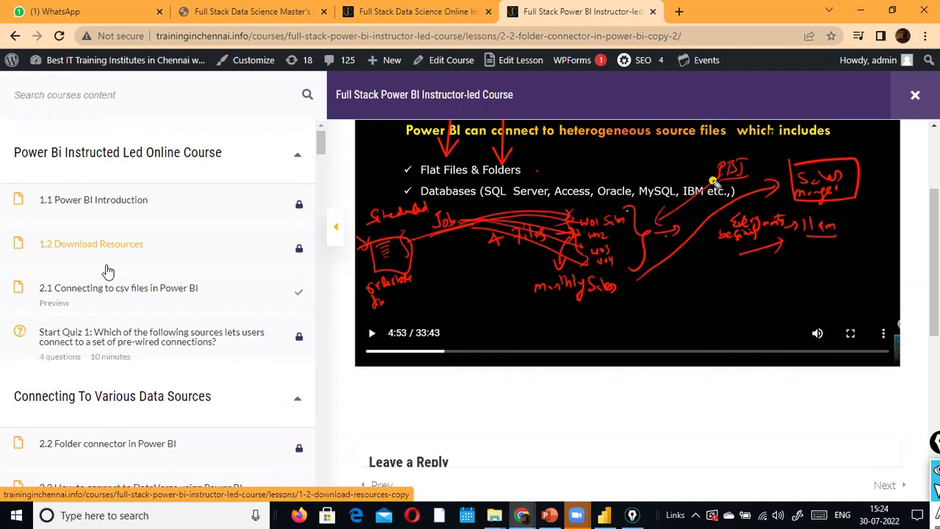
scroll(46, 258, "down", 2)
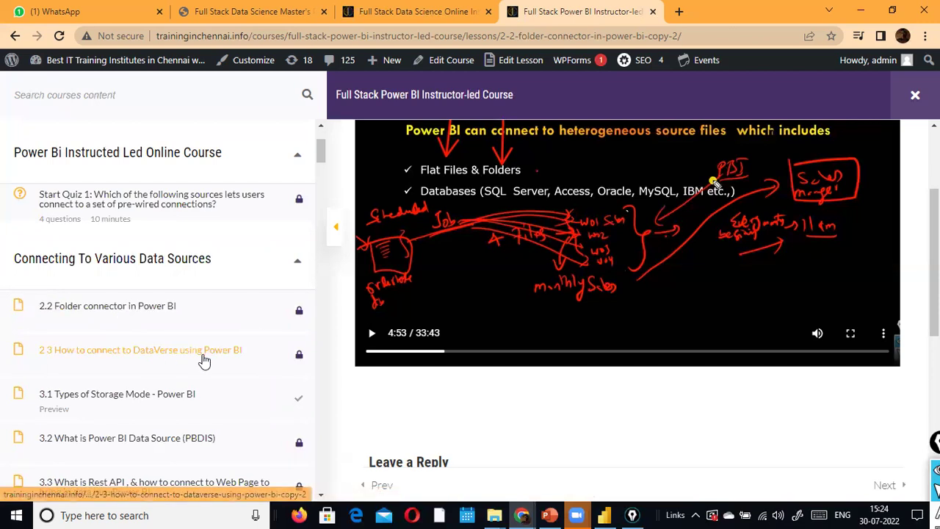
scroll(201, 360, "down", 1)
scroll(152, 378, "up", 1)
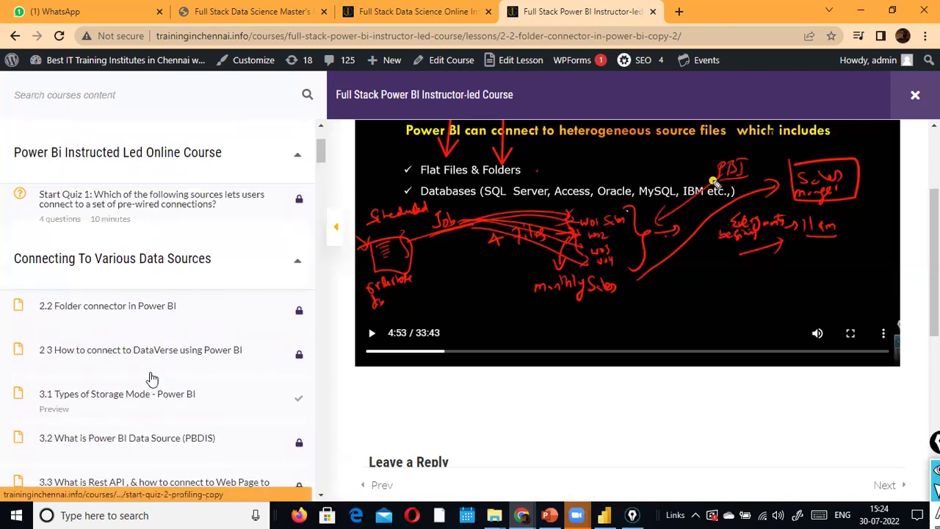
scroll(154, 357, "down", 2)
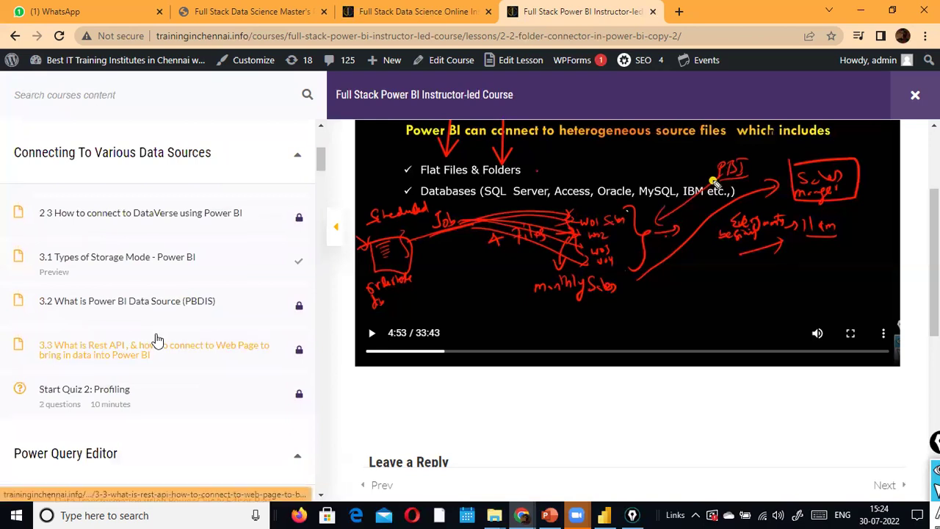
scroll(171, 300, "up", 2)
scroll(172, 300, "down", 3)
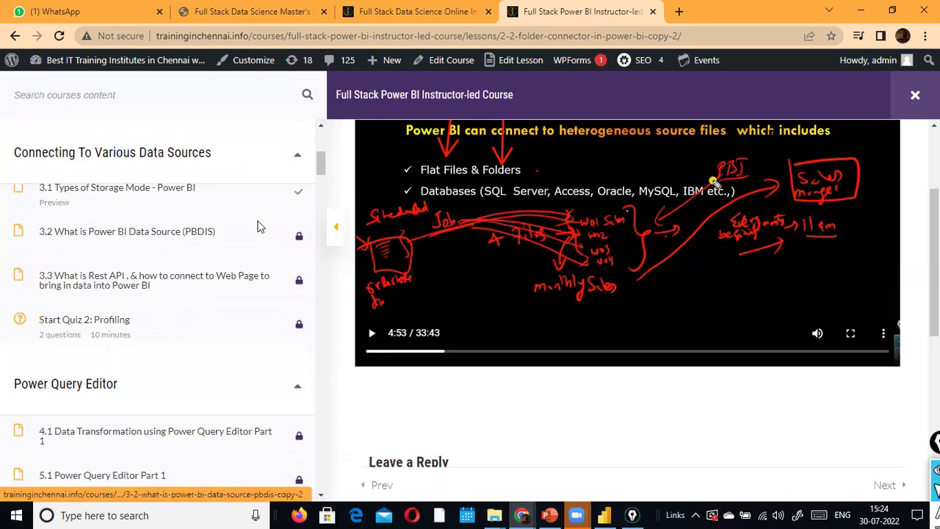
scroll(195, 310, "up", 3)
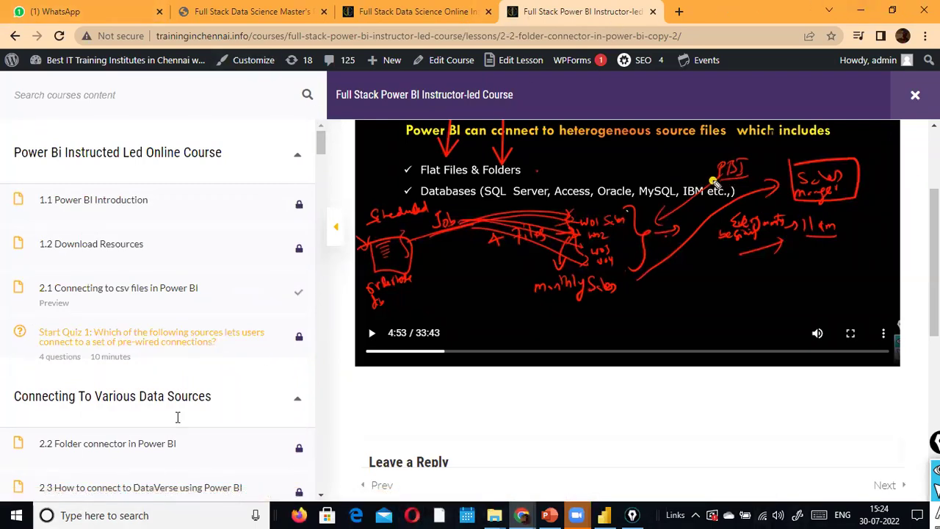
scroll(80, 428, "down", 3)
scroll(81, 428, "down", 5)
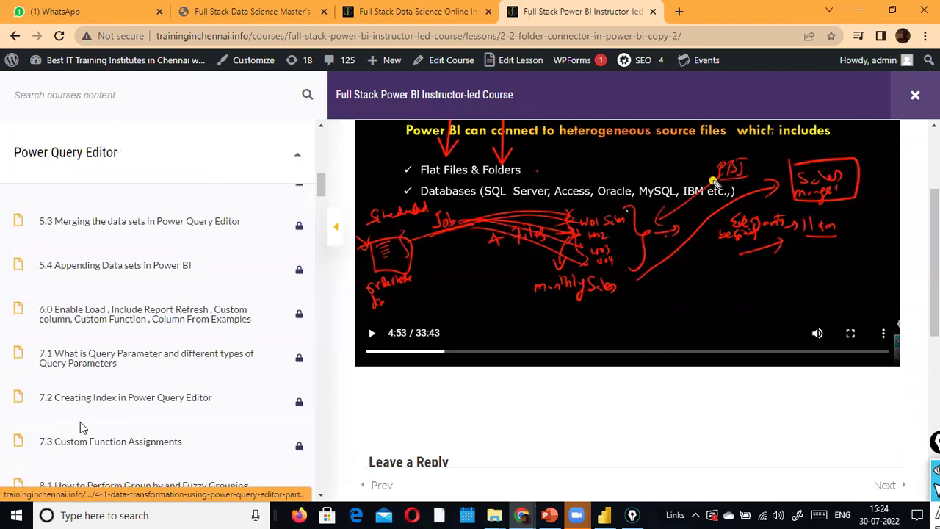
scroll(81, 428, "up", 10)
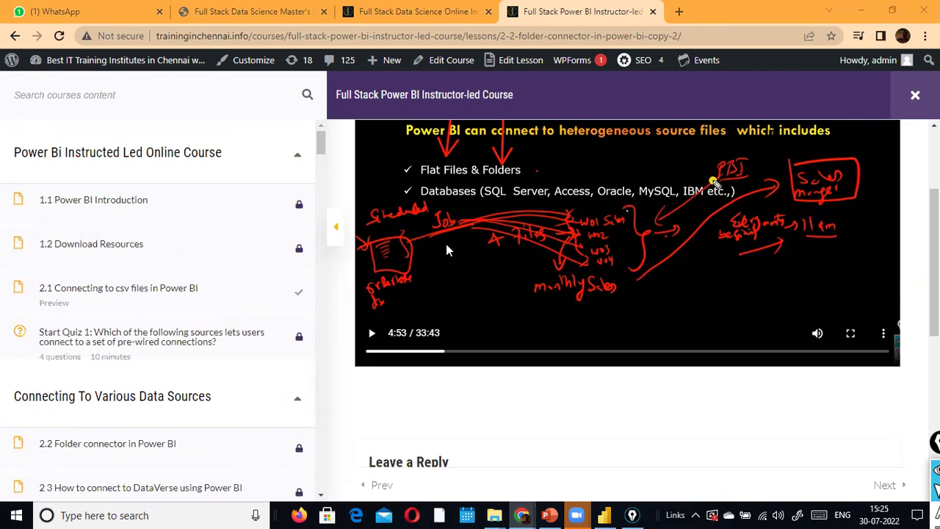
scroll(446, 249, "up", 2)
scroll(446, 250, "down", 3)
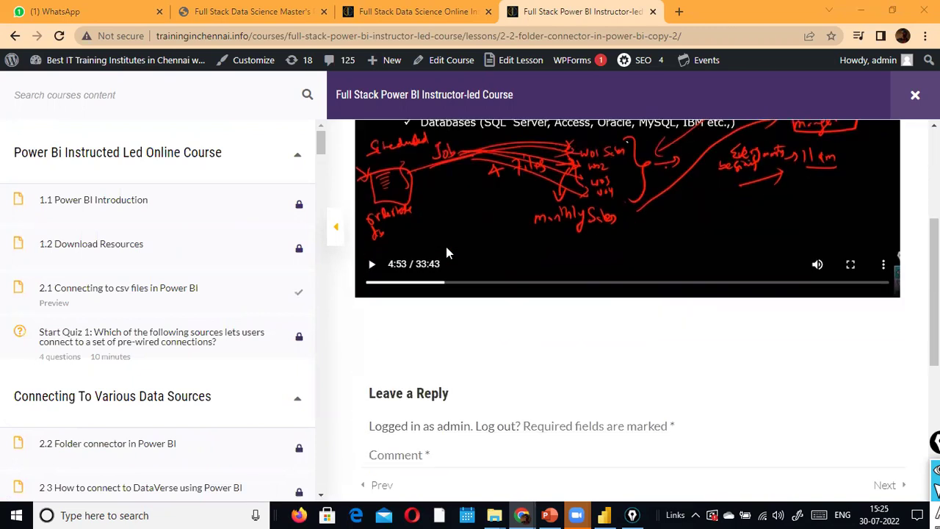
scroll(445, 249, "up", 2)
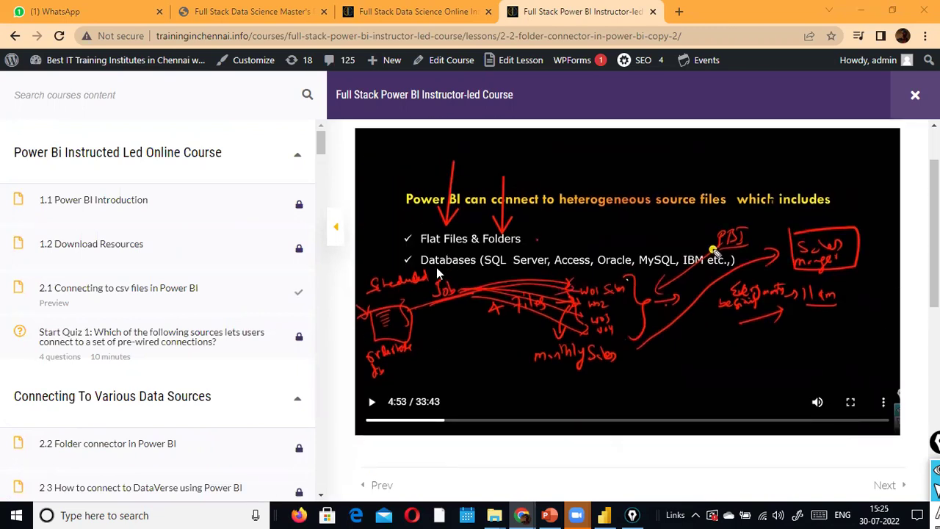